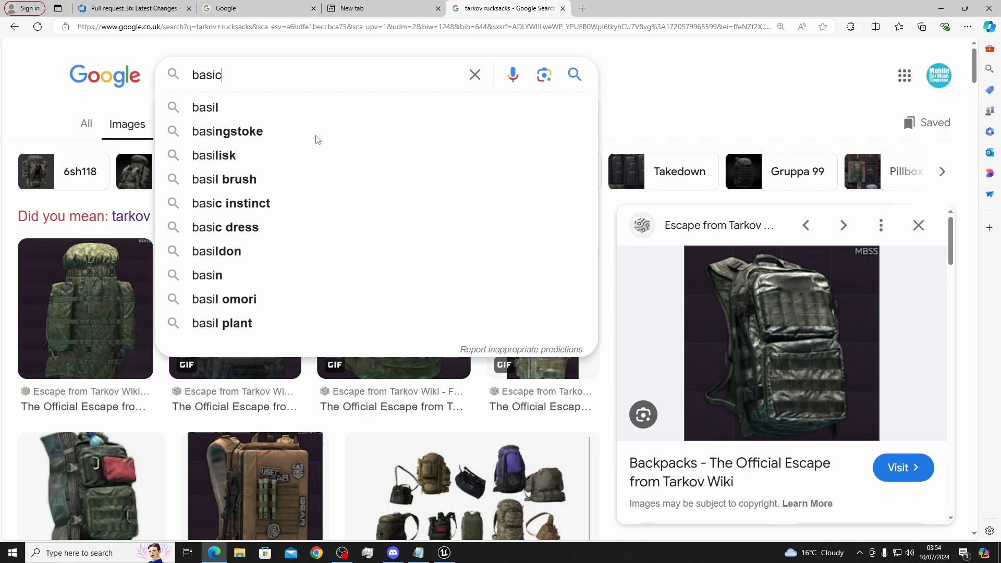
Search Google Images for "basic rucksack" and look through the backpack pictures for a simple reference
type("rucks")
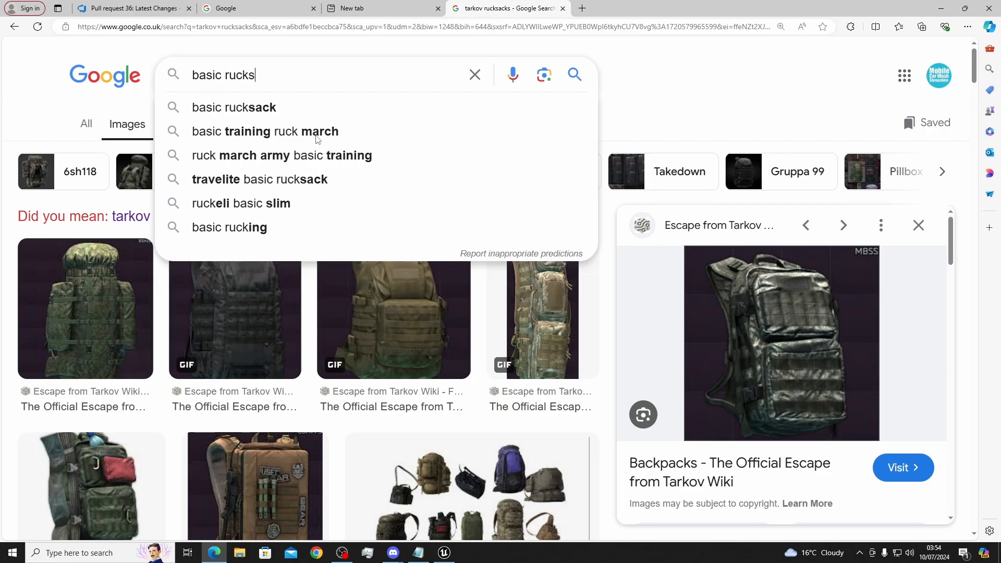
type("ic")
key("Return")
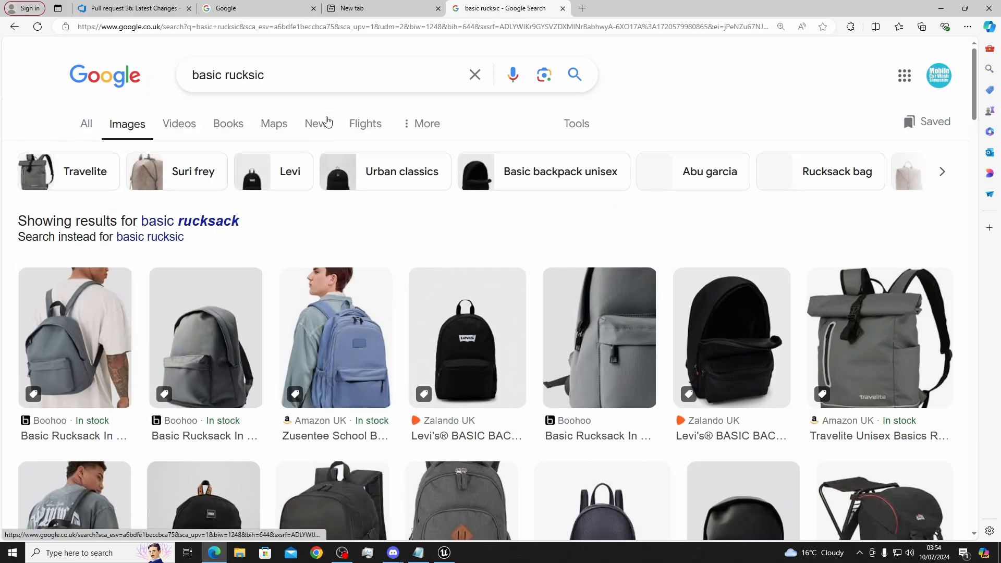
left_click(321, 86)
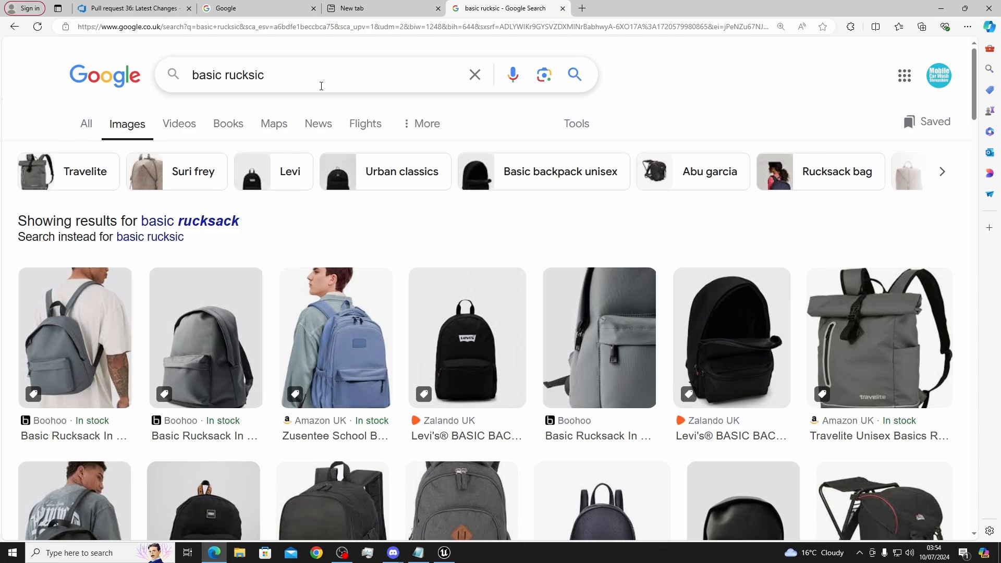
key("BackSpace")
key("BackSpace")
type("acl")
key("BackSpace")
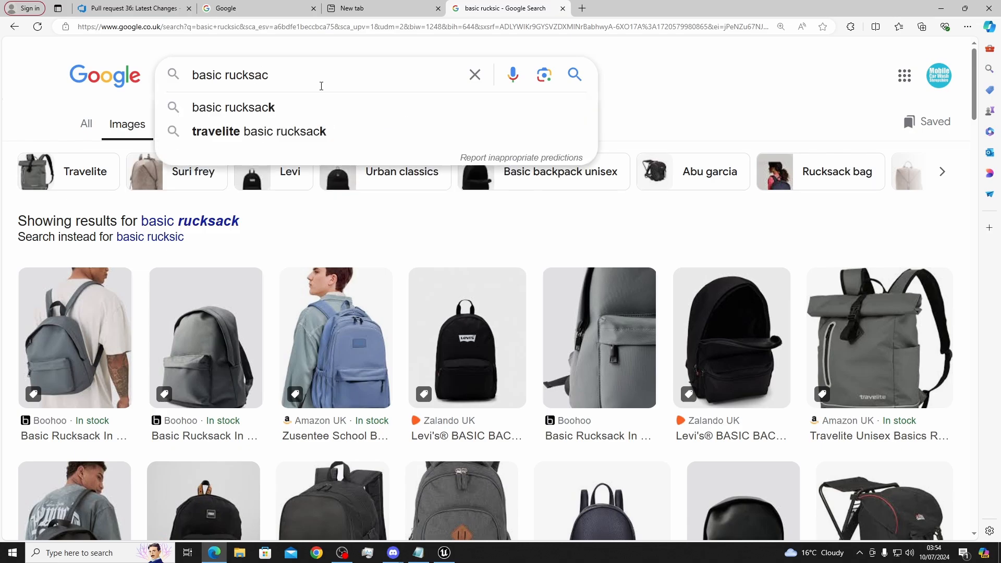
type("k")
key("Return")
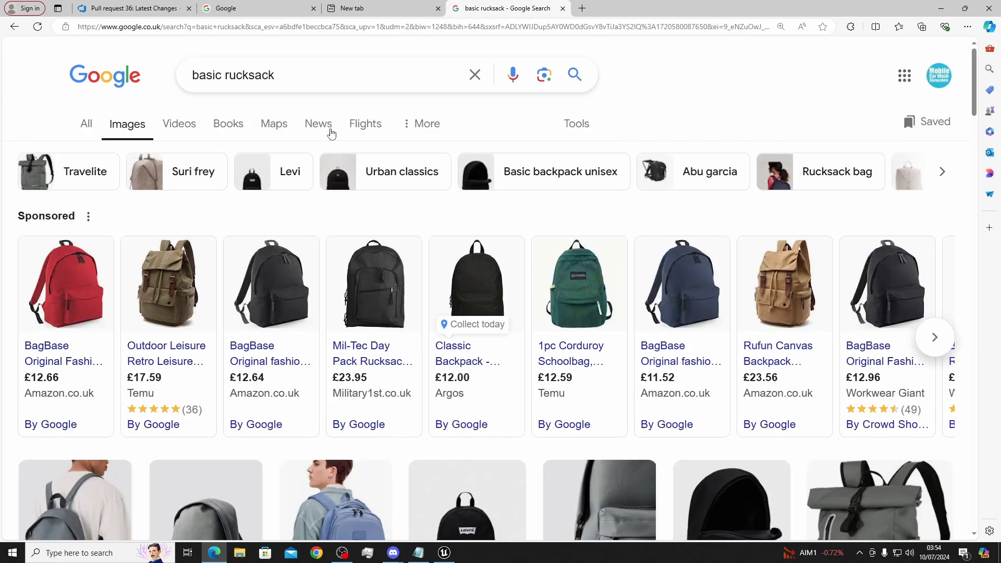
scroll(744, 133, "down", 3)
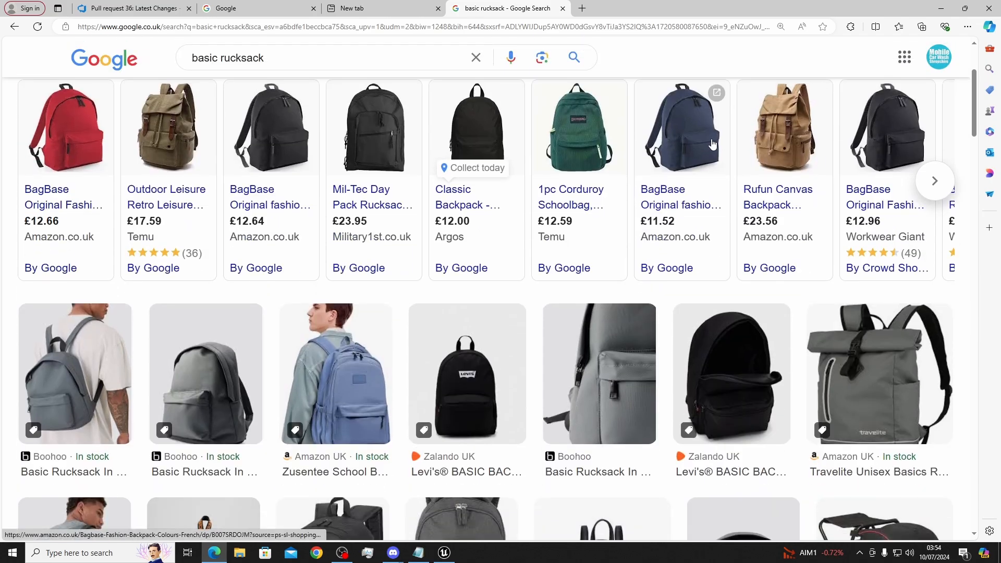
mouse_move(702, 151)
scroll(576, 346, "down", 4)
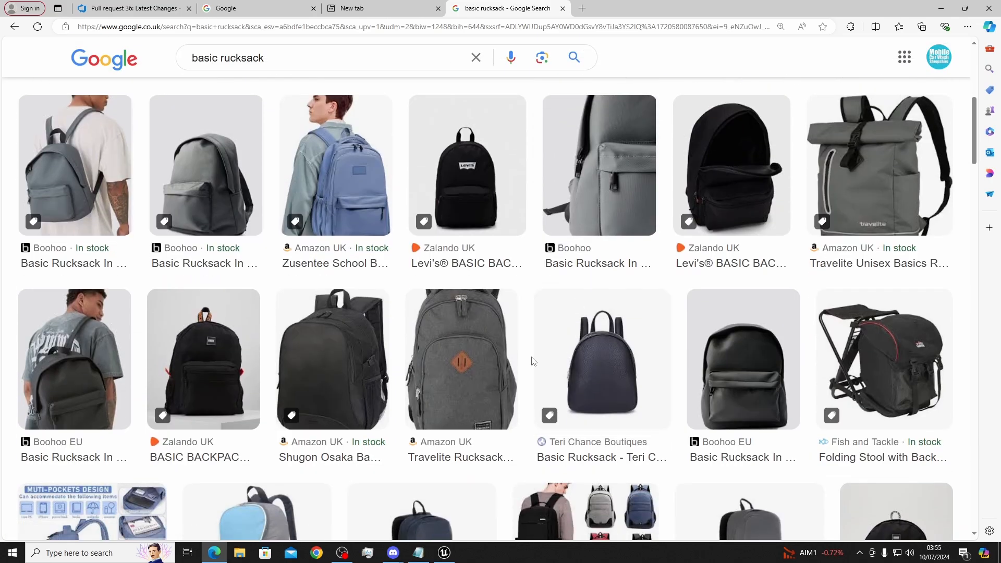
scroll(533, 361, "down", 6)
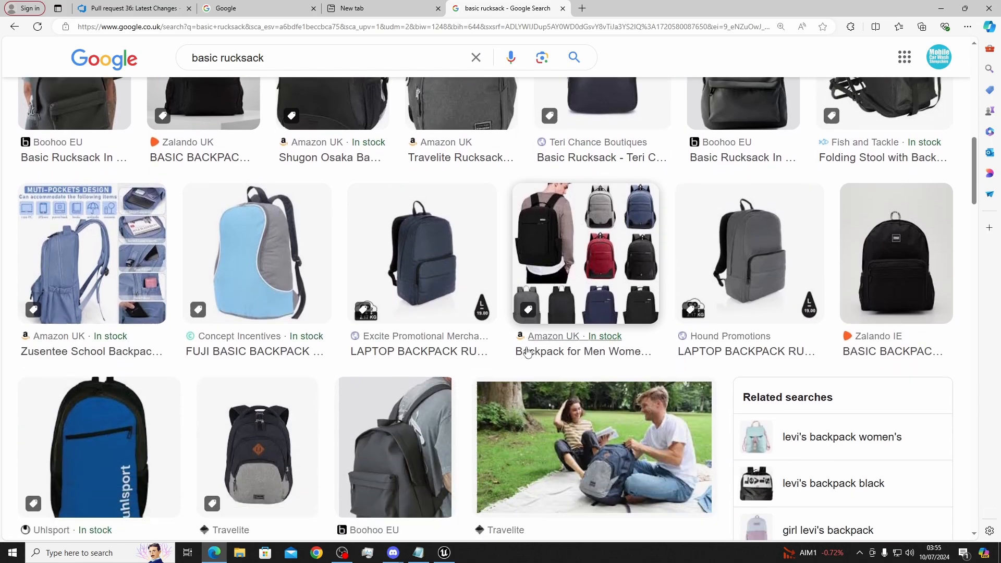
scroll(527, 352, "up", 2)
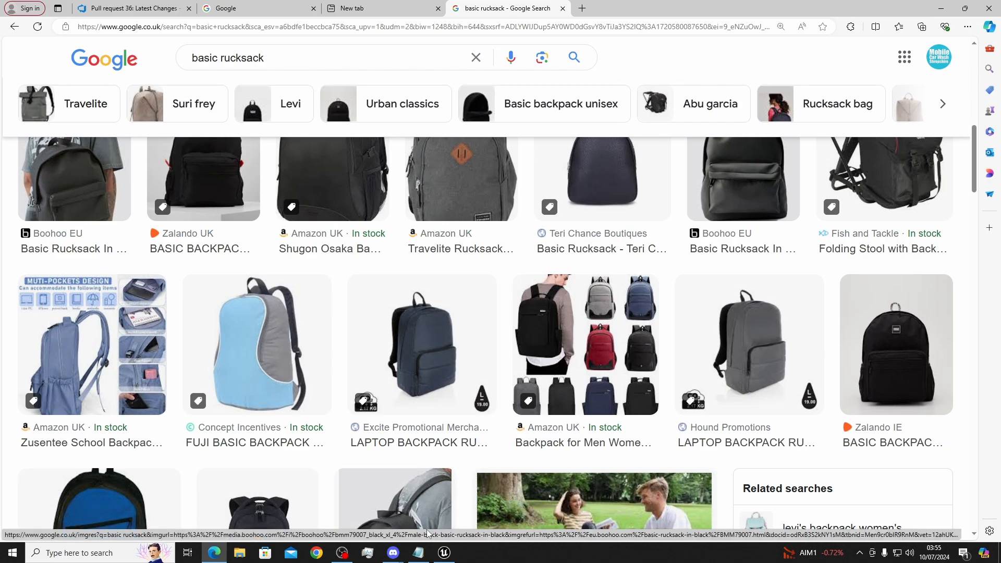
Launch Blender 3.6, leaving the Unreal Editor window minimised
left_click(12, 552)
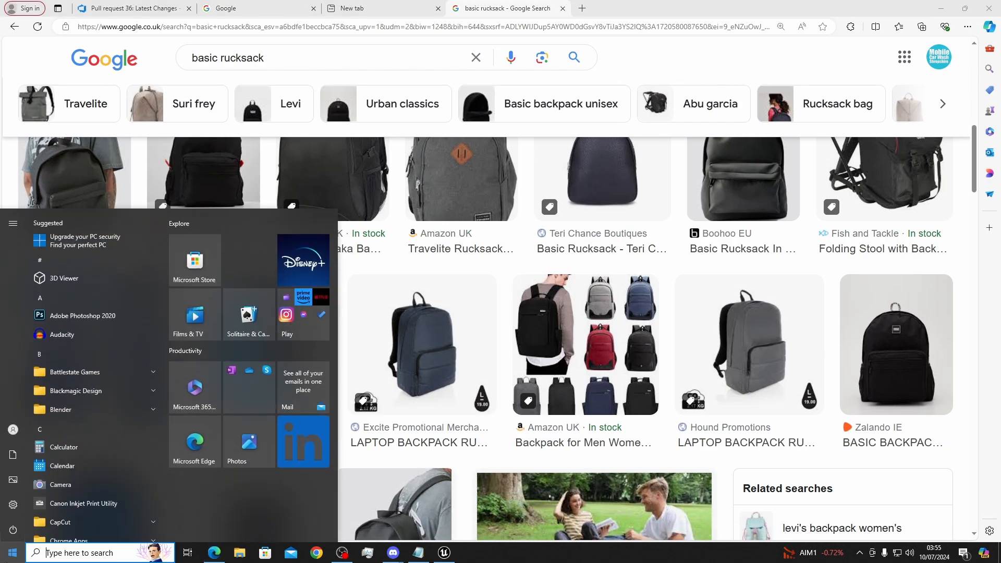
type("blender")
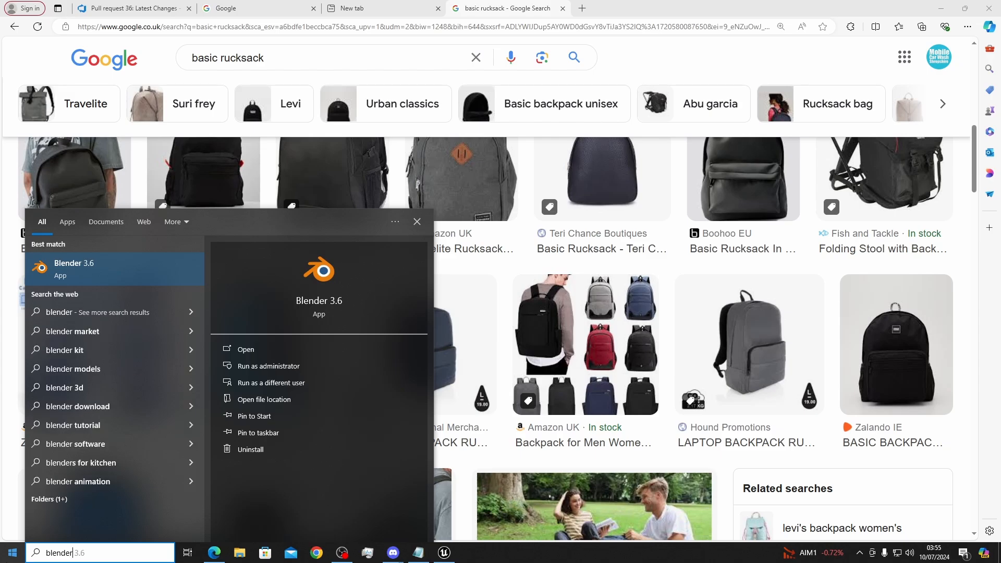
key("Return")
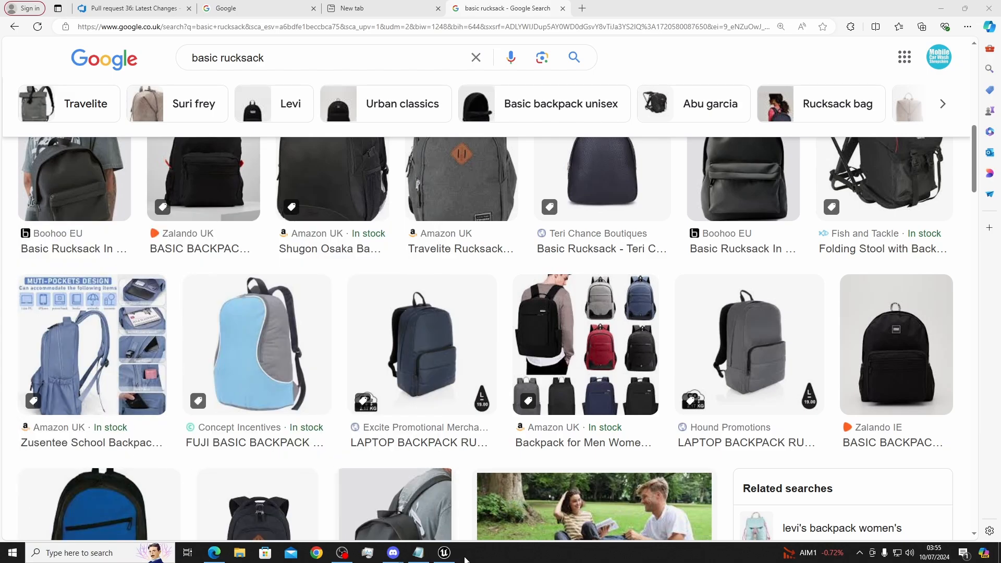
left_click(444, 553)
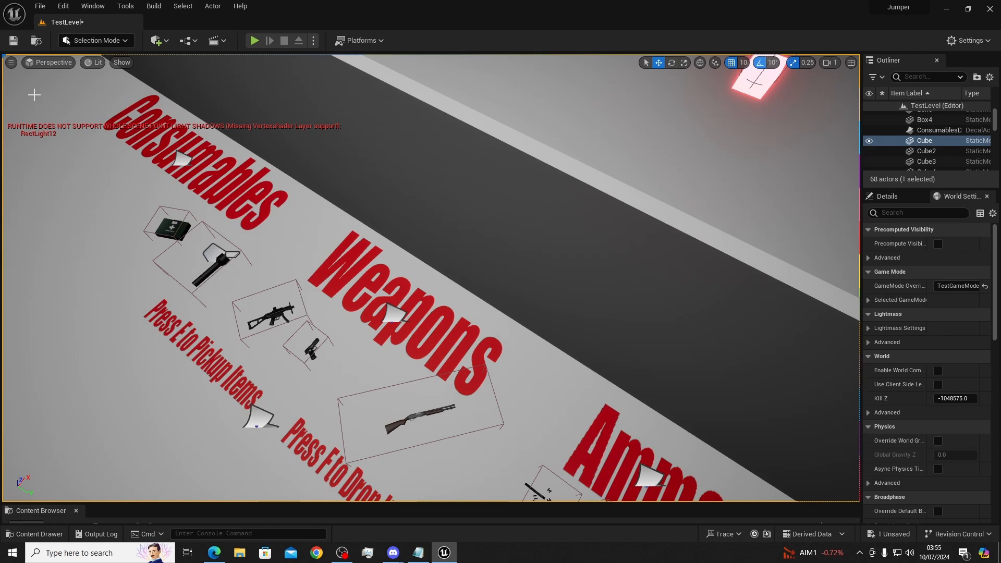
left_click(946, 7)
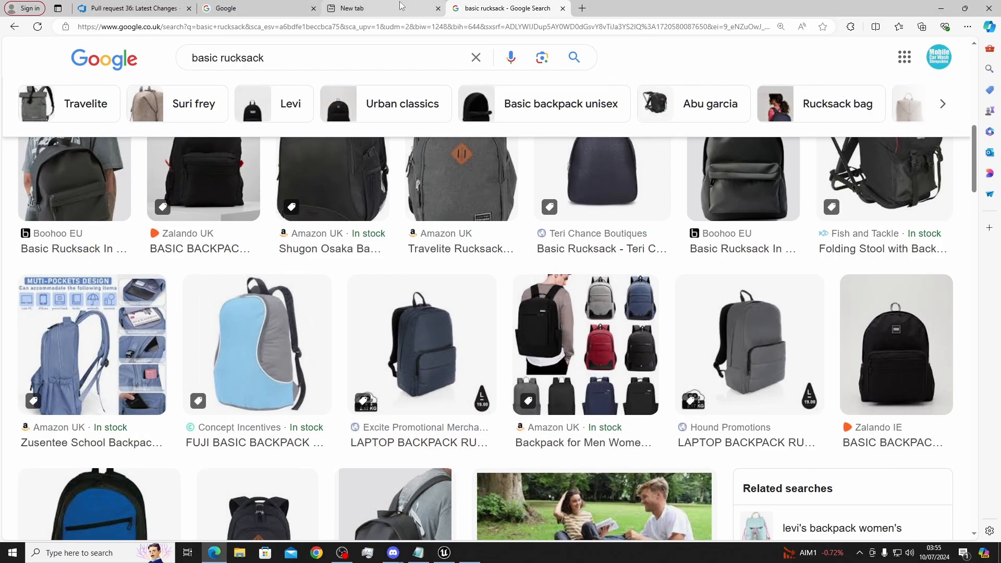
Close the unused "New tab" and "Google" pages in the browser, keeping the basic rucksack results open
left_click(431, 12)
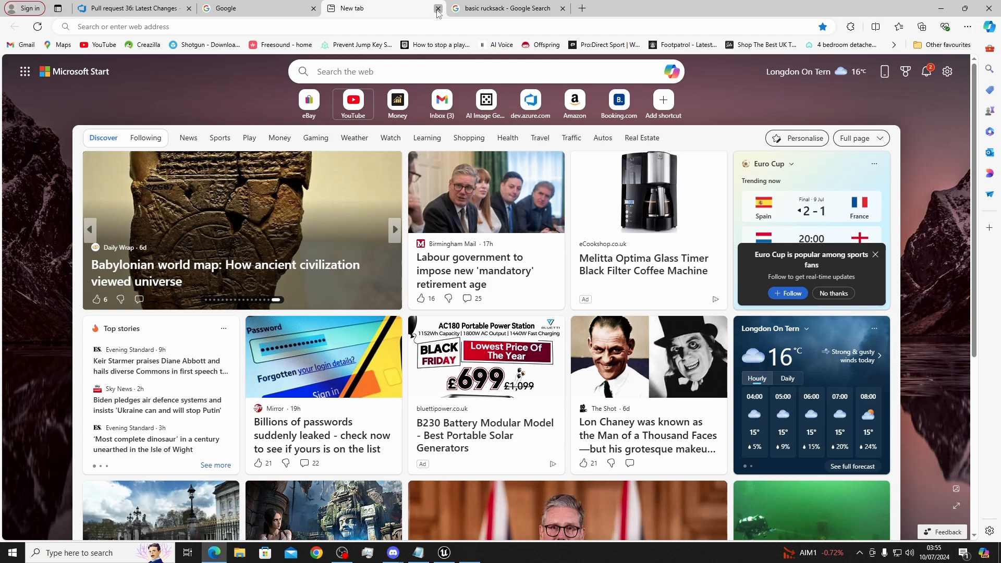
left_click(437, 9)
left_click(313, 9)
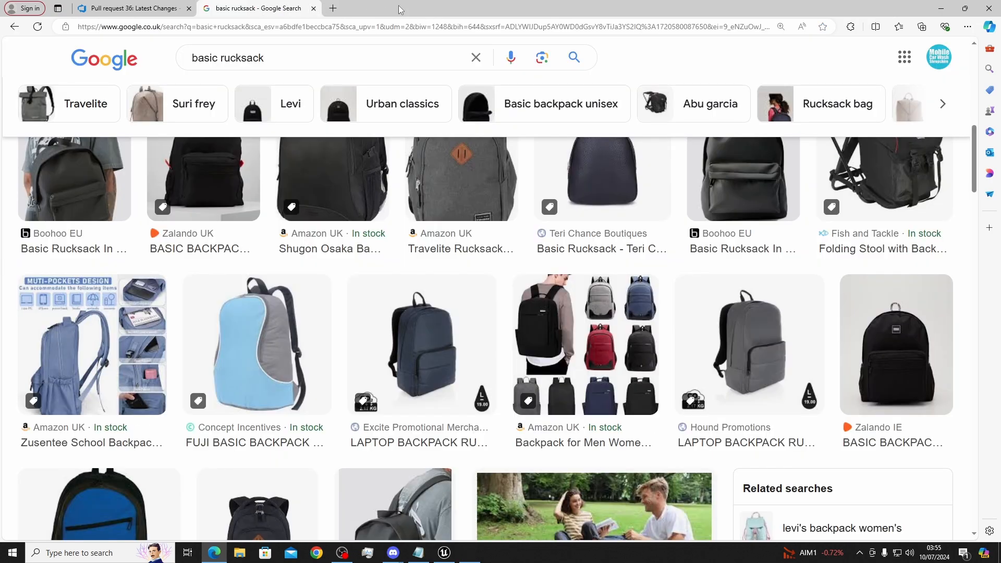
Arrange the browser with the rucksack results side by side with Blender and dismiss the splash screen
left_click_drag(280, 5, 407, 82)
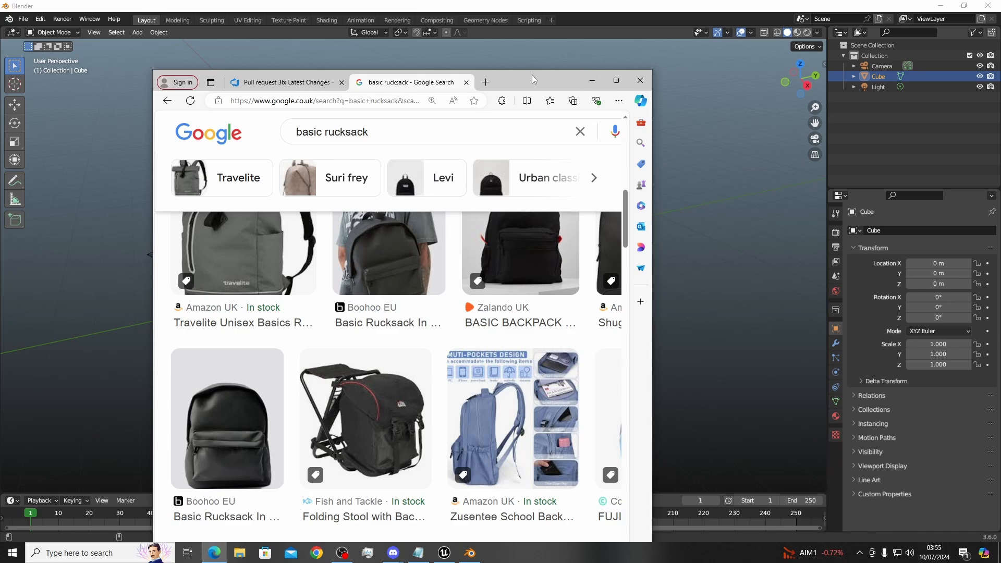
left_click_drag(530, 80, 1, 110)
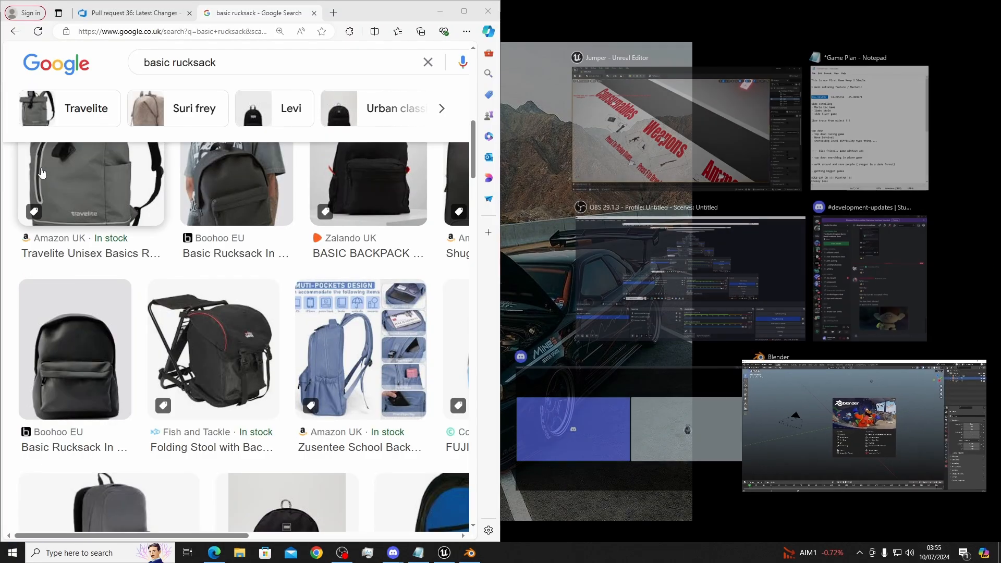
left_click(836, 392)
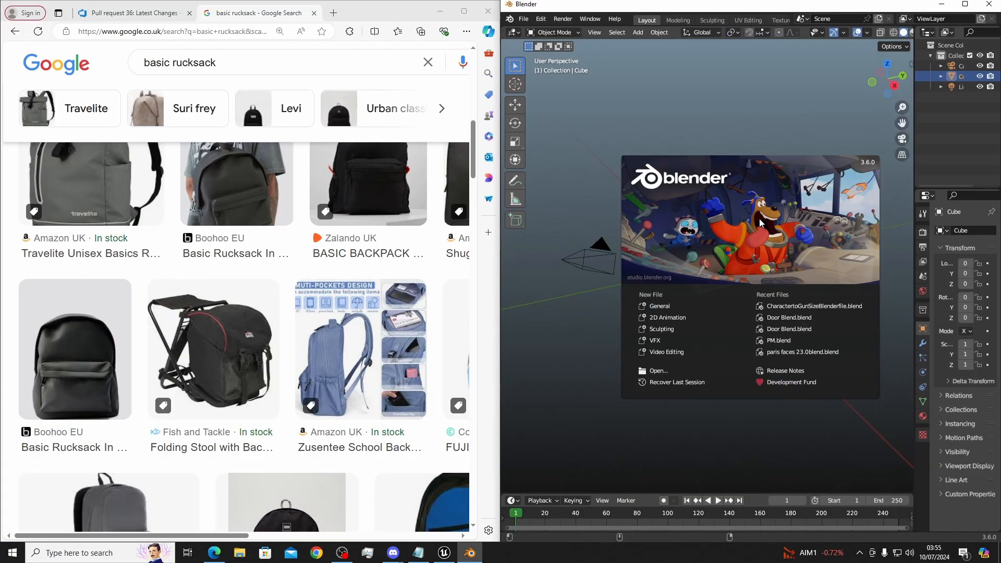
left_click(754, 131)
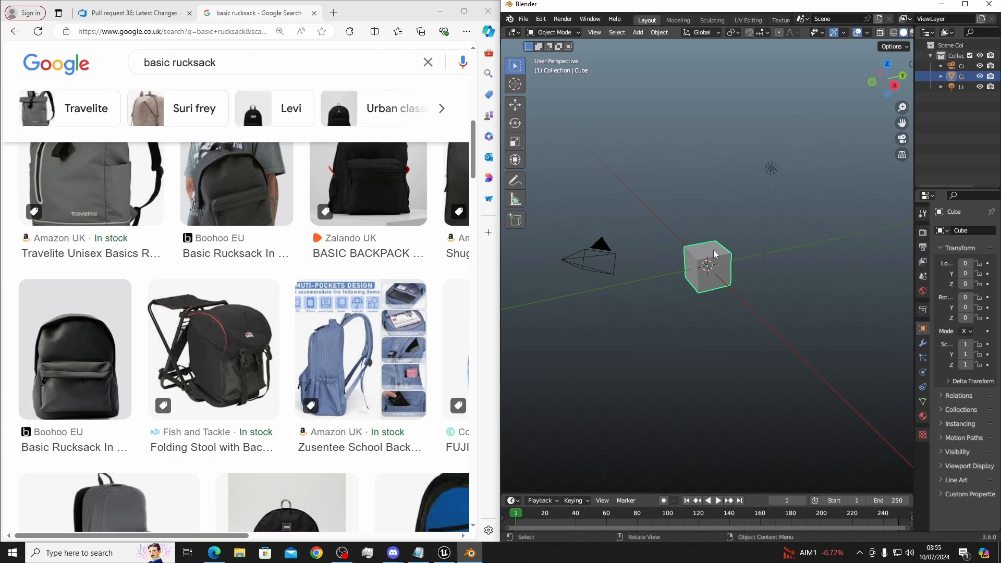
key("Delete")
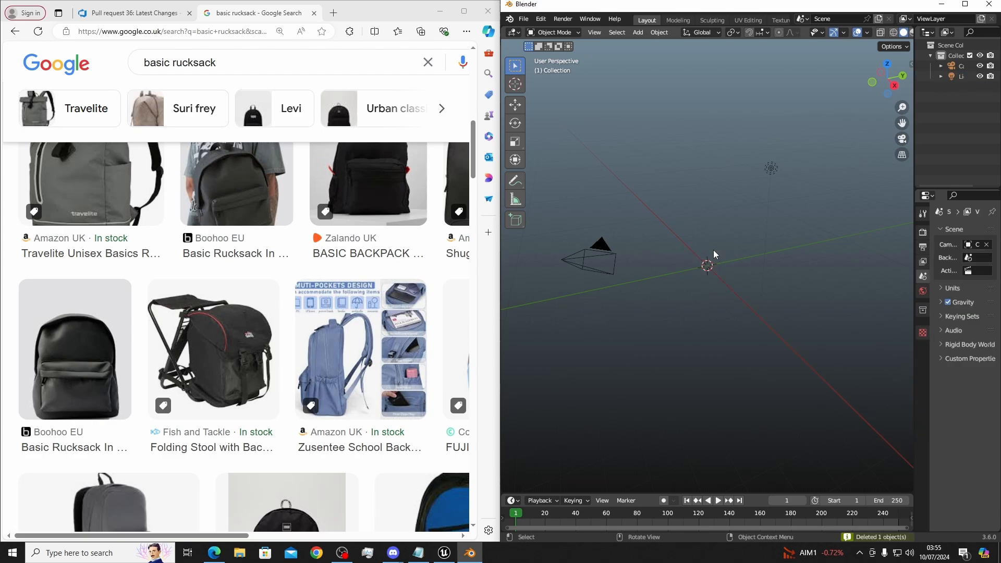
key("Left")
key("ctrl+z")
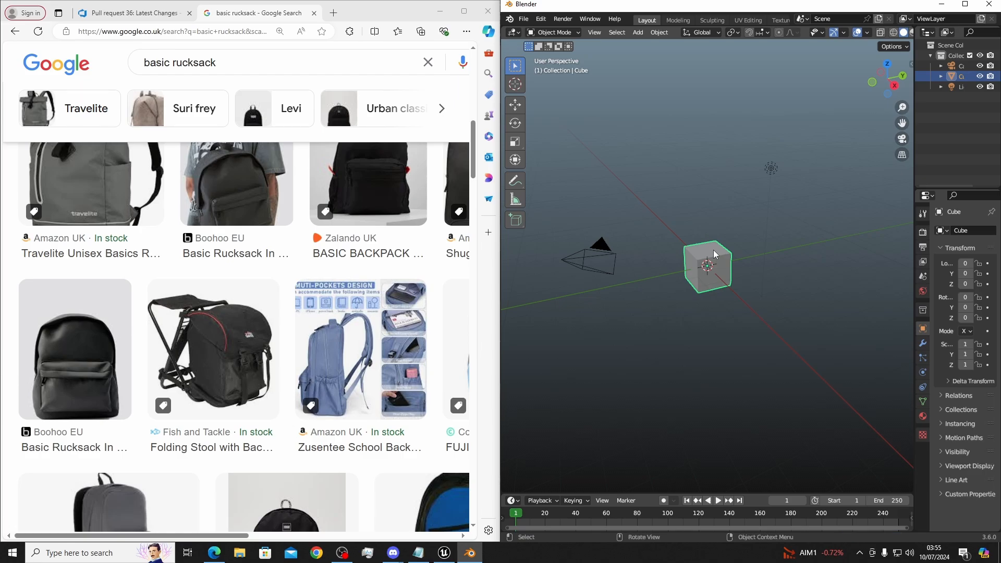
key("Left")
Examine the rucksack reference photos alongside the default cube, viewing the cube from several sides
scroll(721, 239, "up", 6)
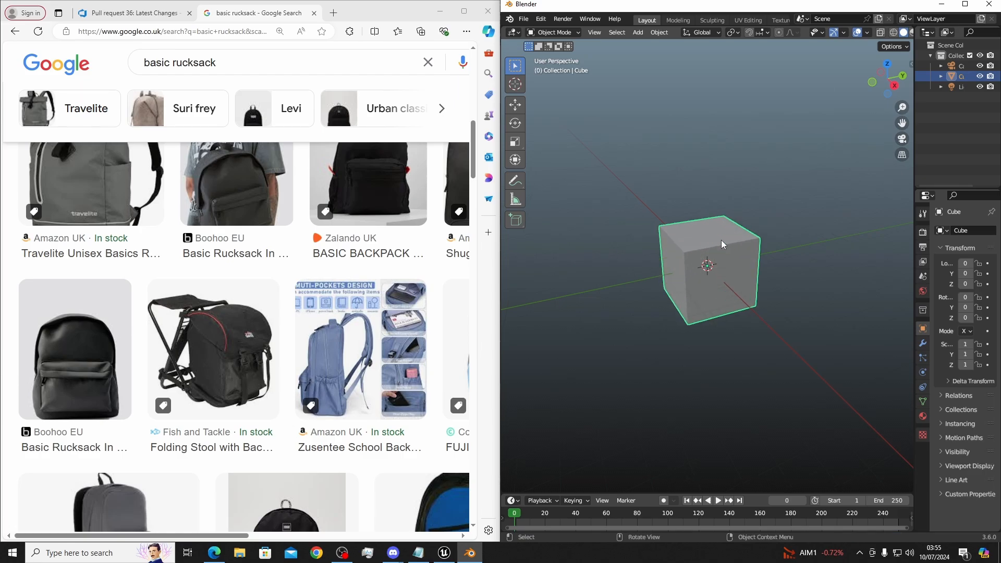
middle_click_drag(721, 240, 692, 249)
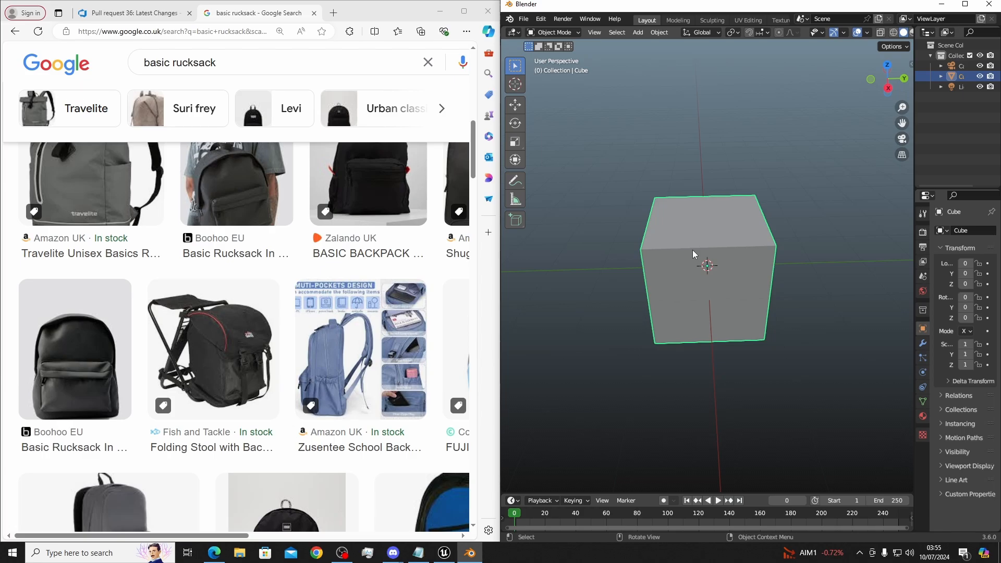
scroll(257, 276, "down", 4)
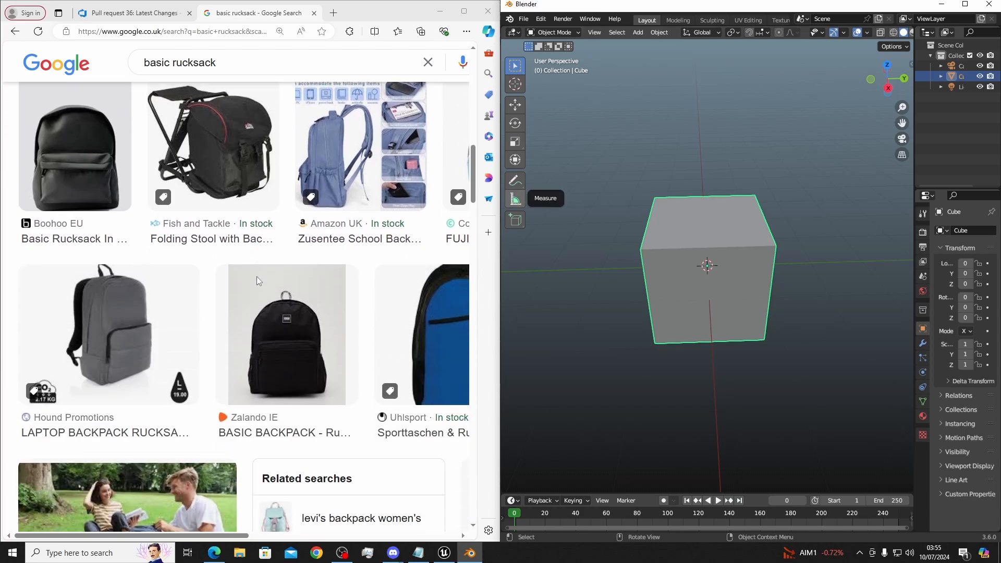
scroll(277, 283, "up", 5)
scroll(277, 283, "up", 3)
scroll(285, 380, "down", 3)
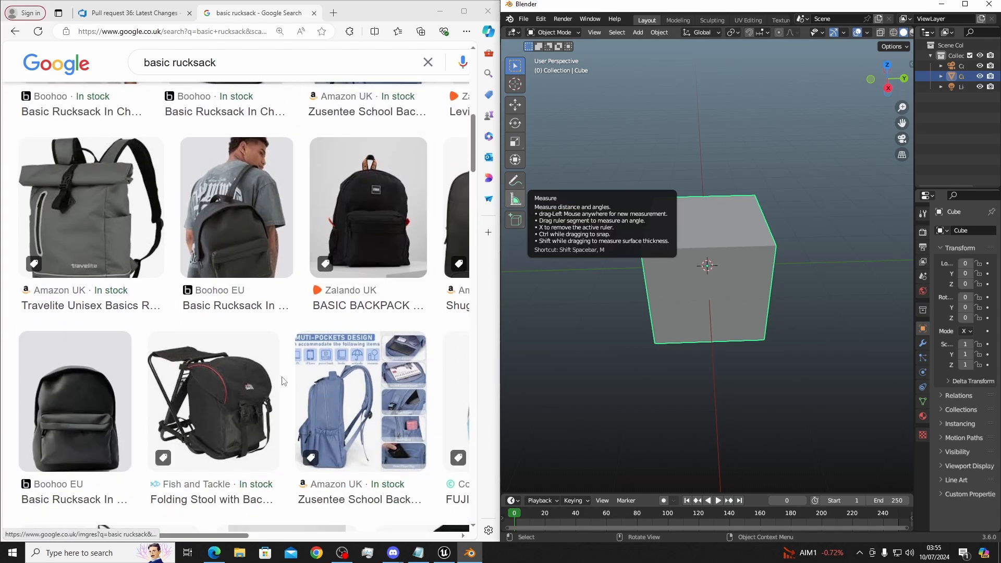
scroll(234, 315, "up", 6)
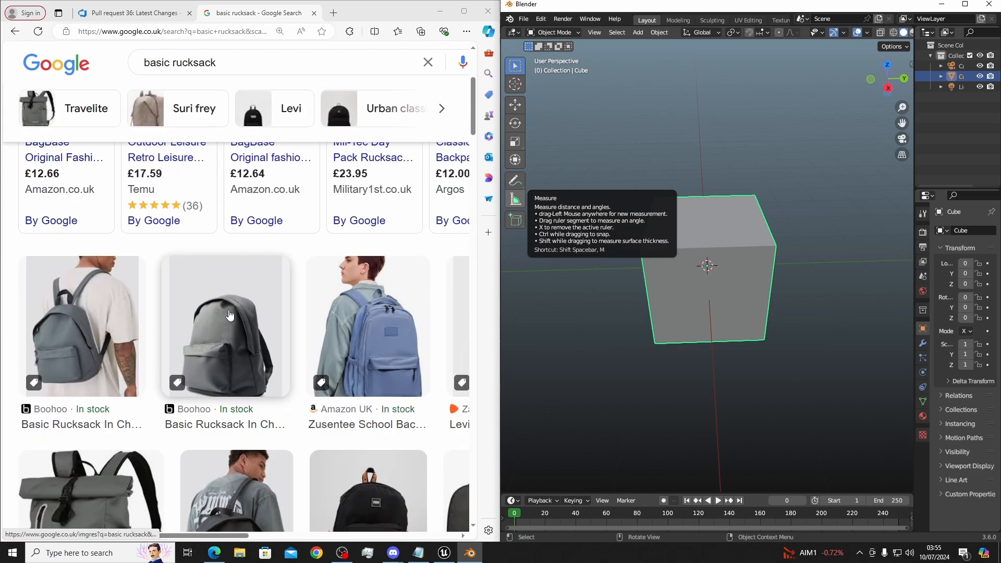
scroll(234, 314, "down", 4)
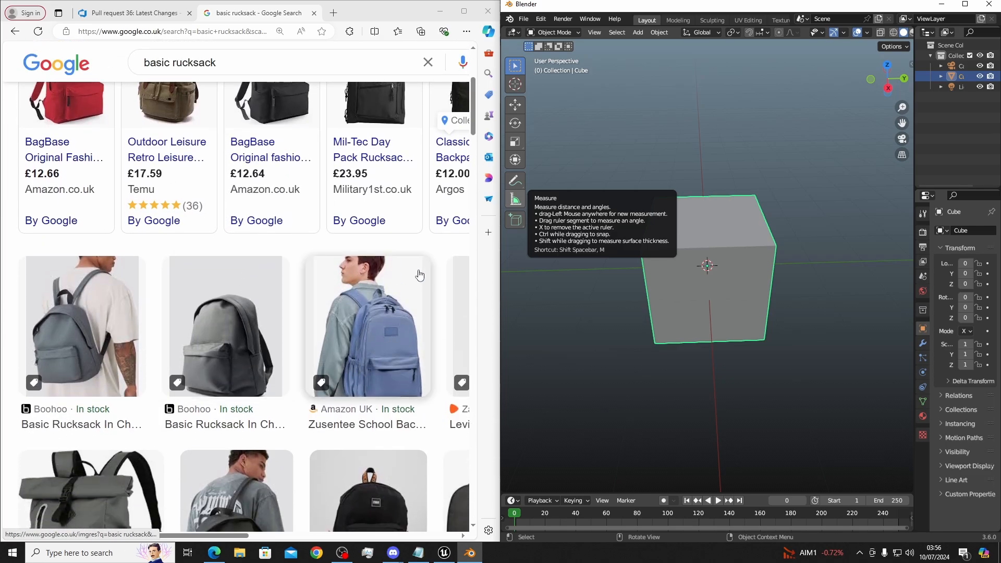
scroll(740, 244, "down", 1)
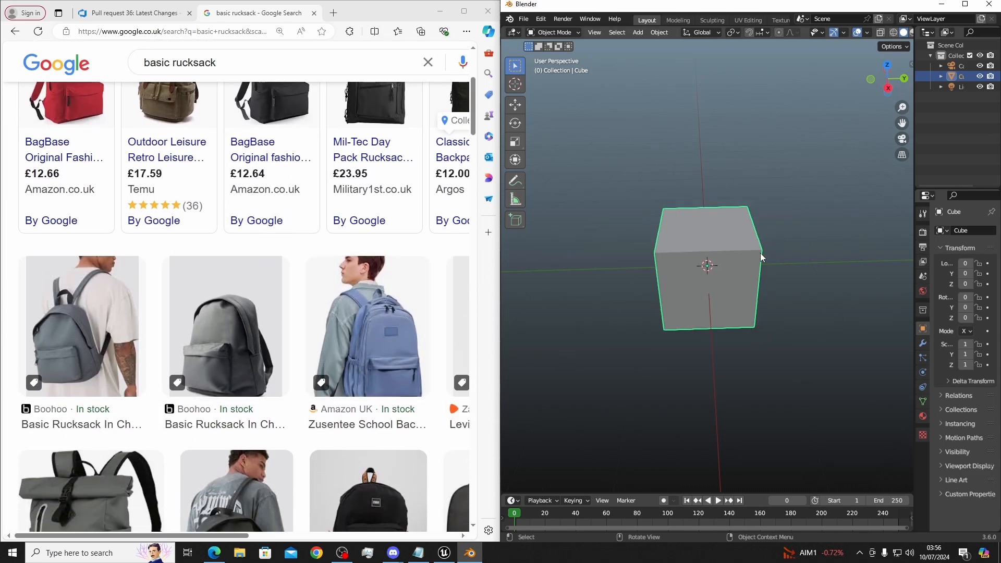
middle_click_drag(741, 260, 633, 252)
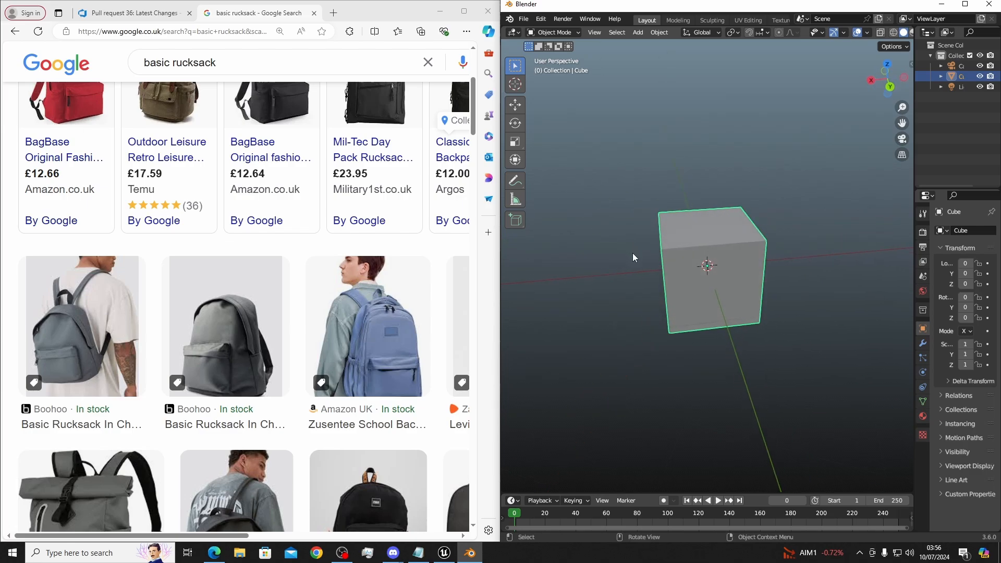
Switch to Unreal Editor and bring up the project's content assets over the TestLevel view
left_click(444, 553)
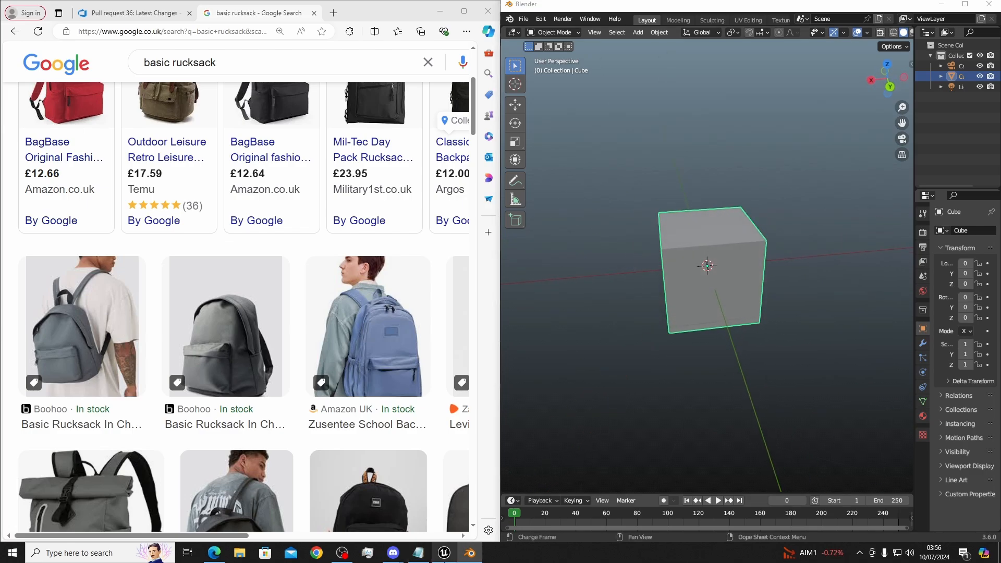
right_click_drag(576, 318, 720, 313)
key("a")
key("q")
key("s")
key("a")
right_click_drag(510, 324, 511, 323)
key("ctrl+space")
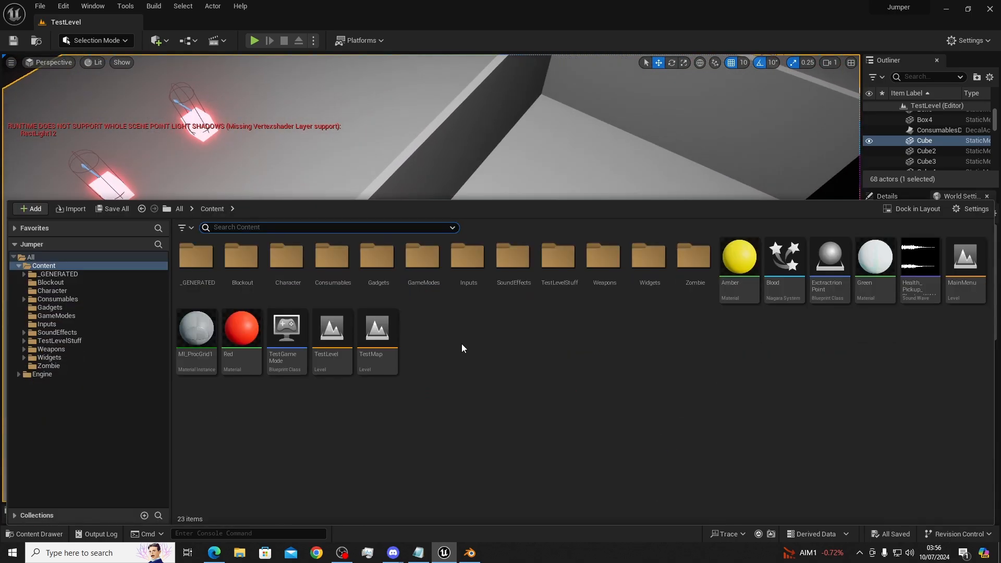
Export the Survivor1_1 skeletal mesh from the Character folder to the Desktop as an FBX file with the default export options
left_click(50, 290)
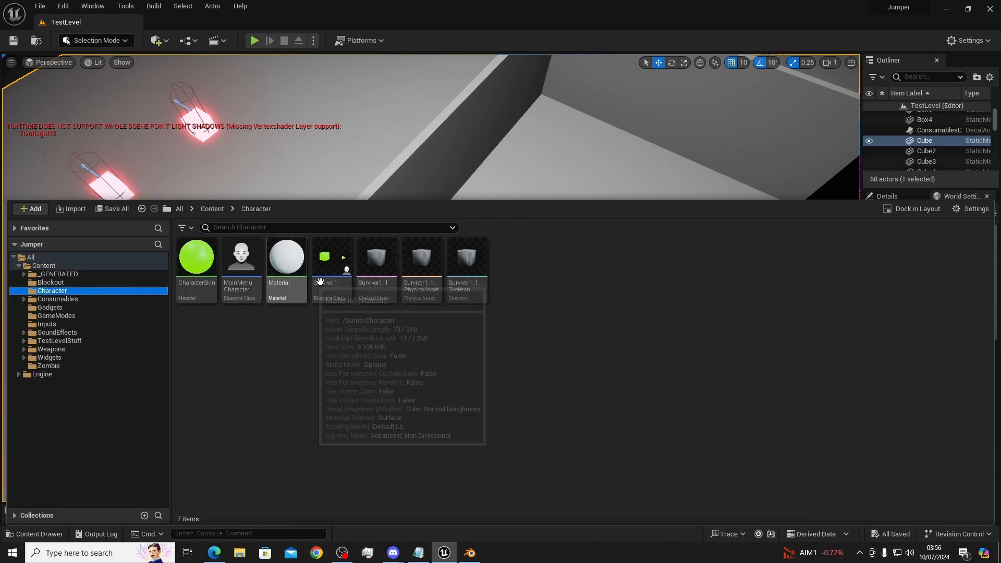
mouse_move(378, 264)
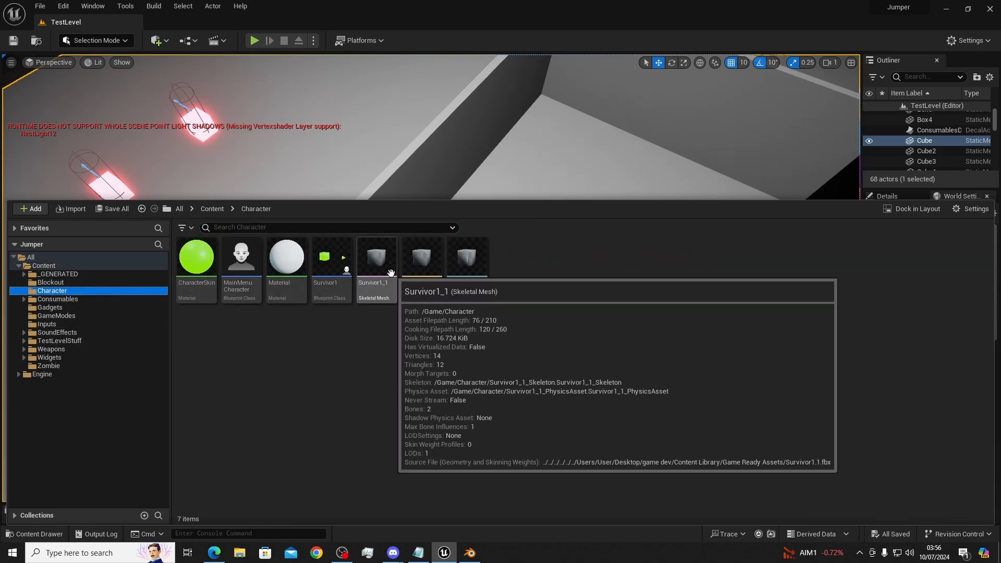
right_click(379, 265)
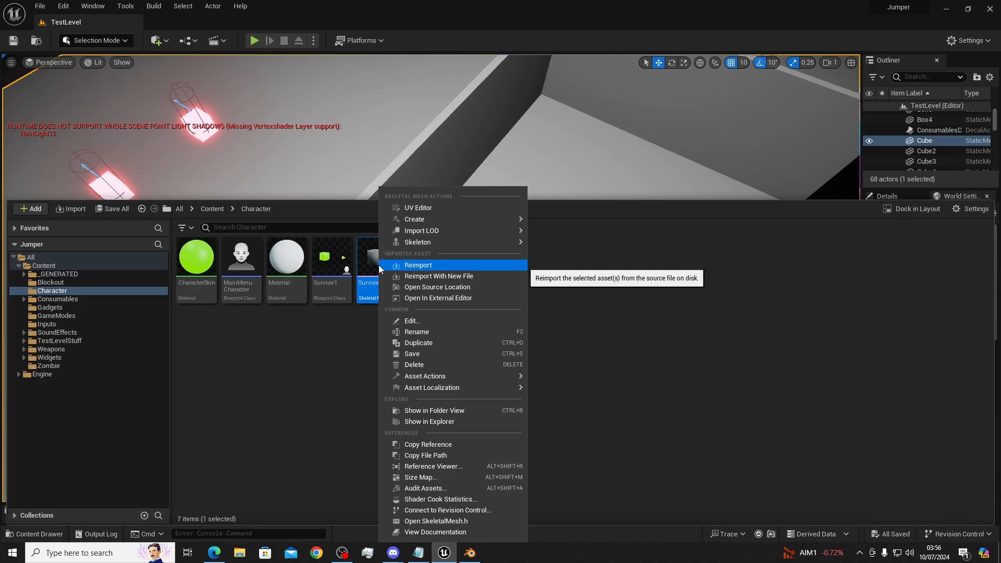
mouse_move(443, 388)
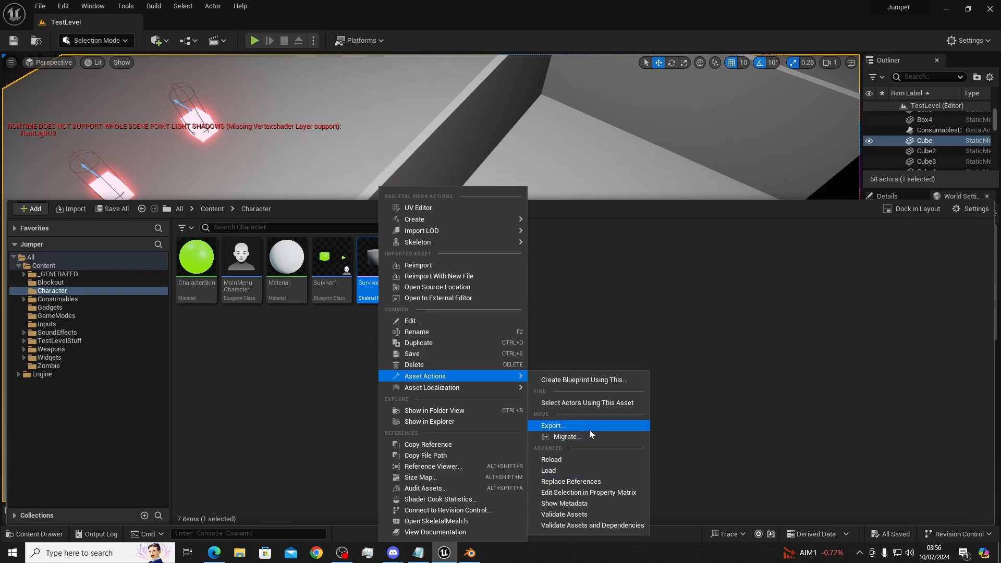
left_click(589, 429)
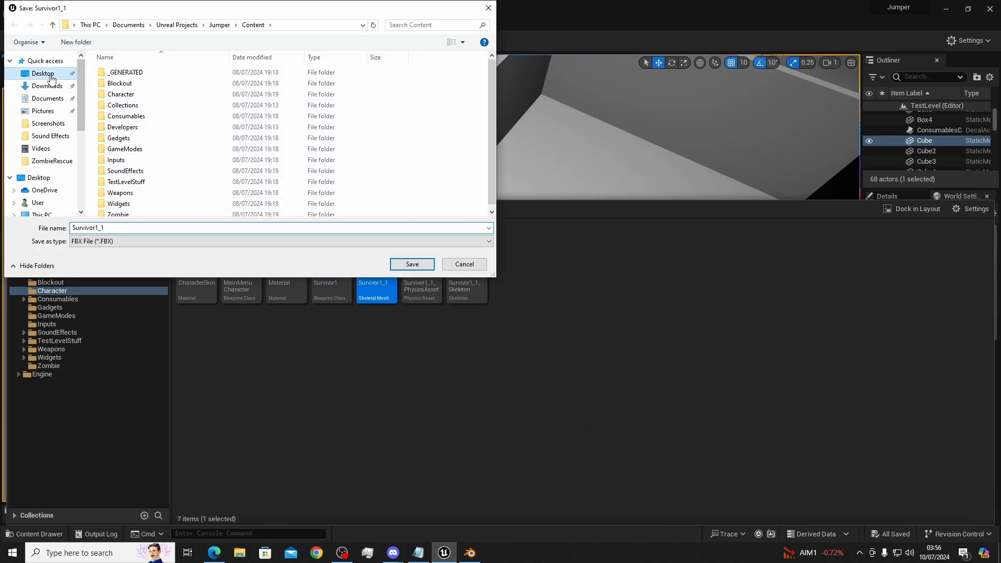
left_click(50, 75)
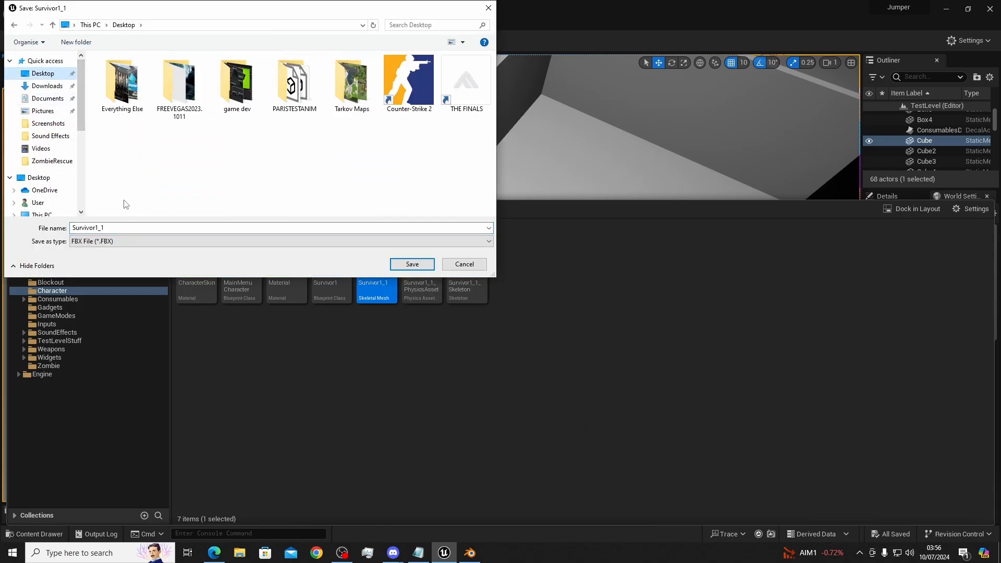
left_click(412, 265)
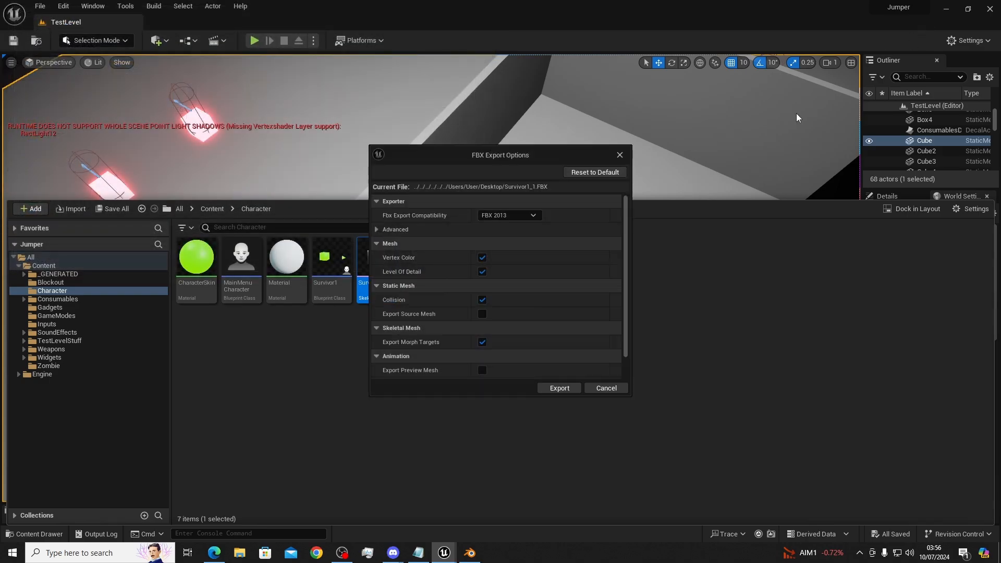
left_click(563, 387)
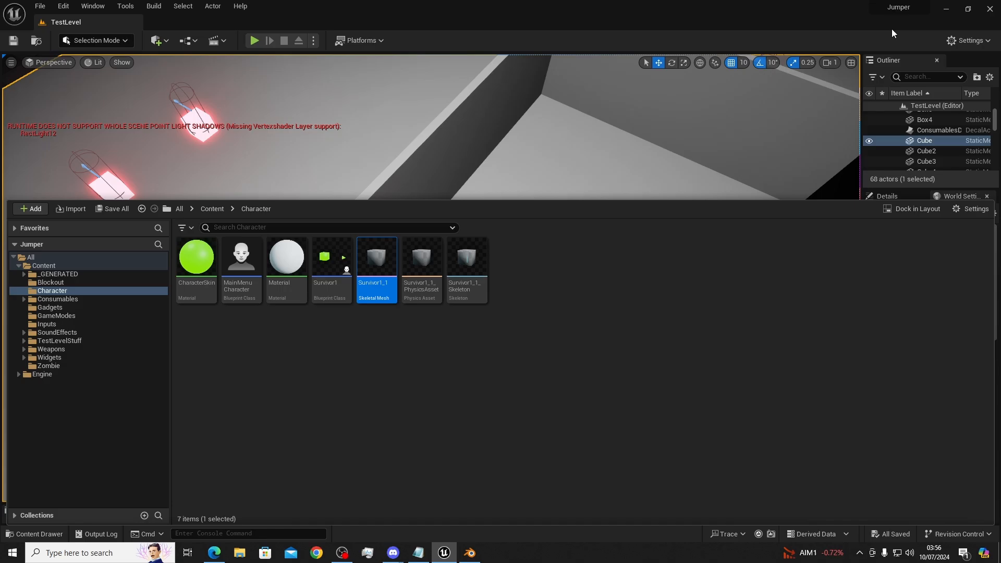
Switch to the Game Plan notes in Notepad, add the closing line "EXPORT FX FROM UNREAL TUTORIAL", and return to Blender
left_click(947, 14)
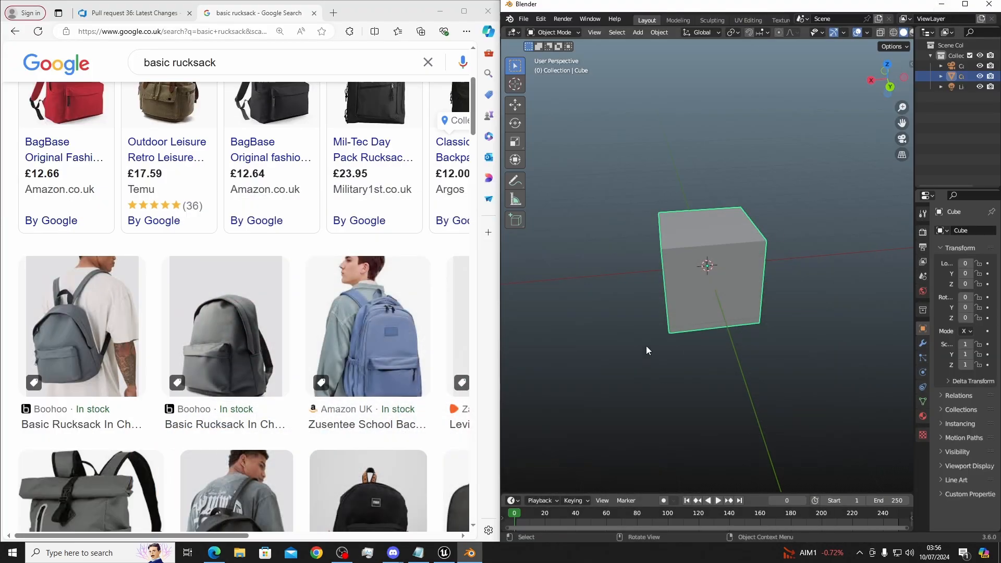
left_click(418, 553)
scroll(727, 412, "down", 10)
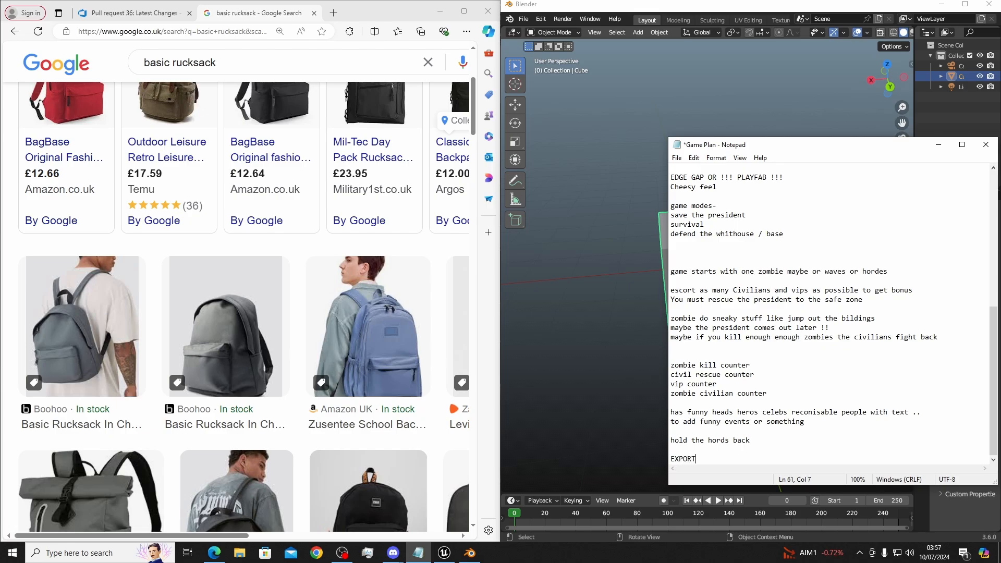
type("X FROM UNREAL TUTORIAL")
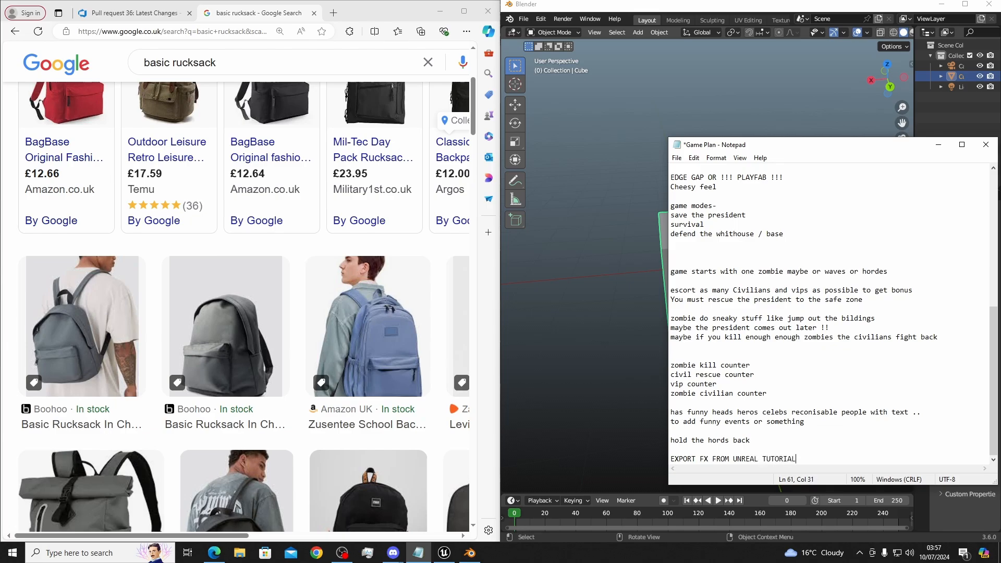
left_click(558, 415)
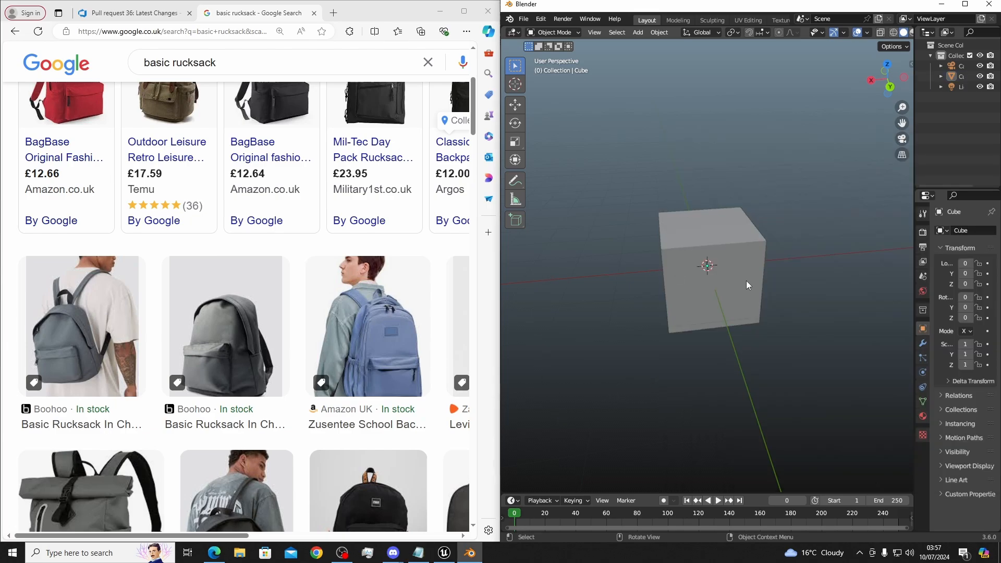
left_click(755, 237)
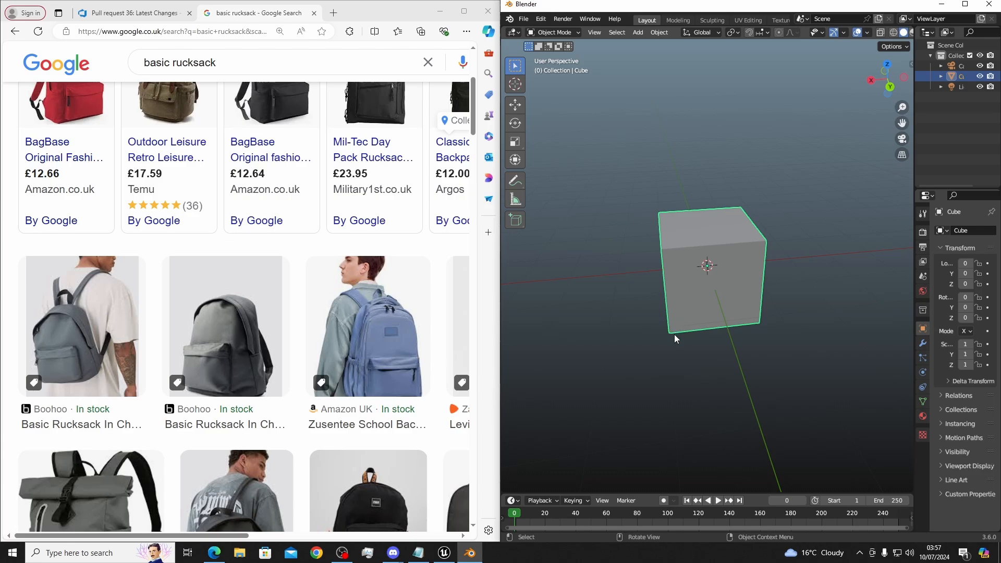
right_click(692, 359)
middle_click_drag(672, 311, 589, 290)
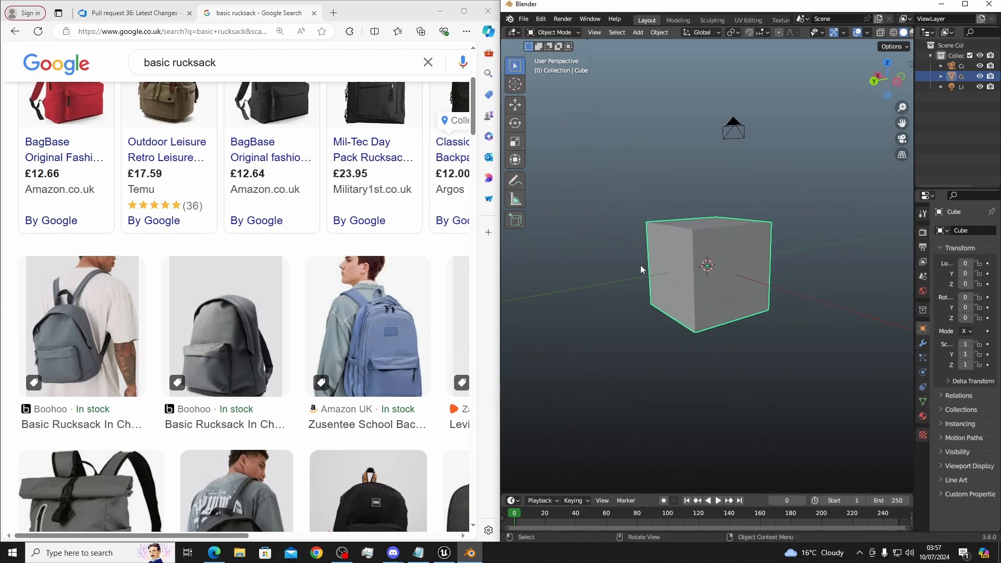
middle_click_drag(711, 259, 698, 280)
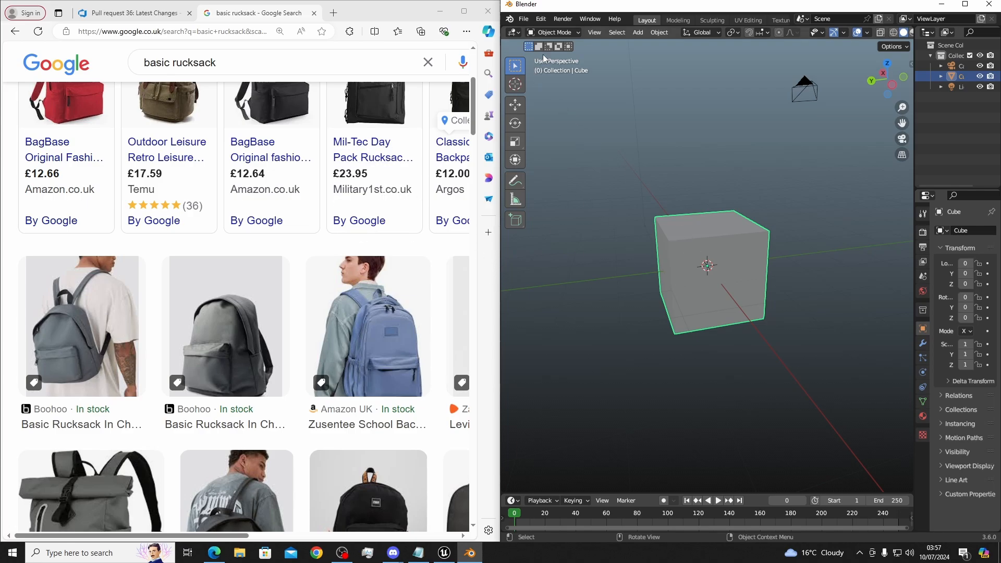
left_click(565, 33)
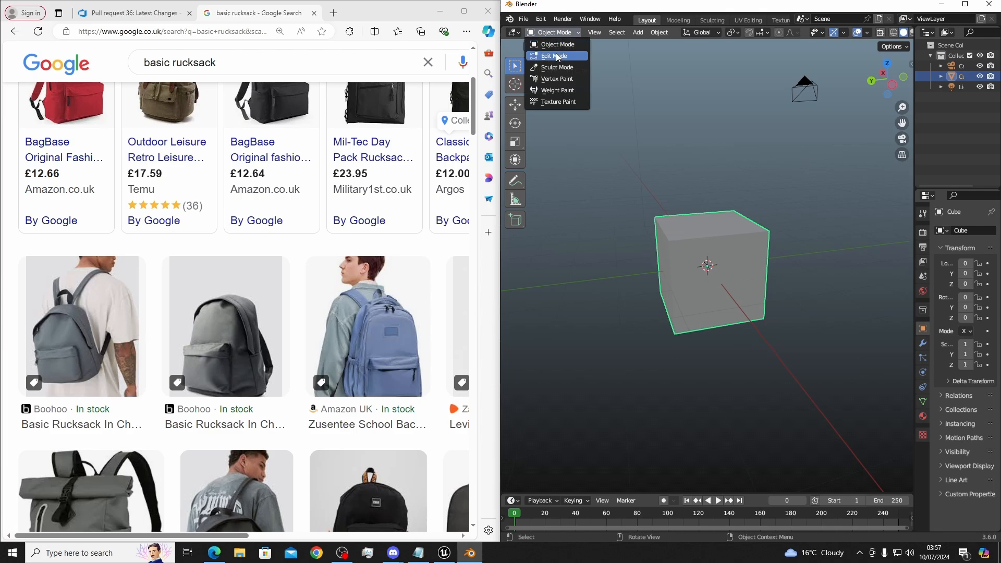
left_click(557, 57)
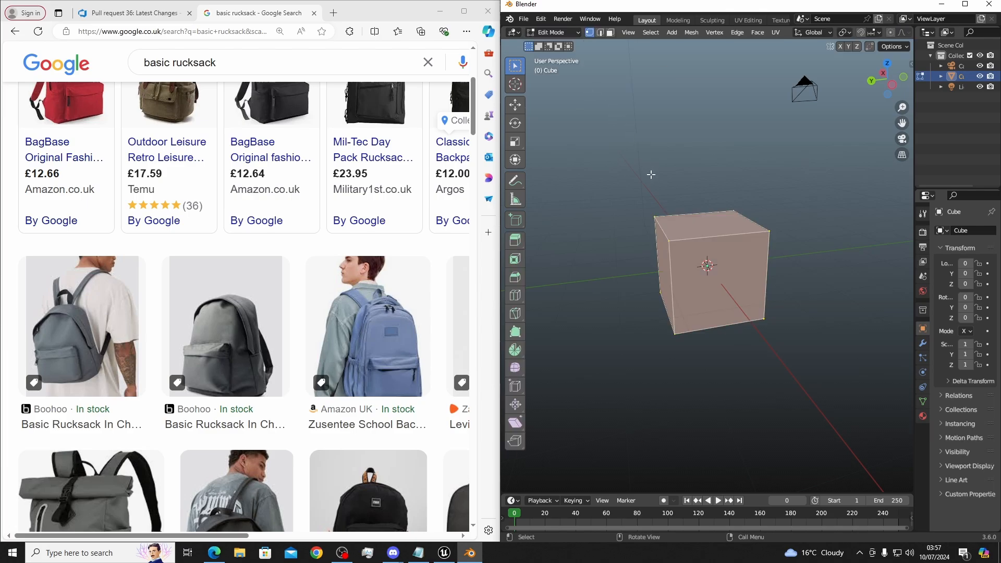
middle_click_drag(651, 175, 653, 169)
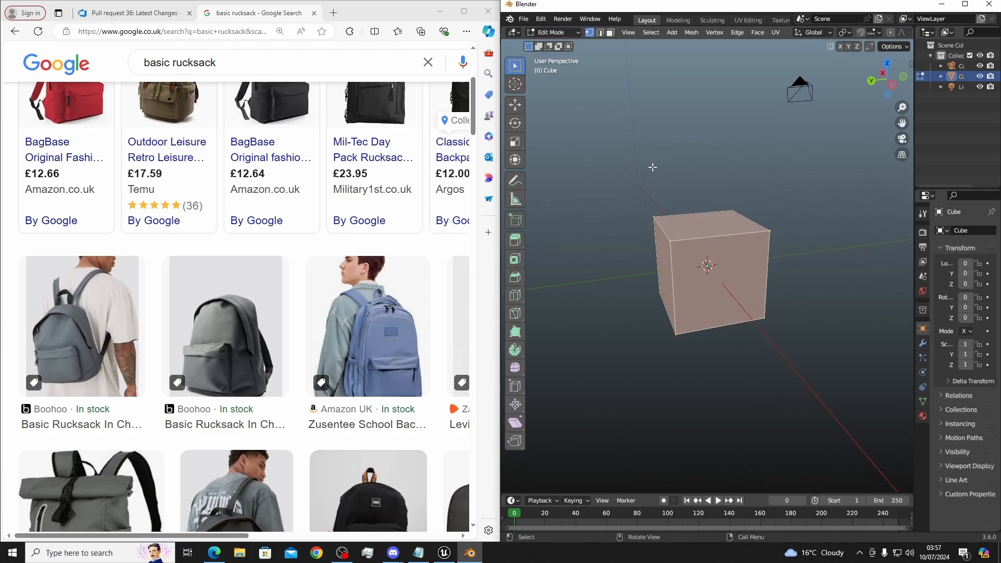
left_click(553, 32)
left_click(554, 45)
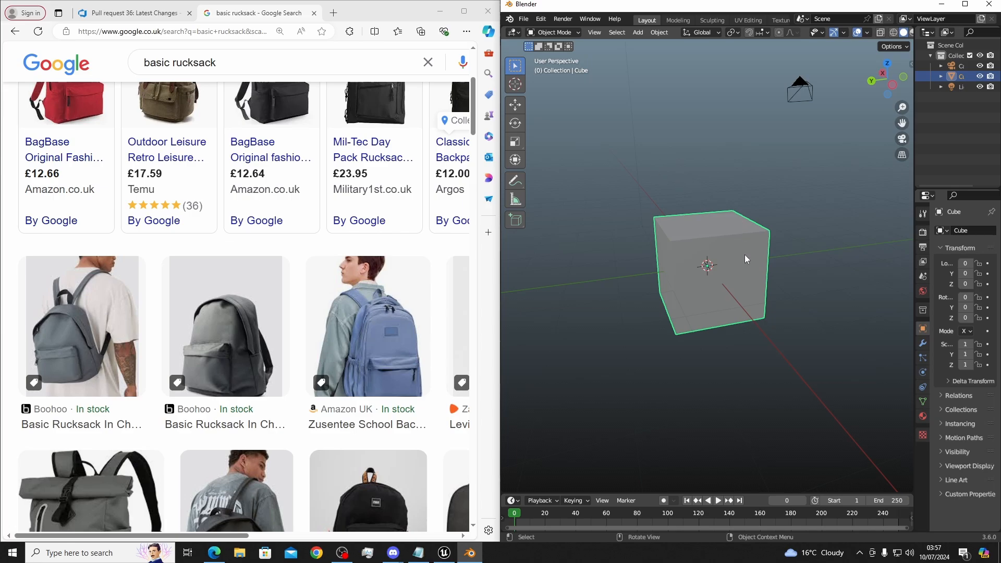
Try narrowing the default cube along the Y axis, and undo the scaling
key("s")
key("y")
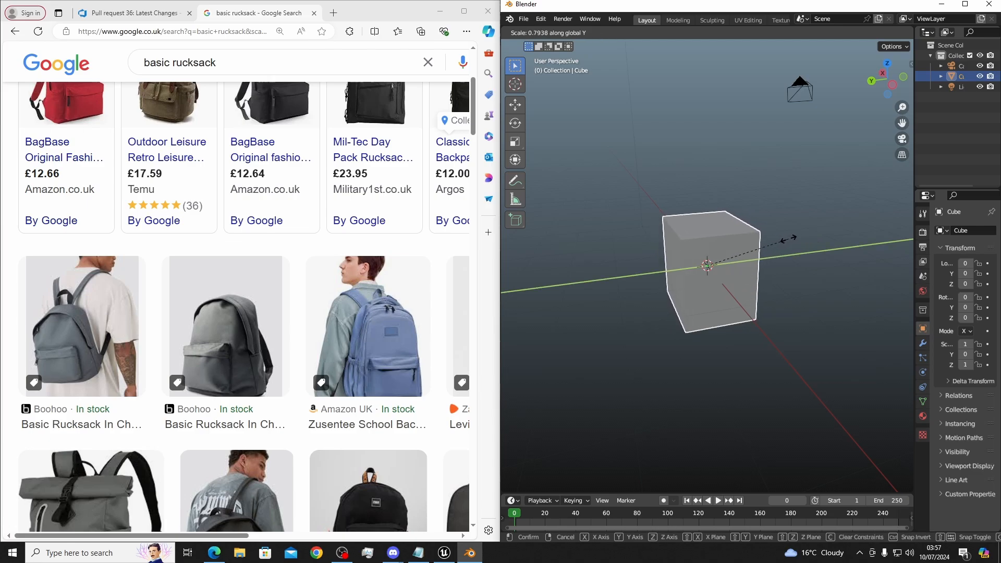
left_click(761, 215)
key("ctrl+z")
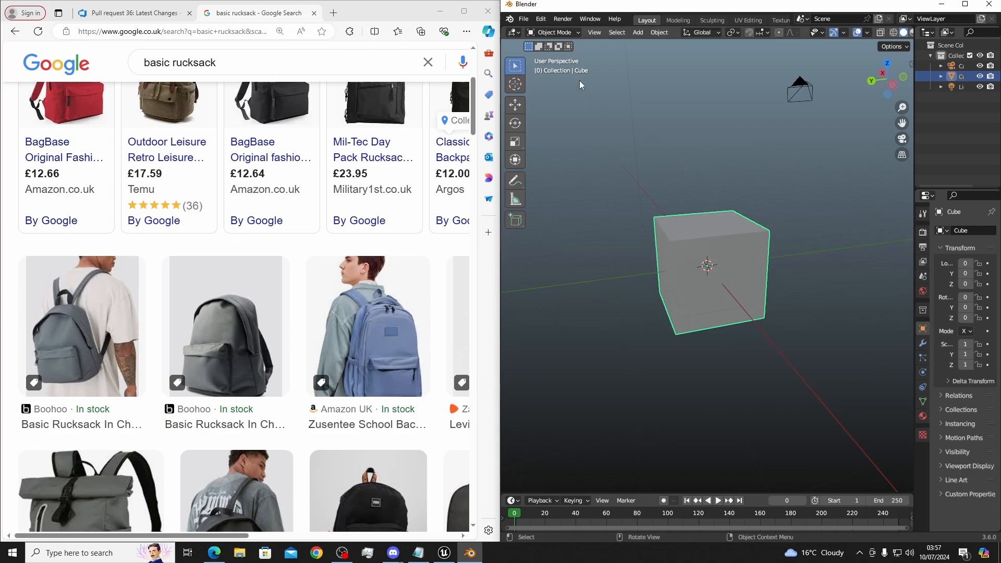
Import Survivor1_1.FBX from the Desktop into the scene, keeping the mesh at its original position
left_click(525, 20)
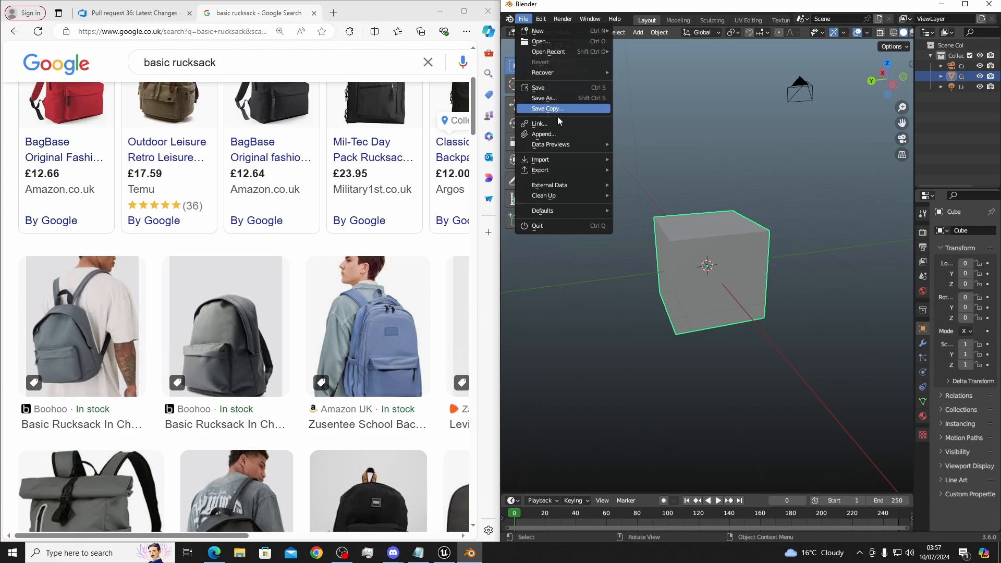
mouse_move(556, 159)
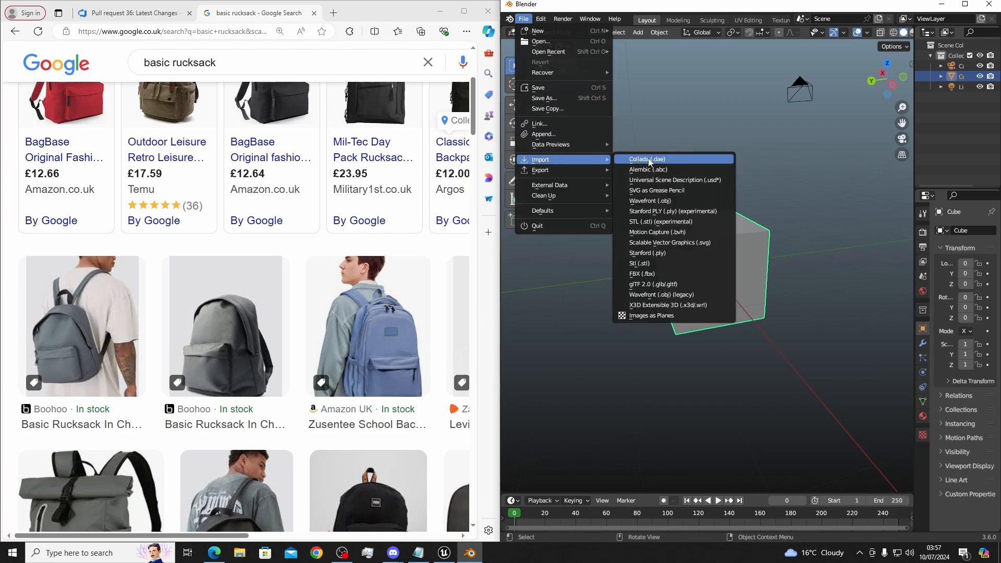
left_click(652, 274)
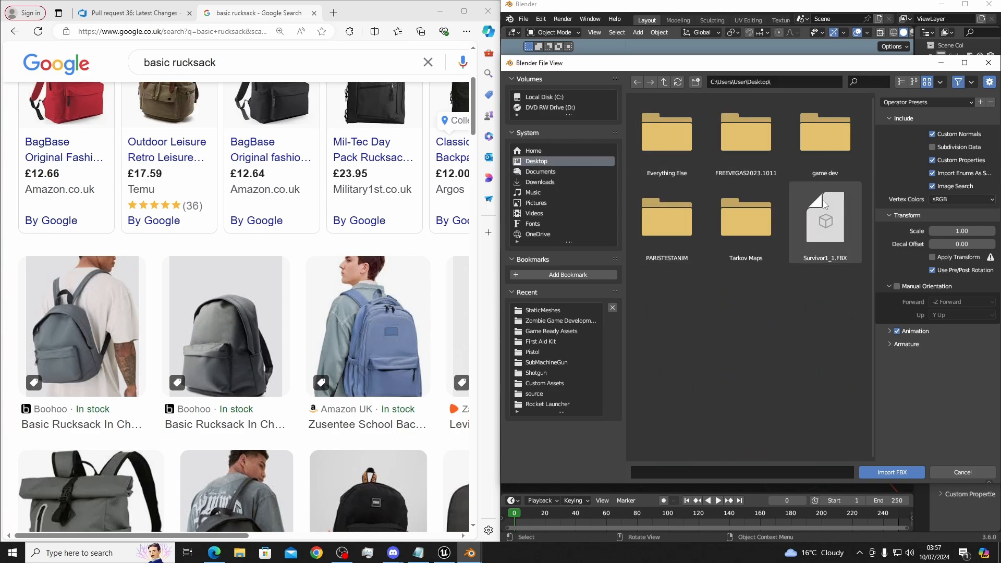
left_click(826, 230)
left_click(887, 471)
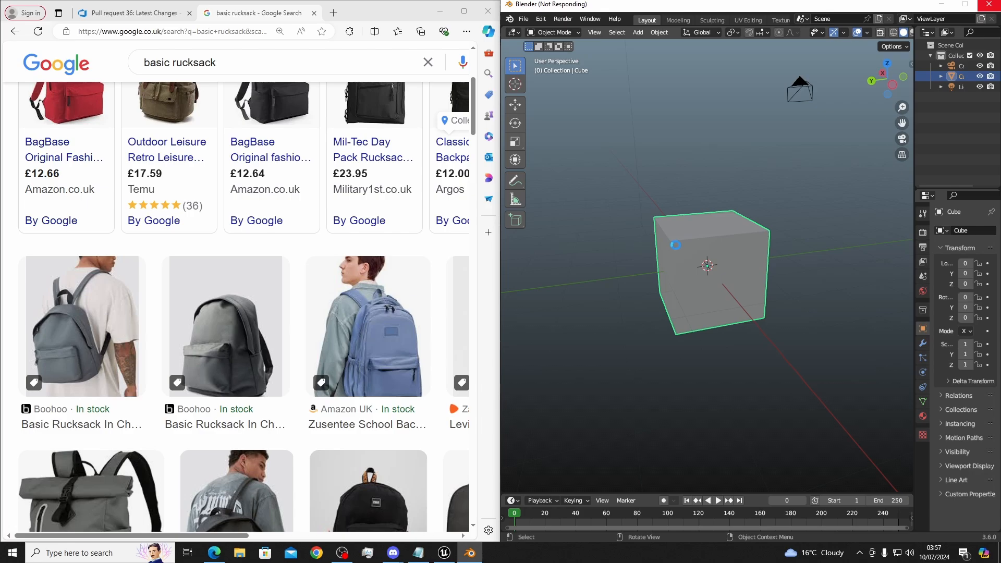
key("g")
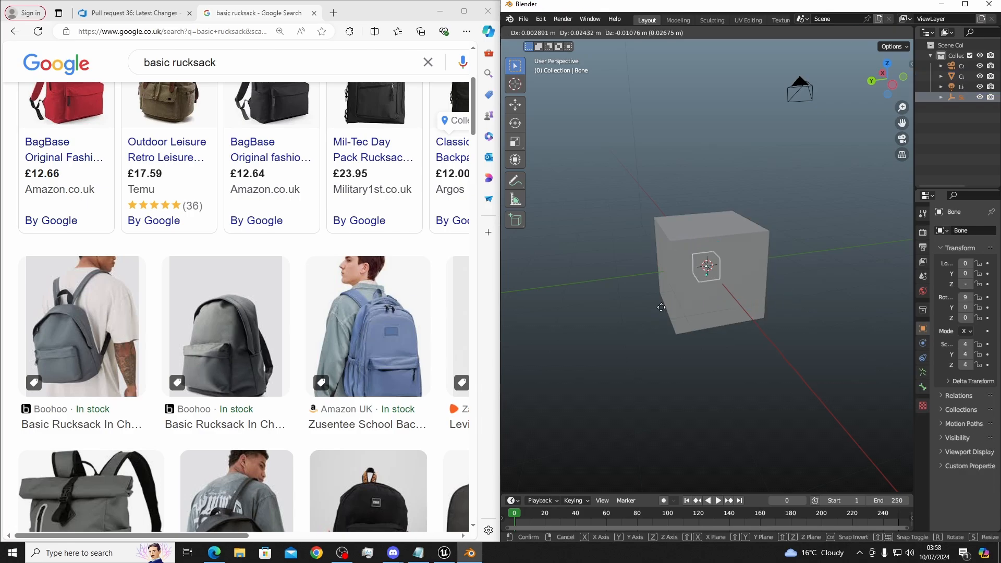
right_click(685, 277)
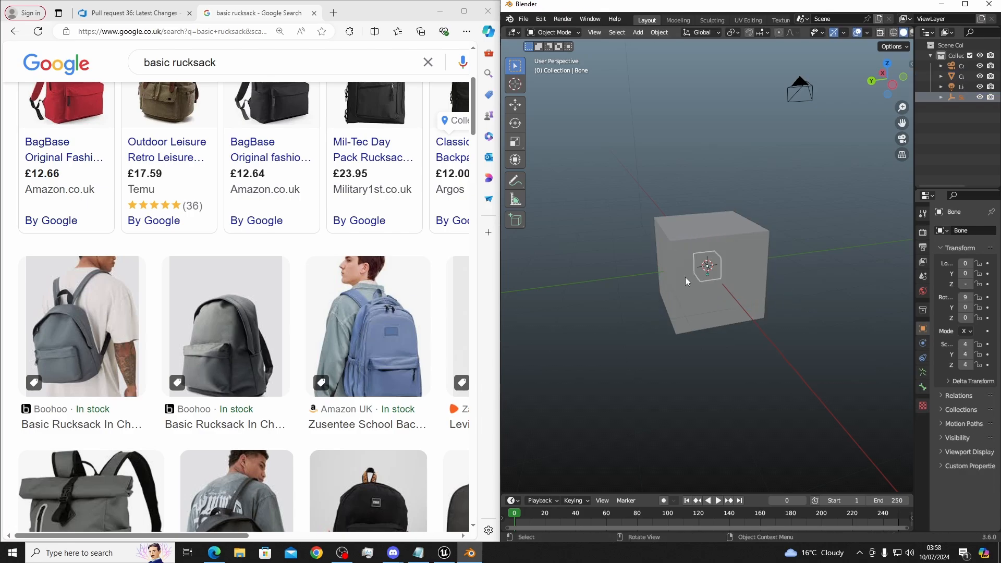
Move the default cube along the X axis in the back view until it stands clear of the imported character mesh
left_click(737, 241)
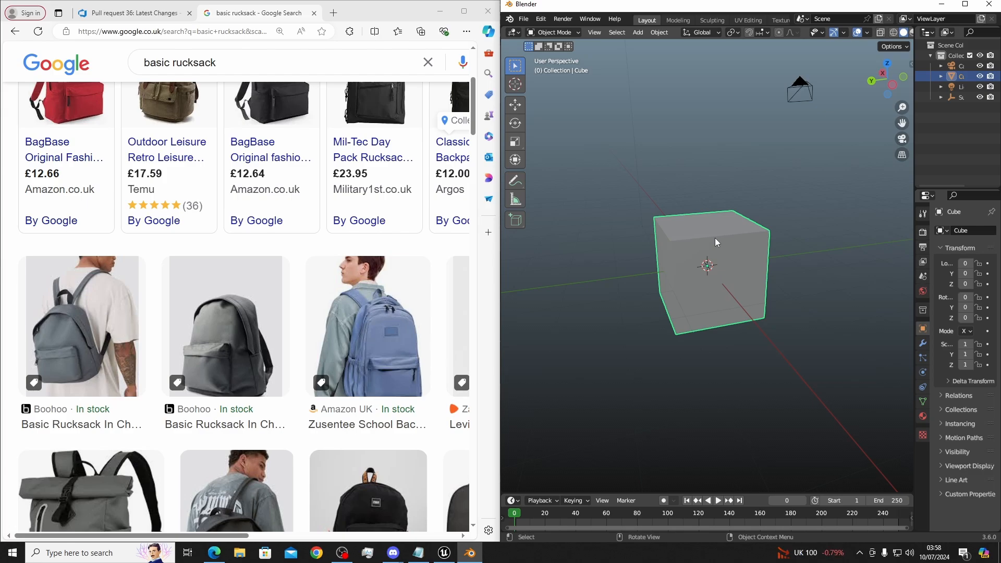
left_click(870, 82)
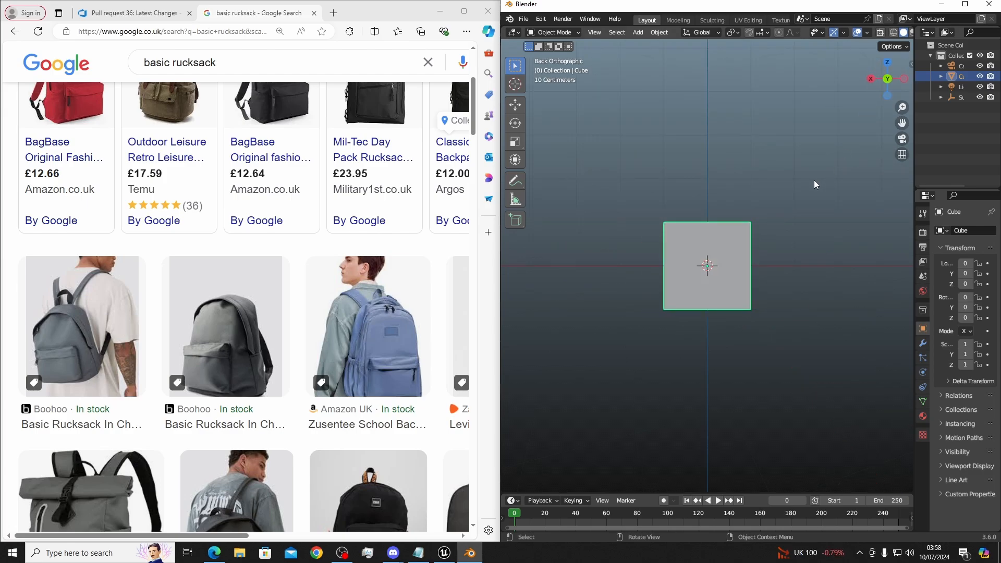
key("x")
key("g")
key("x")
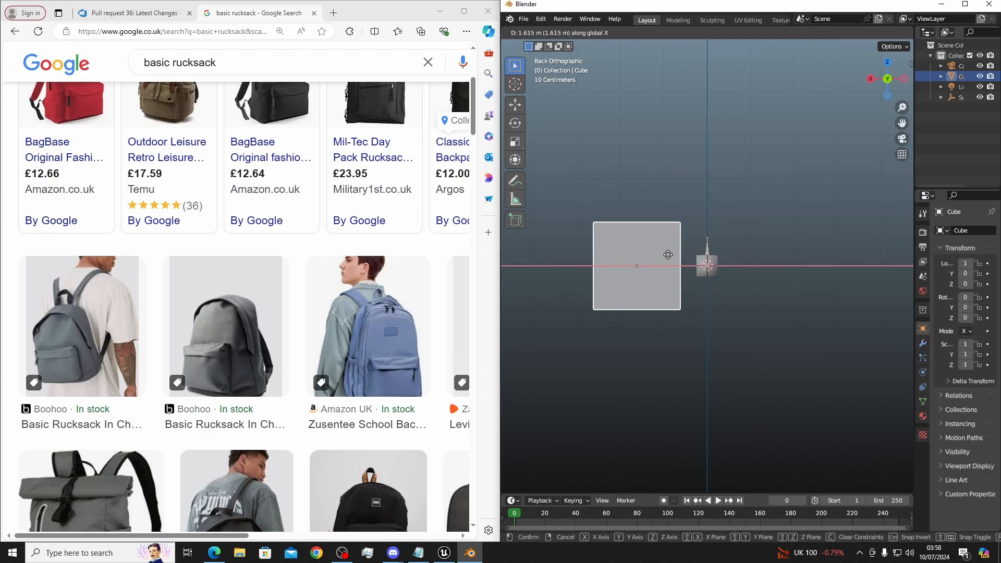
left_click(679, 255)
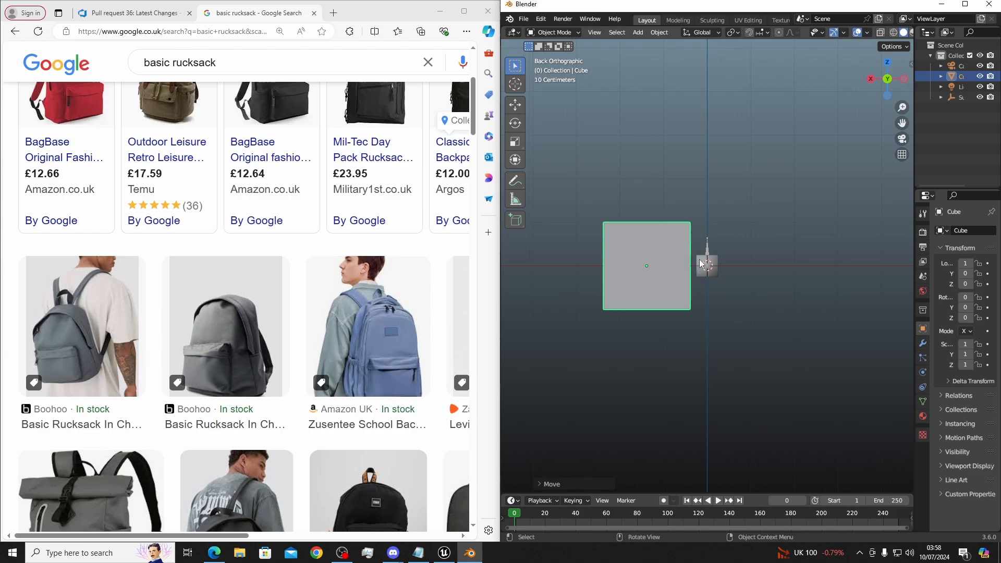
Scale the cube down uniformly to about 0.31, close to the size of the imported character mesh
left_click(681, 239, "alt")
key("s")
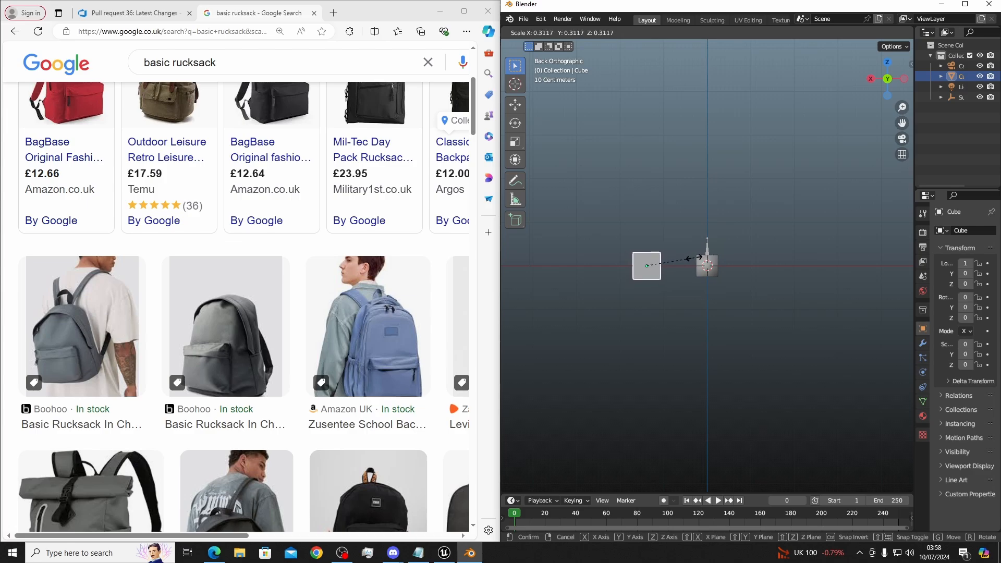
left_click(695, 262)
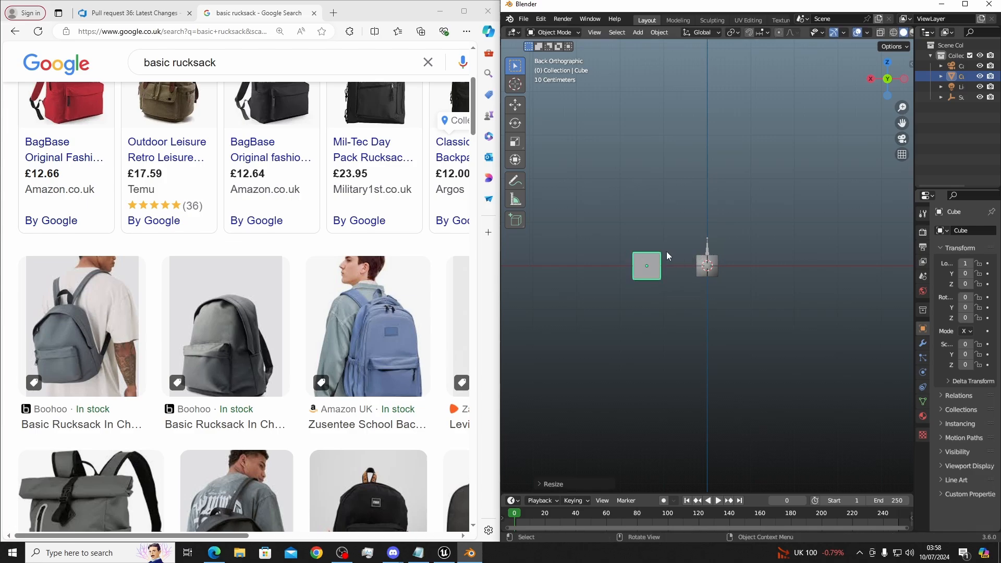
scroll(672, 250, "up", 4)
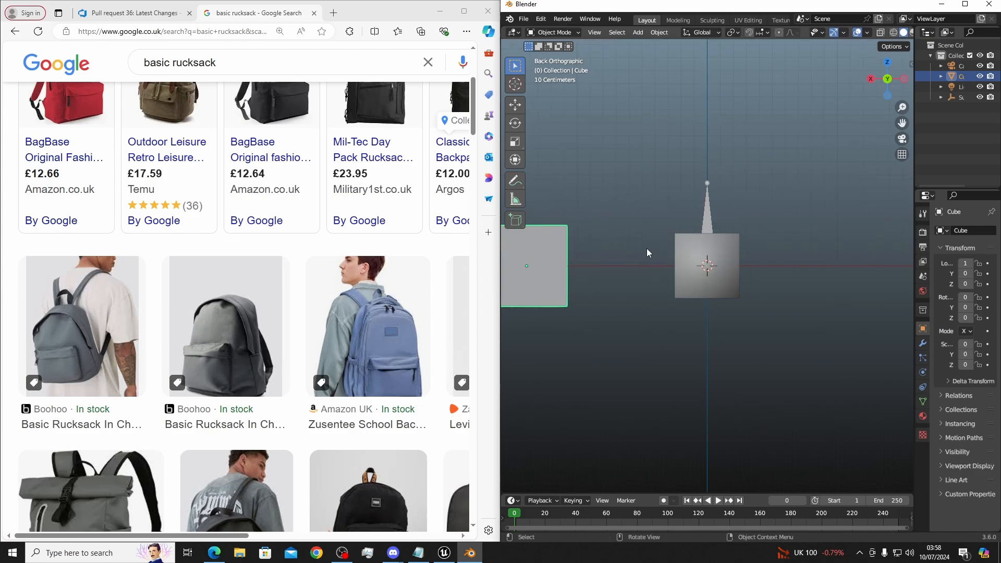
right_click(593, 218)
left_click_drag(902, 123, 982, 139)
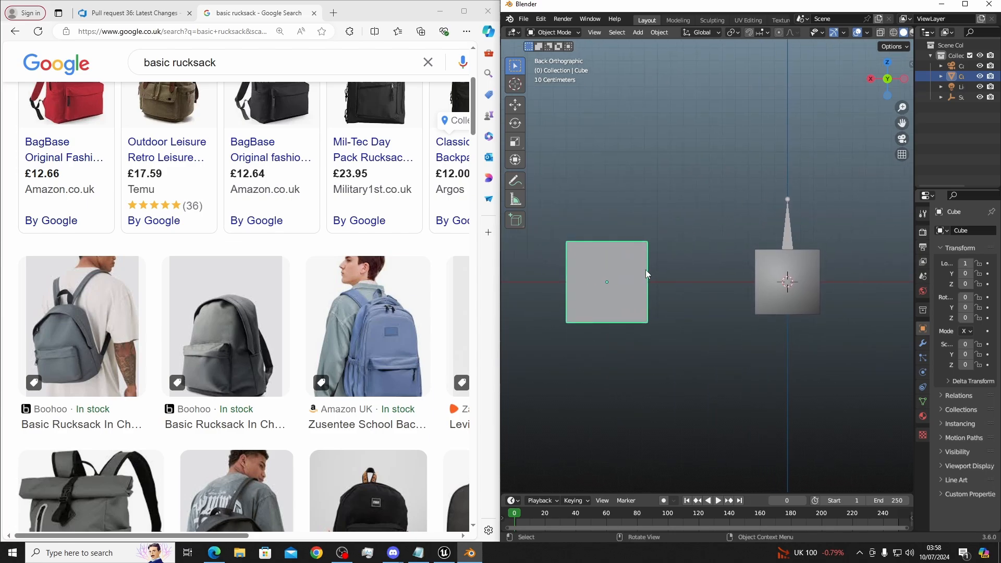
Move the cube along the X axis in the back view to about X 0.61 m, just beside the character mesh
key("g")
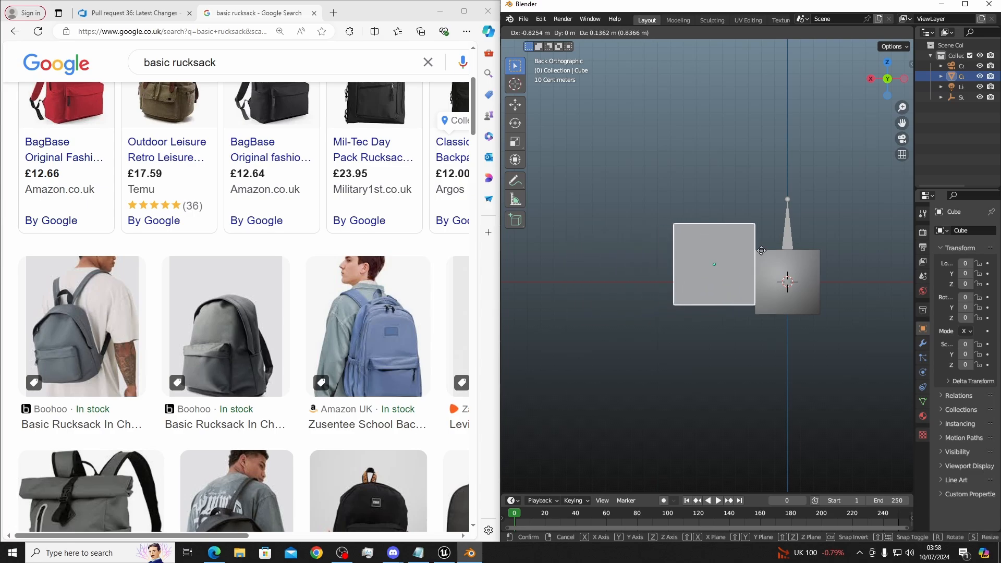
right_click(719, 260)
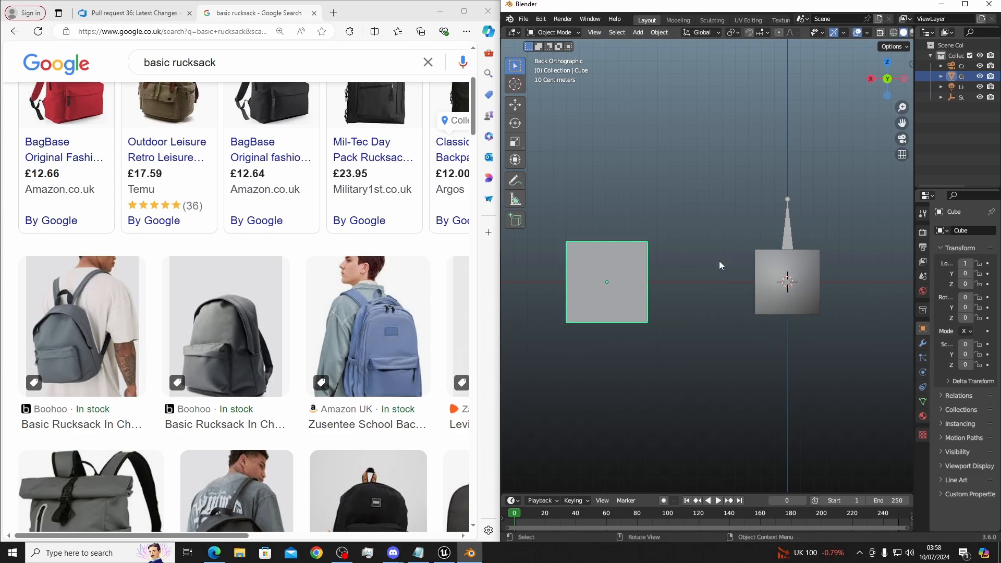
key("g")
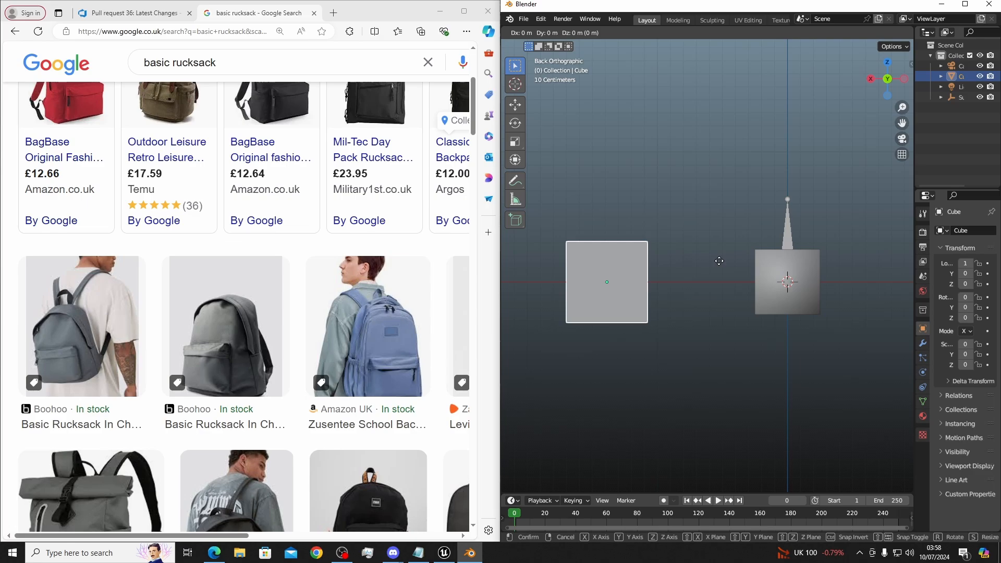
key("x")
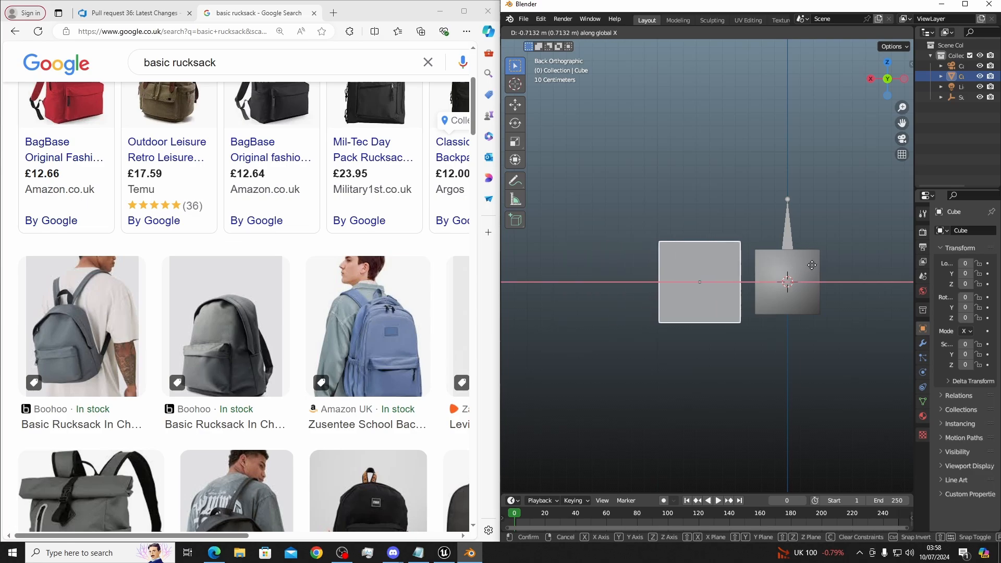
left_click(820, 269)
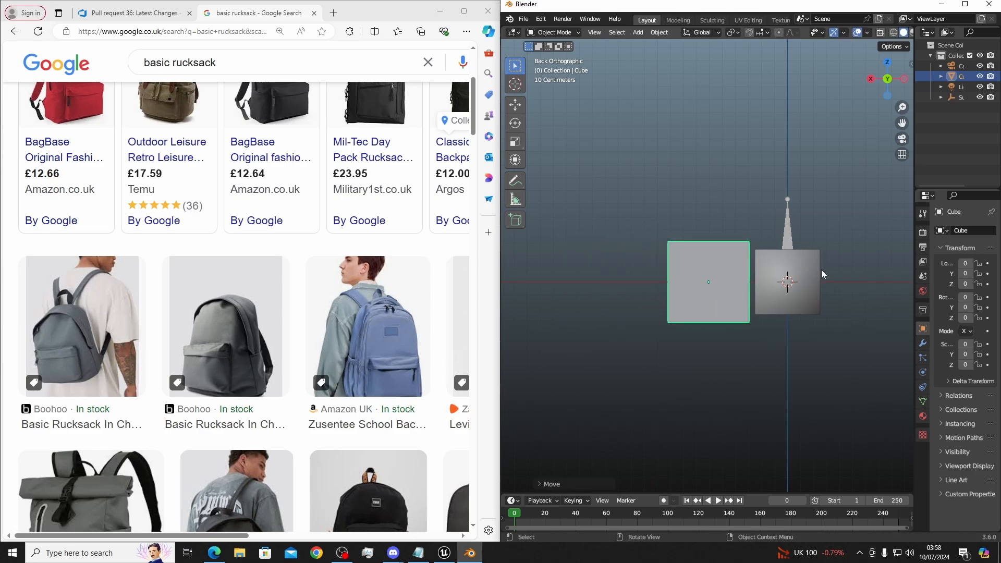
Scale the cube down uniformly in the back view by about 0.56, to a scale of about 0.175
mouse_move(824, 271)
middle_mouse_down()
mouse_move(784, 280)
mouse_move(843, 287)
mouse_move(834, 276)
middle_mouse_up()
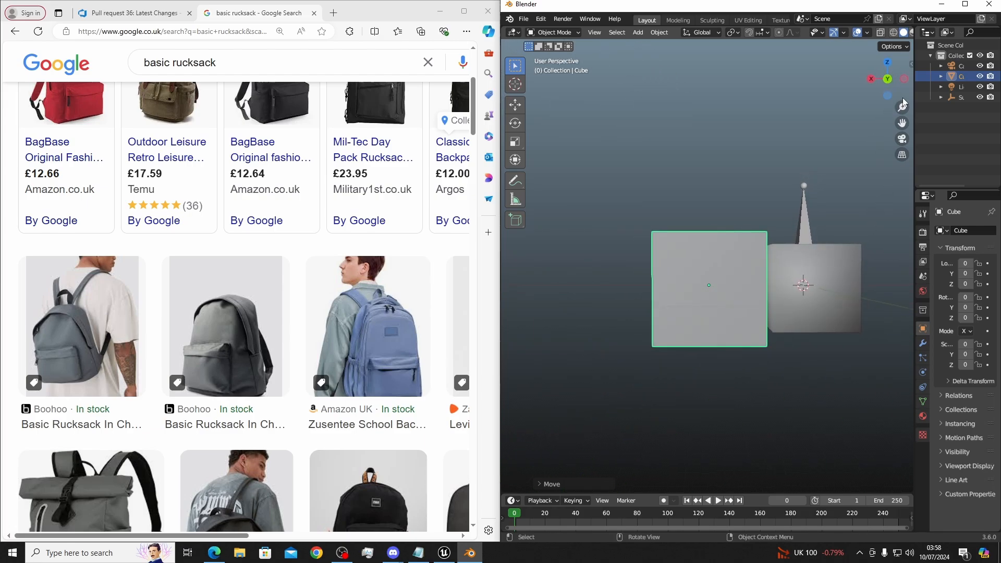
left_click(889, 82)
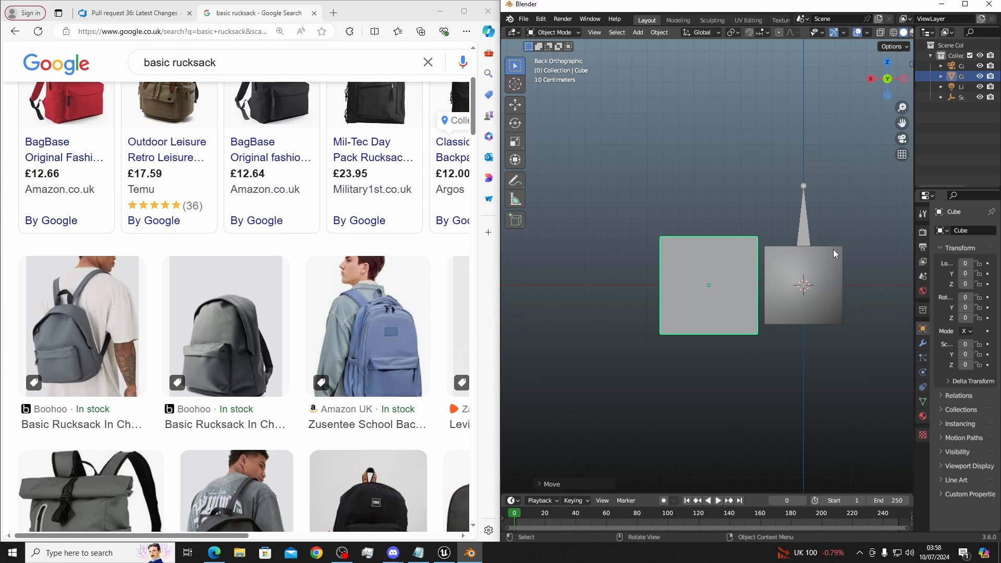
key("s")
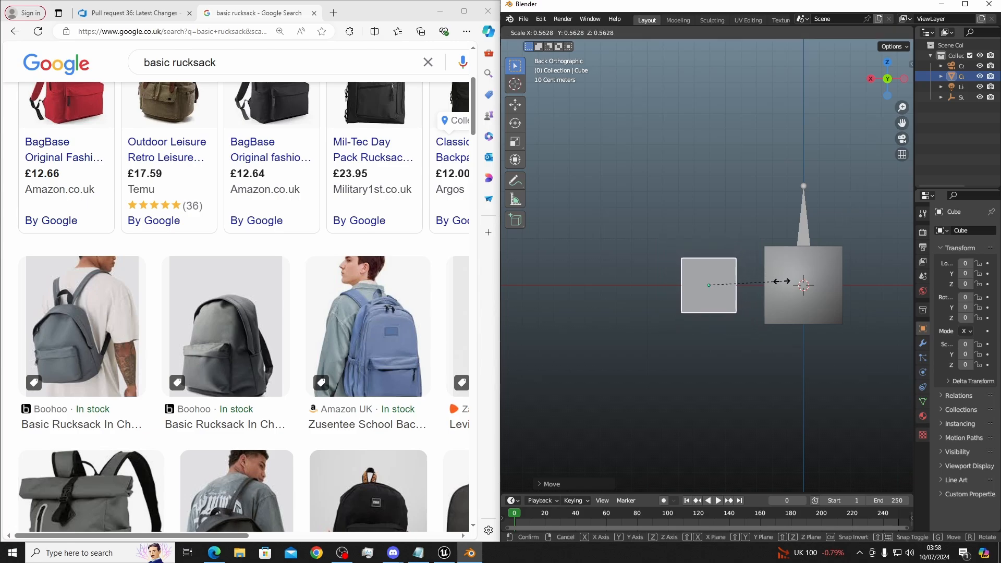
left_click(781, 282)
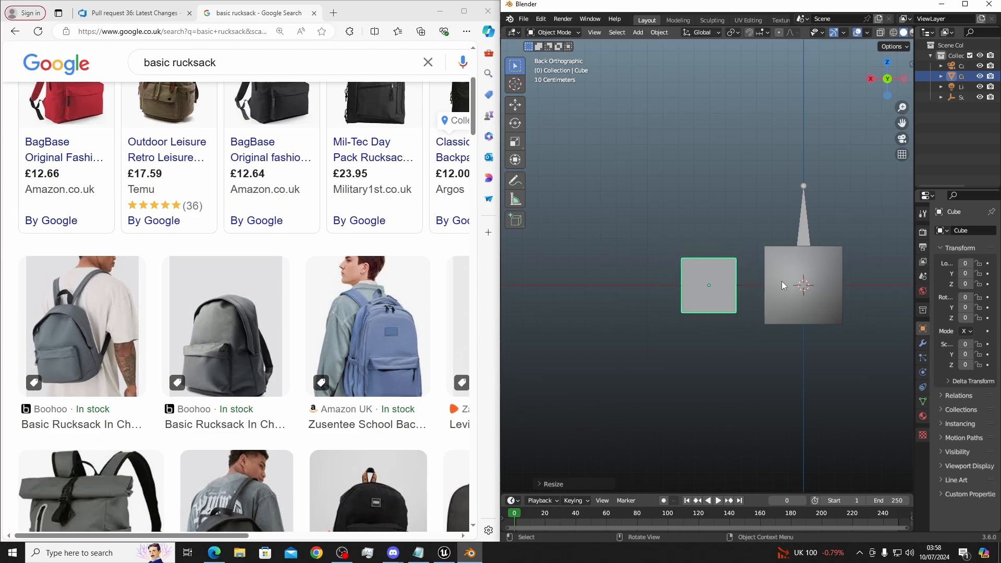
Scale the cube along the Y axis to a Y scale of about 0.136
middle_click_drag(782, 282, 705, 320)
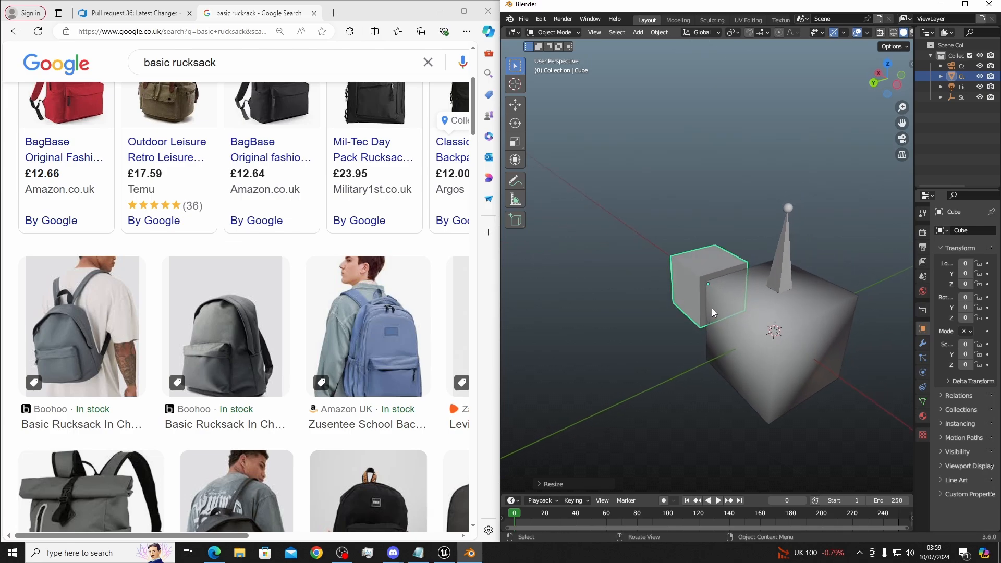
key("s")
key("y")
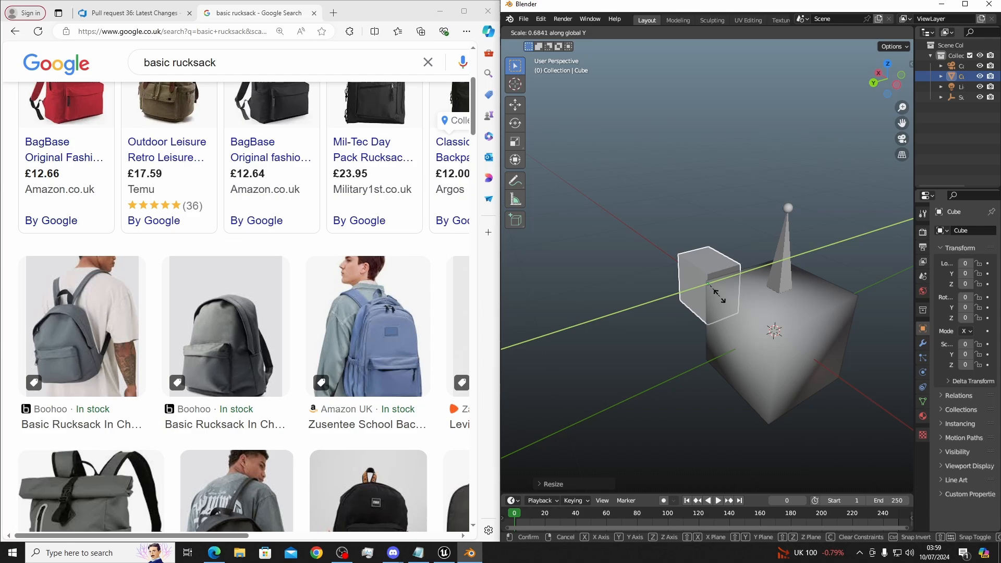
left_click(705, 298)
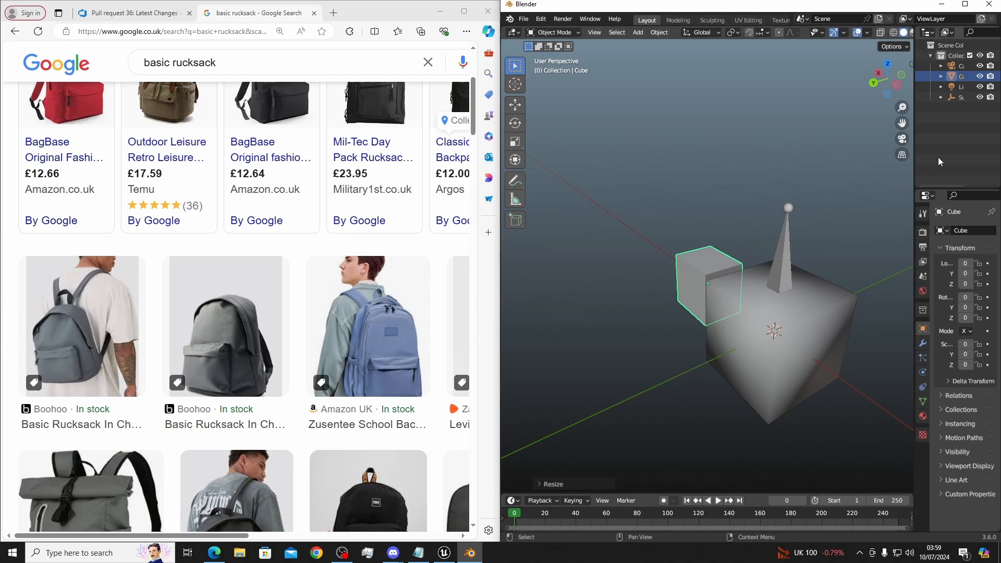
mouse_move(828, 203)
middle_mouse_down()
mouse_move(775, 293)
mouse_move(814, 341)
mouse_move(841, 252)
mouse_move(813, 226)
mouse_move(814, 236)
mouse_move(605, 255)
mouse_move(596, 268)
middle_mouse_up()
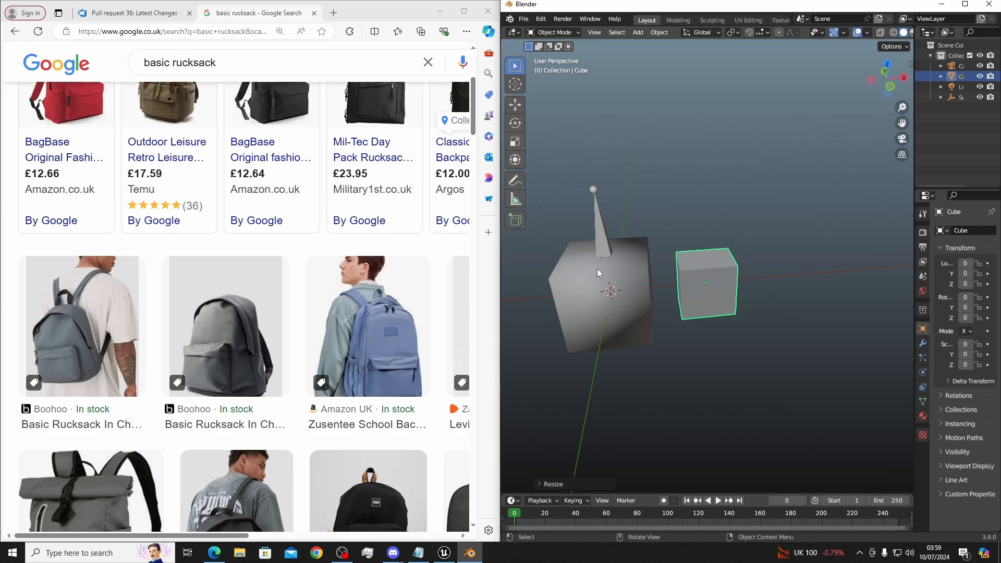
key("g")
key("x")
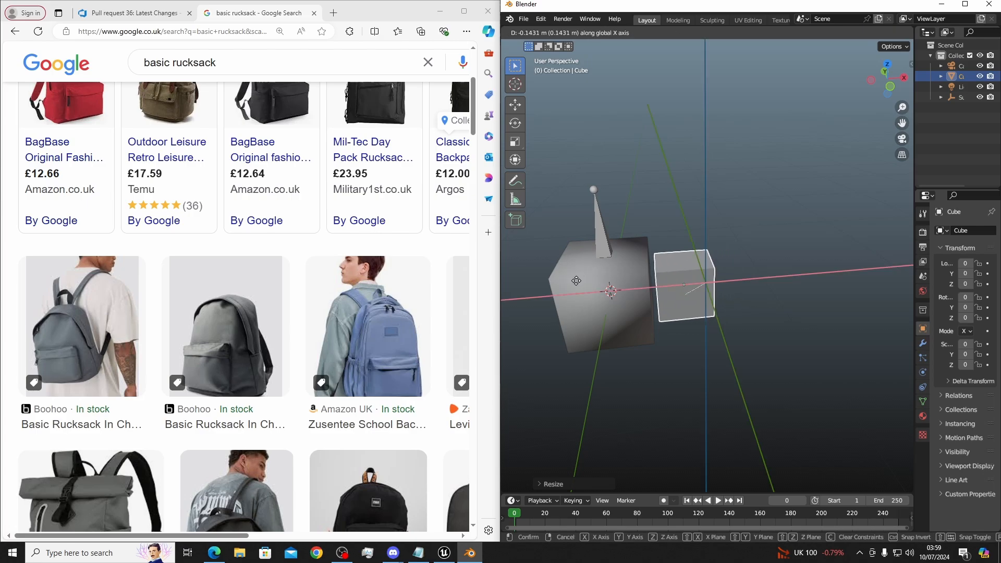
right_click(763, 183)
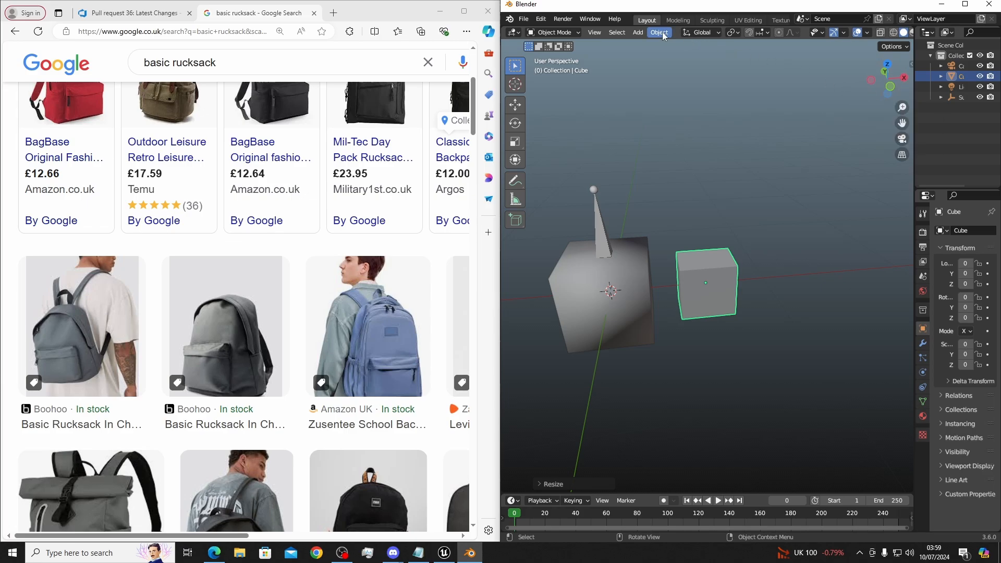
Switch the cube to Edit Mode, viewing it from behind beside the character mesh
left_click(564, 33)
left_click(554, 56)
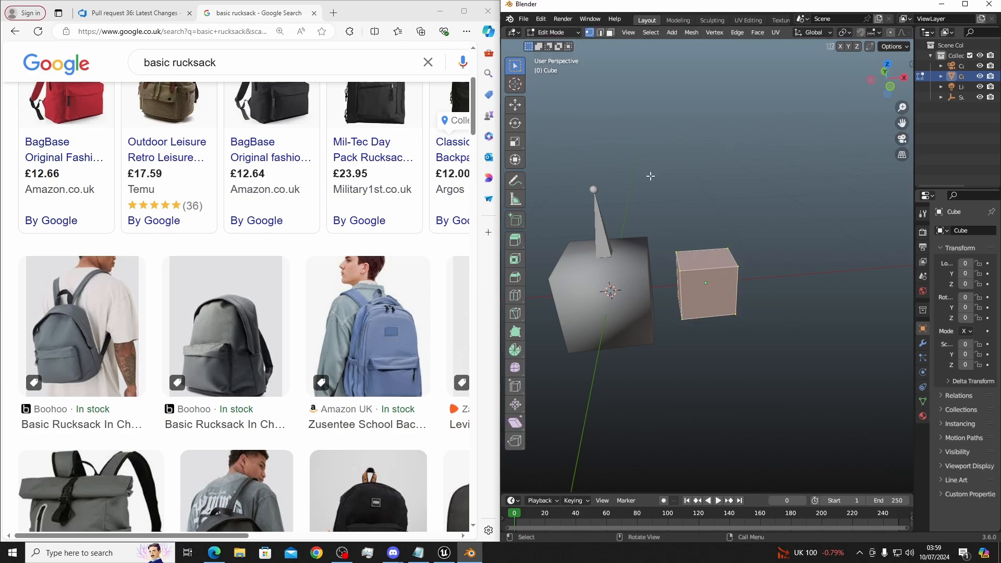
middle_click_drag(737, 236, 867, 235)
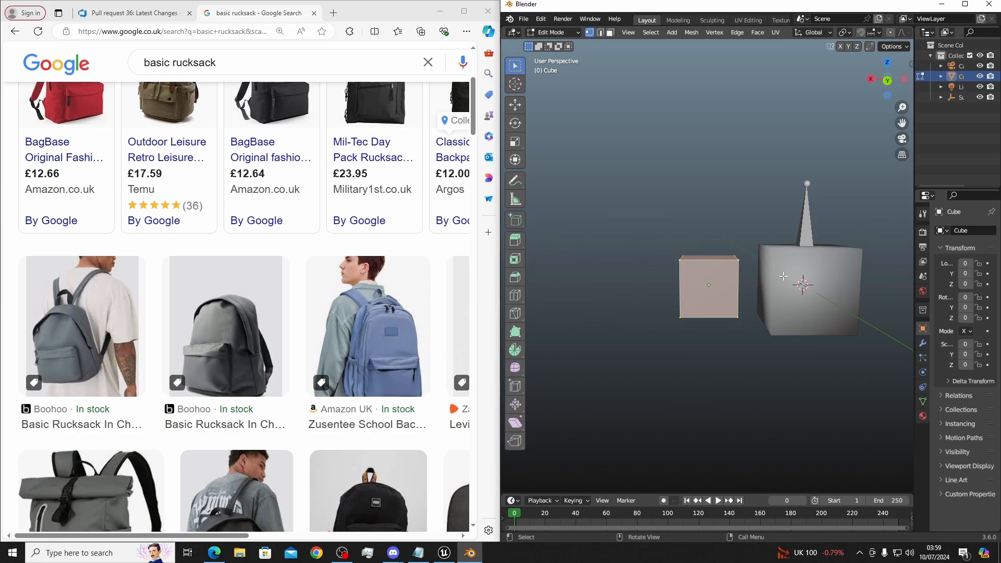
Try a single horizontal loop cut around the middle of the cube, and undo it
key("ctrl+r")
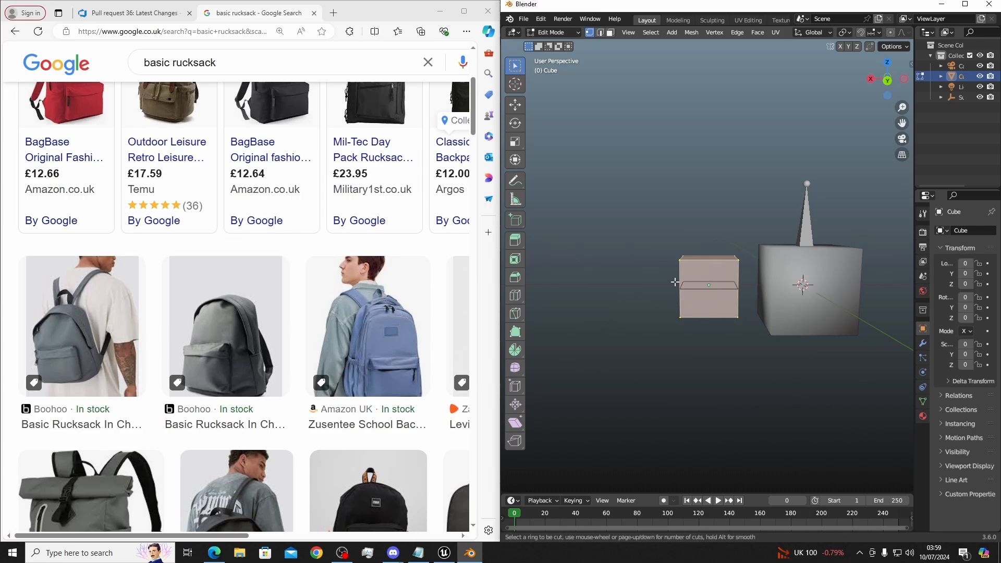
left_click(703, 284)
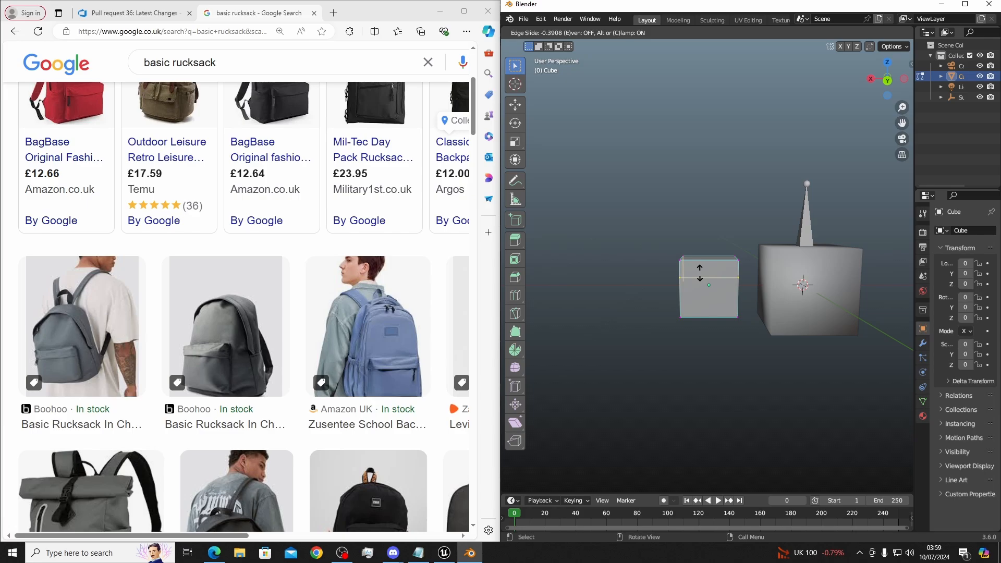
left_click(701, 283)
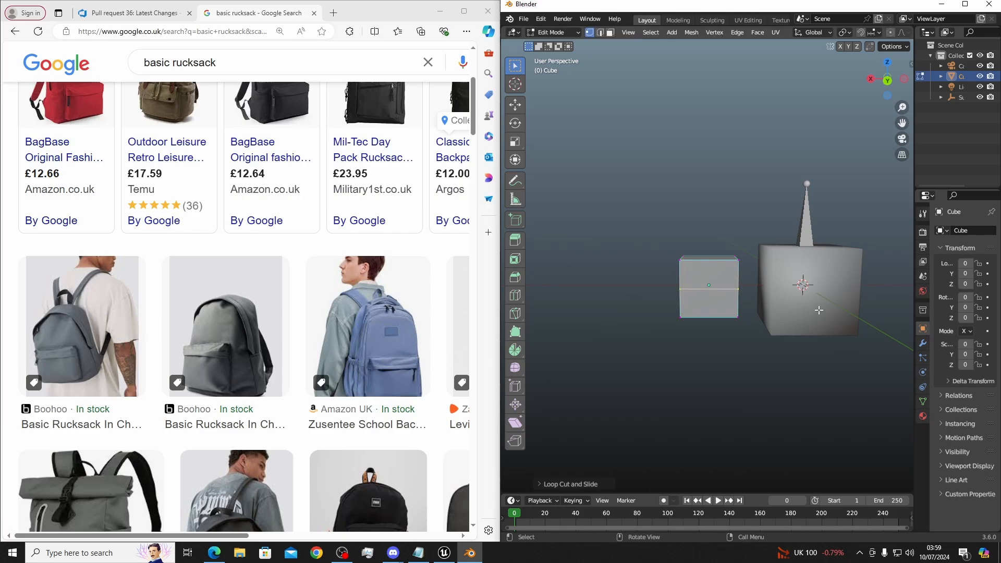
key("a")
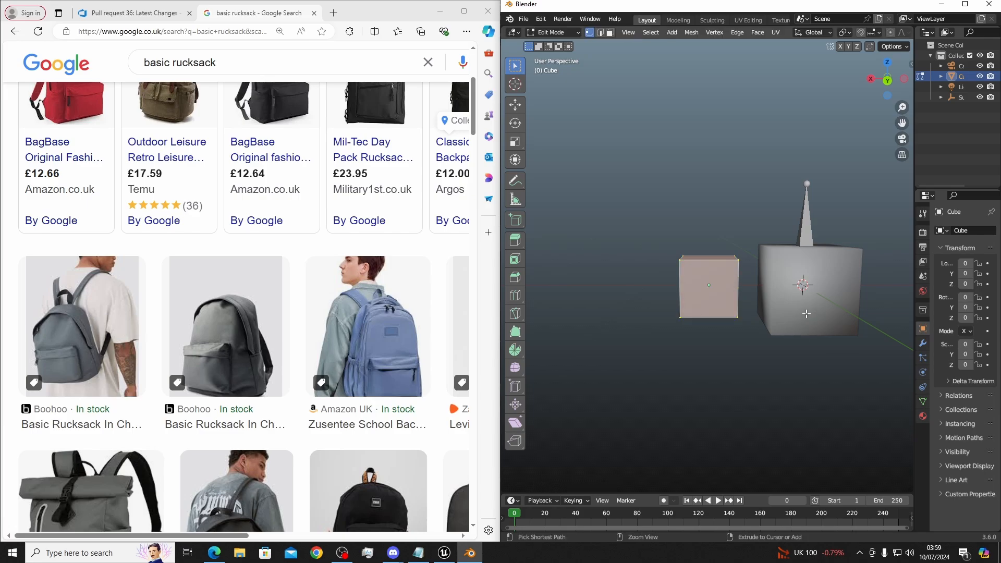
Add two evenly spaced horizontal loop cuts around the cube, dividing its height into three equal bands
key("ctrl+r")
scroll(716, 307, "up", 1)
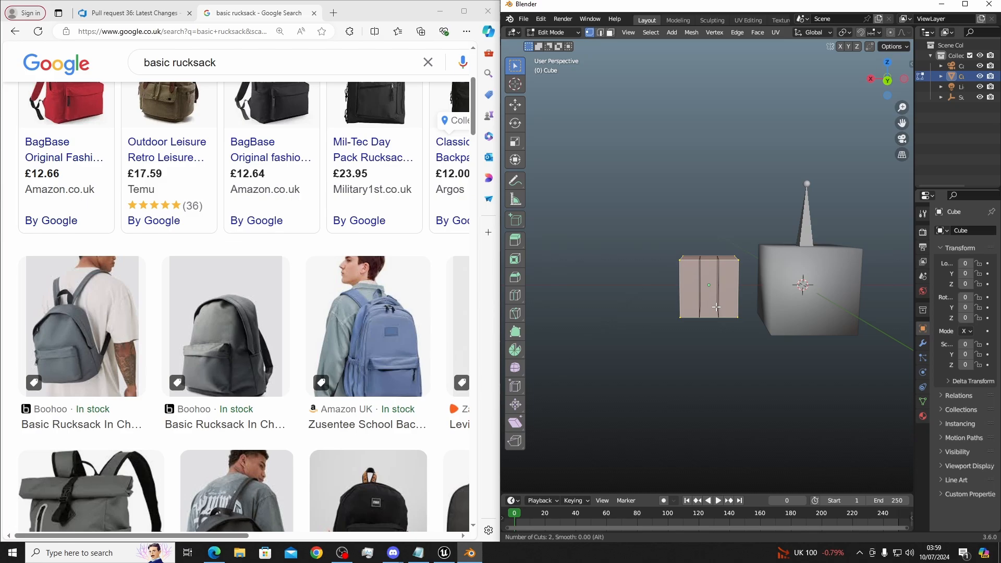
scroll(716, 307, "down", 1)
scroll(752, 293, "up", 1)
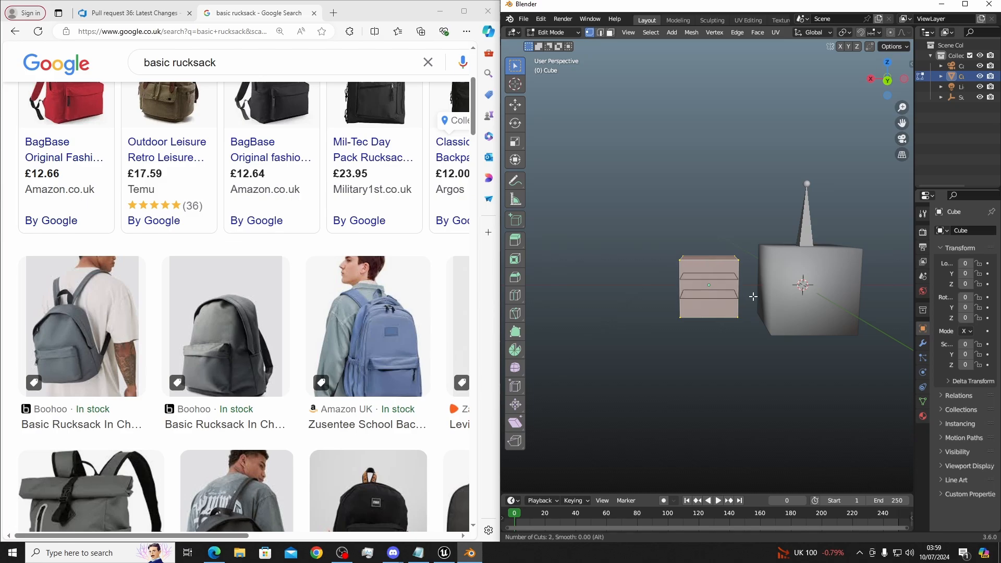
left_click(753, 293)
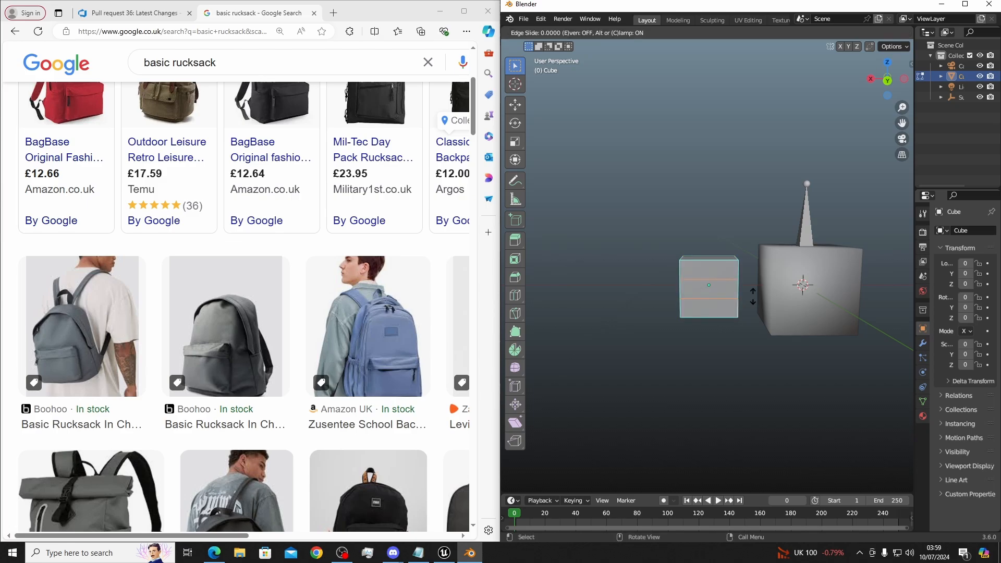
left_click(752, 296)
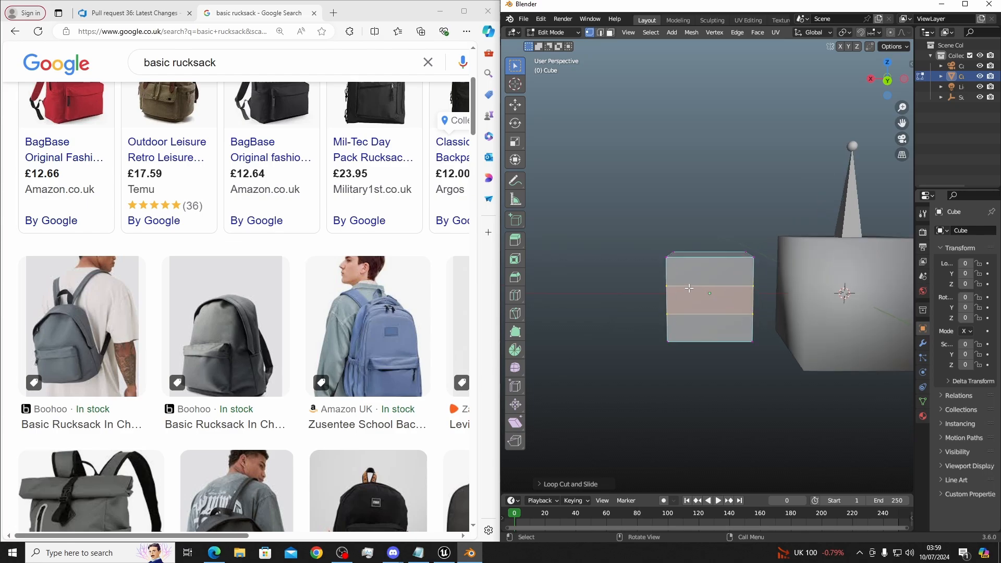
Maximize the Blender window and switch the viewport to wireframe shading with the cube close up
scroll(690, 287, "up", 2)
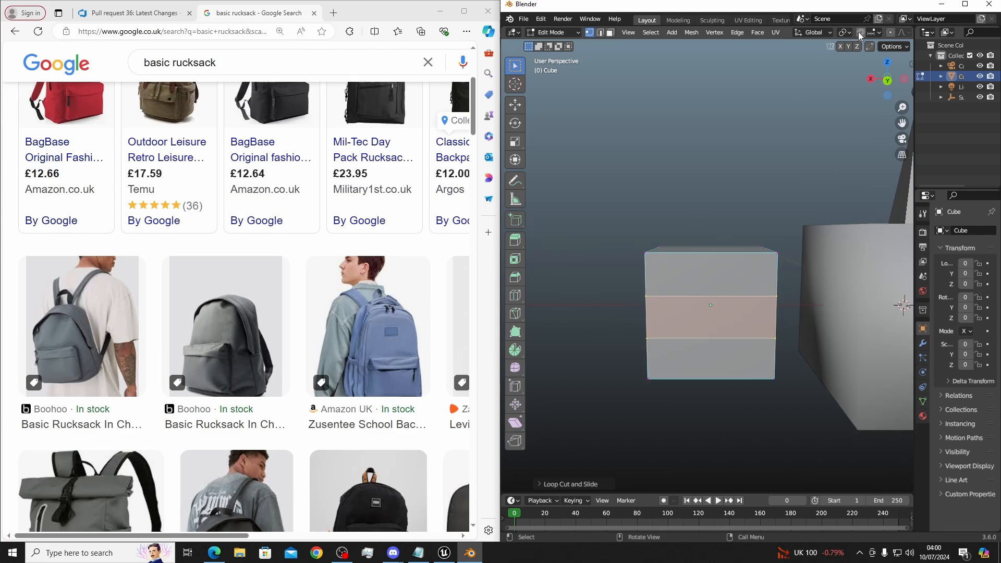
left_click(965, 5)
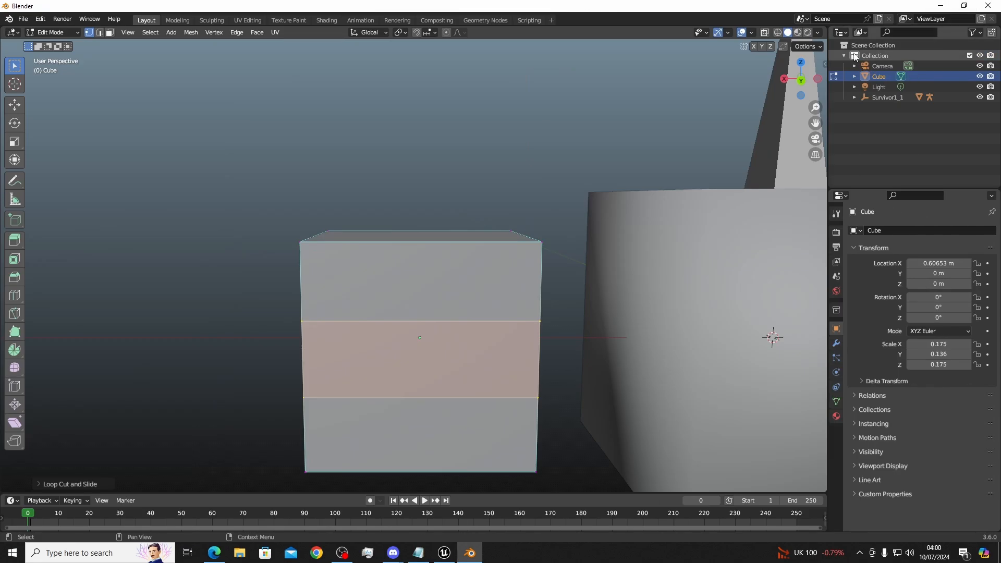
key("shift+z")
Select the cube's four top vertices and scale them inward along the X axis to slightly under half the cube's width
middle_click_drag(415, 295, 386, 344)
left_click_drag(513, 222, 460, 271)
left_click_drag(377, 218, 306, 259)
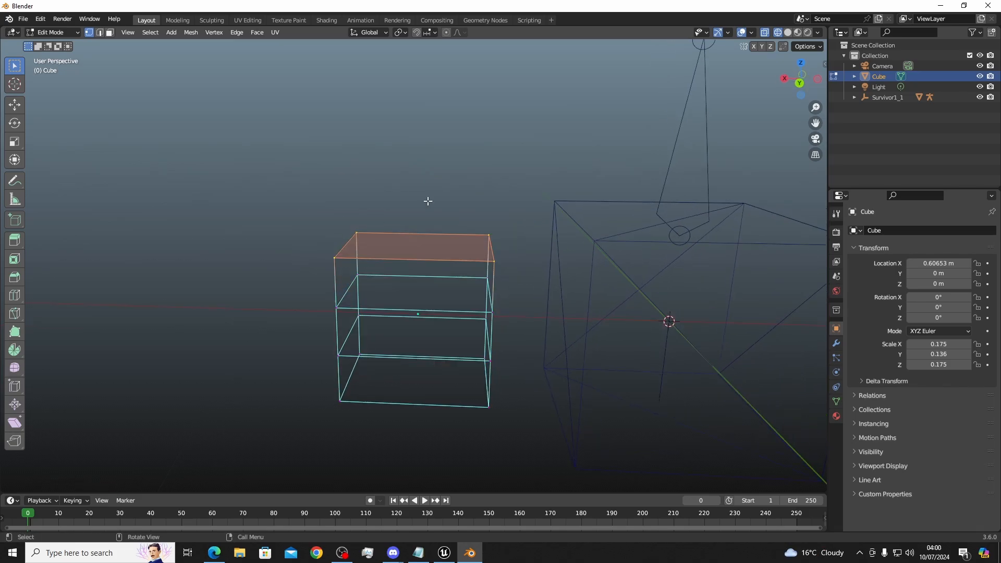
left_click(800, 82)
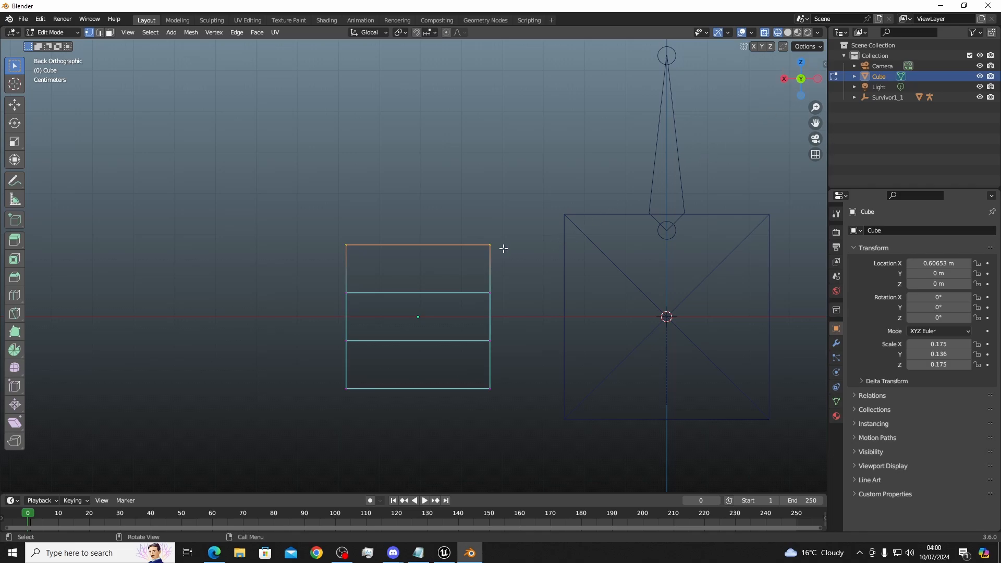
key("s")
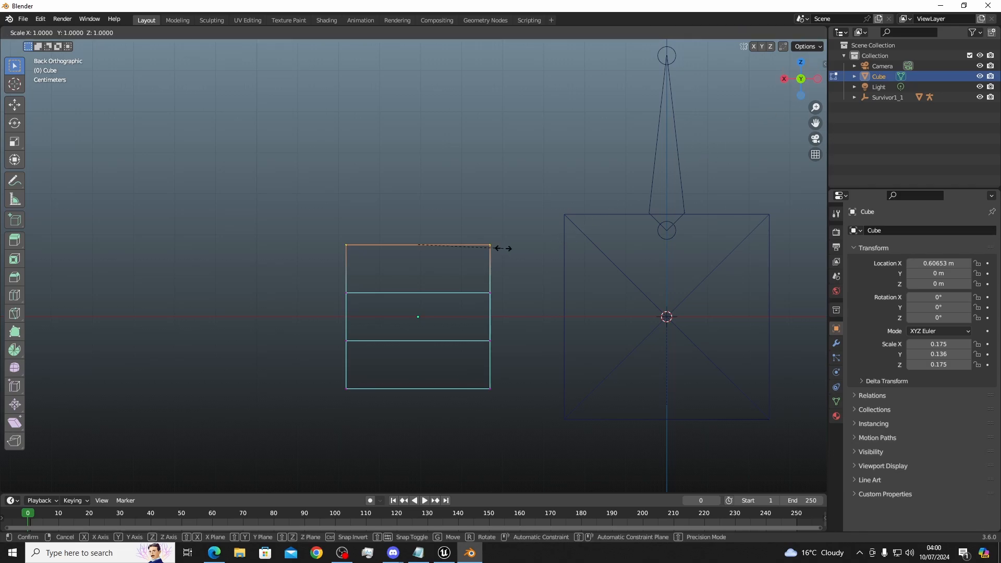
key("x")
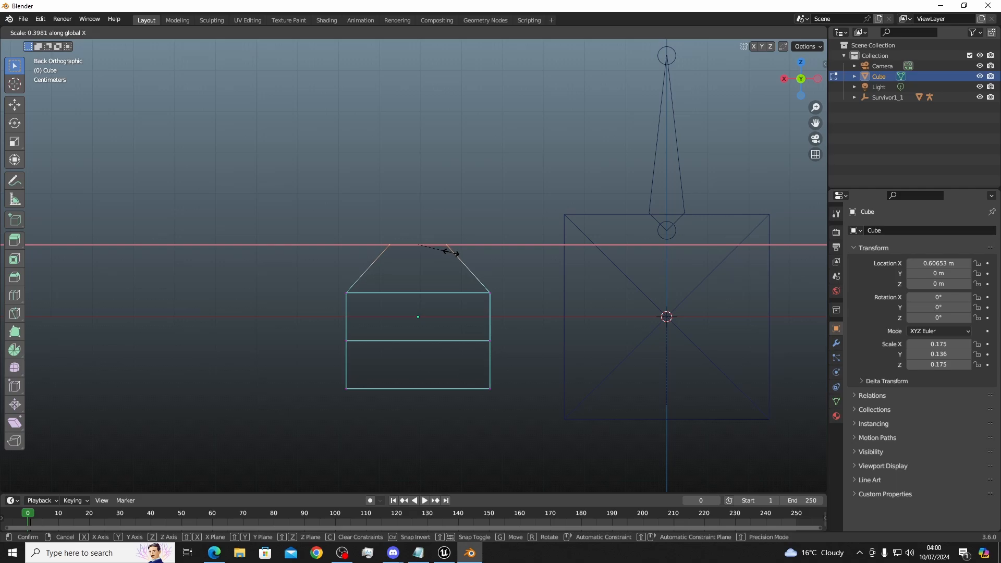
left_click(455, 253)
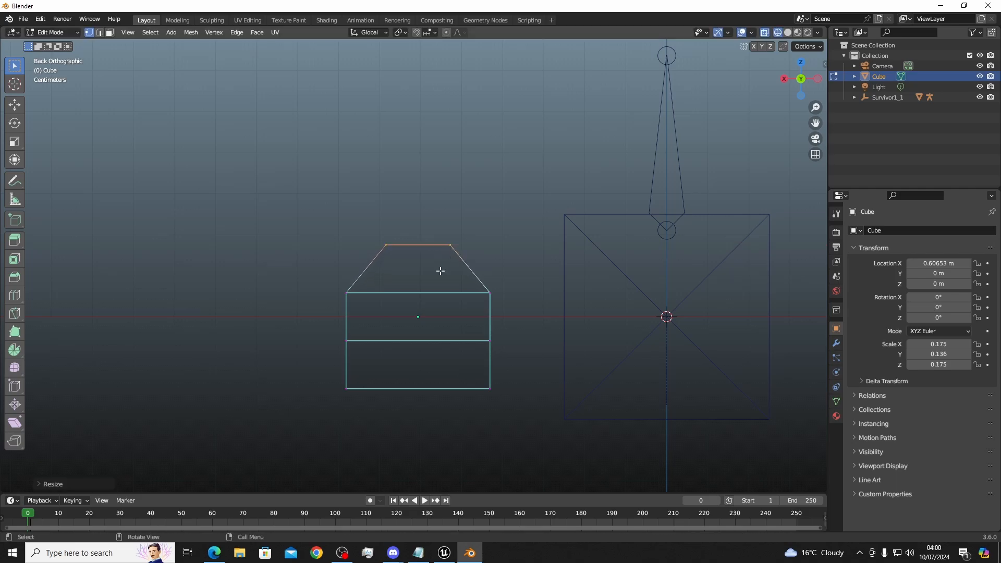
Add a horizontal loop cut midway up the cube's tapered top band and scale it outward to about 1.1
key("ctrl+r")
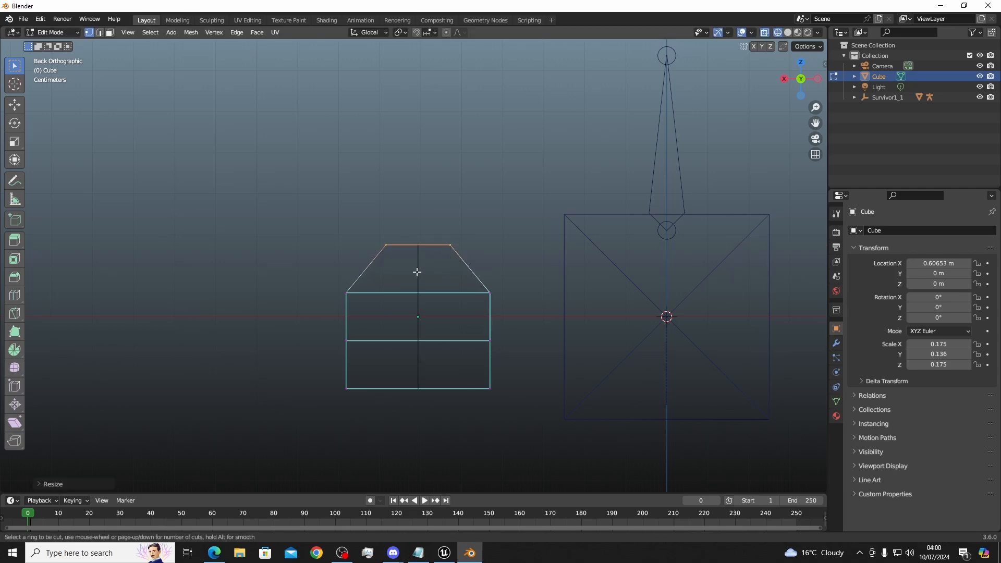
left_click(469, 259)
left_click(468, 257)
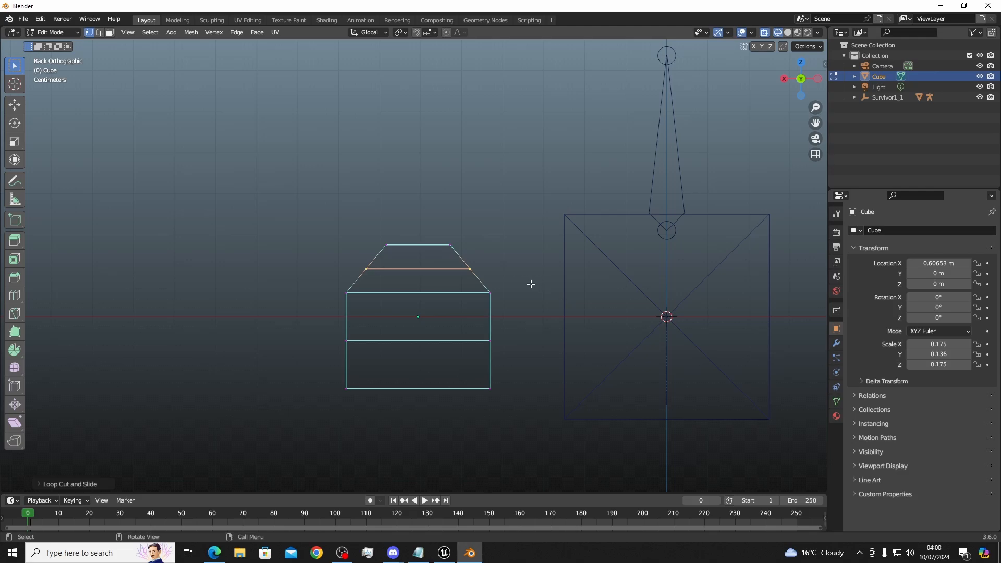
key("s")
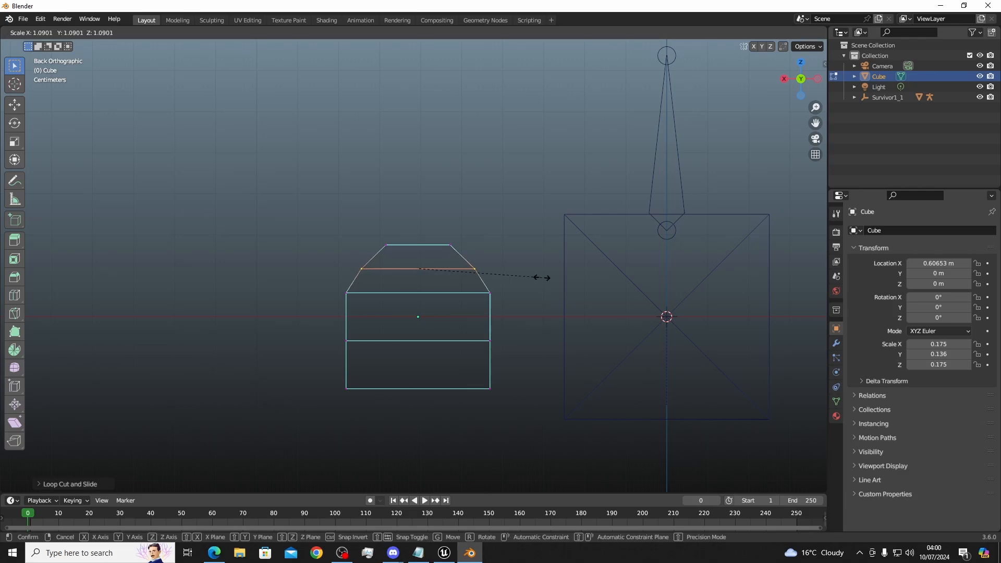
left_click(546, 277)
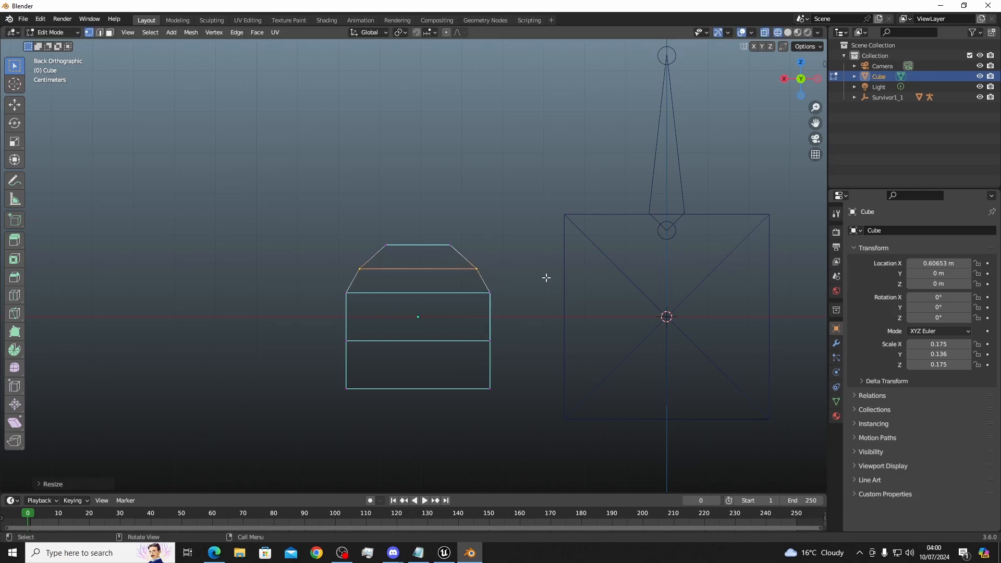
Scale the new loop inward along the Y axis to about 0.887, level with the cube's straight sides
middle_click_drag(523, 315, 412, 312)
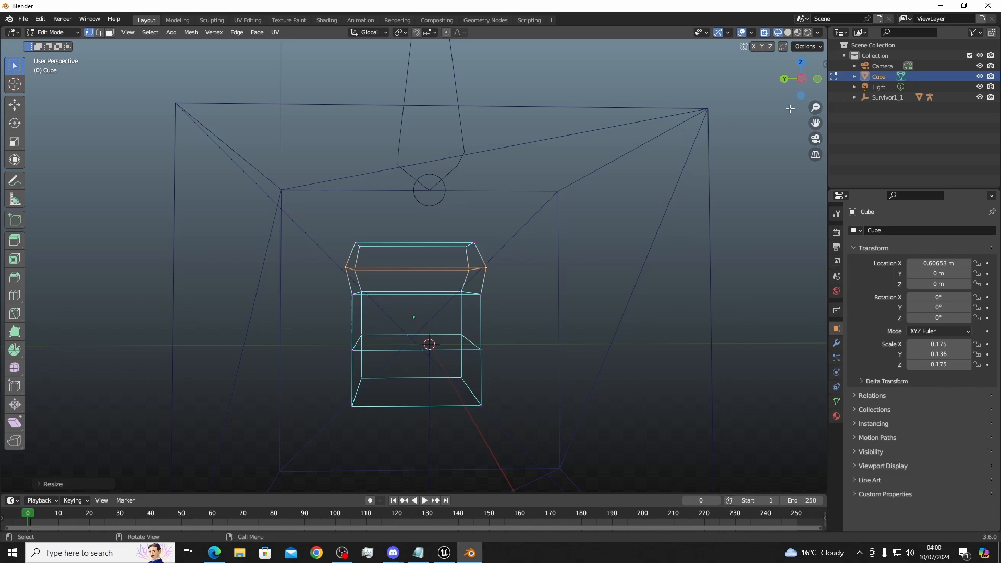
left_click(801, 79)
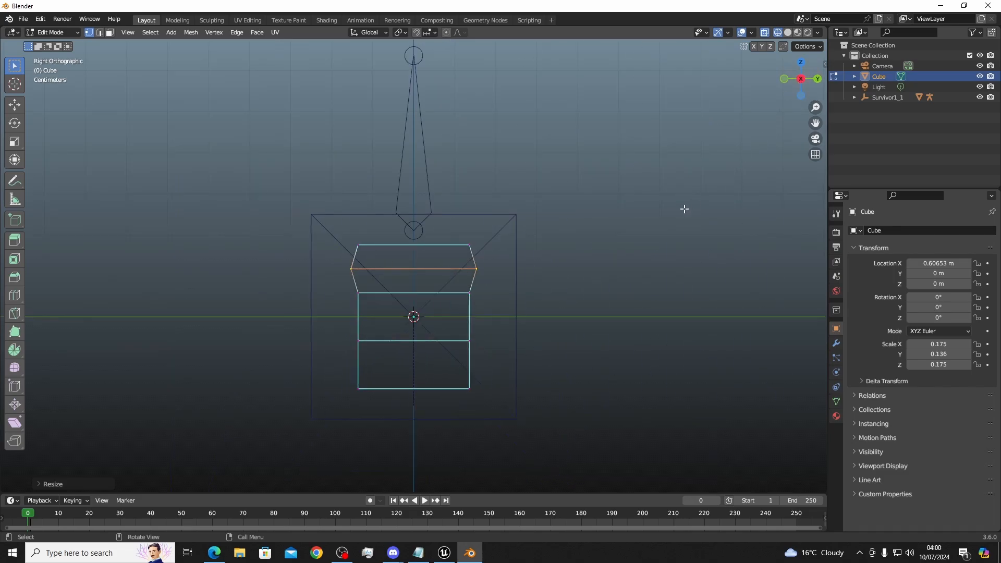
key("s")
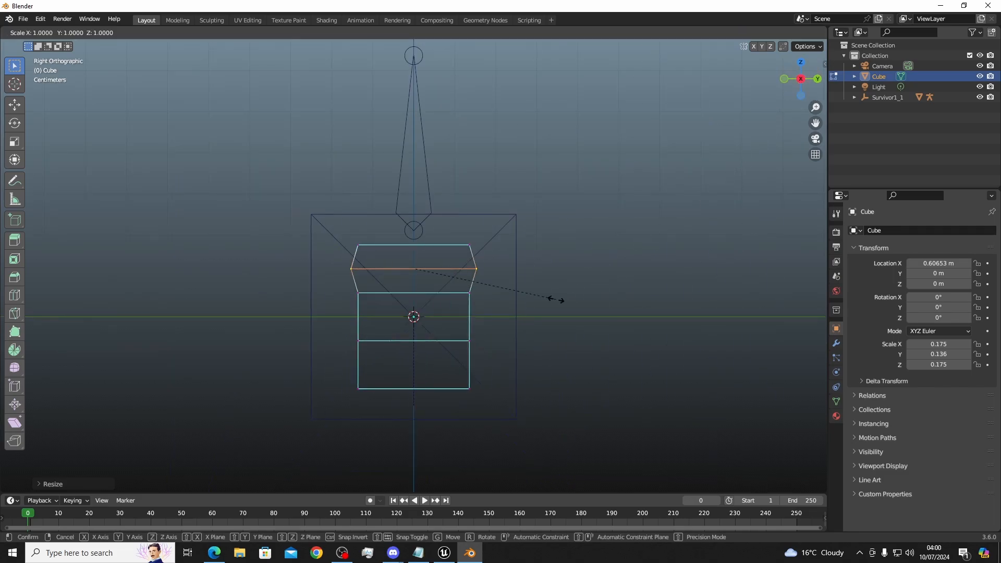
key("y")
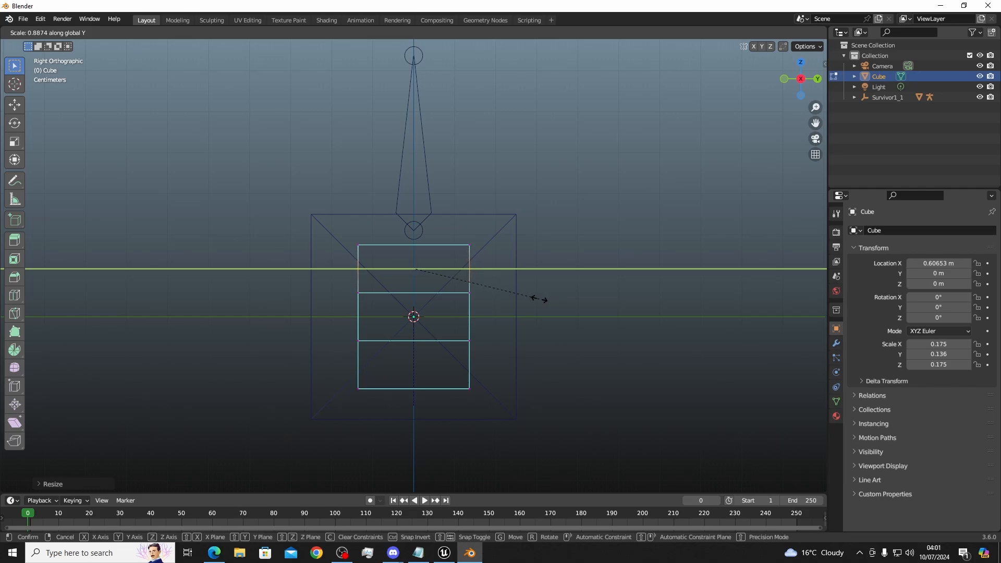
left_click(540, 300)
Select the cube's top vertices and scale them inward along the Y axis to roughly four fifths of the cube's depth
mouse_move(582, 312)
middle_mouse_down()
mouse_move(584, 295)
mouse_move(467, 337)
mouse_move(530, 339)
mouse_move(596, 316)
middle_mouse_up()
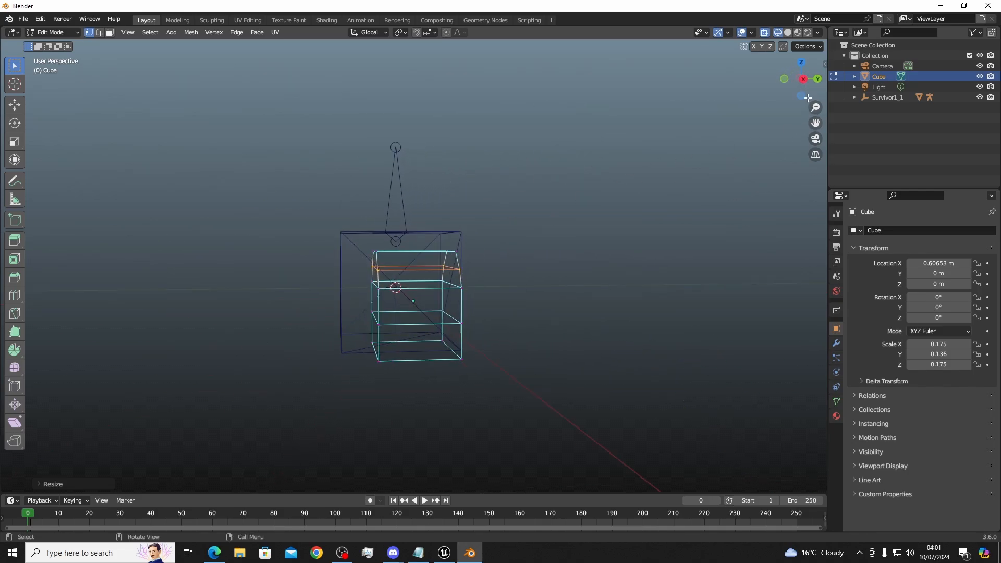
left_click(802, 79)
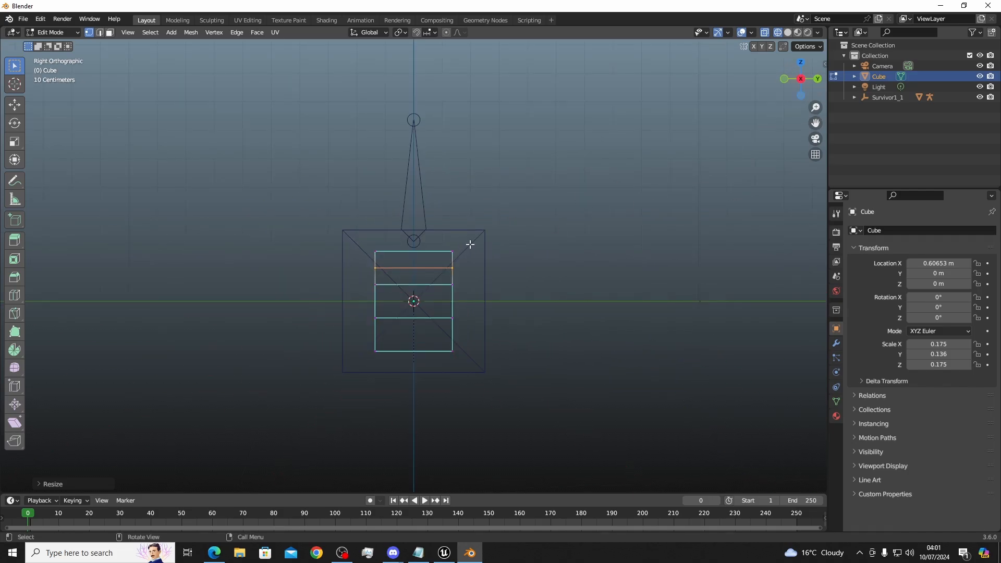
left_click_drag(474, 244, 362, 261)
key("s")
key("y")
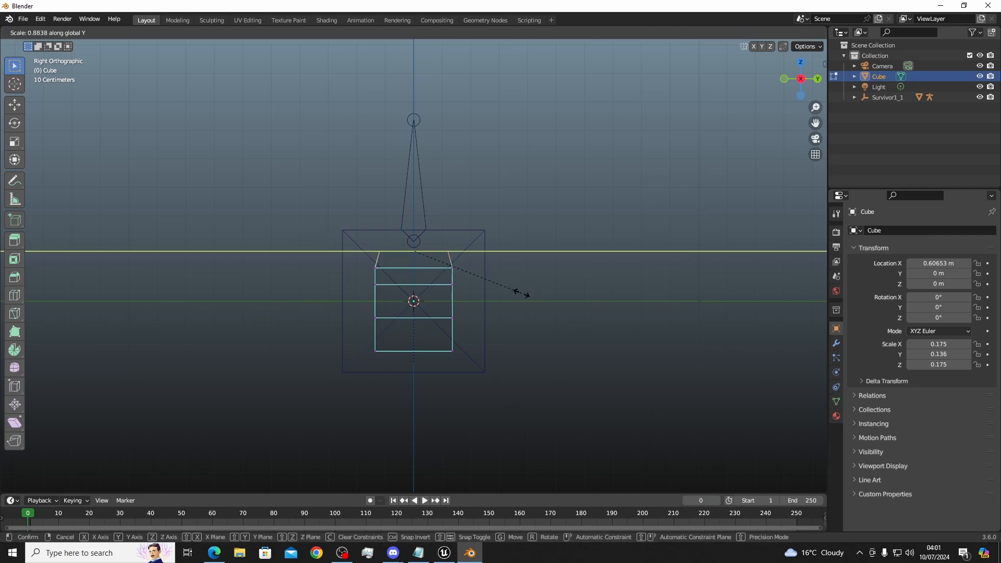
left_click(506, 292)
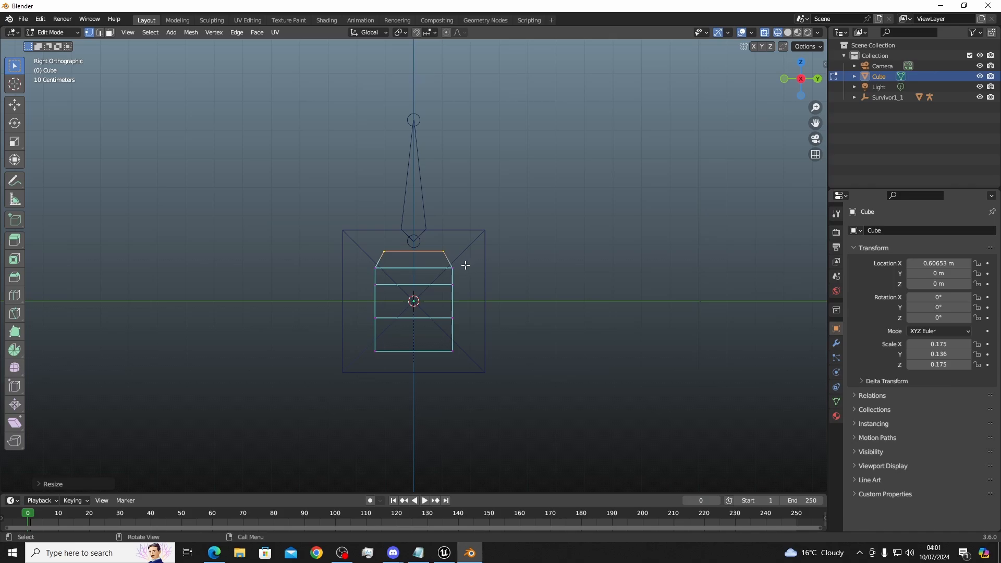
Return the cube to Object Mode and switch the viewport to solid shading
middle_click_drag(508, 276, 545, 349)
middle_click_drag(549, 345, 392, 320)
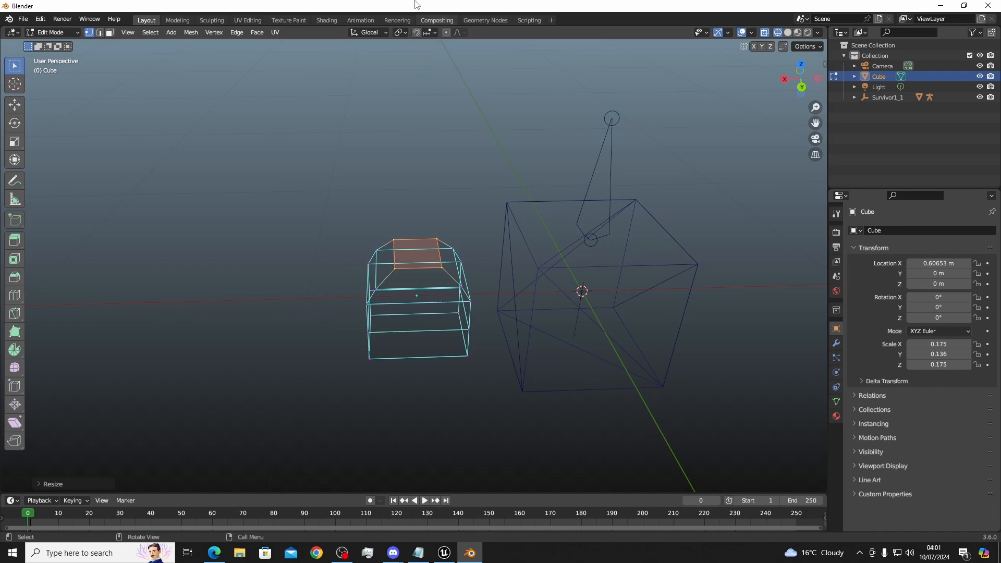
left_click_drag(417, 5, 631, 4)
middle_click_drag(582, 263, 481, 264)
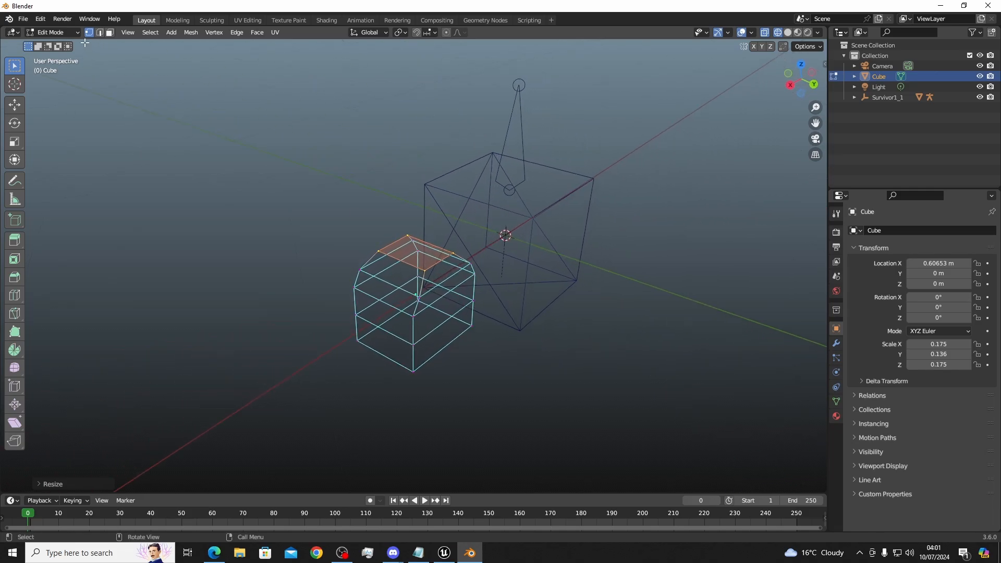
left_click(65, 33)
left_click(57, 44)
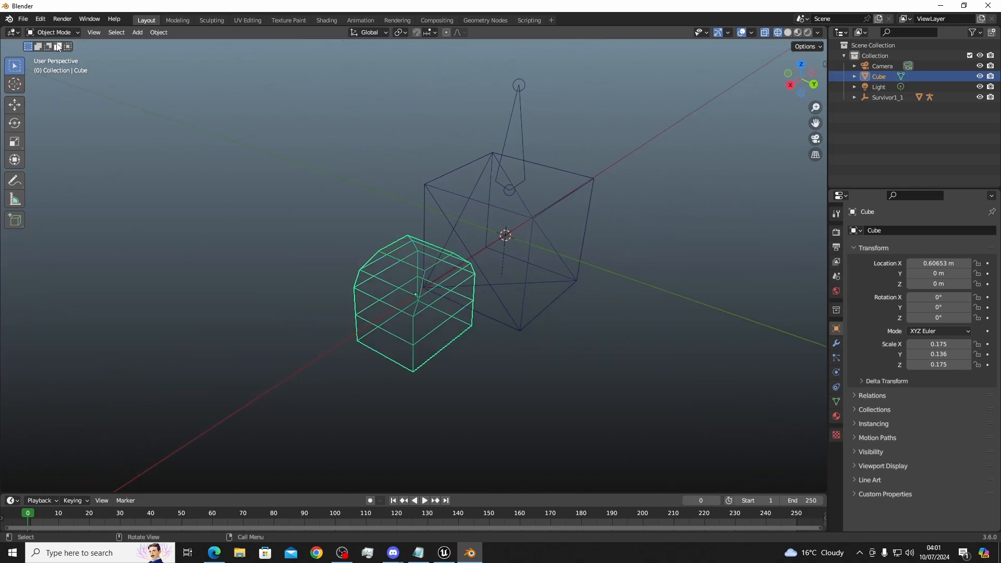
left_click(788, 33)
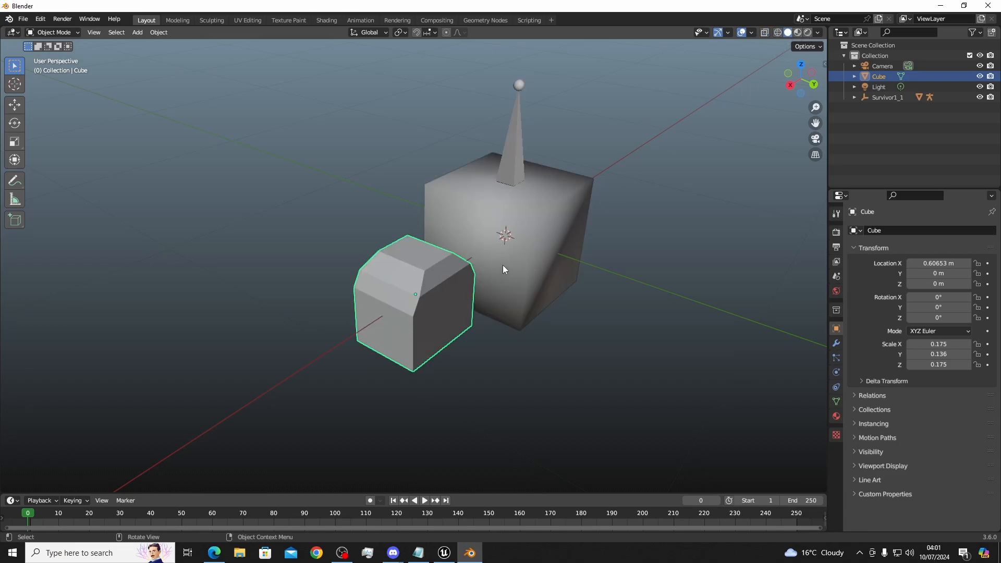
Flatten the cube along the Y axis to a Y scale of about 0.101
key("s")
key("y")
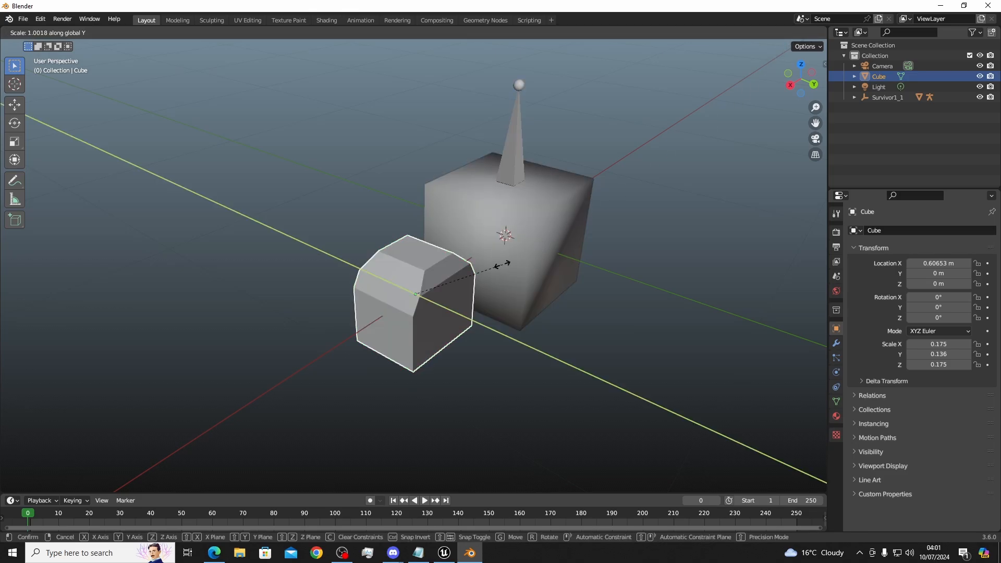
left_click(396, 259)
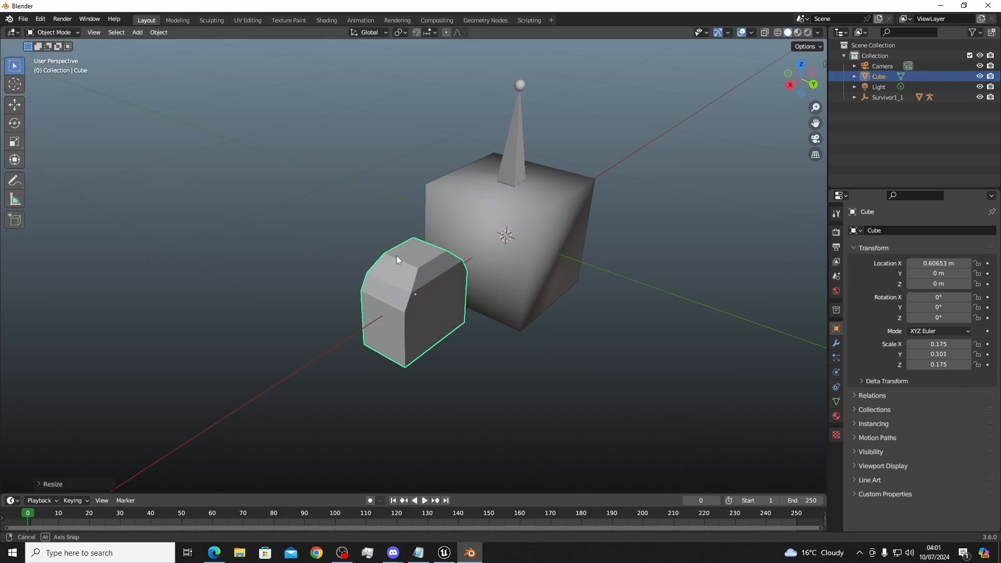
From the top view, move the cube against the character block's back face, at about X 0.0006 m and Y -0.342 m
middle_click_drag(396, 255, 587, 260)
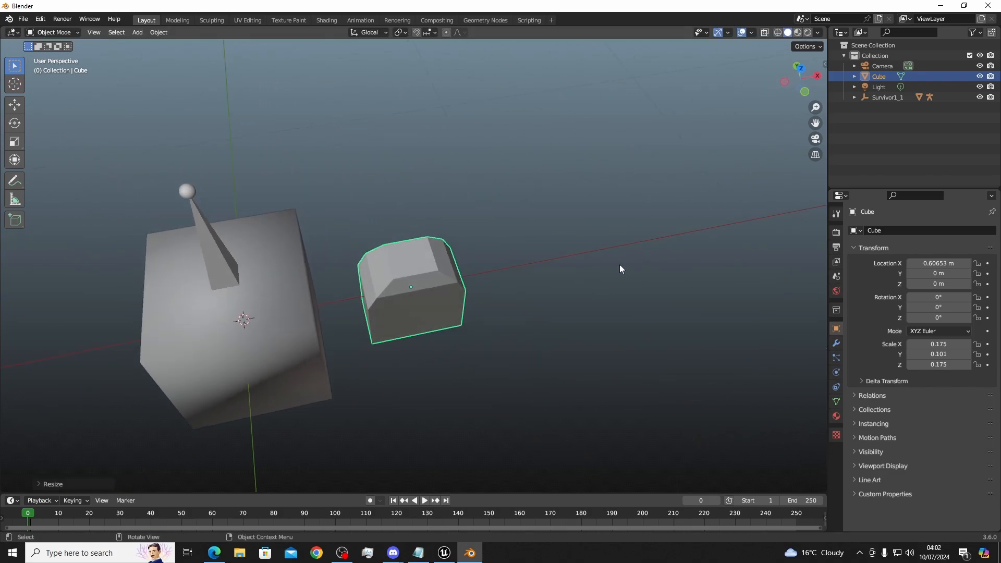
left_click(800, 68)
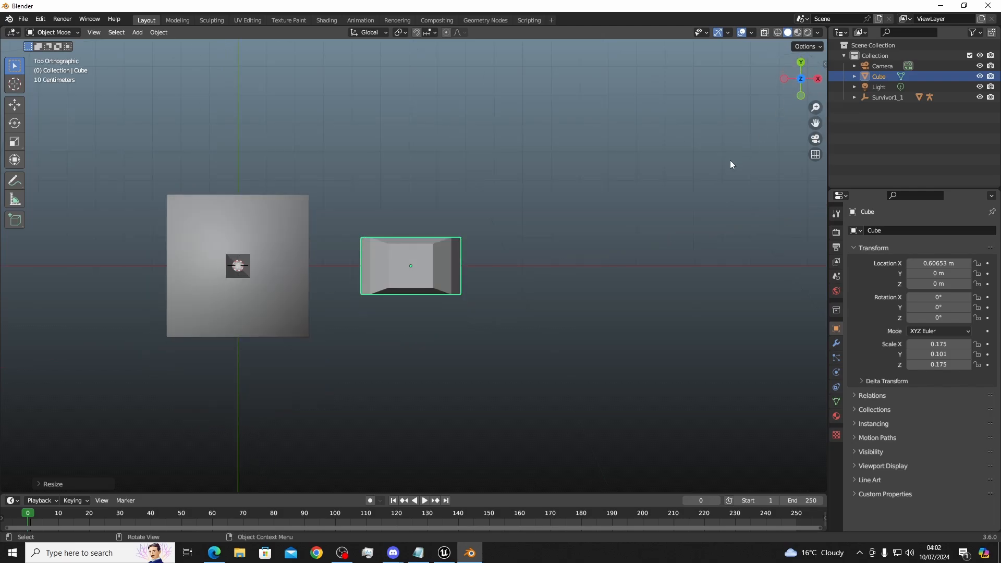
key("g")
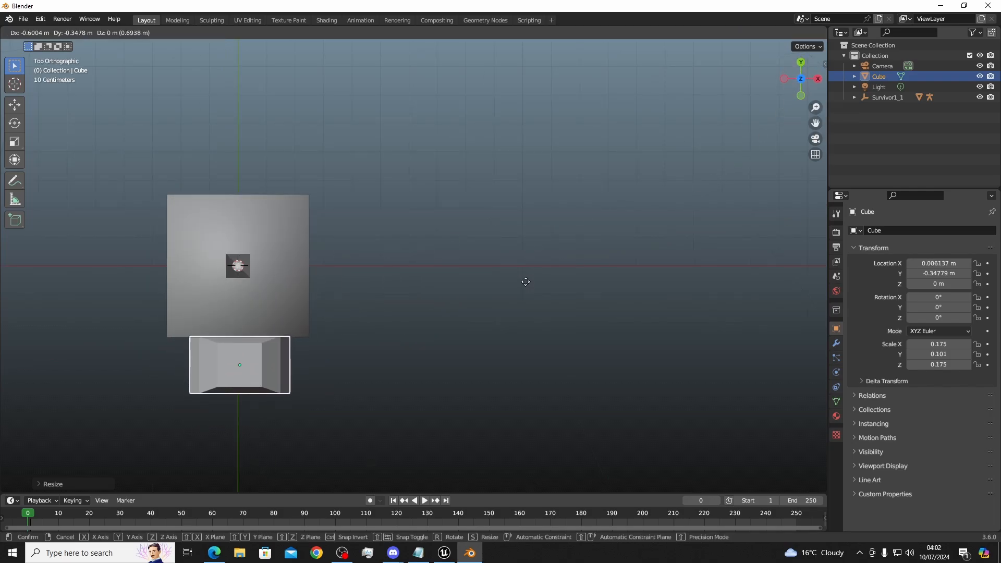
left_click(524, 281)
Deselect the rucksack shape and examine its fit and proportions against the character block from several angles
middle_click_drag(398, 297, 457, 250)
scroll(529, 293, "down", 2)
middle_click_drag(528, 293, 516, 323)
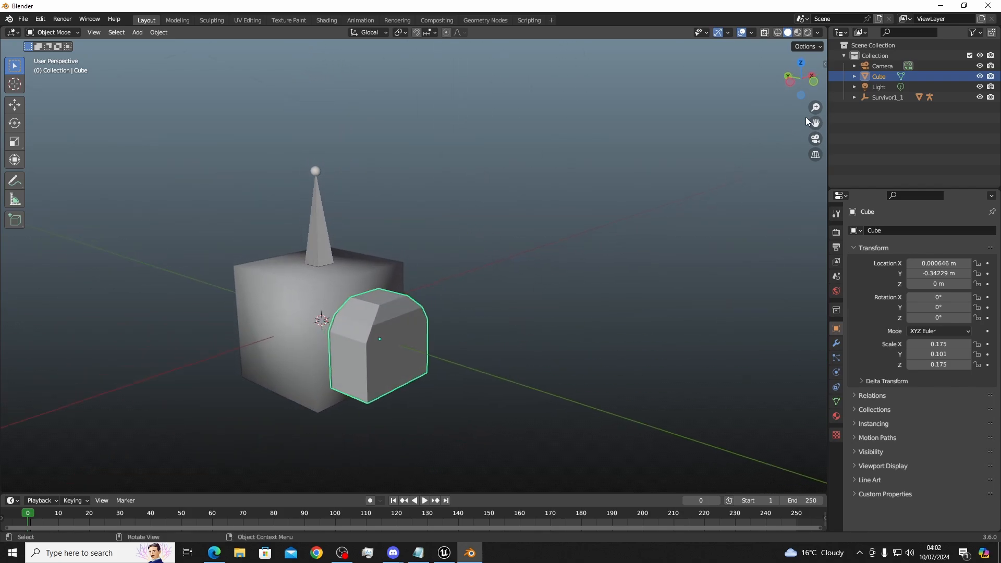
left_click_drag(816, 123, 918, 88)
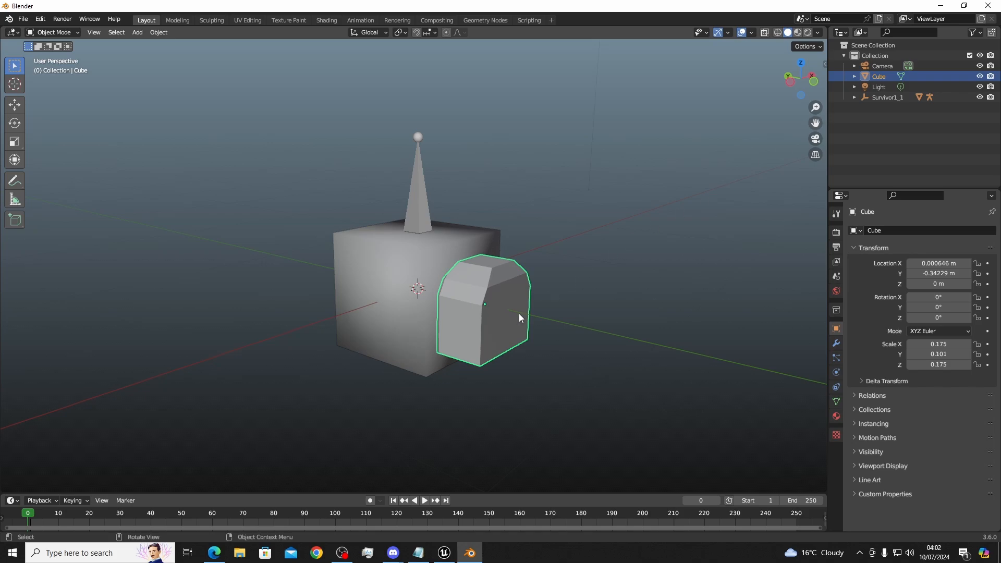
scroll(517, 314, "up", 2)
left_click(647, 205)
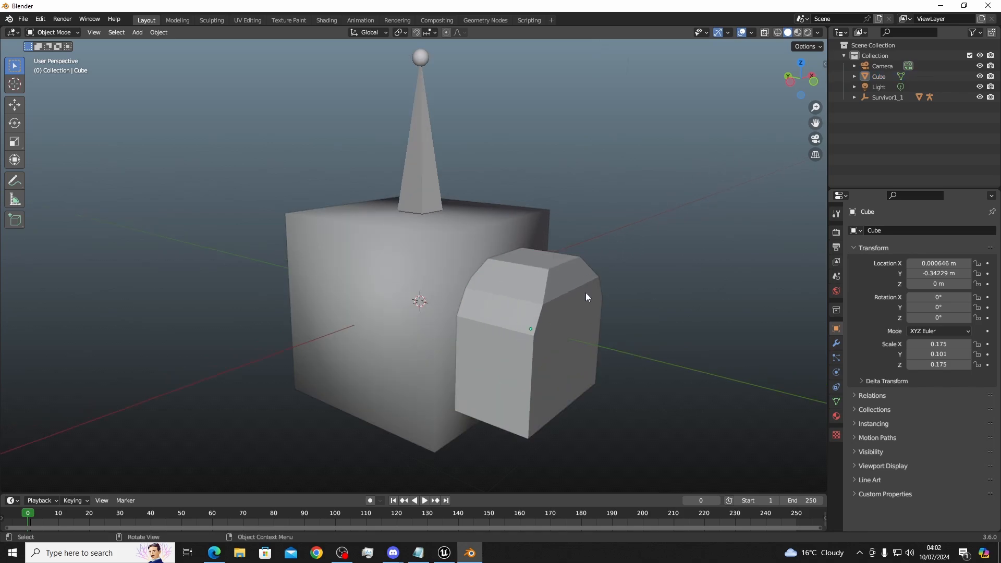
scroll(586, 297, "down", 1)
middle_click_drag(572, 306, 461, 329)
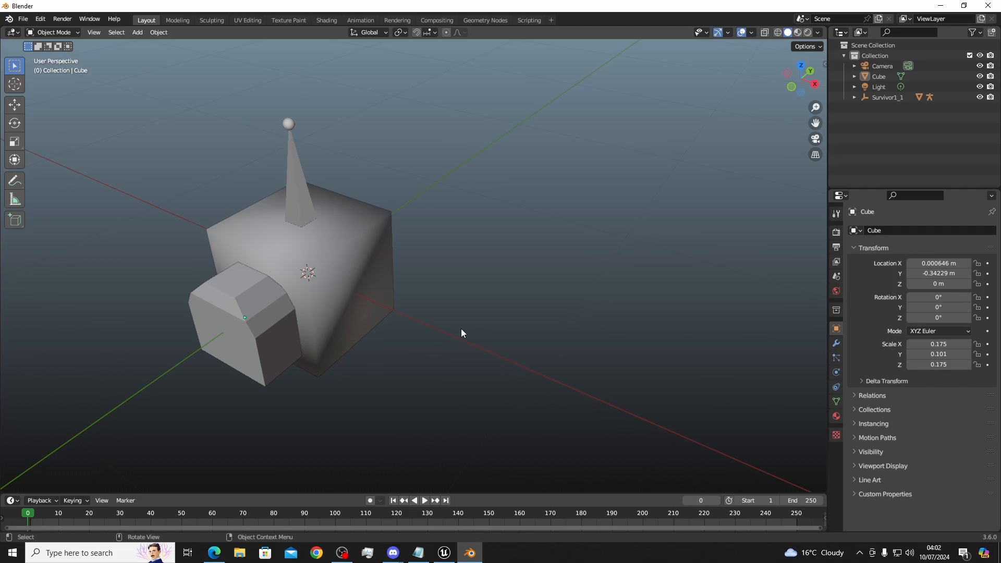
In Edit Mode with wireframe shading, select the cube's two outer top vertices and move them a few centimetres along Y toward the character
left_click(64, 33)
left_click(62, 56)
middle_click_drag(224, 245, 221, 287)
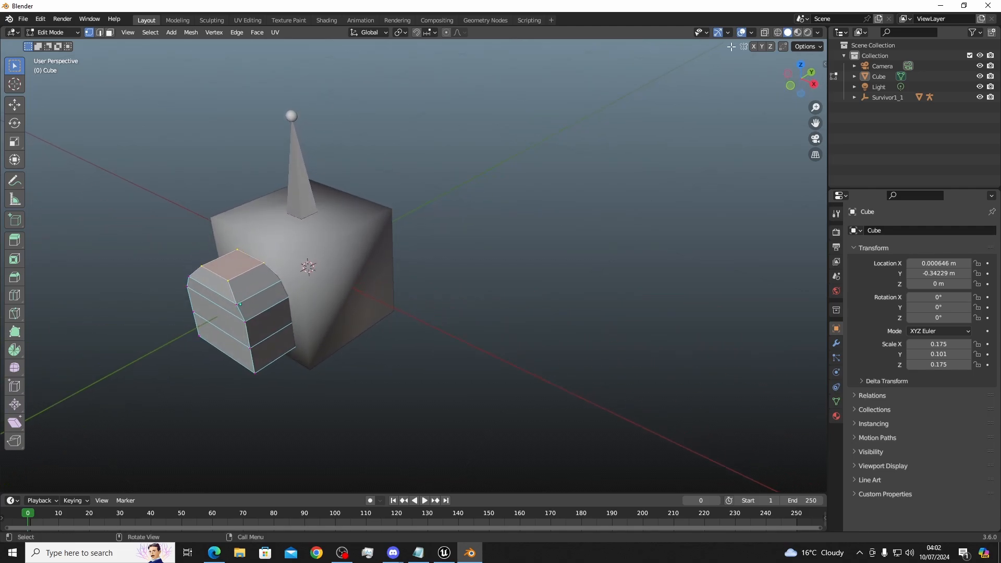
left_click(777, 33)
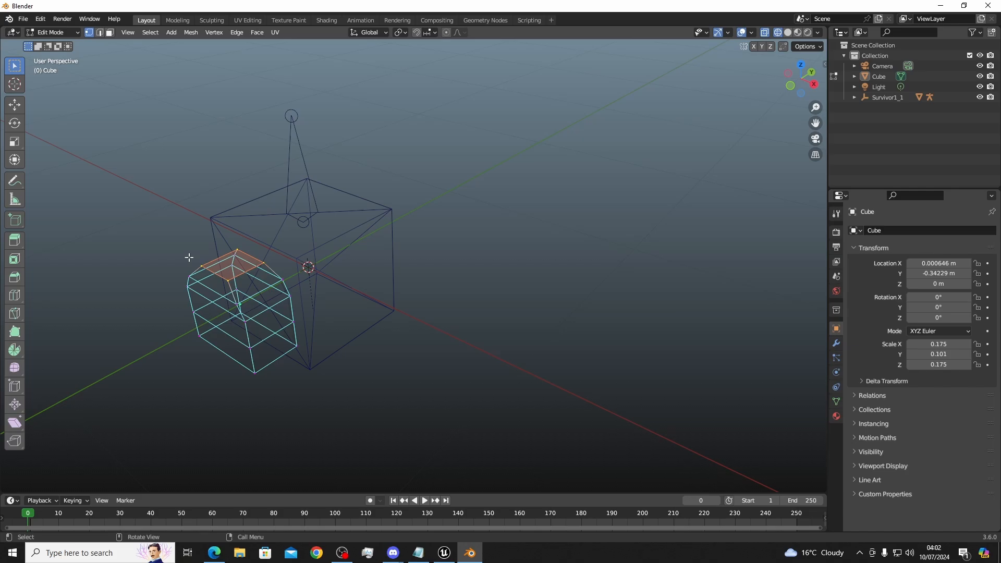
left_click(232, 289)
mouse_move(235, 273)
left_mouse_down()
mouse_move(221, 287)
mouse_move(195, 275)
mouse_move(212, 285)
mouse_move(205, 295)
mouse_move(185, 282)
mouse_move(196, 272)
mouse_move(244, 290)
left_mouse_up()
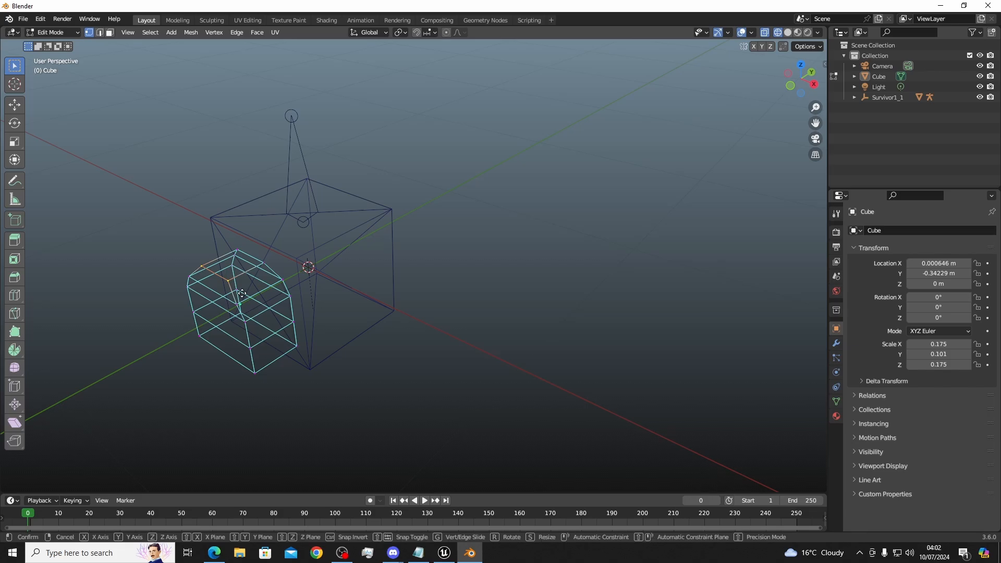
key("g")
key("y")
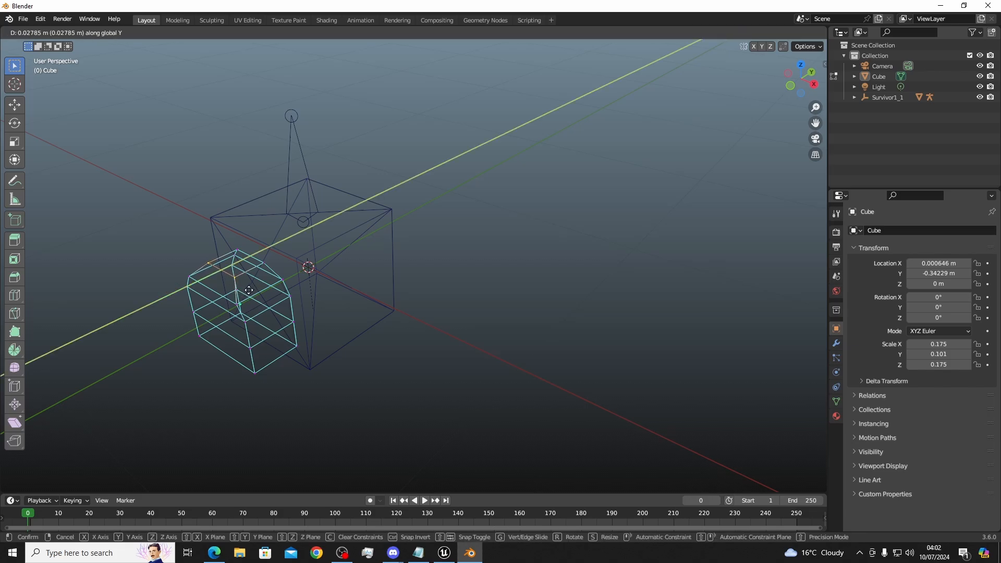
left_click(251, 288)
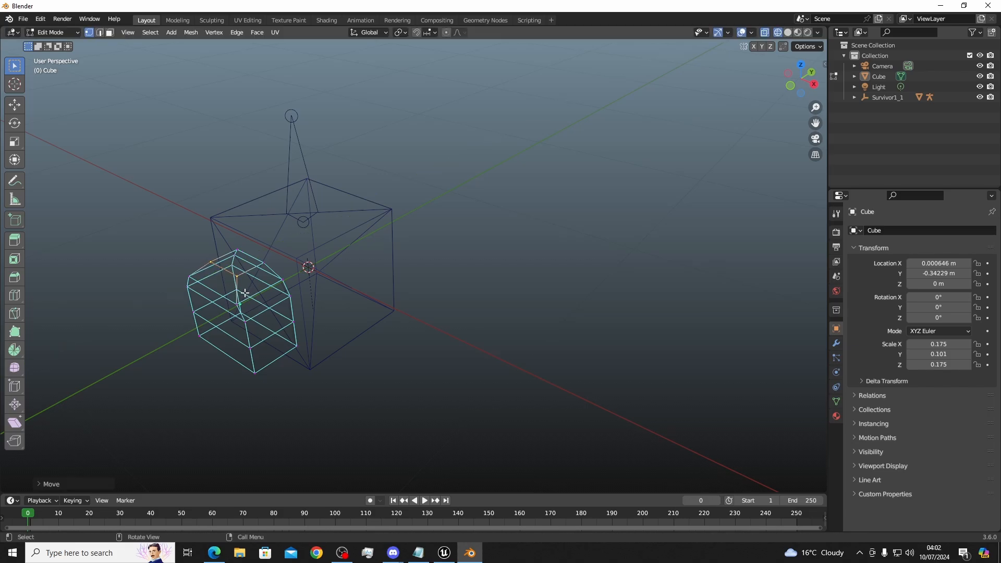
Select the two outer vertices of the edge just below the rucksack's sloped top and move them about 0.022 m along Y toward the character
left_click(233, 311)
right_click(217, 295)
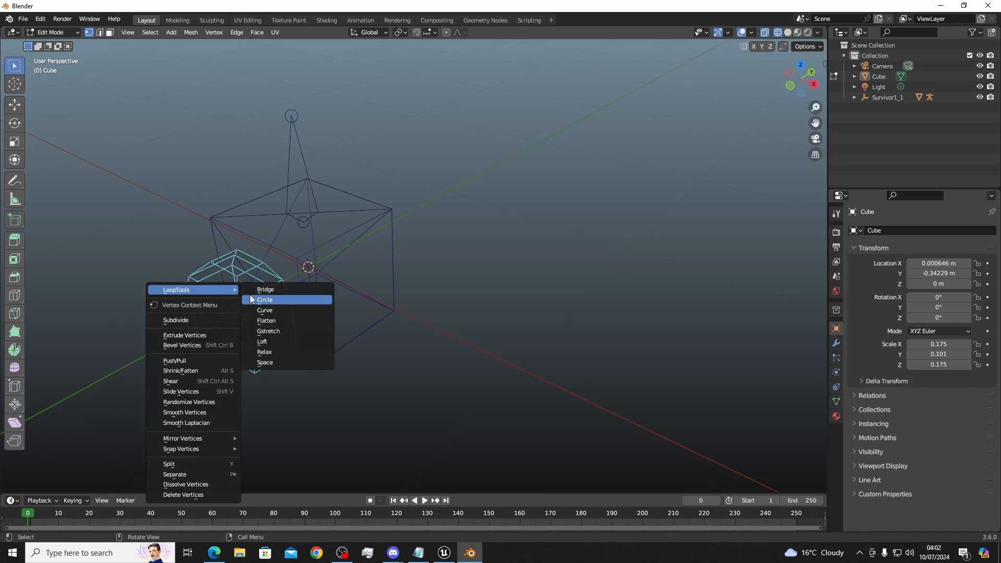
right_click(191, 238)
right_click(151, 162)
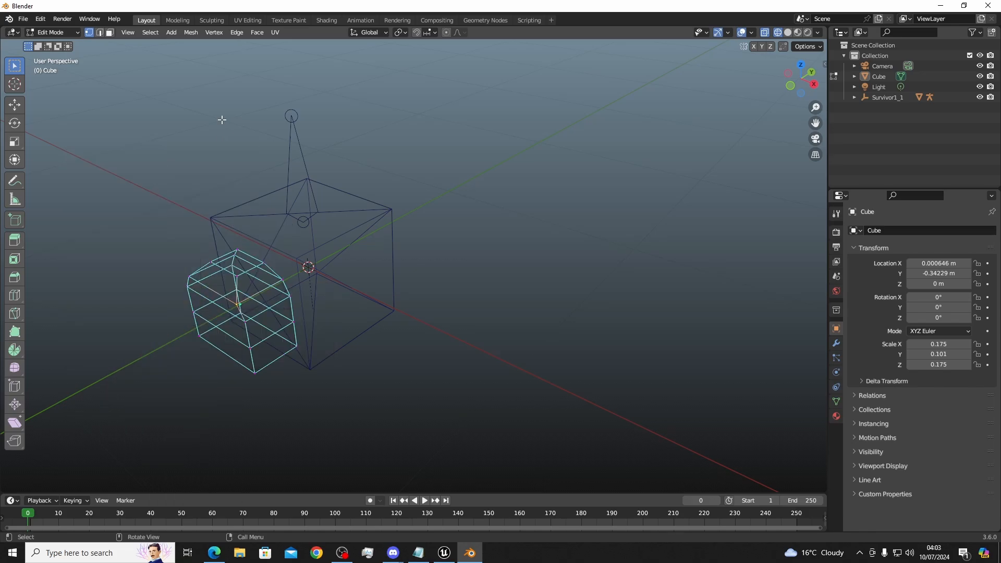
middle_click_drag(226, 134, 226, 172)
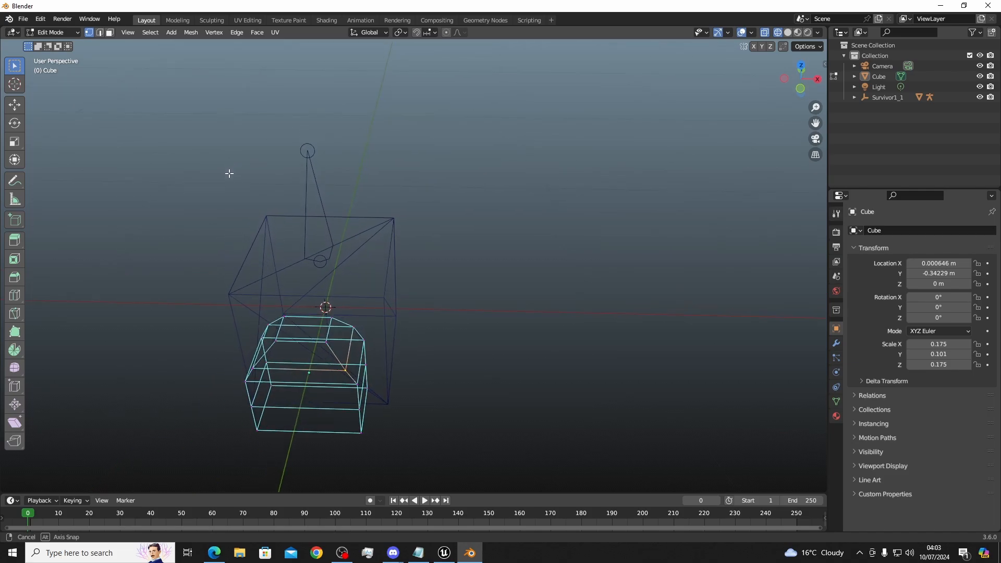
left_click(255, 369, "shift")
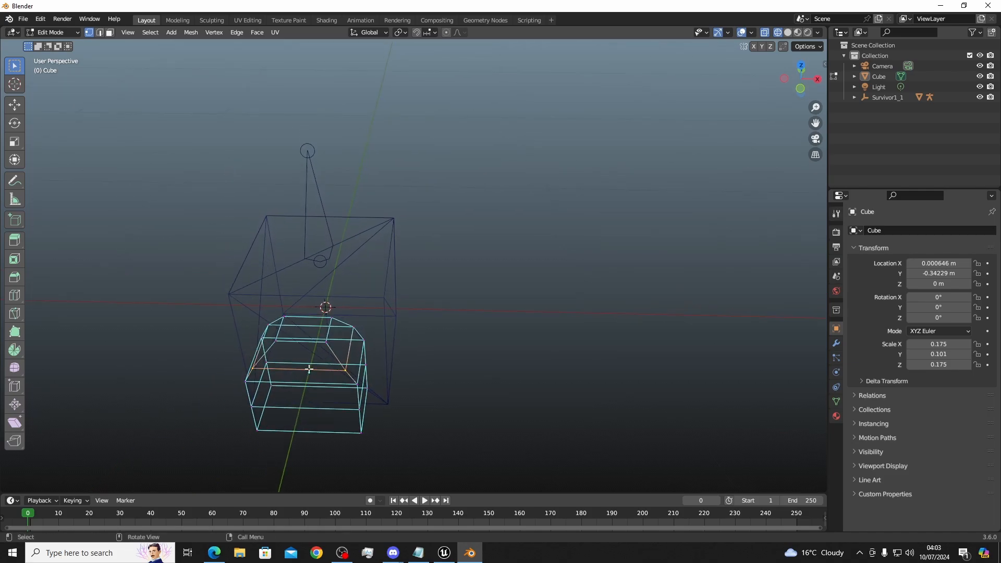
middle_click_drag(309, 369, 212, 330)
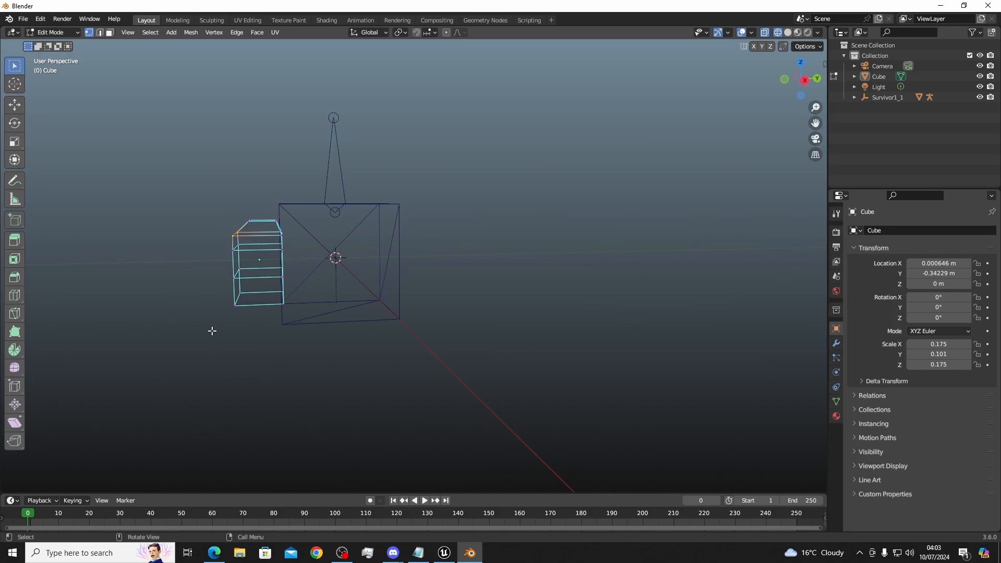
key("g")
key("y")
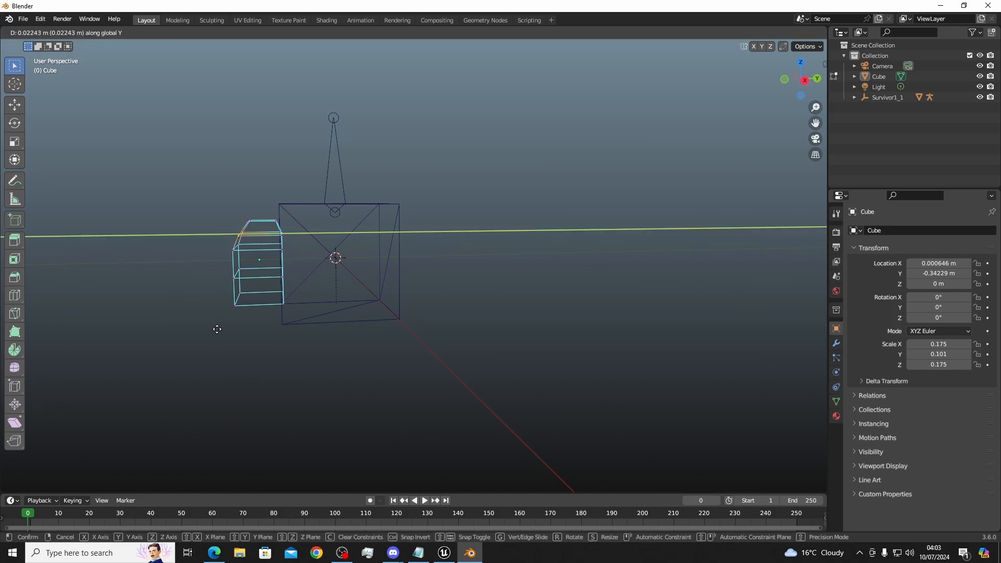
left_click(217, 328)
middle_click_drag(226, 313, 241, 306)
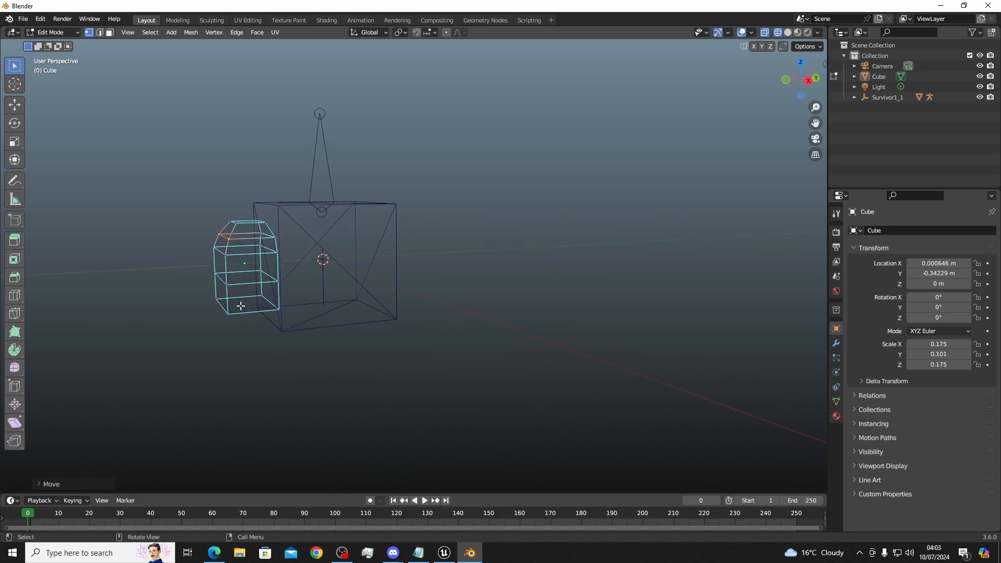
left_click(219, 246, "shift")
middle_click_drag(202, 262, 279, 276)
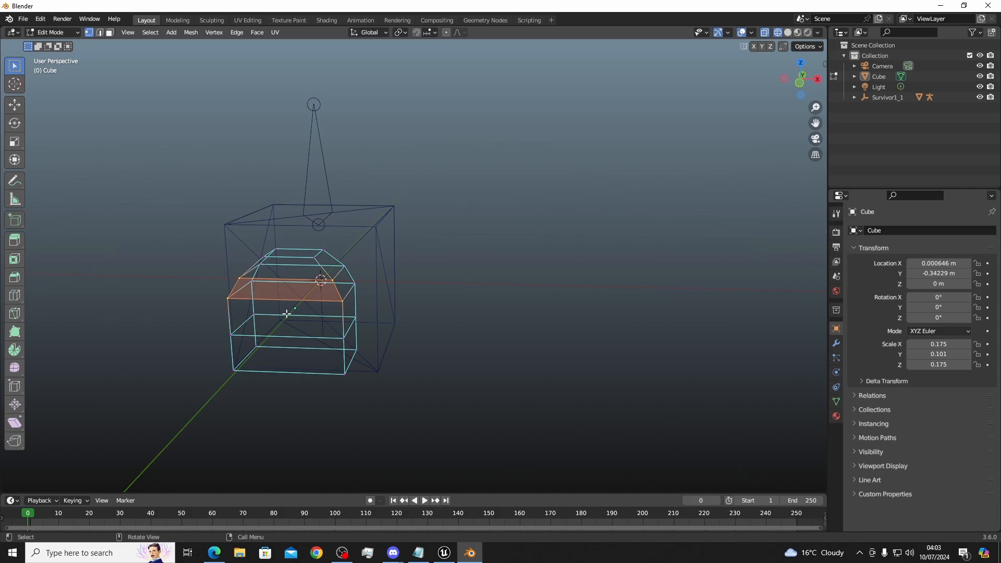
key("ctrl+r")
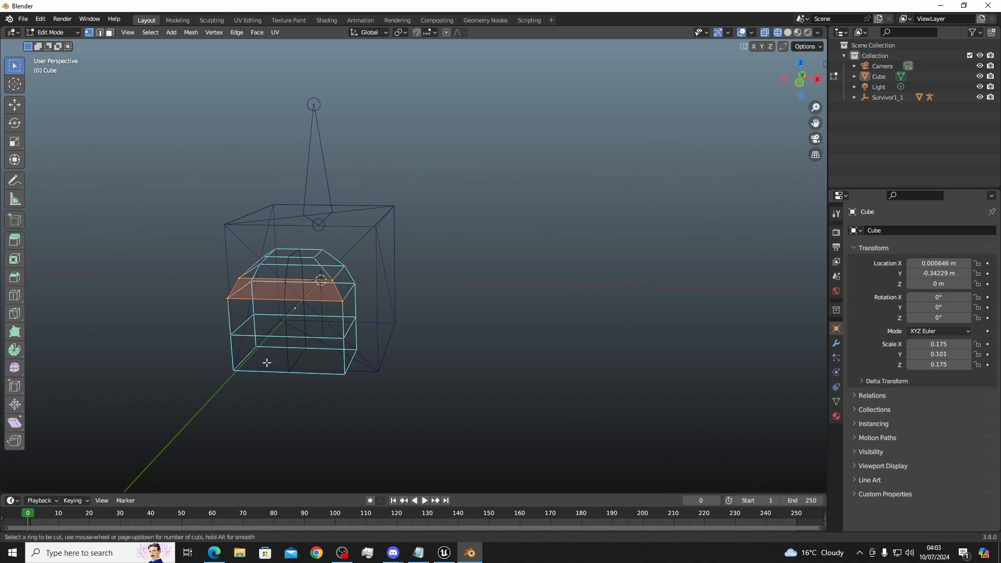
scroll(267, 363, "up", 1)
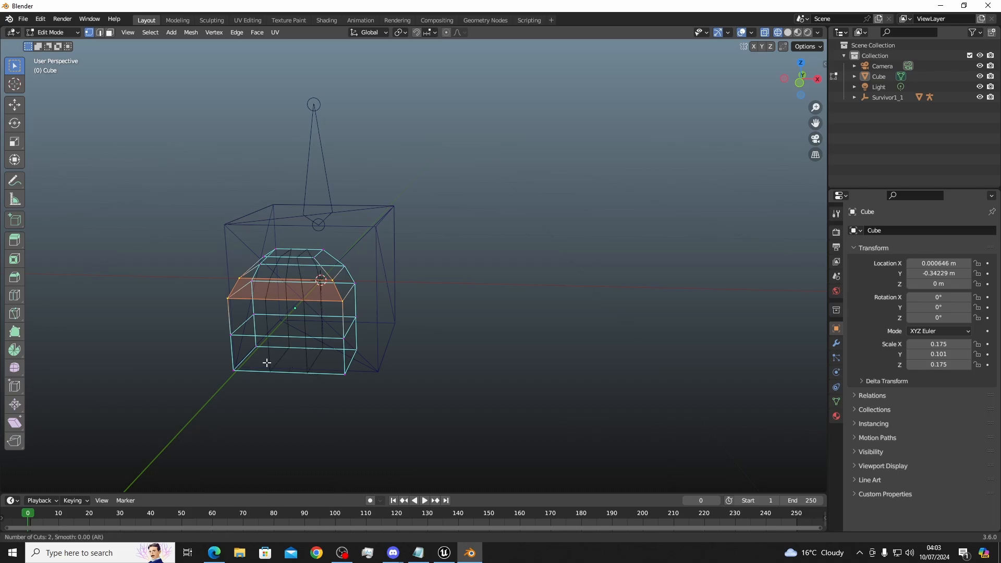
left_click(267, 362)
Add two vertical loop cuts around the rucksack, sliding one close to each of its sides
key("ctrl+r")
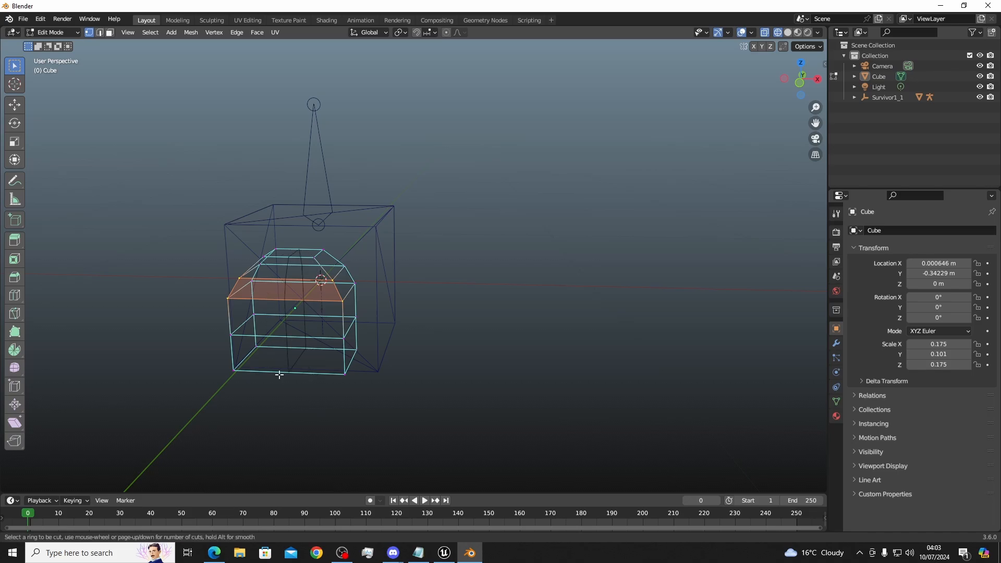
left_click(299, 375)
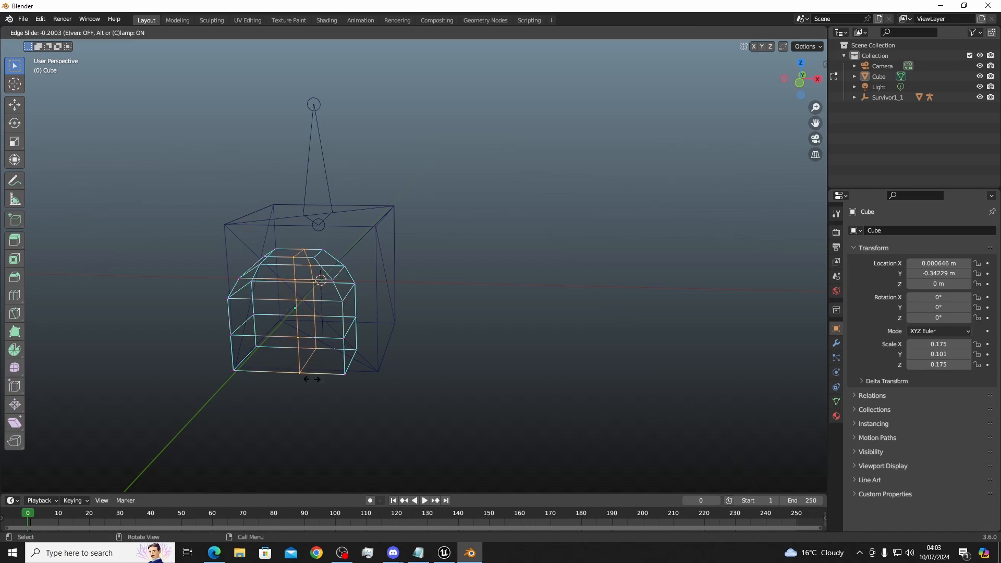
left_click(334, 397)
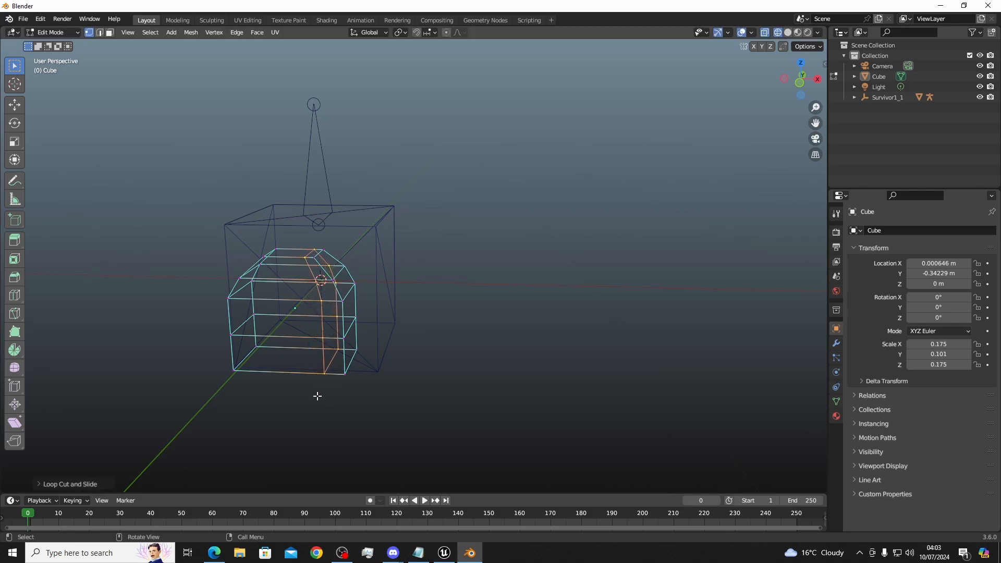
key("ctrl+r")
left_click(245, 365)
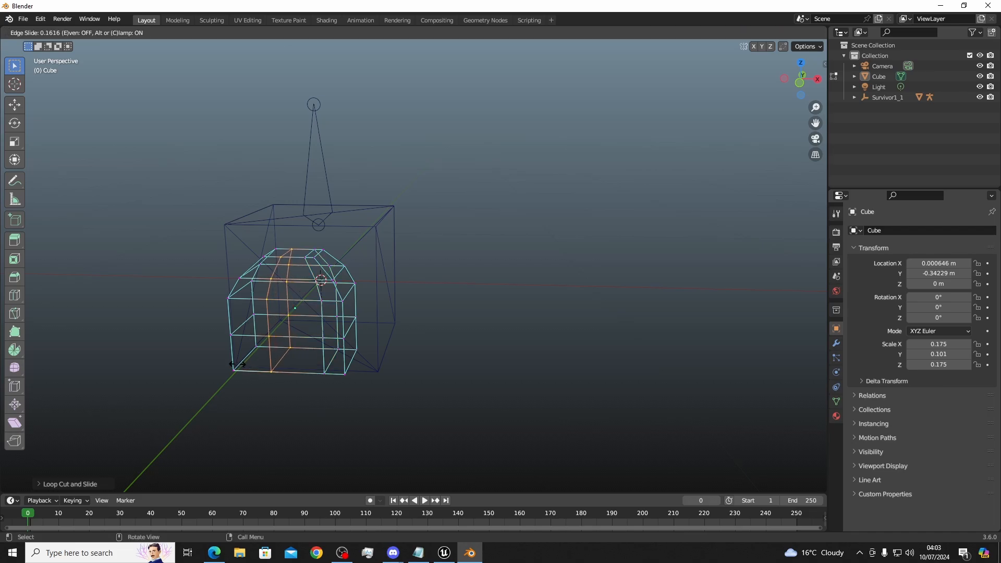
left_click(218, 363)
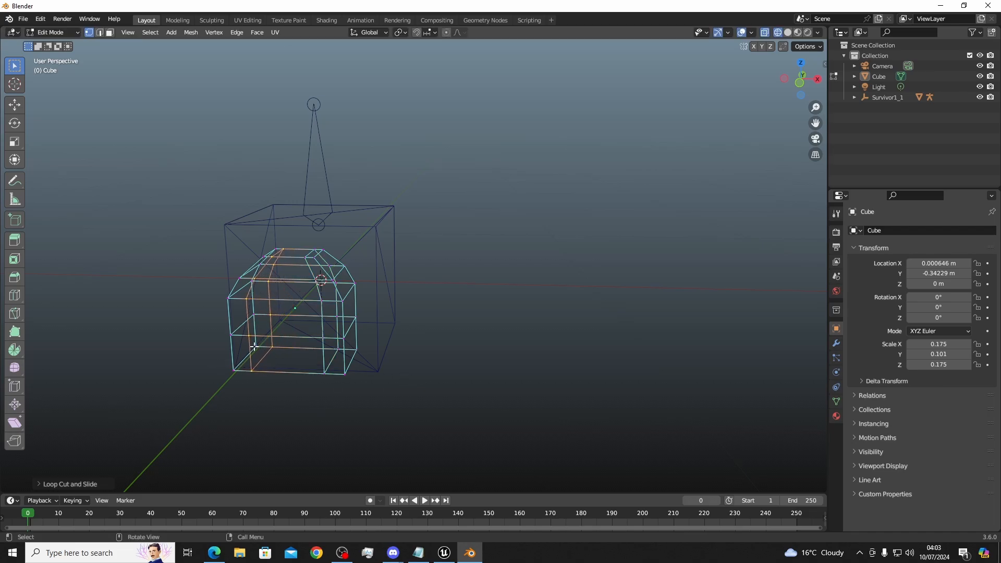
Switch to face selection and select the two central faces on the rucksack's outer side, below the sloped top
scroll(254, 346, "up", 1)
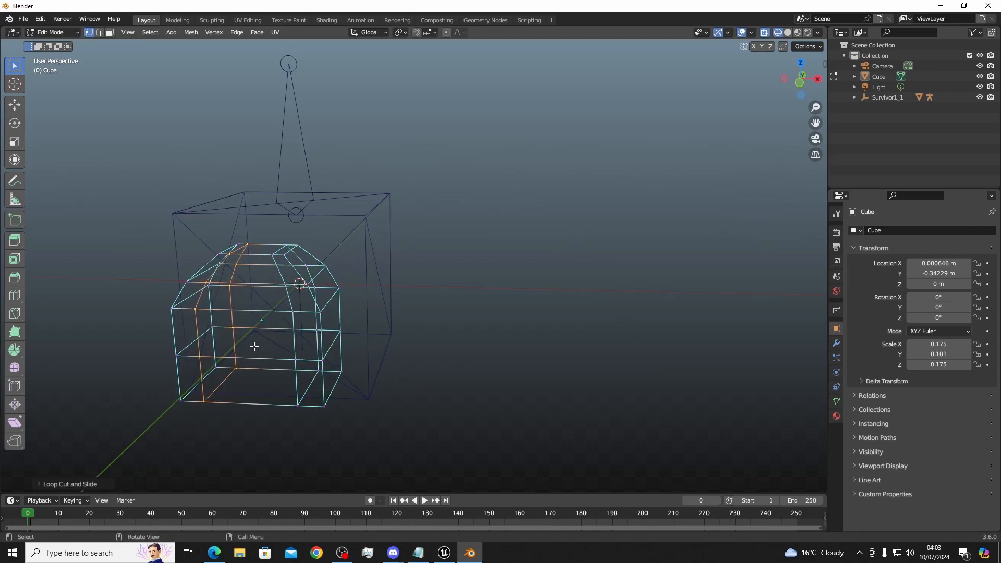
left_click(110, 32)
left_click(246, 332)
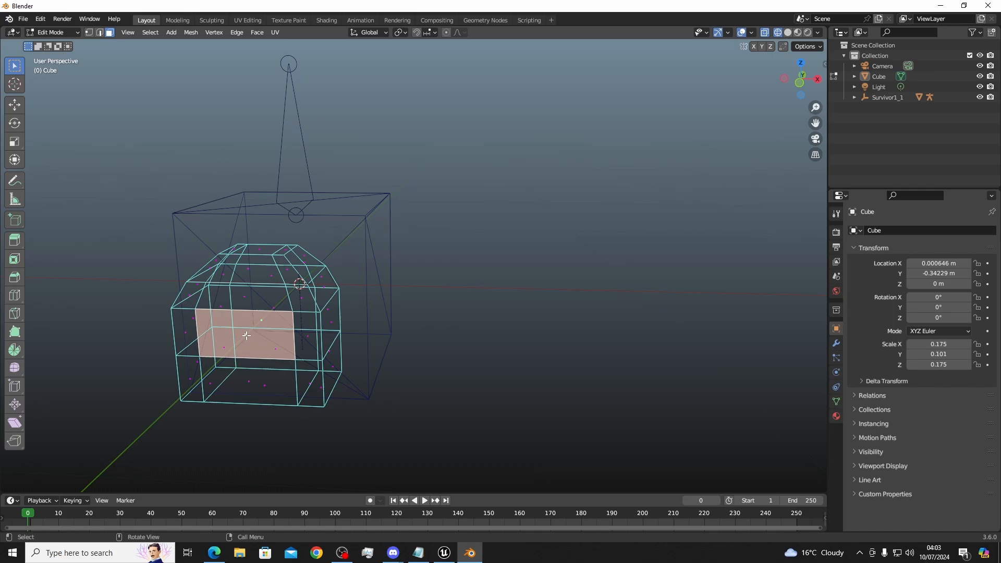
left_click(247, 379, "shift")
middle_click_drag(246, 379, 268, 348)
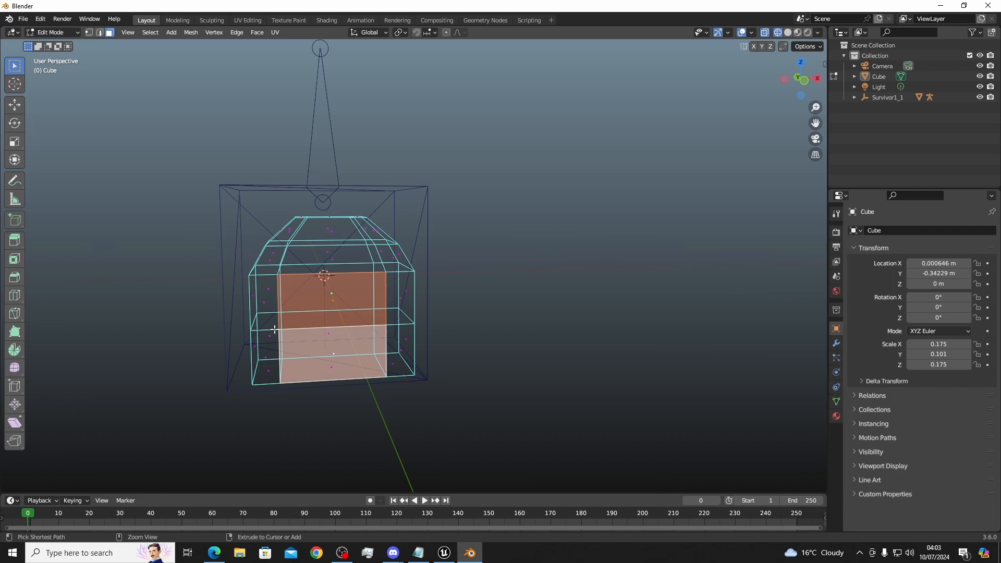
key("ctrl+r")
key("Escape")
key("i")
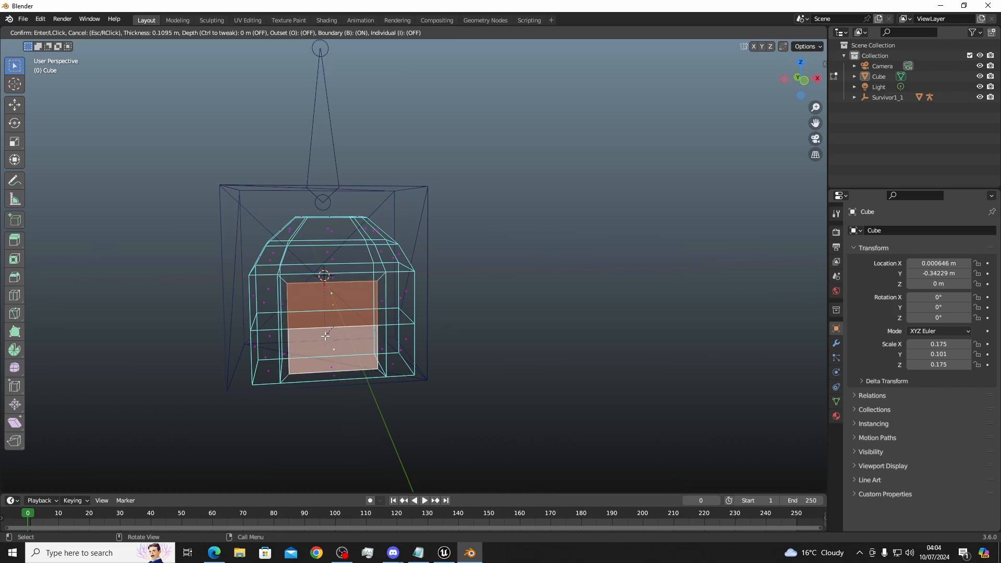
left_click(325, 336)
middle_click_drag(326, 336, 292, 341)
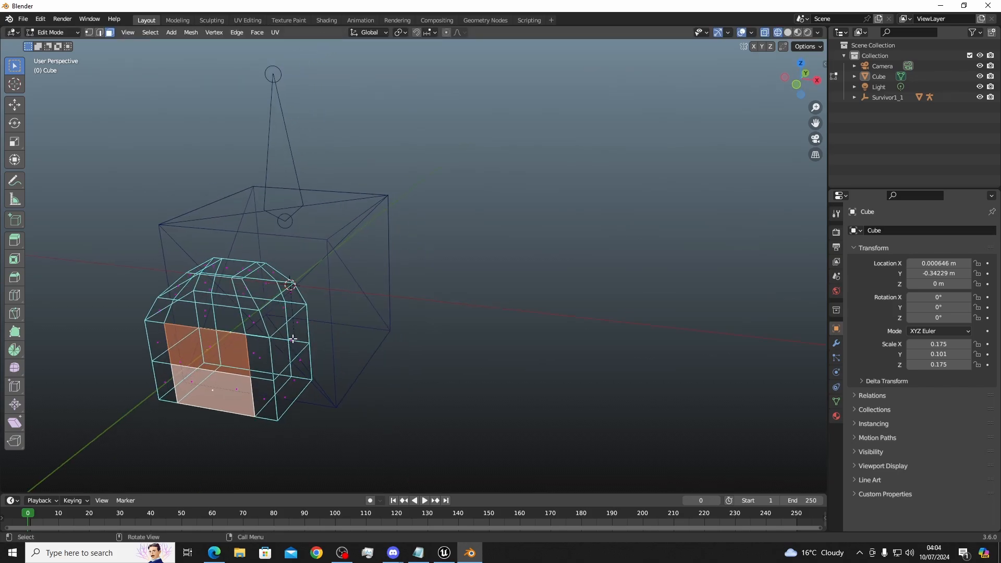
key("s")
right_click(271, 346)
key("ctrl+z")
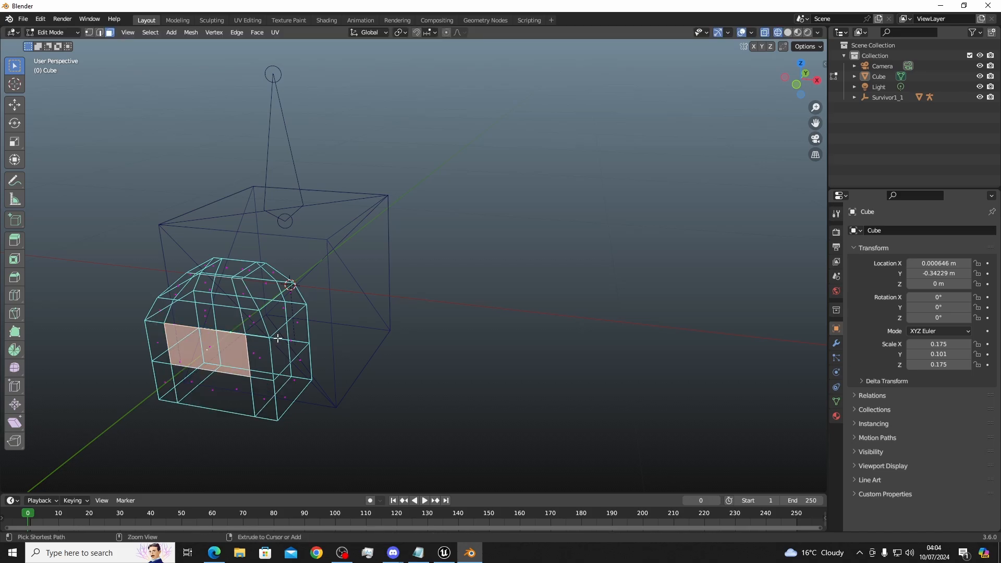
Add the lower central face back to the selection and inset both outer faces together by about 0.075 m
left_click(212, 388, "shift")
middle_click_drag(212, 388, 252, 348)
key("i")
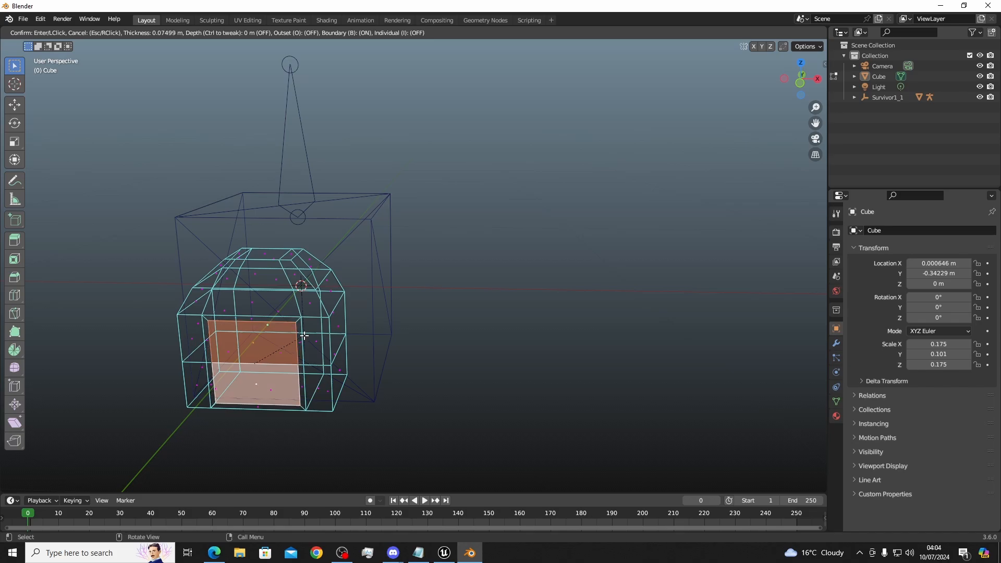
left_click(305, 333)
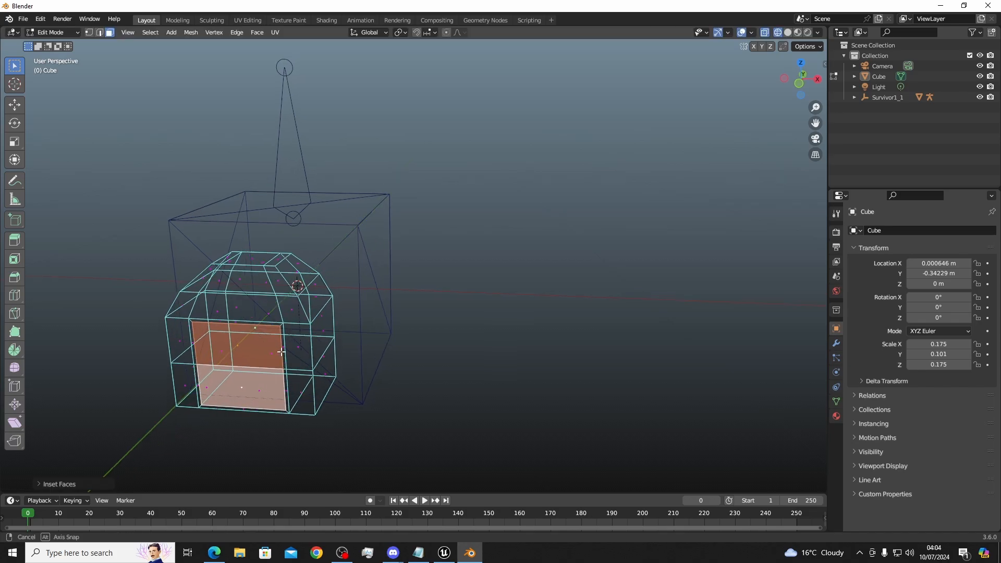
In solid shading, move the two inset faces about -0.025 m along Y so they protrude as a pocket
middle_click_drag(296, 344, 311, 298)
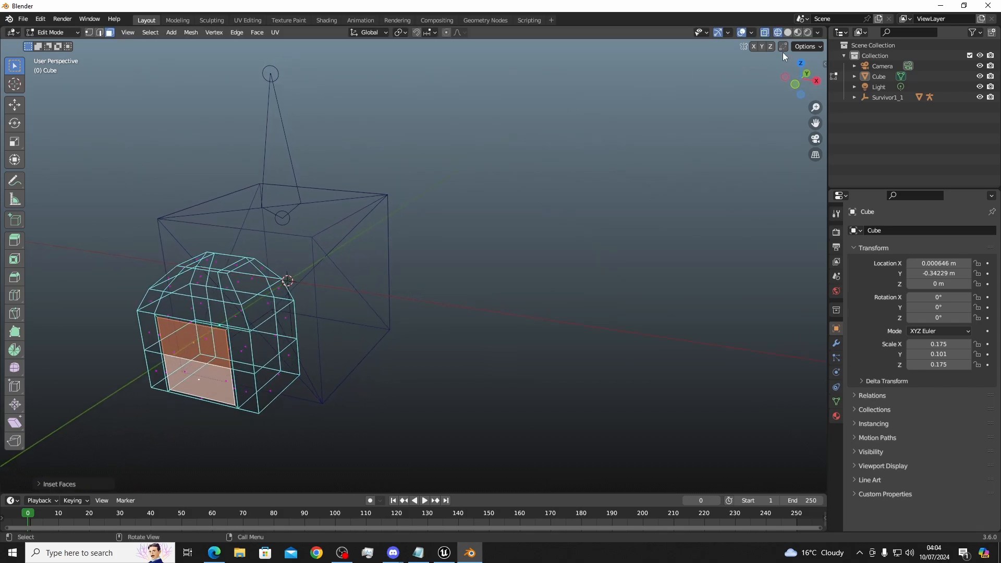
left_click(788, 32)
middle_click_drag(262, 321, 183, 323)
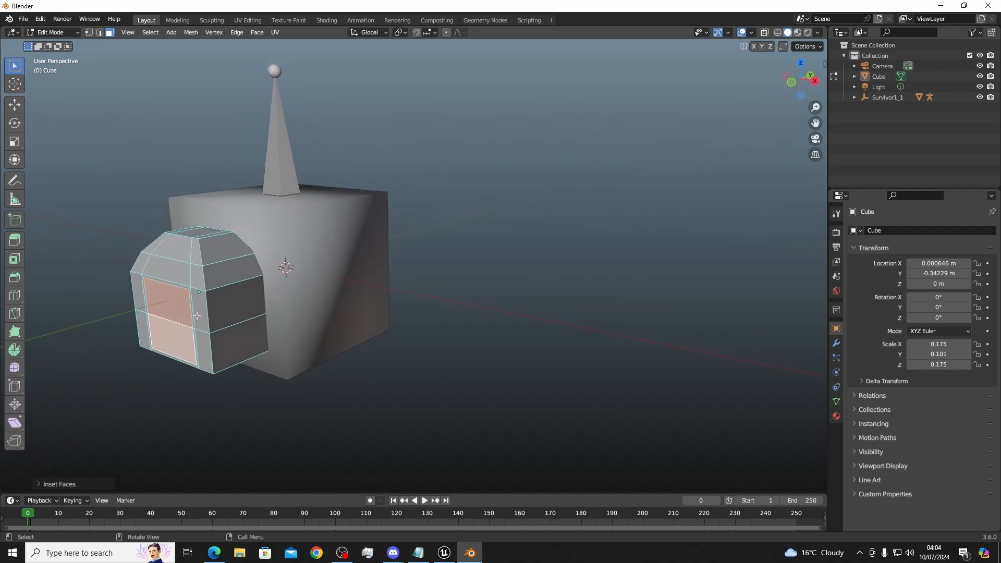
key("g")
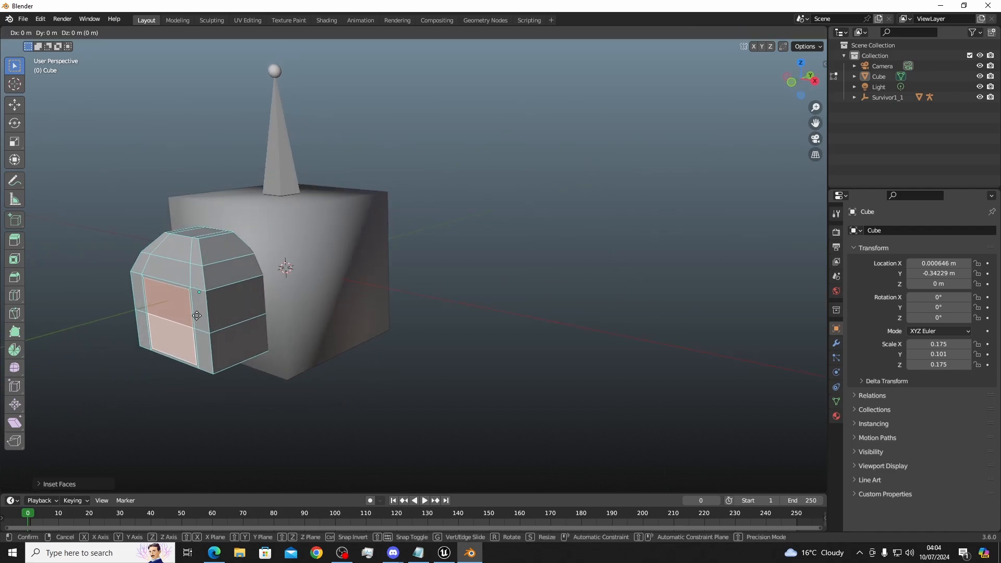
key("y")
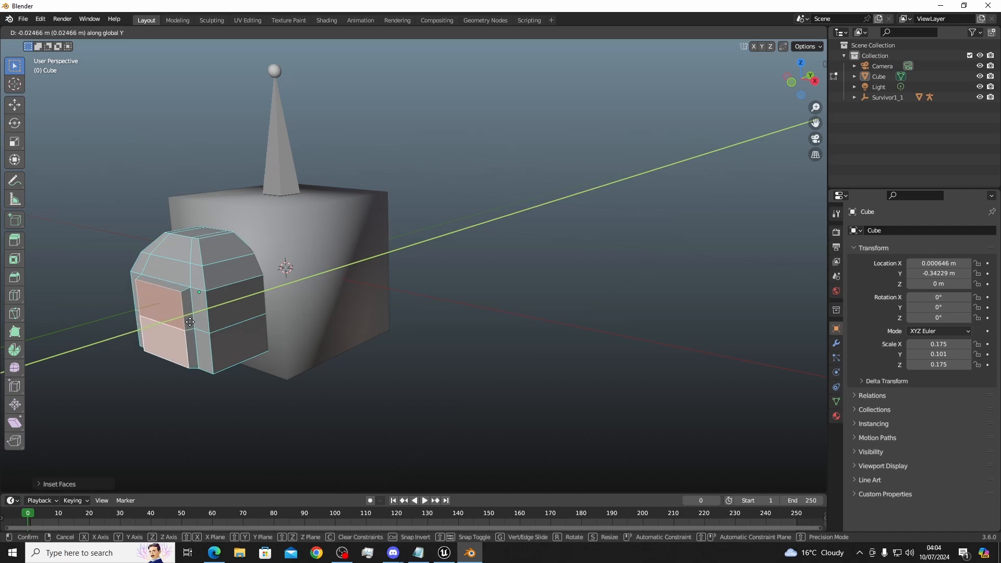
left_click(190, 322)
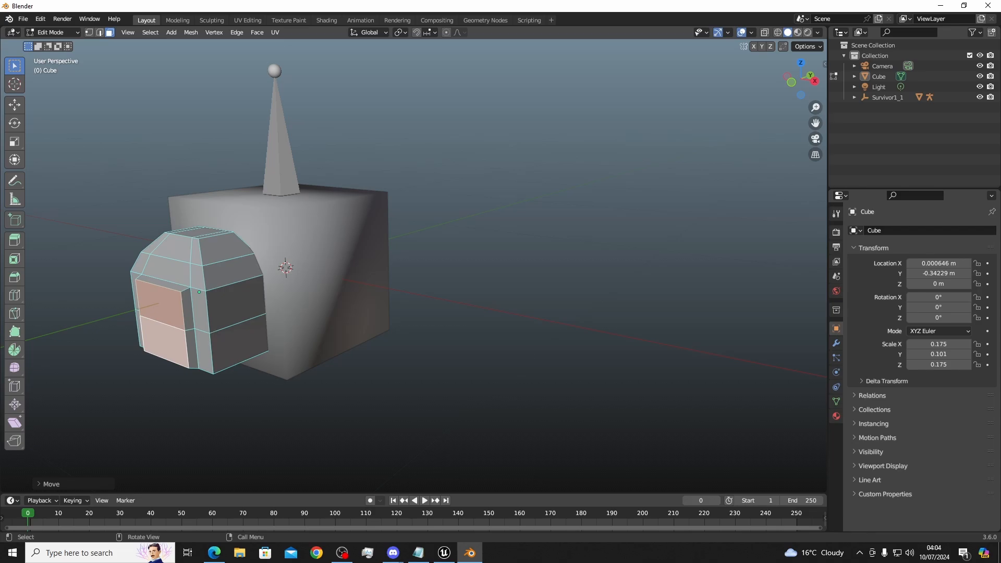
Scale the protruding pocket faces to about 0.97 along X and check the pocket's shape from both sides
key("s")
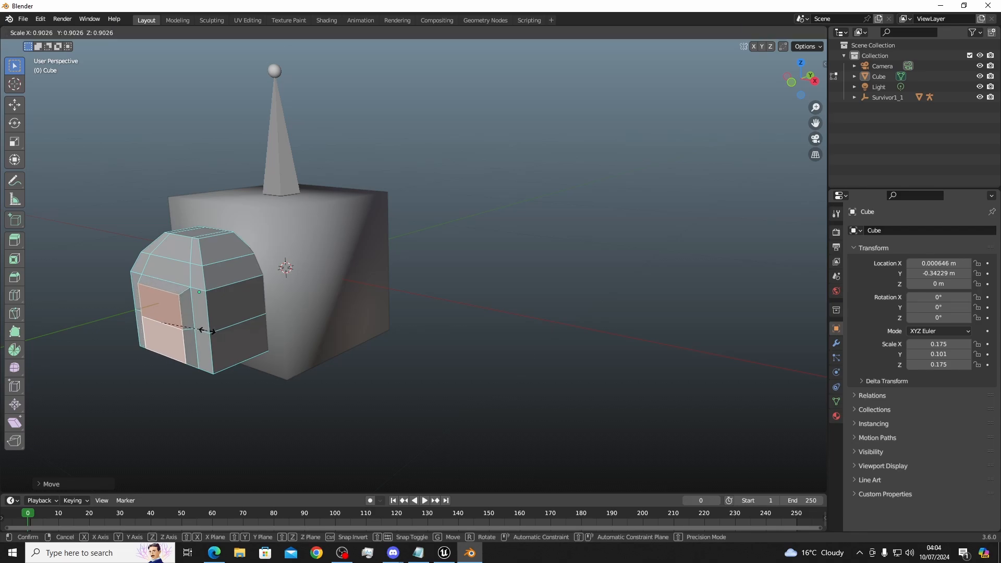
right_click(207, 331)
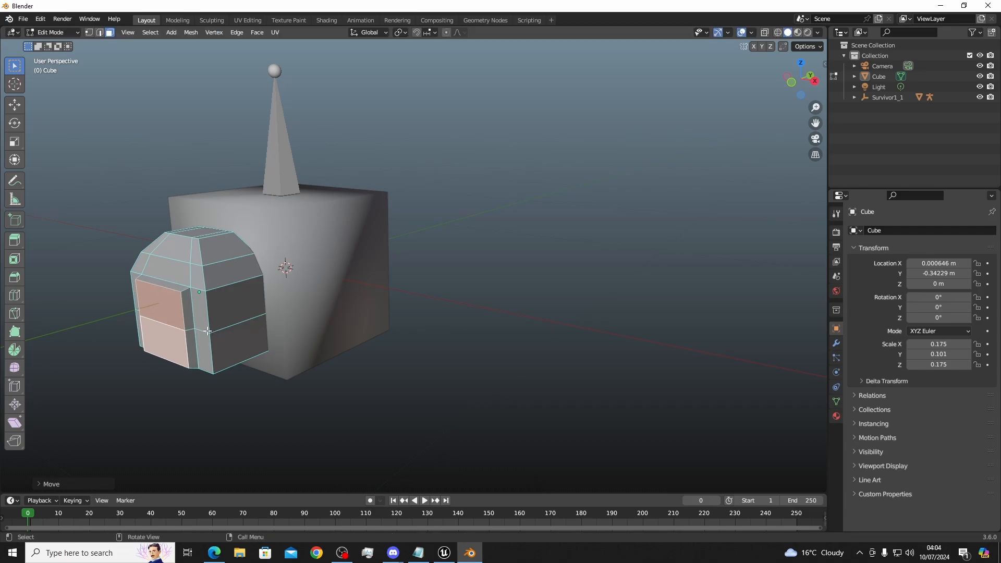
key("s")
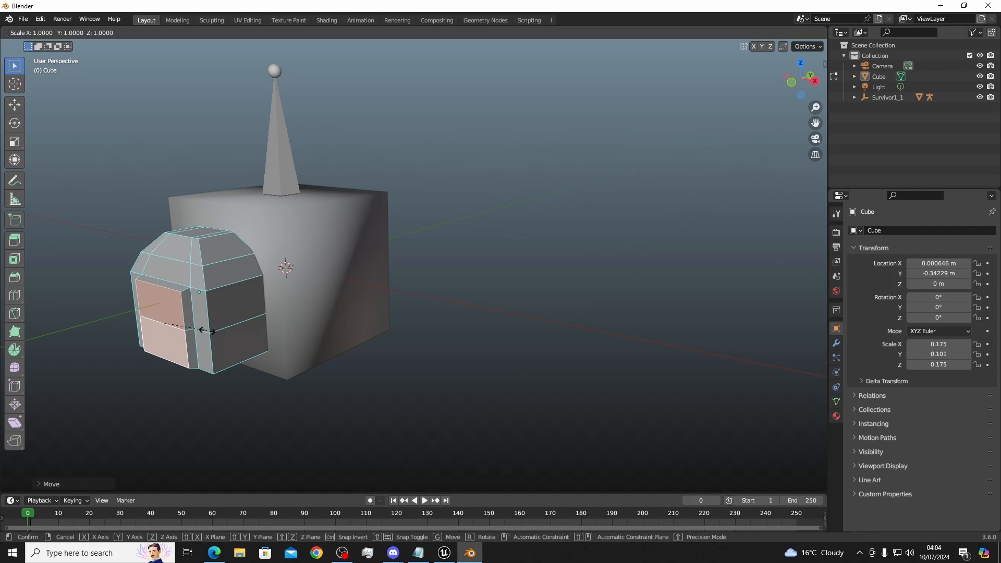
key("x")
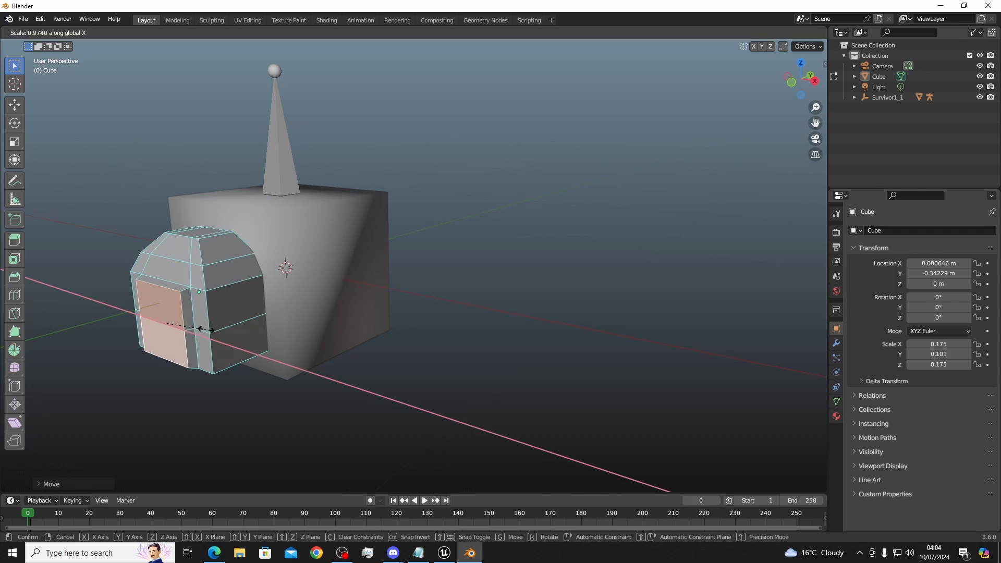
left_click(204, 330)
middle_click_drag(208, 315, 256, 314)
middle_click_drag(280, 301, 320, 291)
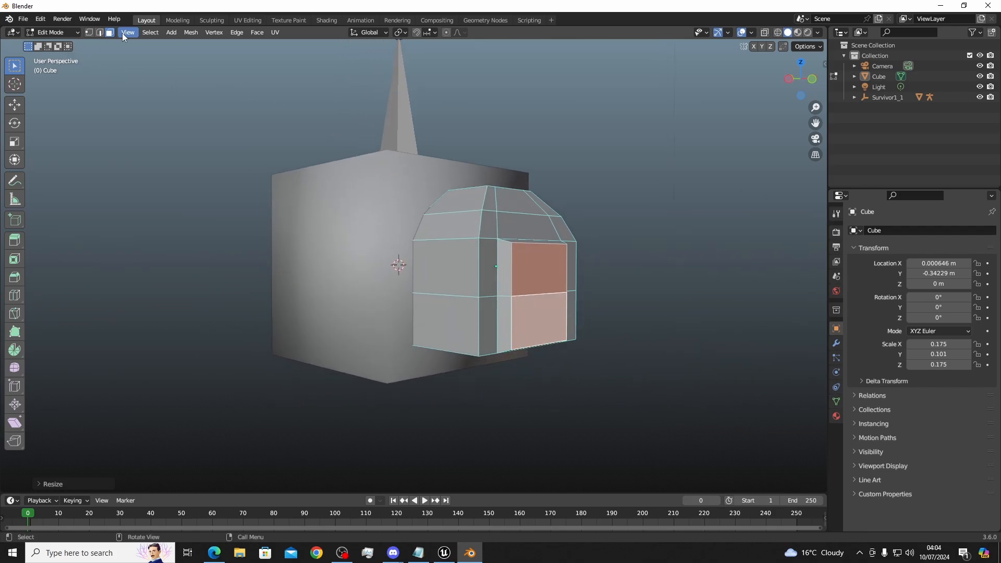
middle_click_drag(332, 257, 268, 276)
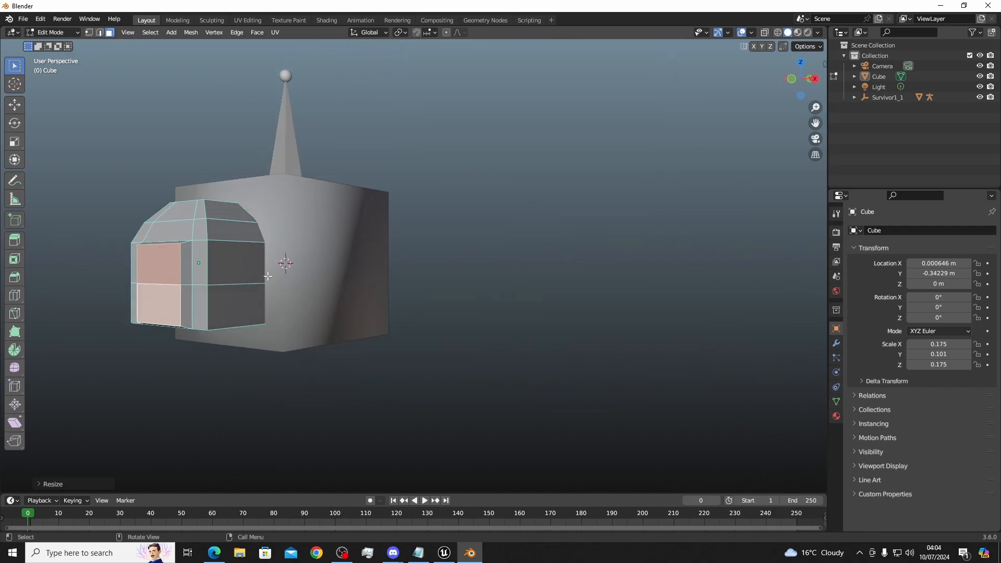
middle_click_drag(149, 296, 291, 329)
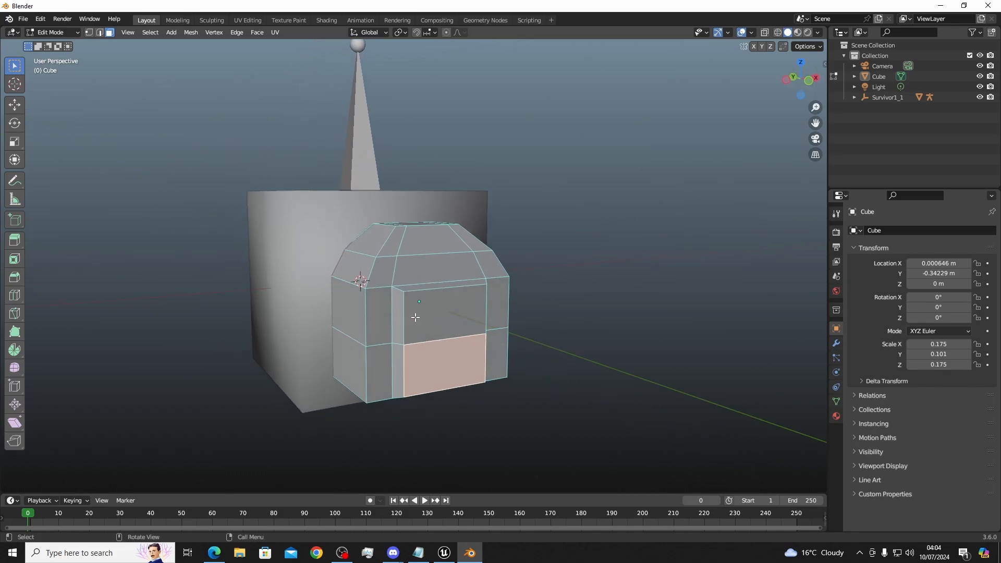
Inset the pocket's lower face by about 0.06 m and move the inset face slightly outward along Y
key("i")
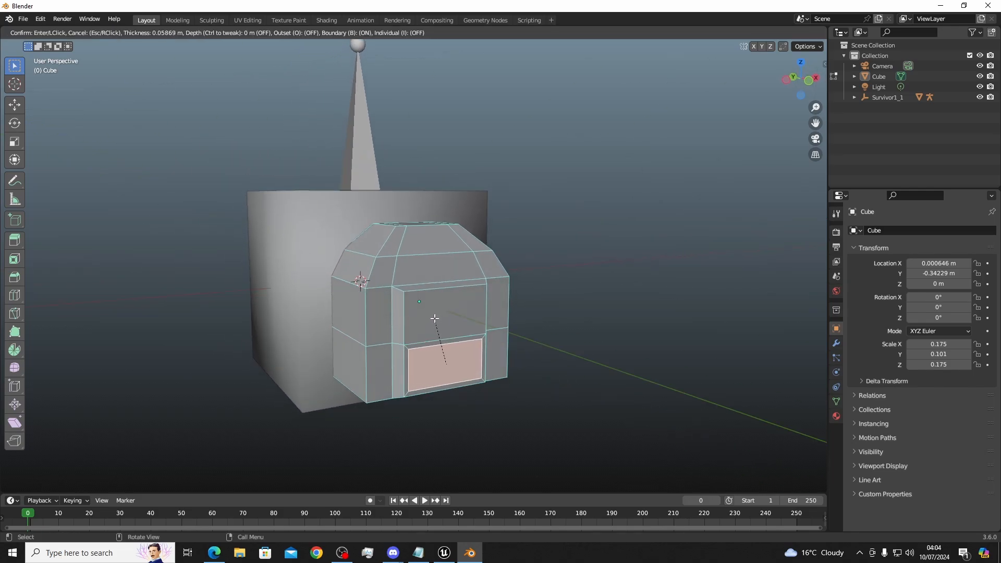
left_click(432, 326)
middle_click_drag(430, 330, 461, 334)
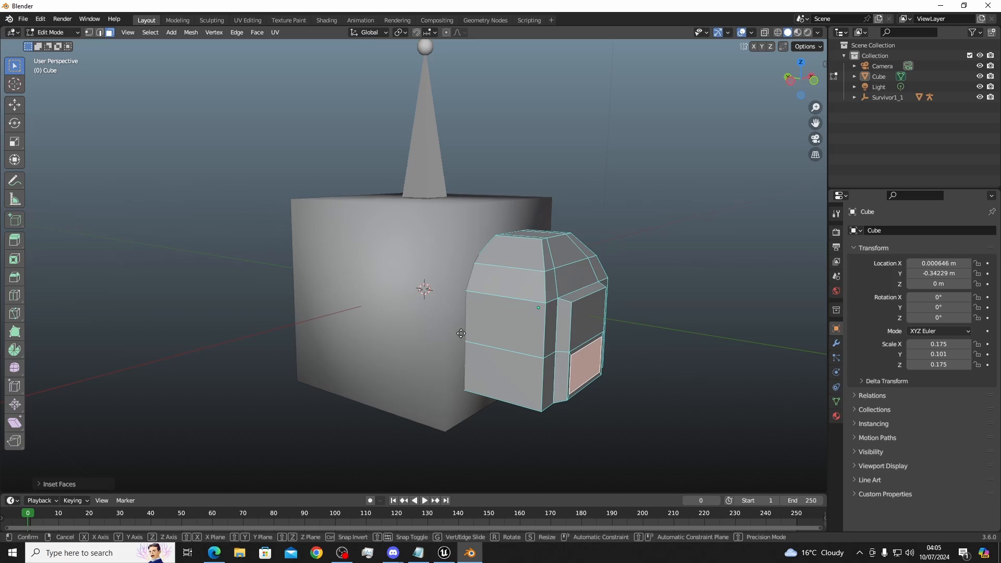
key("g")
key("y")
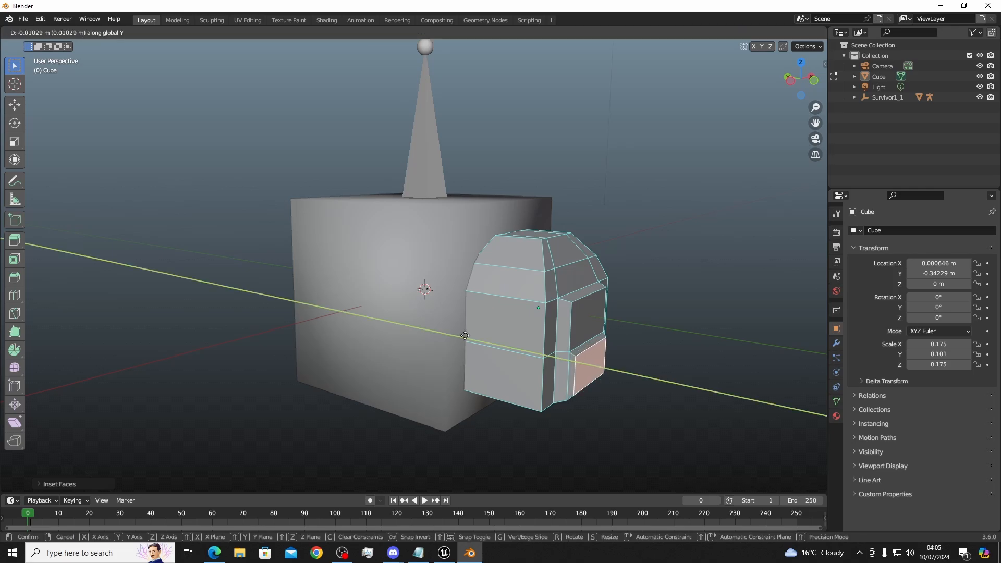
left_click(463, 335)
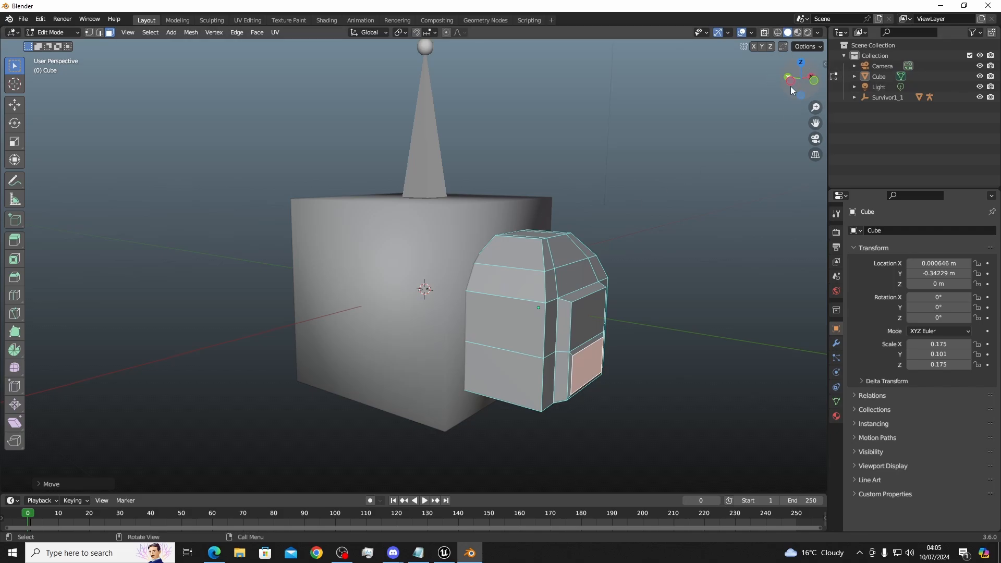
middle_click_drag(595, 268, 575, 307)
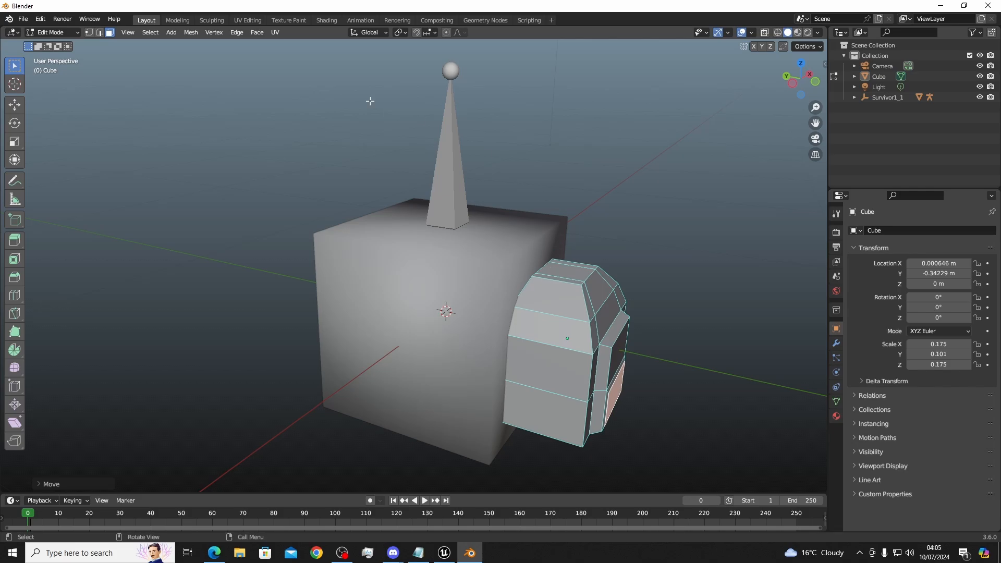
Save the project under the name Rucksack in the game dev folder on the Desktop
left_click(23, 19)
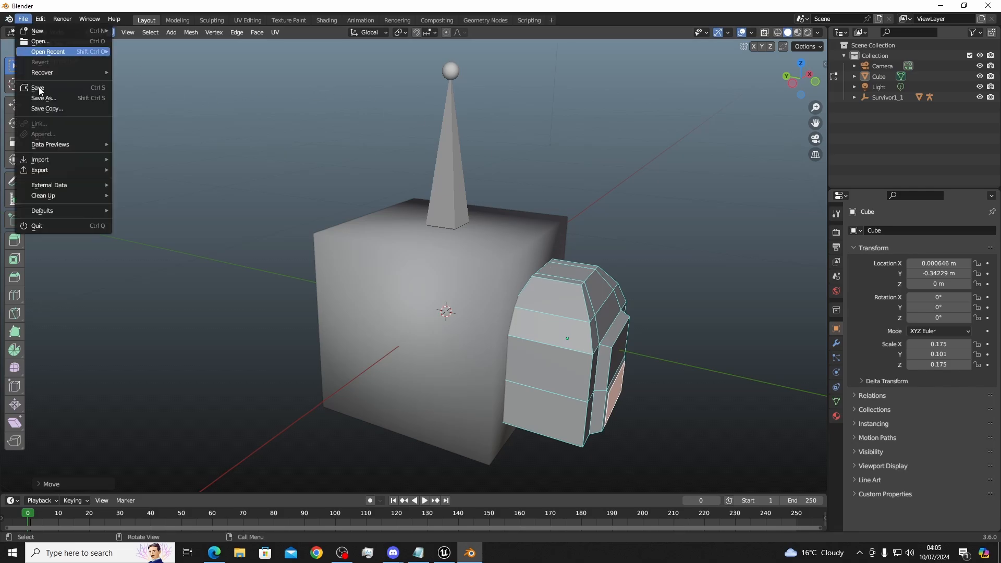
left_click(53, 99)
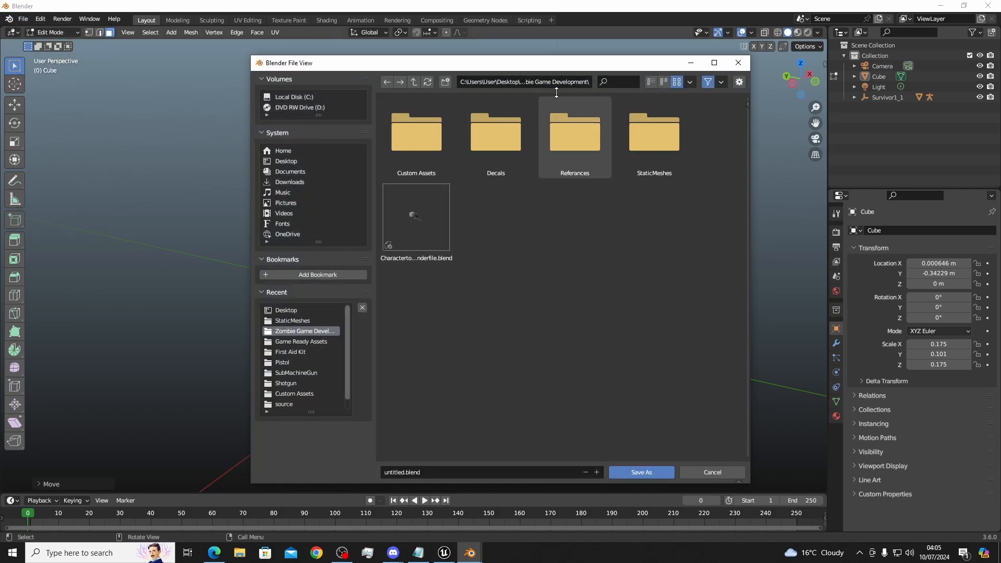
left_click(533, 84)
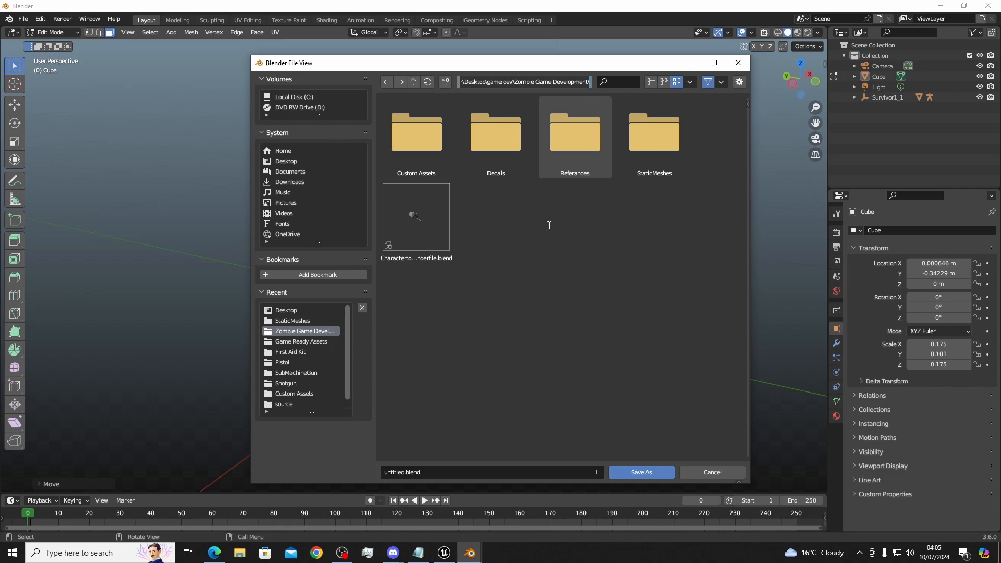
left_click(545, 240)
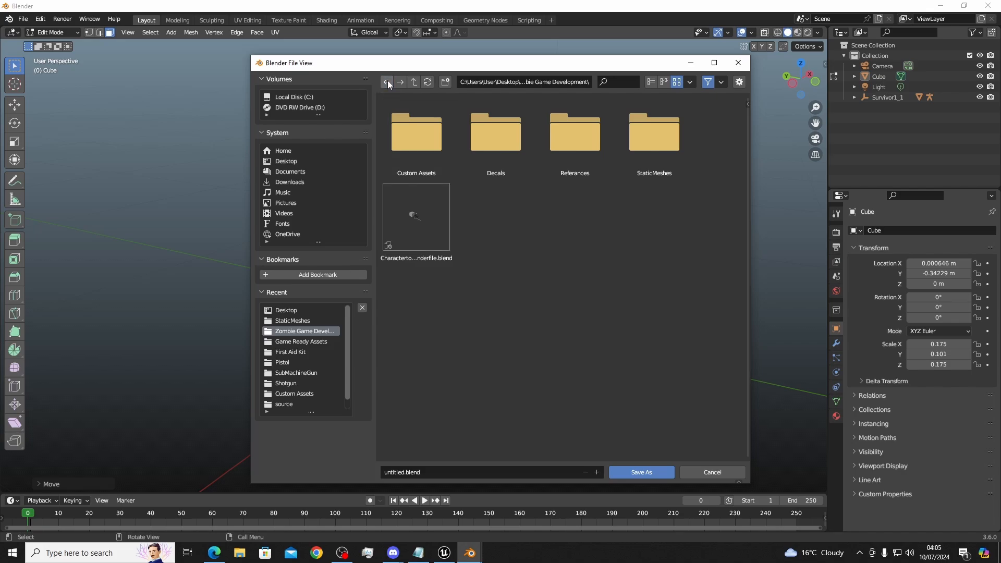
left_click(310, 159)
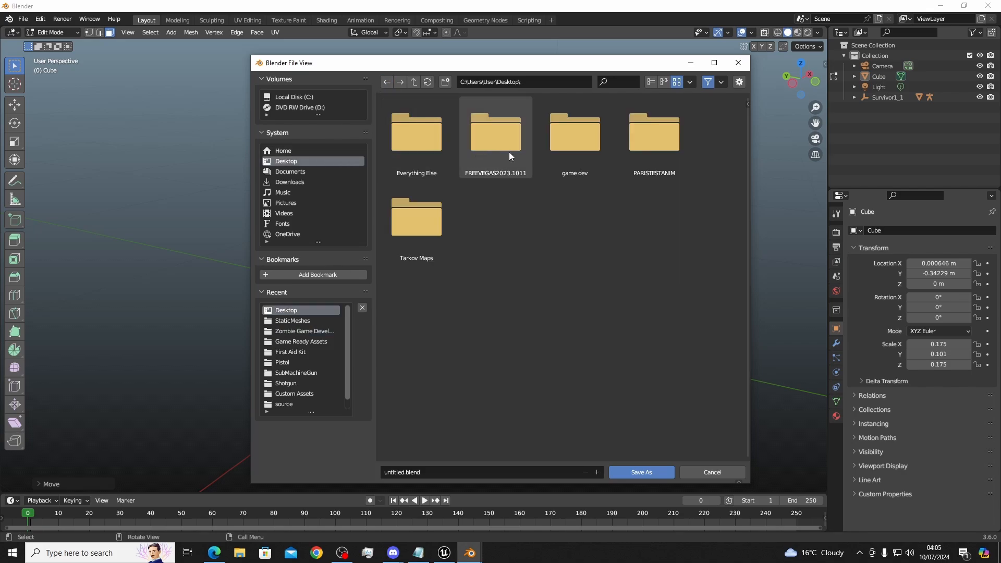
double_click(574, 146)
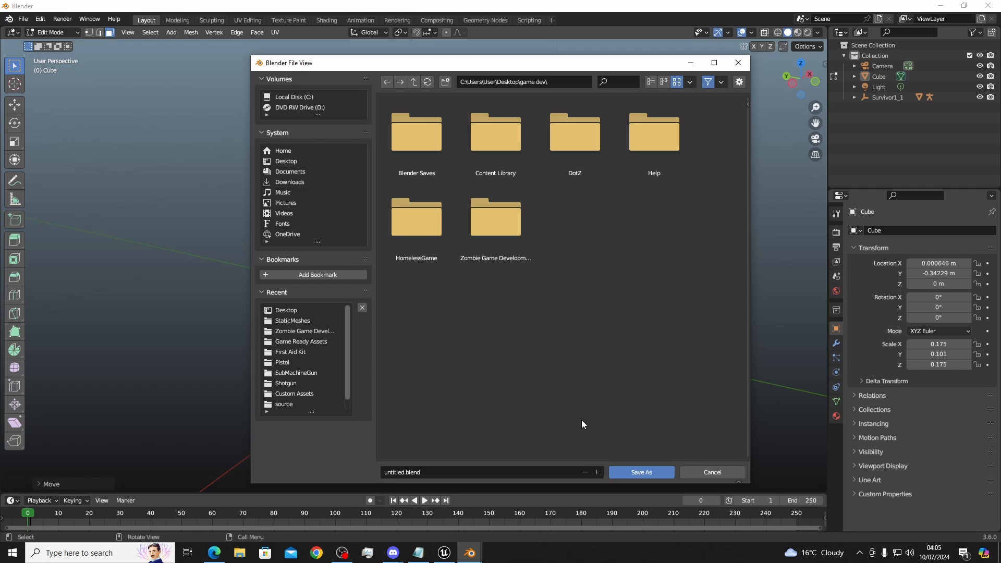
left_click(412, 471)
left_click_drag(434, 475, 300, 464)
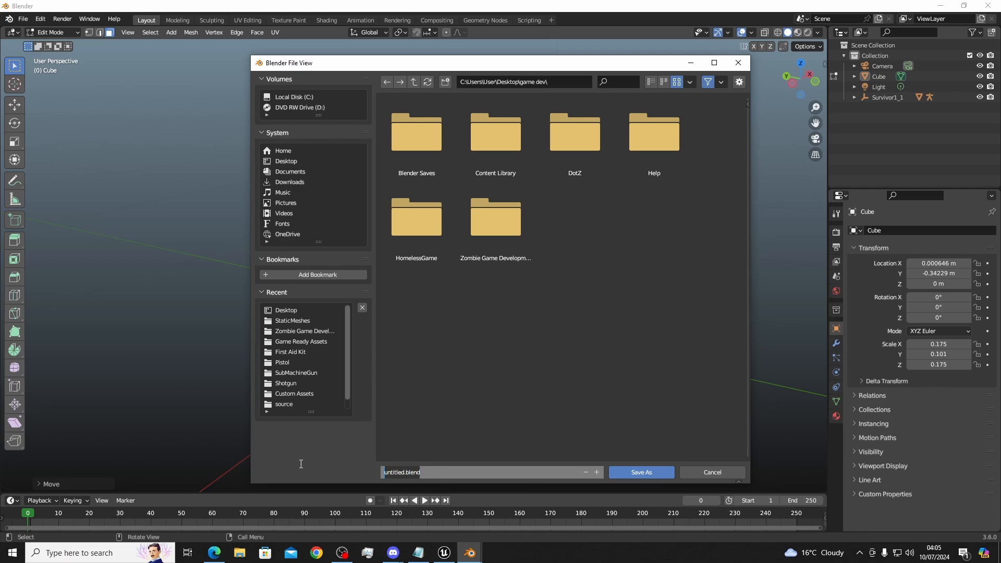
type("Rucksack")
key("Return")
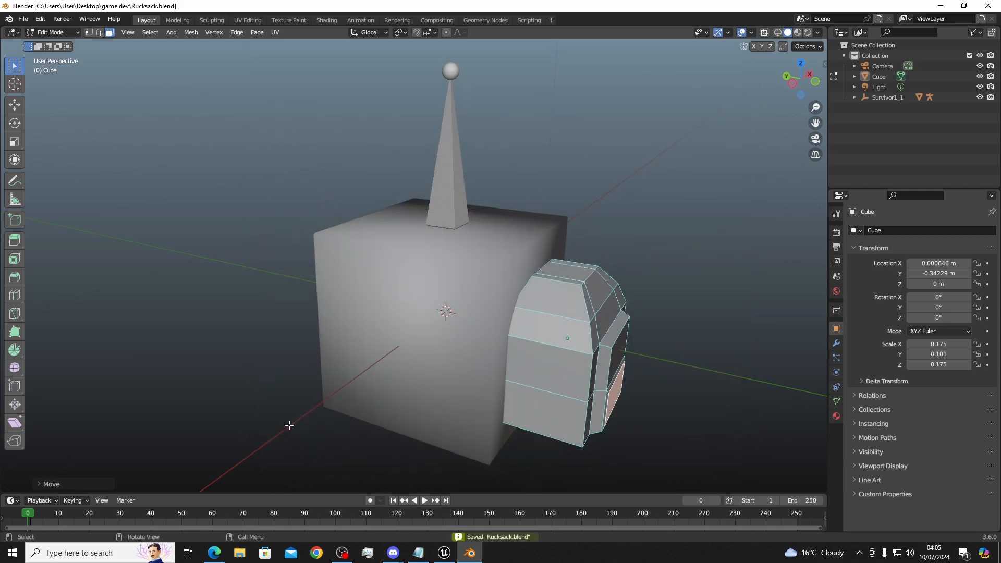
Add two evenly spaced loop cuts running over the rucksack's top and down both its sides, without sliding them
middle_click_drag(387, 300, 326, 287)
scroll(334, 268, "down", 3)
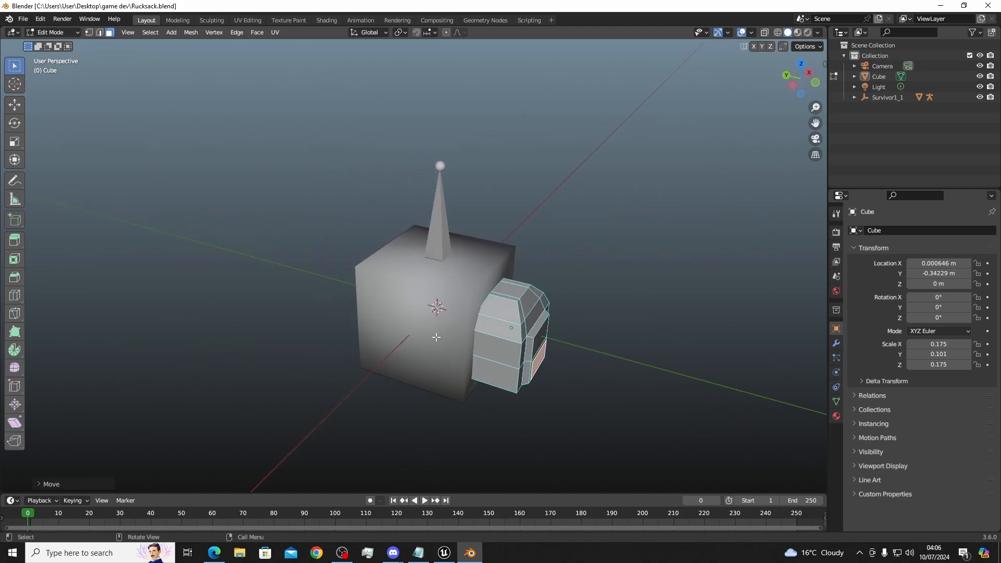
scroll(450, 345, "up", 2)
middle_click_drag(456, 349, 449, 334)
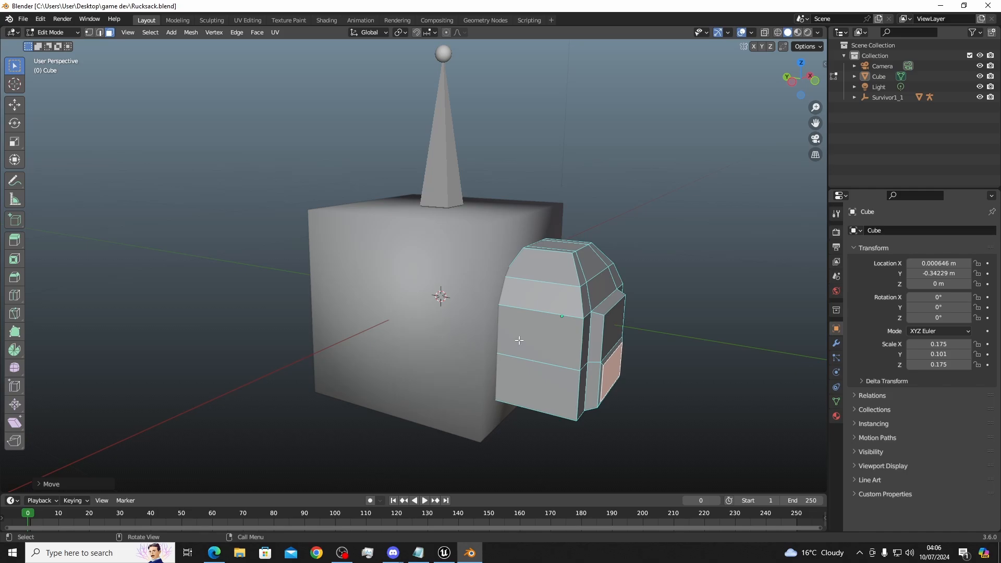
scroll(594, 336, "up", 1)
middle_click_drag(594, 336, 527, 368)
scroll(583, 338, "down", 1)
scroll(582, 337, "up", 1)
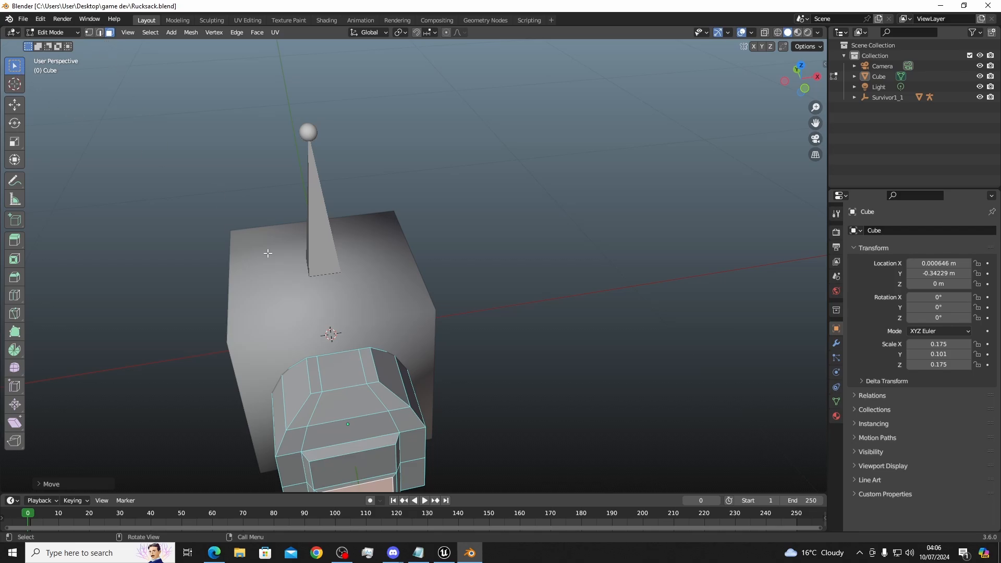
key("ctrl+r")
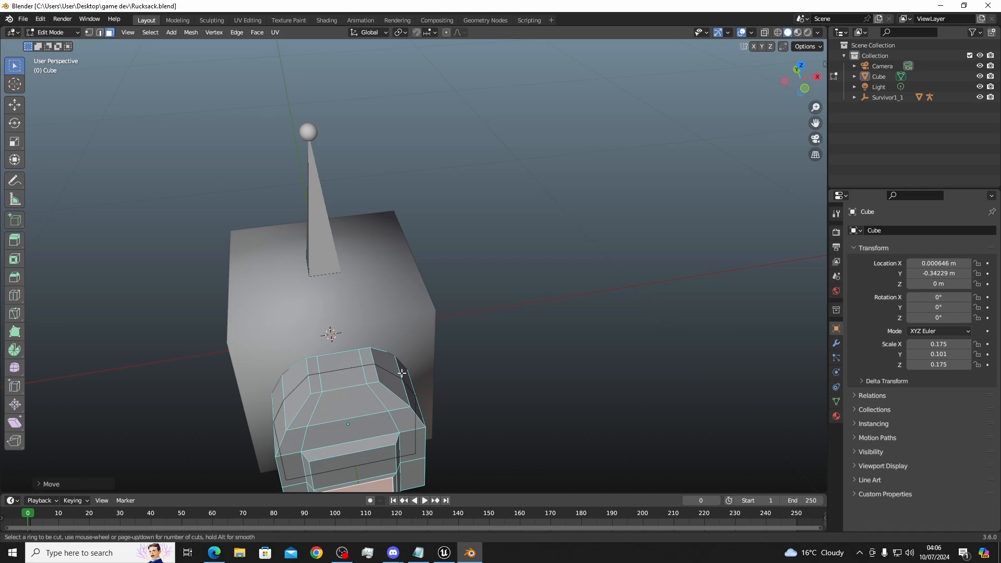
scroll(401, 373, "up", 1)
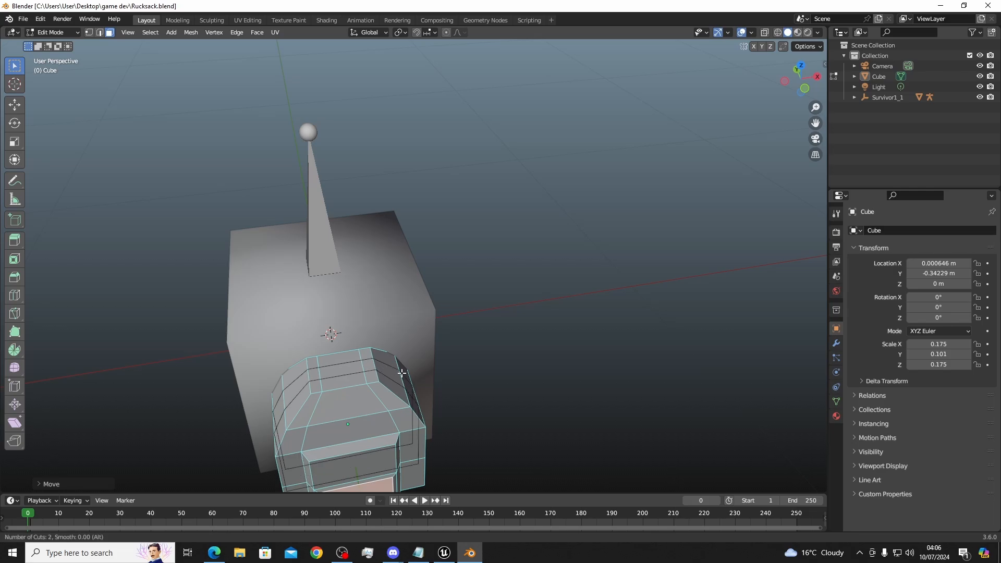
left_click(402, 373)
right_click(401, 373)
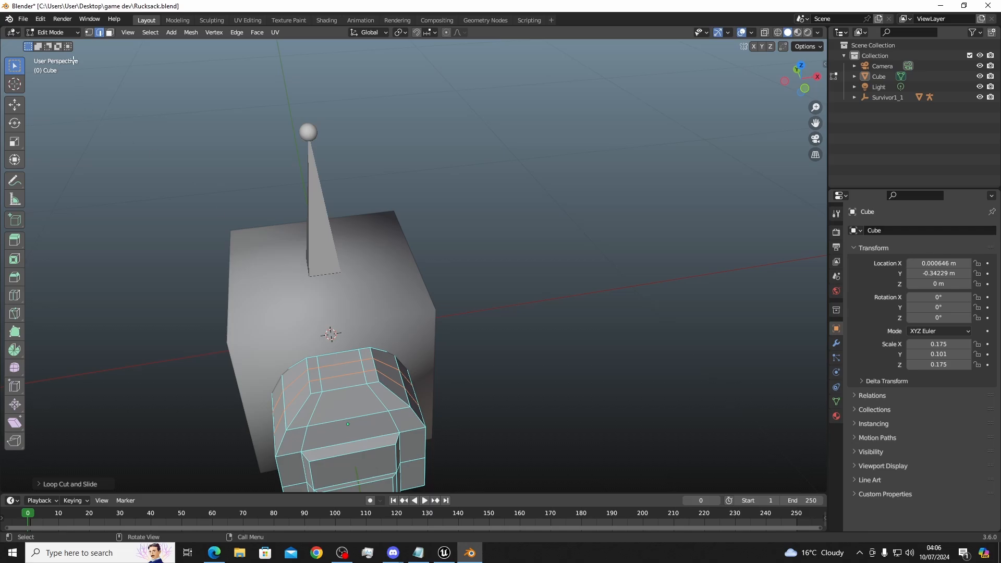
In face selection, select the central face on the rucksack's top and extrude it upward by about 0.028 m
left_click(111, 33)
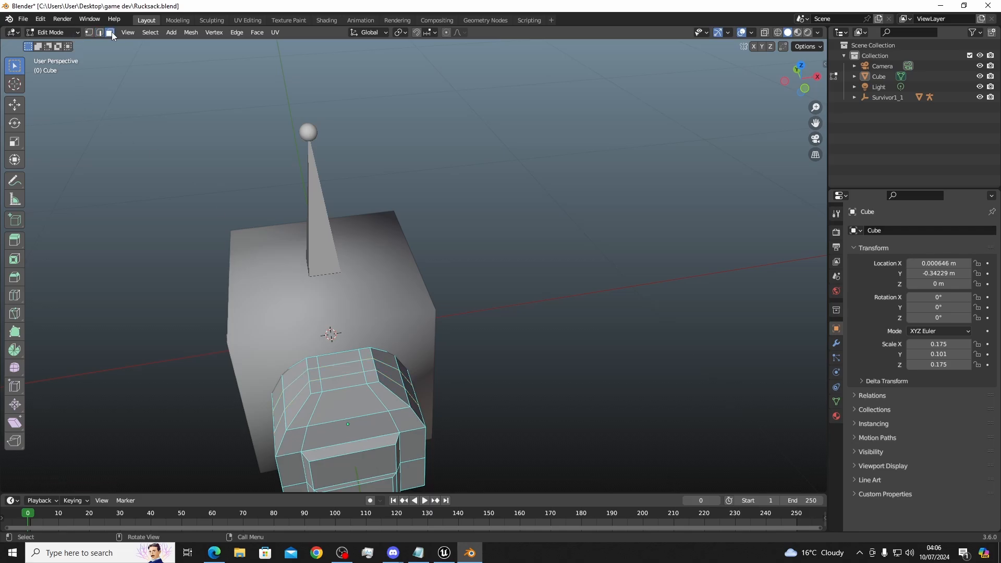
left_click(343, 371)
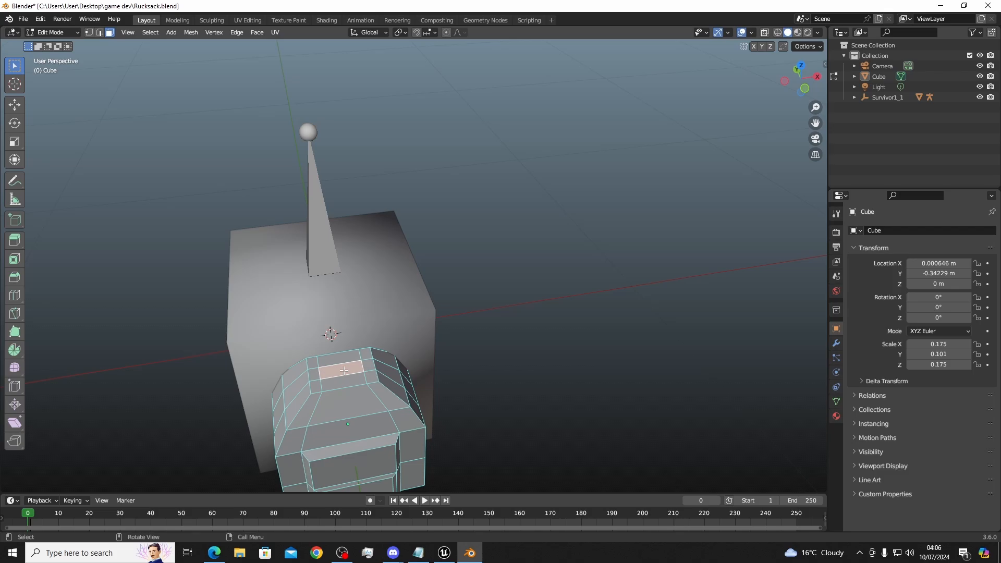
key("g")
right_click(342, 353)
key("e")
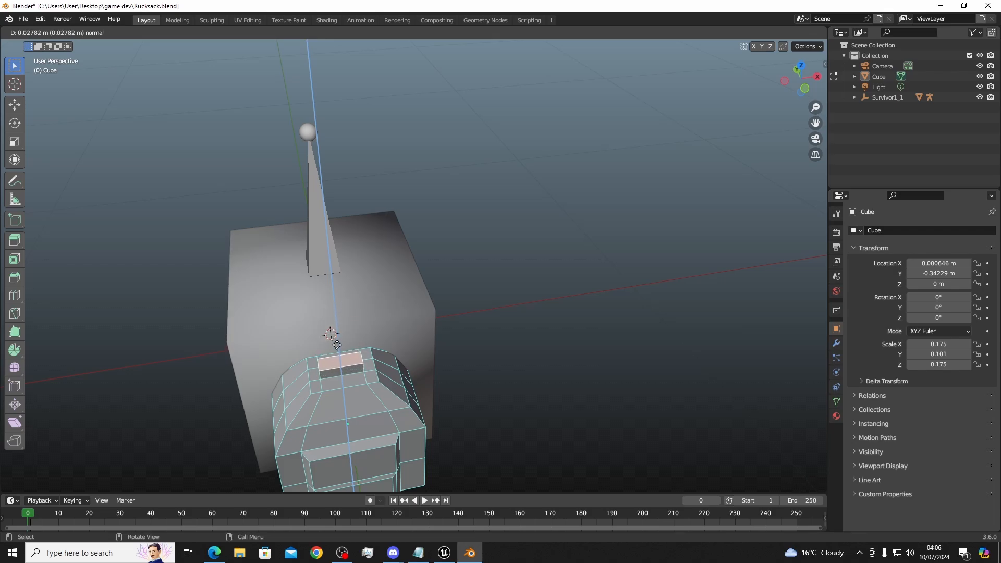
left_click(337, 345)
middle_click_drag(334, 367, 335, 334)
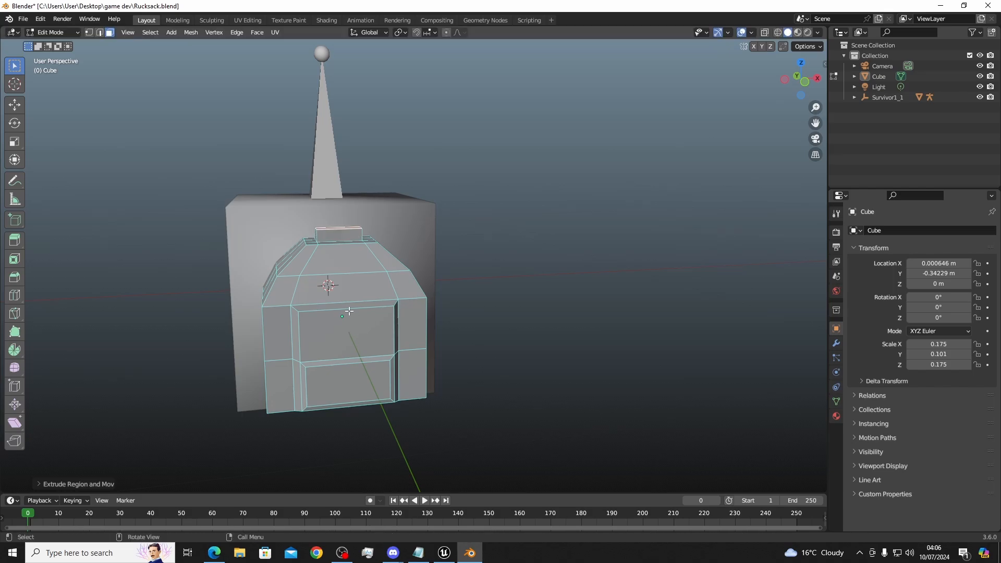
Lower the extruded top face by about 0.016 m along Z to leave a shallow raised handle block
middle_click_drag(349, 311, 330, 342)
scroll(314, 355, "up", 4)
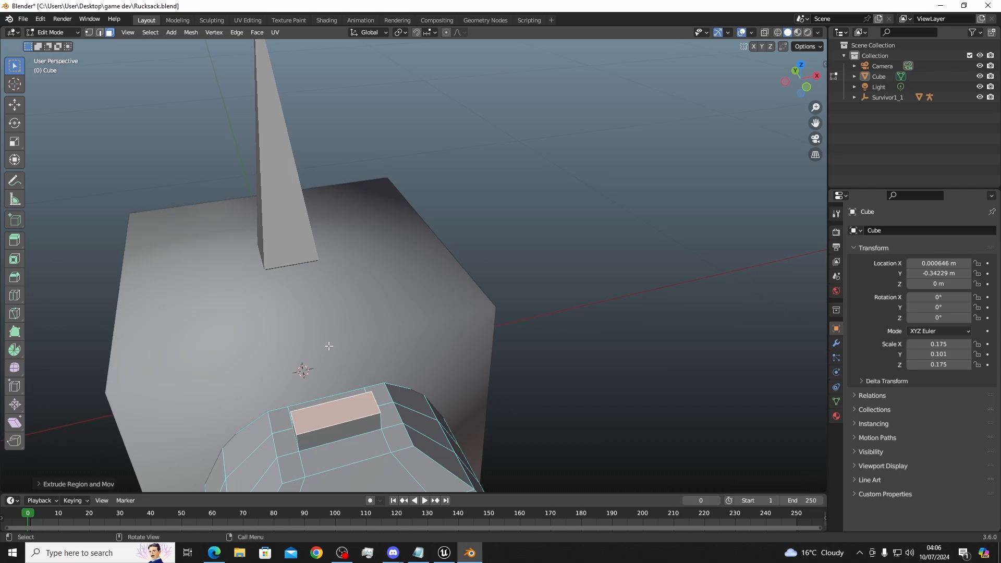
key("g")
key("y")
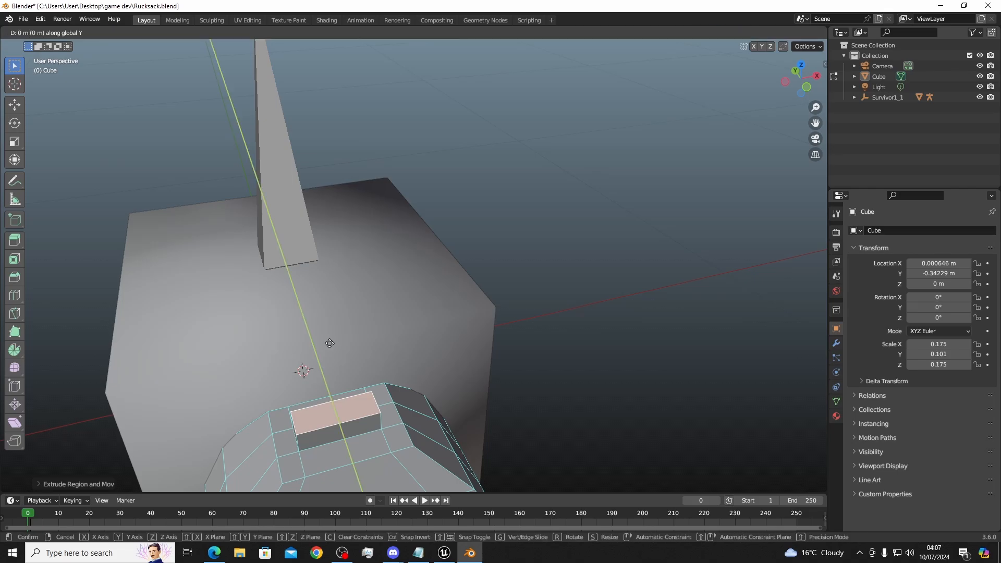
key("z")
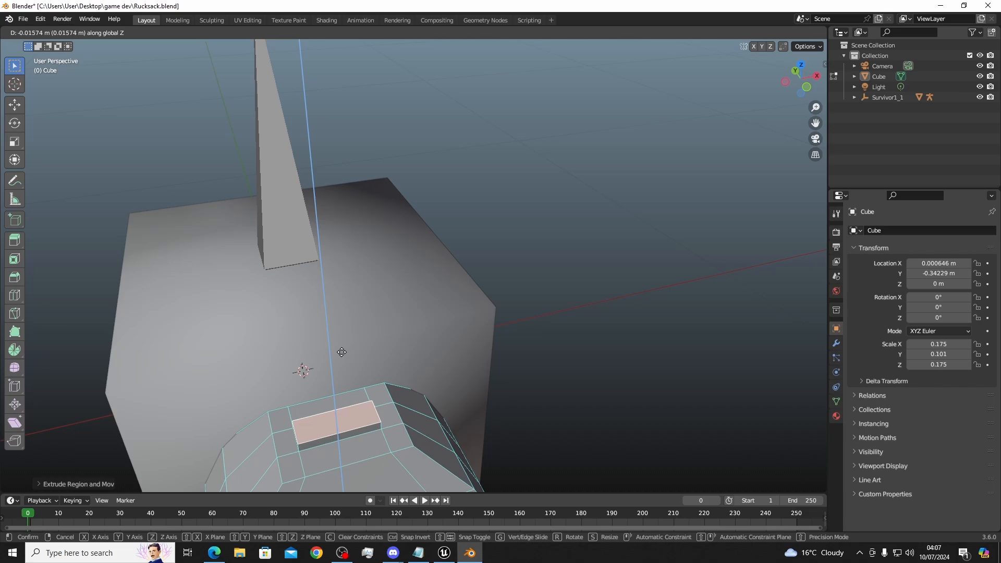
left_click(342, 353)
right_click(313, 333)
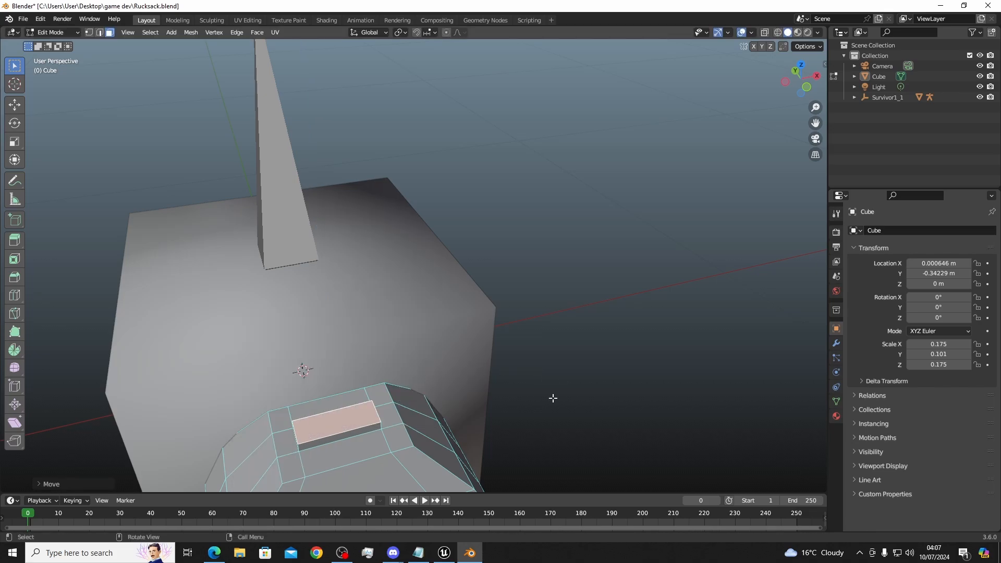
Select the lower middle face on one side of the rucksack and extrude it outward by about 0.02 m
middle_click_drag(552, 398, 543, 350)
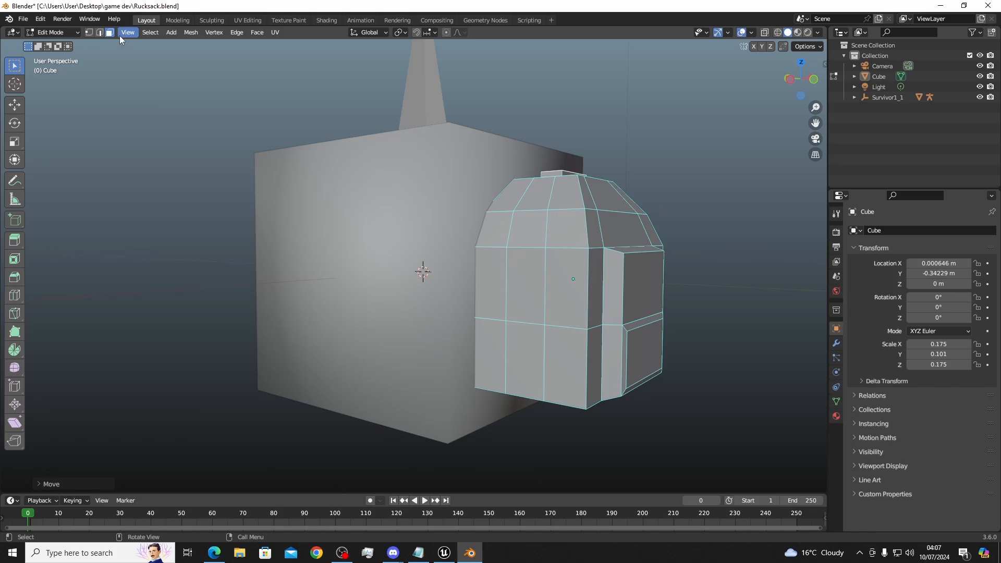
left_click(518, 359)
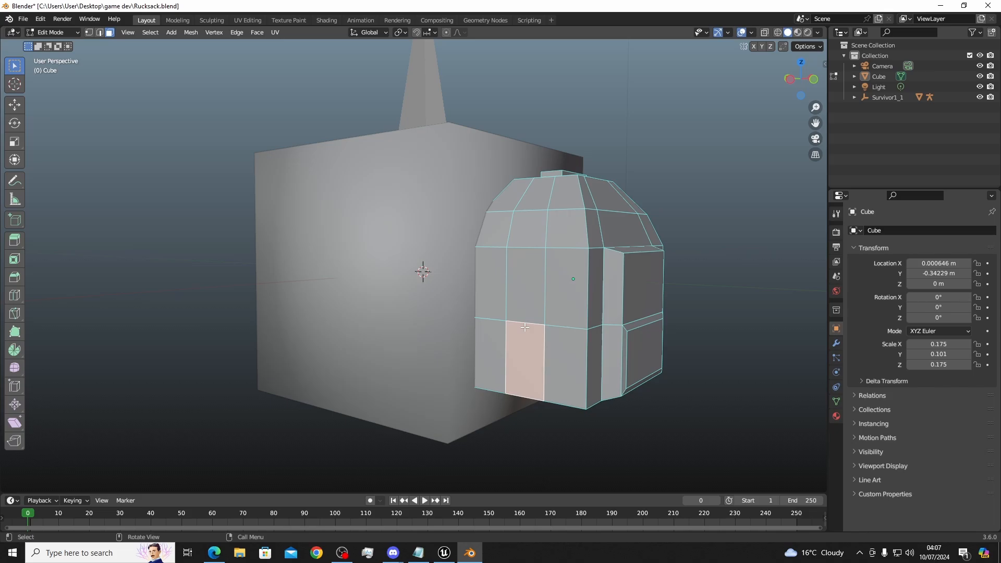
middle_click_drag(532, 311, 500, 326)
key("e")
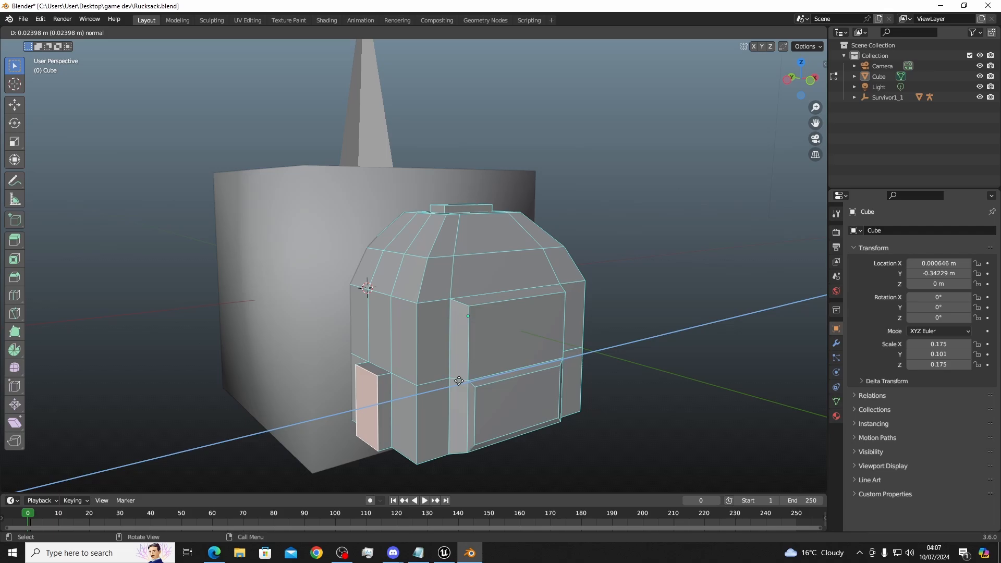
left_click(464, 382)
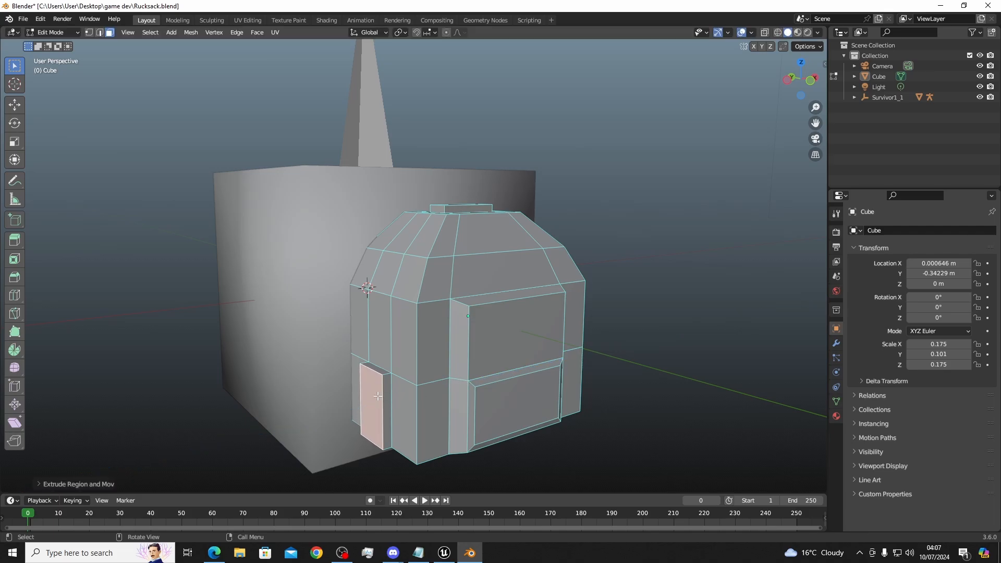
Scale the outer face of the extruded side pocket slightly narrower along Y
middle_click_drag(448, 389, 461, 414)
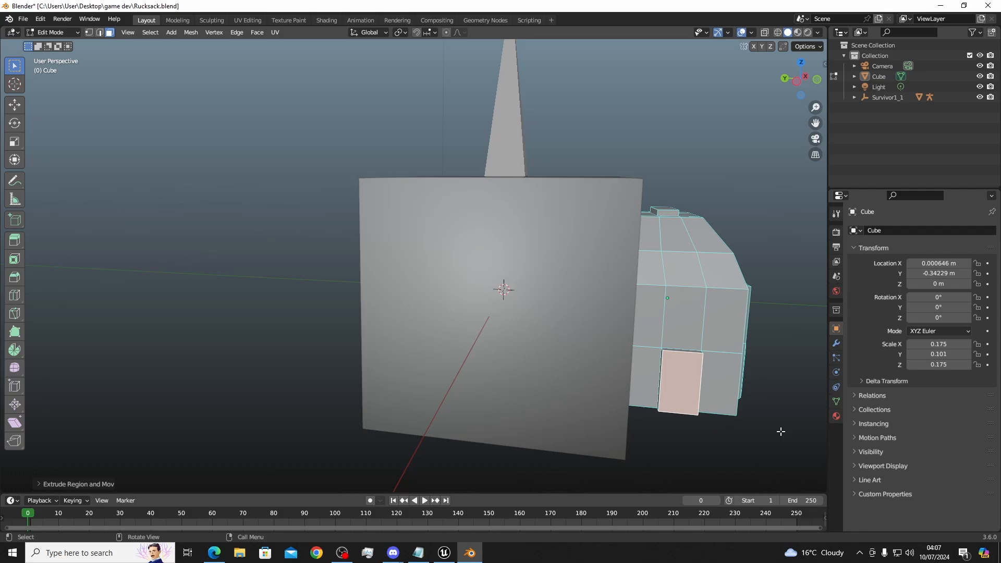
key("s")
key("y")
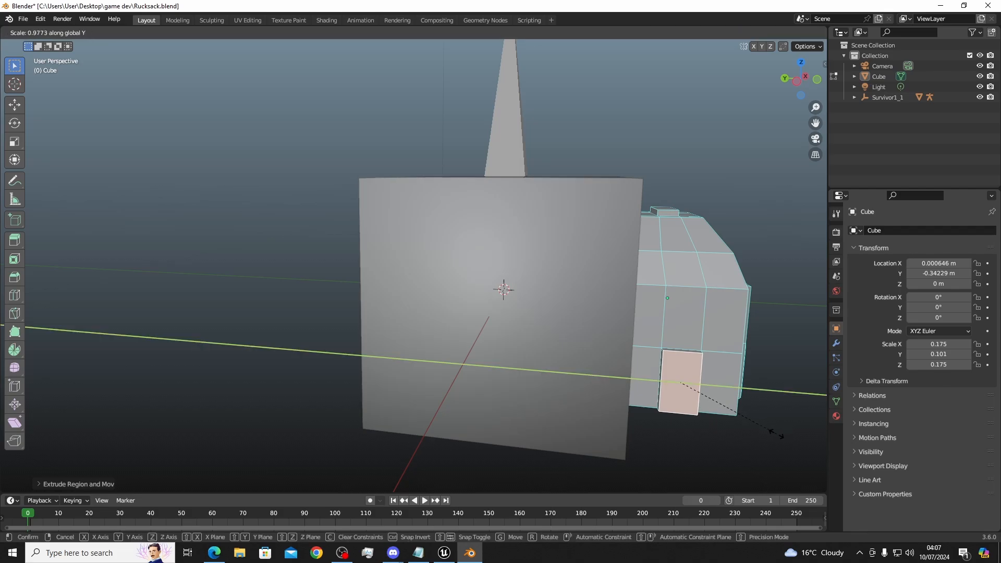
left_click(770, 430)
Select the lower middle face on the opposite side of the rucksack and extrude it slightly outward as a second side pocket
middle_click_drag(714, 433, 415, 400)
scroll(265, 359, "up", 2)
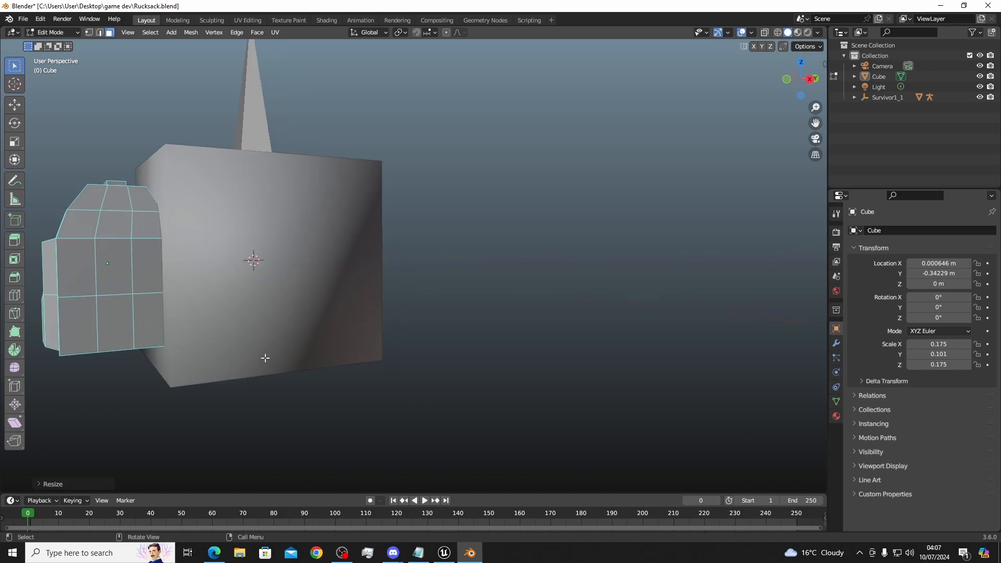
middle_click_drag(190, 350, 195, 351)
left_click(116, 336)
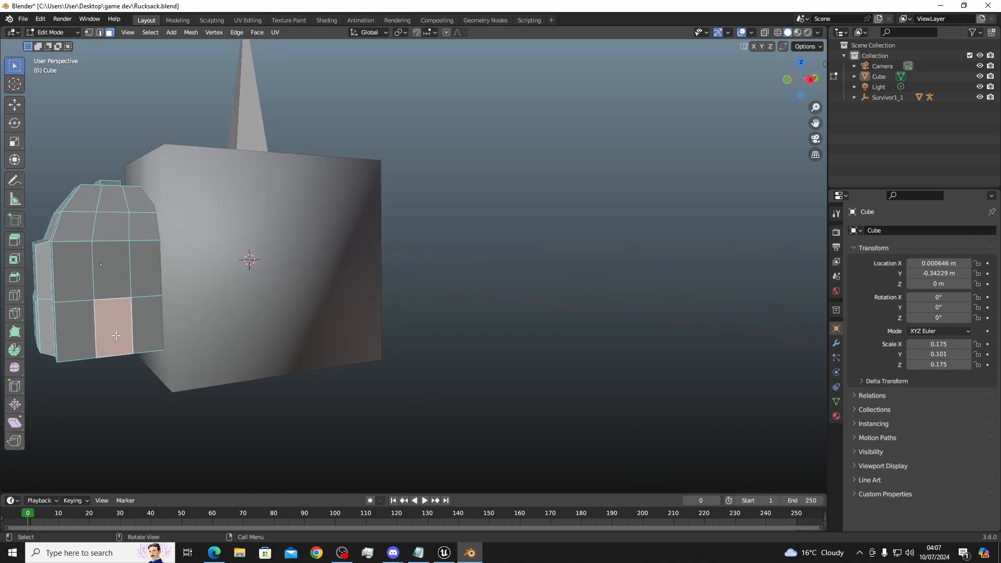
middle_click_drag(115, 336, 158, 341)
key("e")
left_click(192, 348)
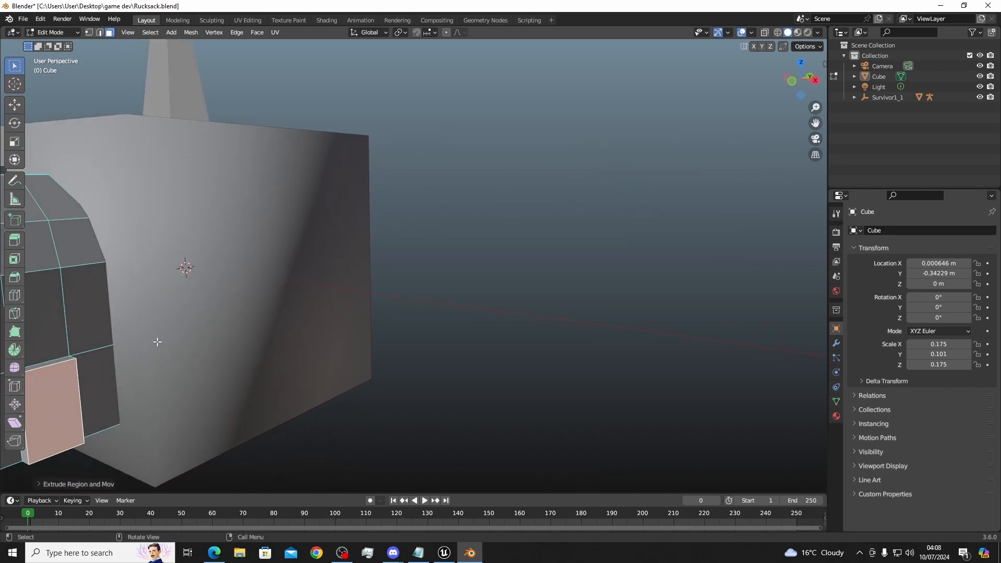
Scale the outer face of the second side pocket slightly narrower along Y
key("s")
key("y")
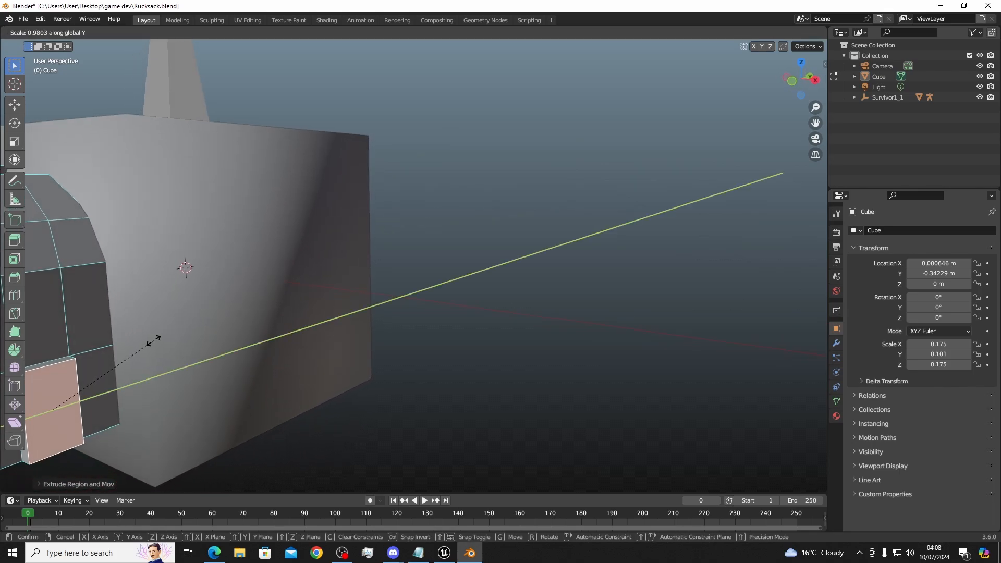
left_click(134, 346)
middle_click_drag(134, 346, 193, 374)
middle_click_drag(214, 362, 236, 401)
scroll(261, 362, "down", 3)
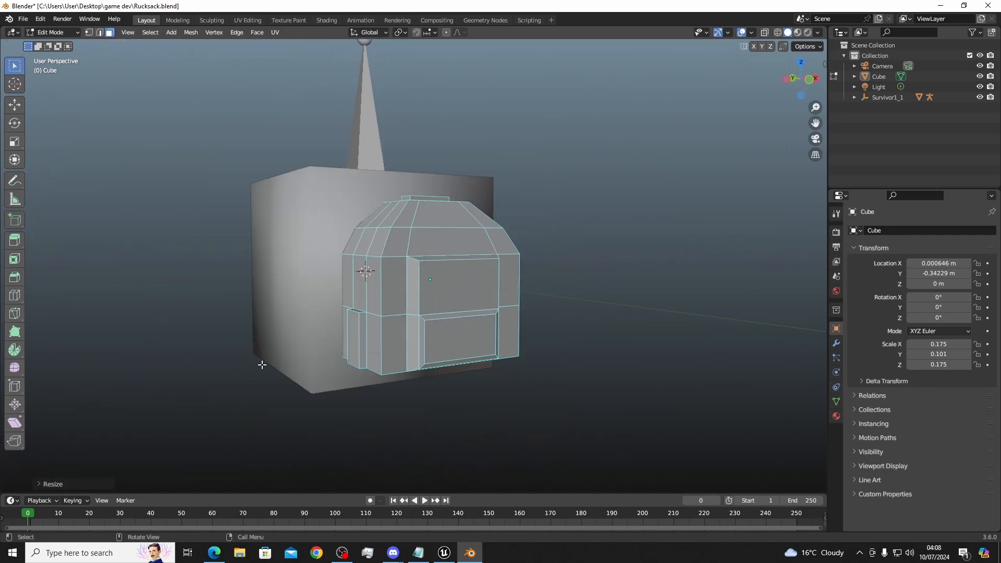
Try a single vertical loop cut through the middle column of the rucksack's side, returning to face selection
middle_click_drag(261, 362, 278, 397)
scroll(375, 421, "up", 3)
middle_click_drag(428, 434, 428, 413)
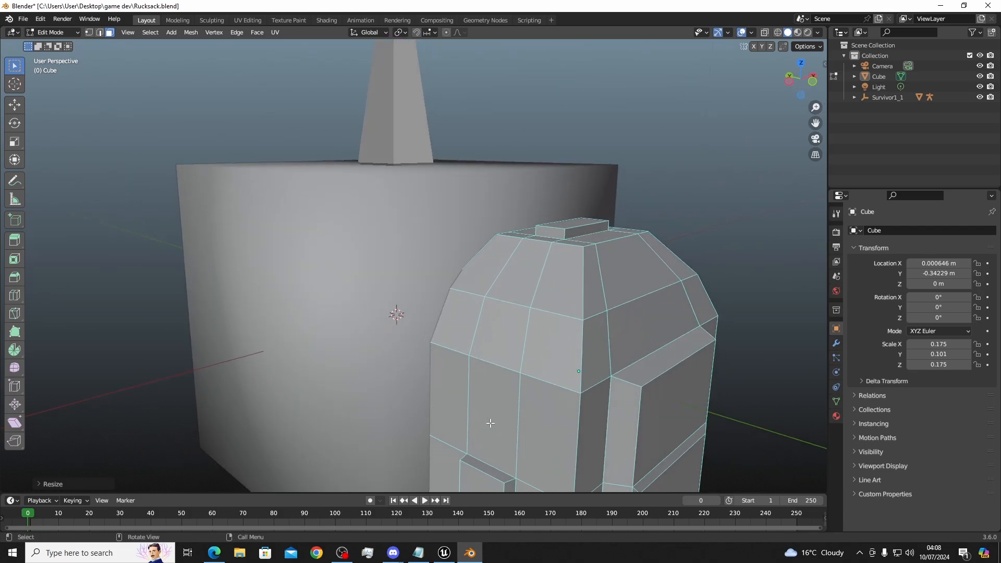
key("ctrl+r")
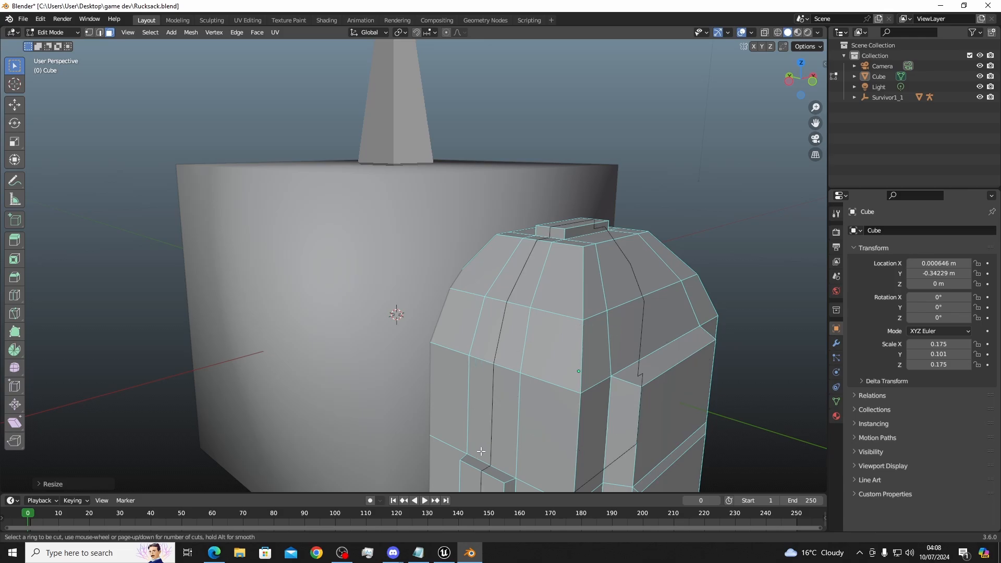
scroll(481, 451, "up", 1)
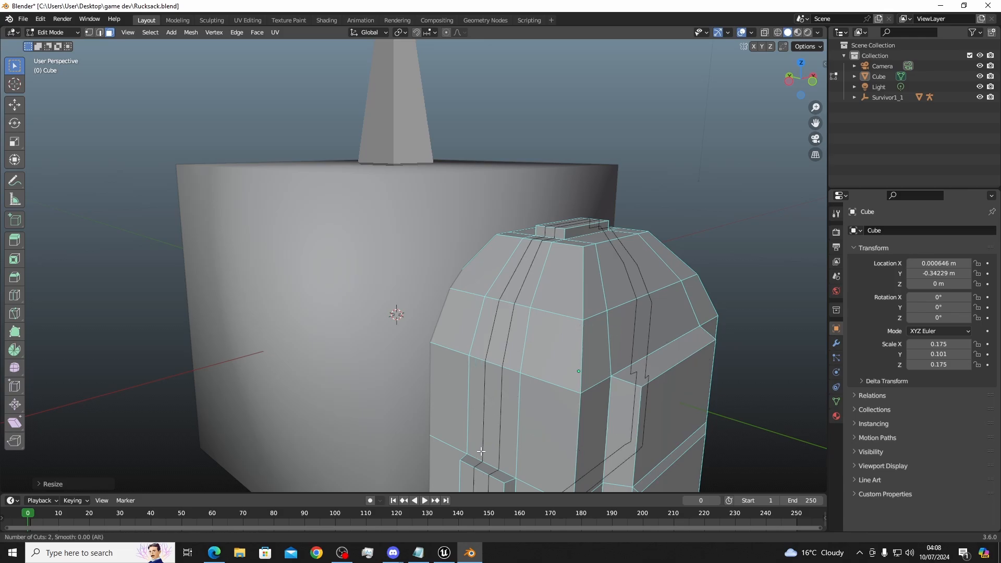
scroll(480, 452, "down", 1)
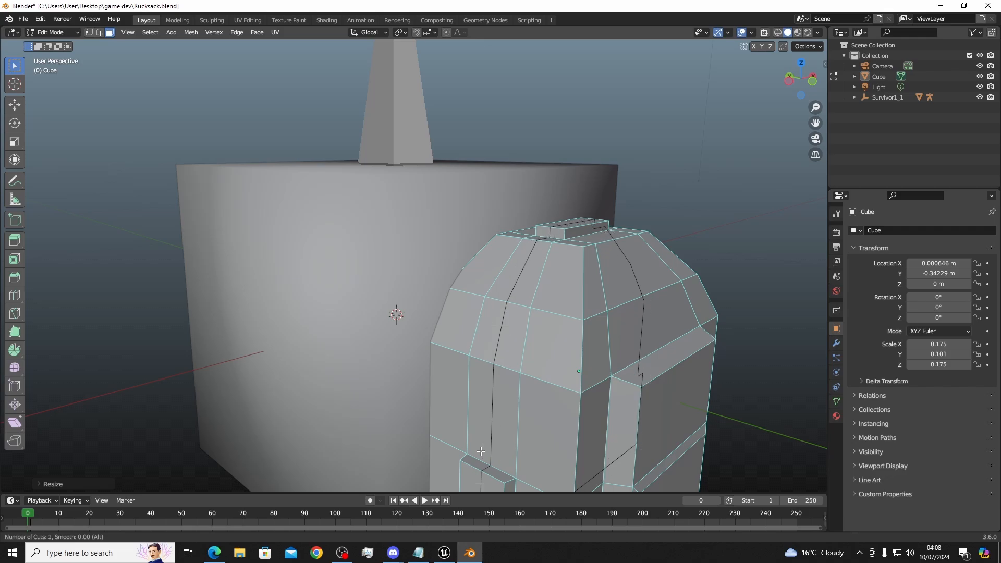
left_click(481, 451)
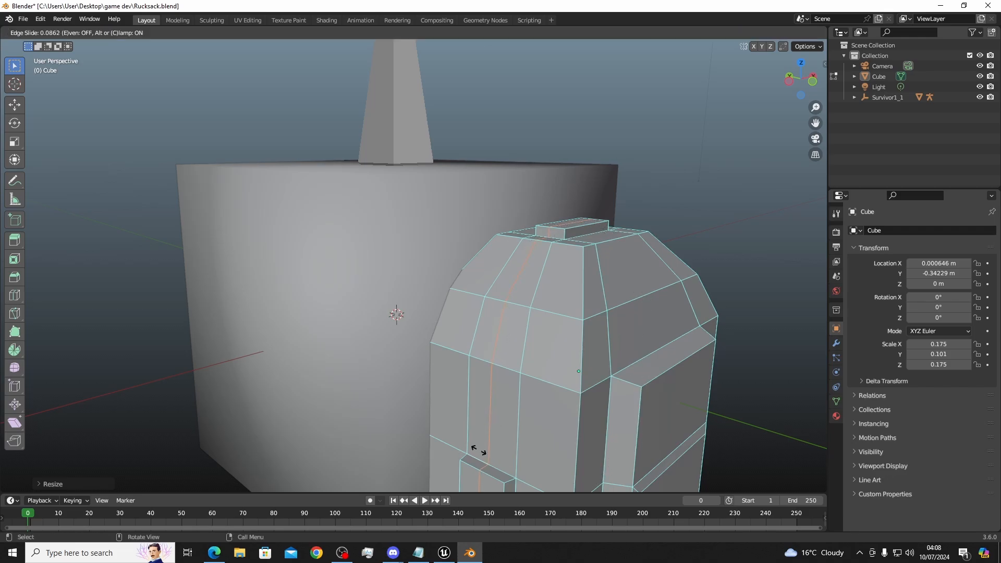
left_click(478, 450)
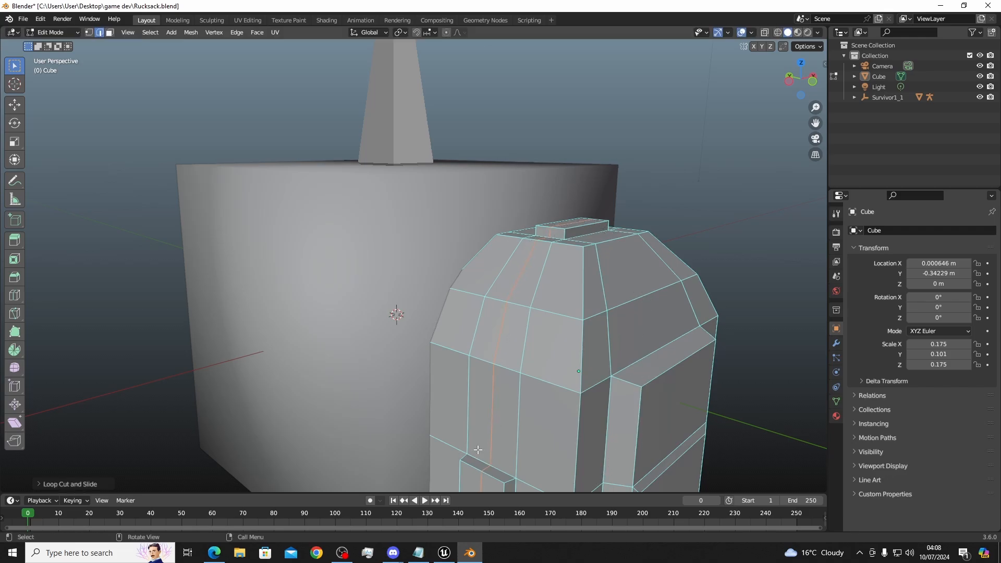
key("3")
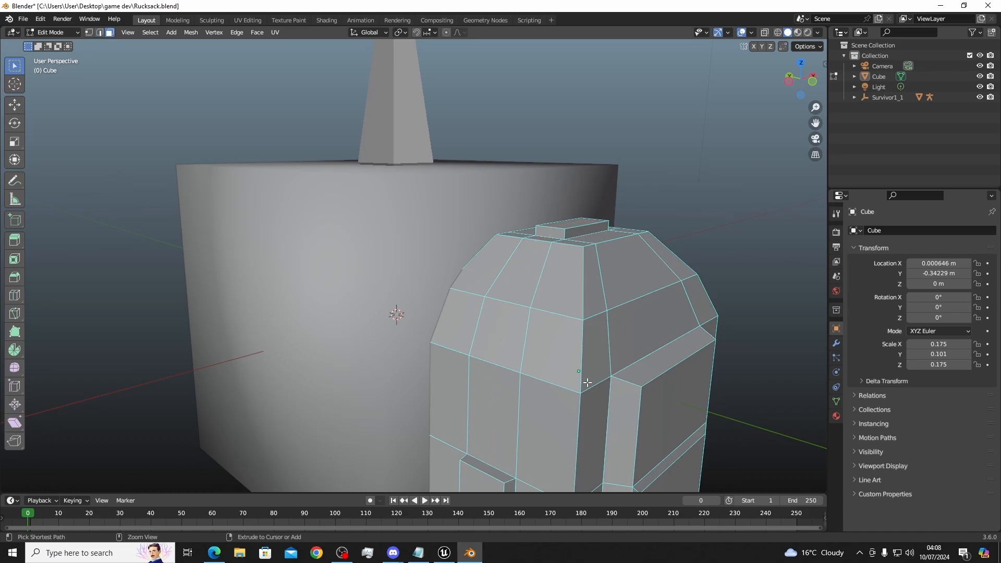
Examine the rucksack's side pockets, top handle block and outer pocket from several angles
middle_click_drag(588, 382, 479, 435)
scroll(479, 436, "down", 6)
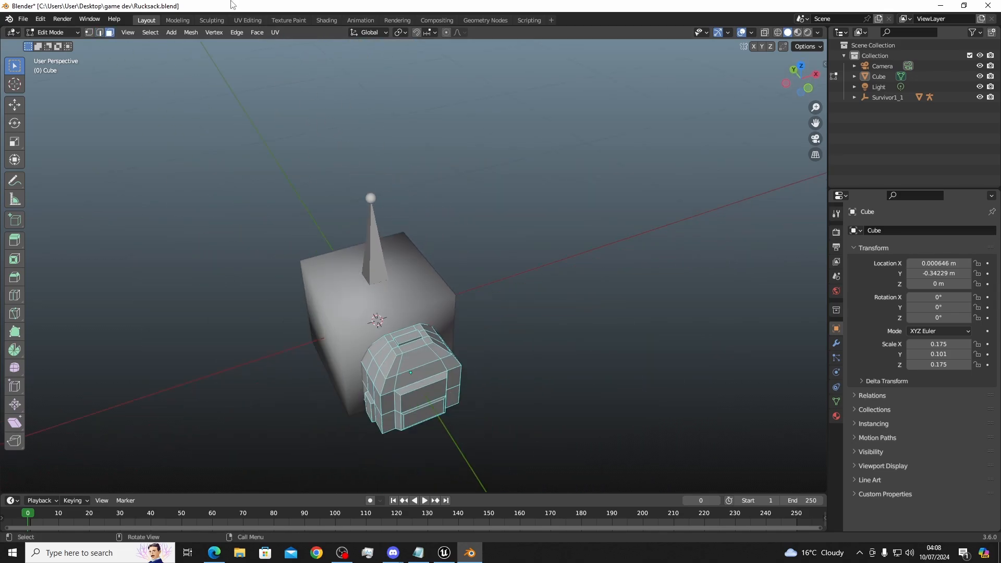
middle_click_drag(396, 296, 408, 268)
scroll(409, 269, "up", 4)
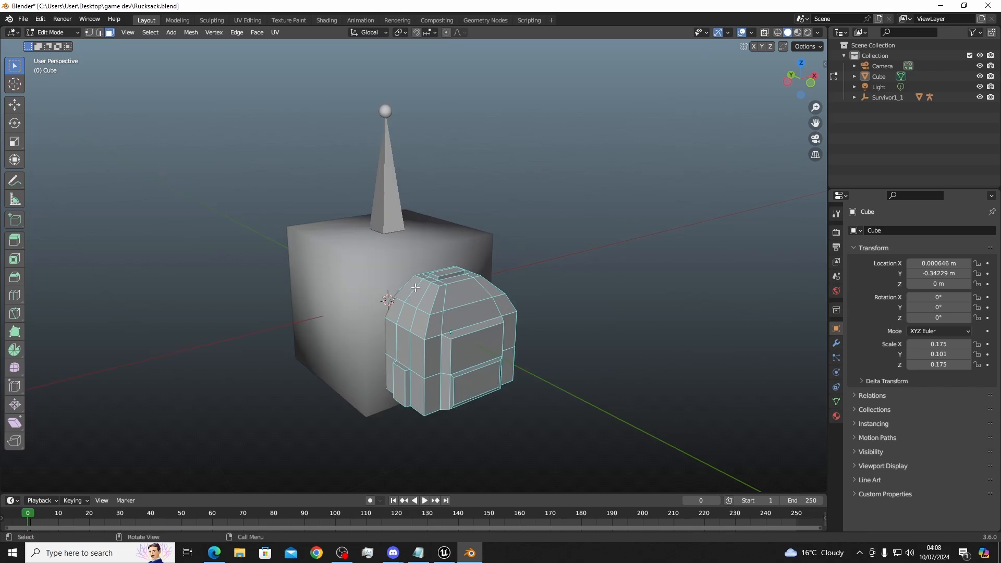
middle_click_drag(428, 310, 501, 324)
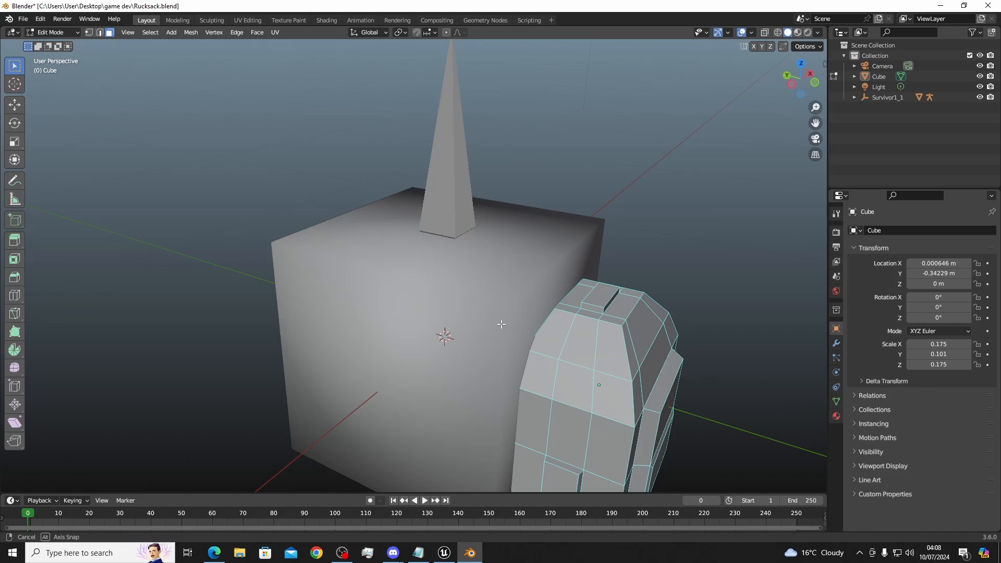
middle_click_drag(501, 324, 420, 328)
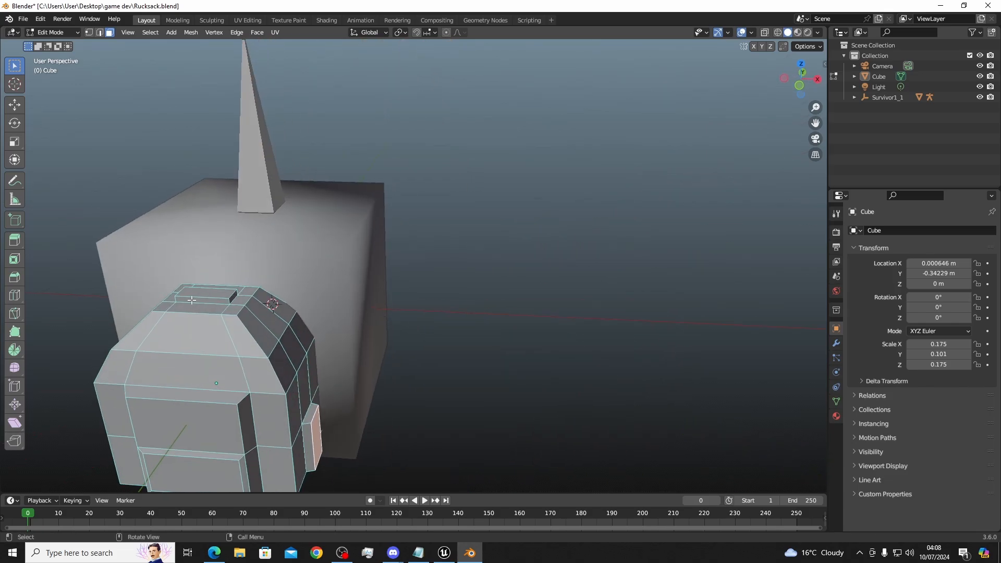
middle_click_drag(192, 300, 272, 289)
scroll(458, 331, "up", 2)
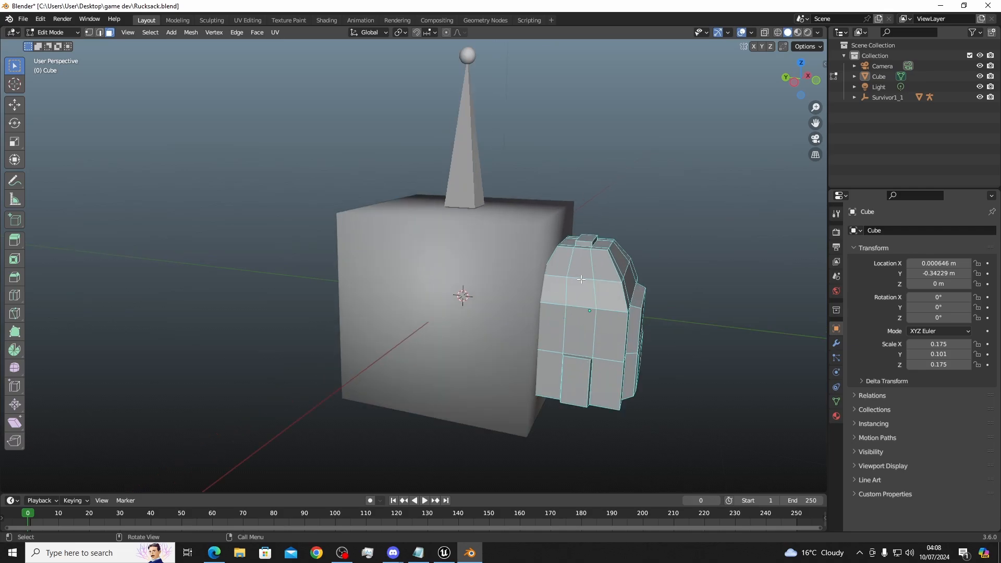
Select all of the rucksack's mesh, leaving its position as it is
key("g")
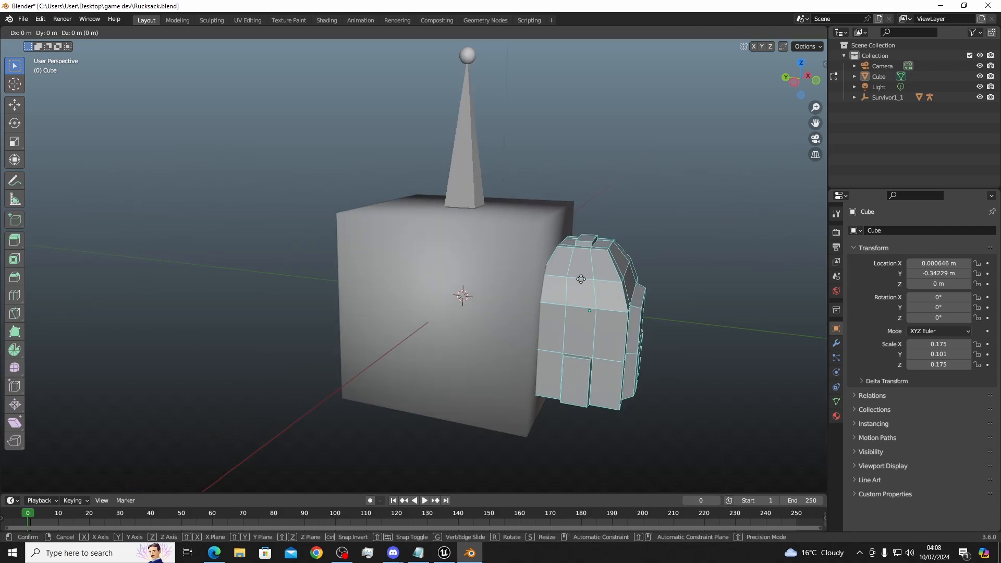
right_click(737, 322)
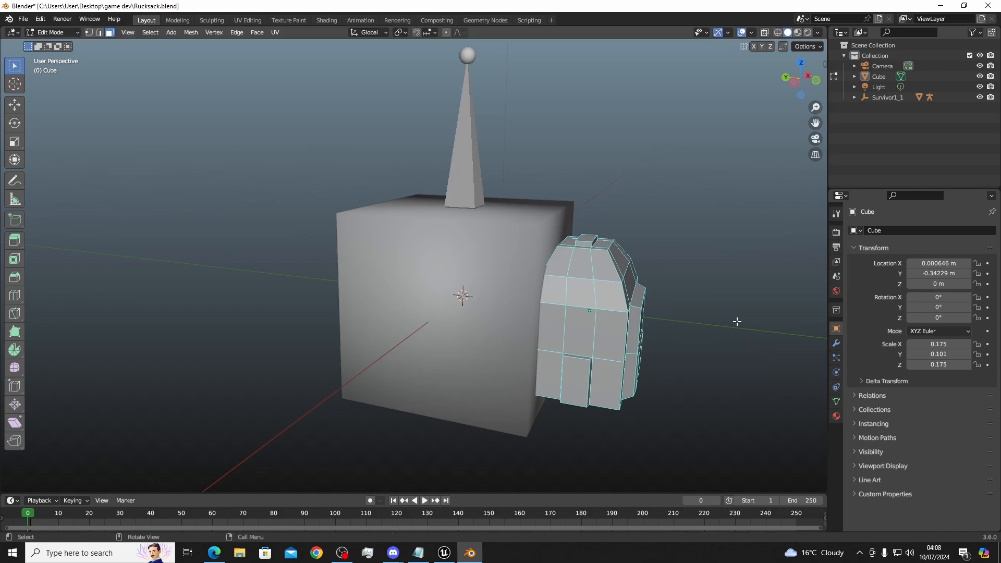
key("a")
key("g")
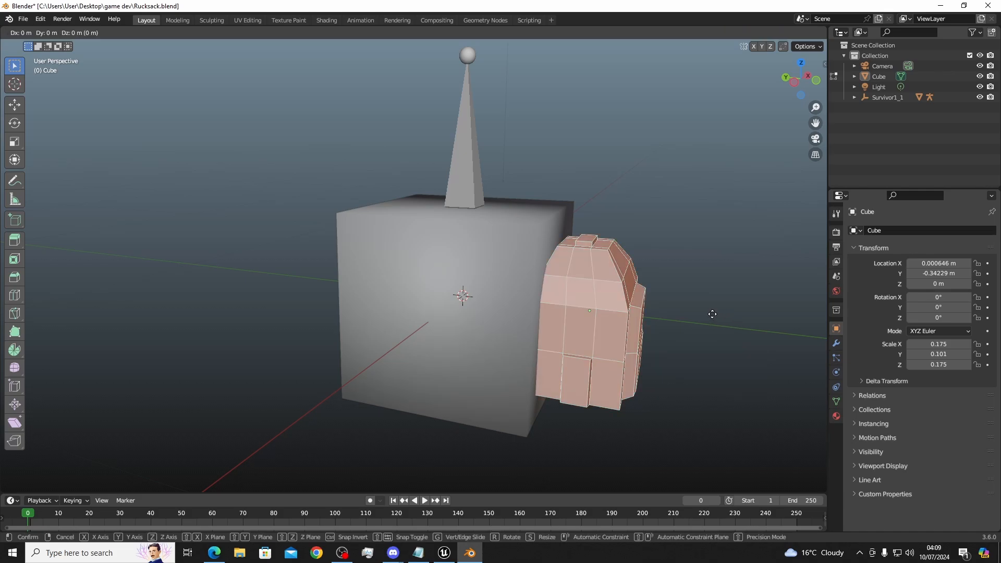
right_click(712, 314)
Try moving the selected rucksack mesh along Y away from the large block and back again
middle_click_drag(712, 313, 650, 314)
key("g")
key("y")
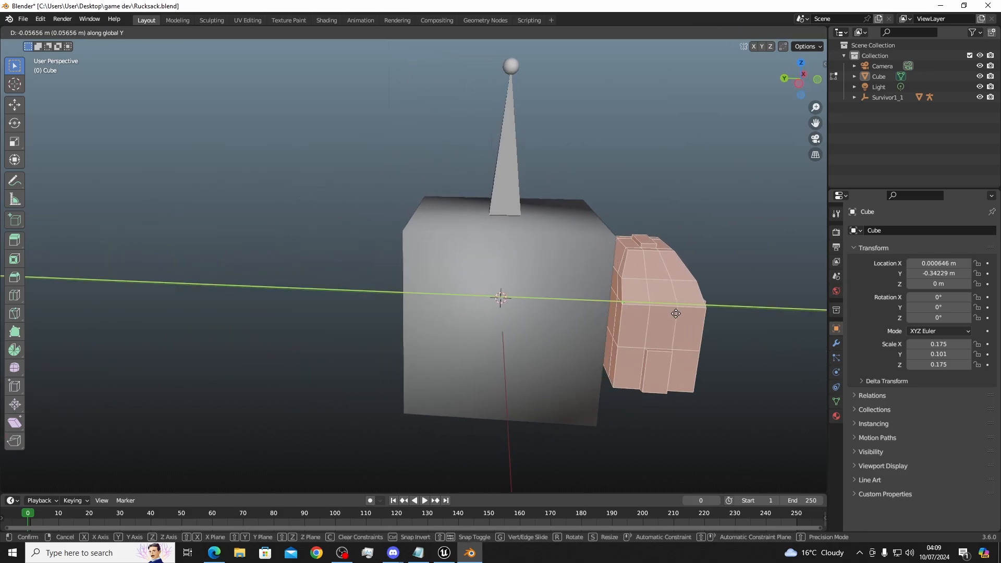
left_click(740, 317)
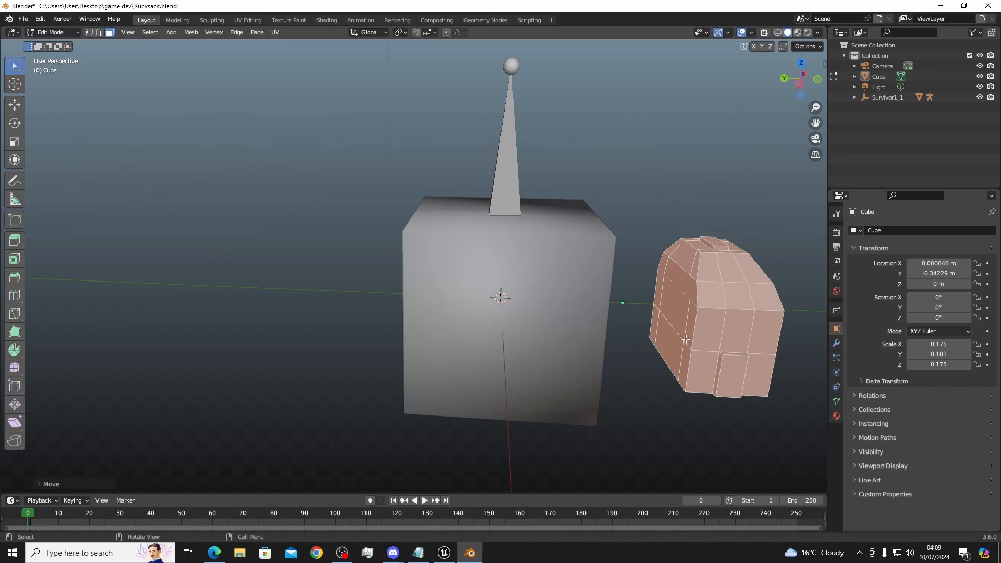
mouse_move(686, 340)
middle_mouse_down()
mouse_move(639, 336)
mouse_move(688, 334)
mouse_move(668, 339)
middle_mouse_up()
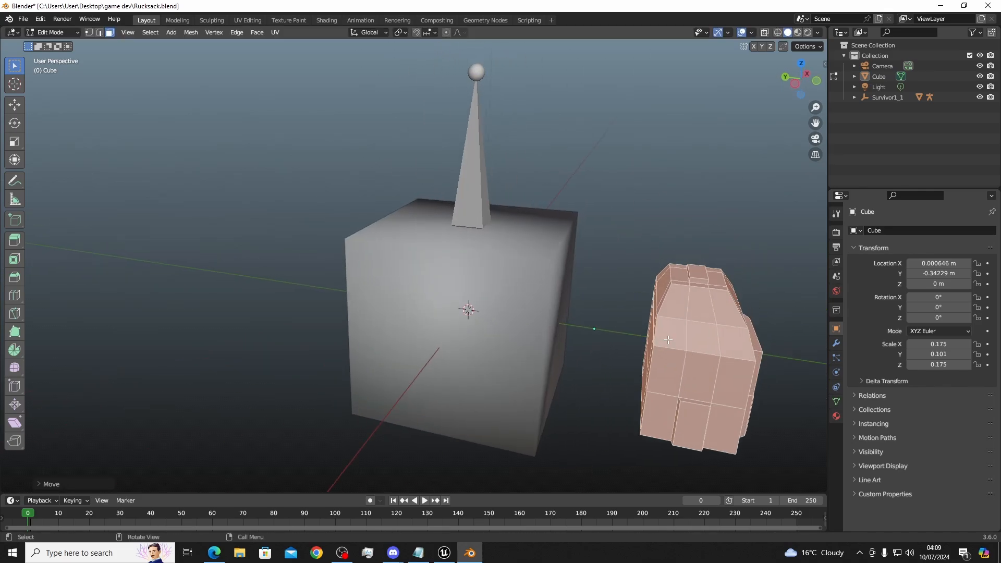
key("g")
key("y")
left_click(660, 331)
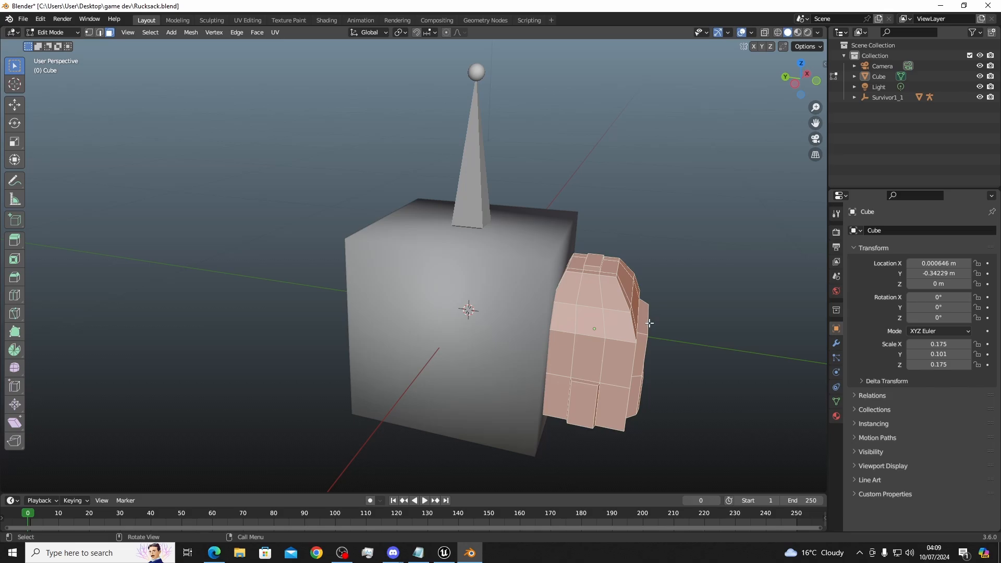
Move the selected rucksack mesh about 0.2 m along negative Y, clear of the large block
key("g")
key("y")
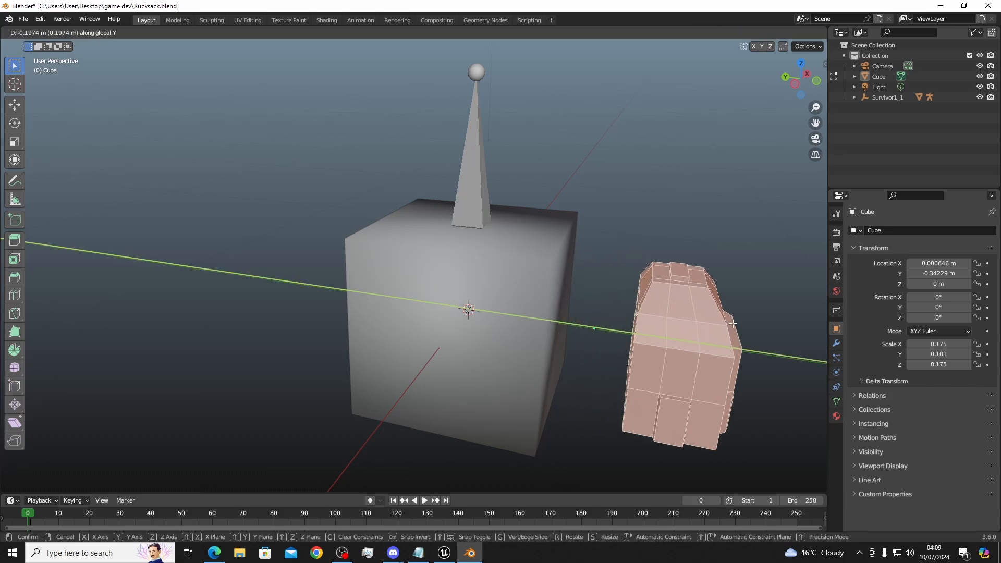
left_click(666, 295)
Add two vertical edge loops down the middle of the rucksack's back using a two-cut Loop Cut
scroll(664, 289, "up", 3)
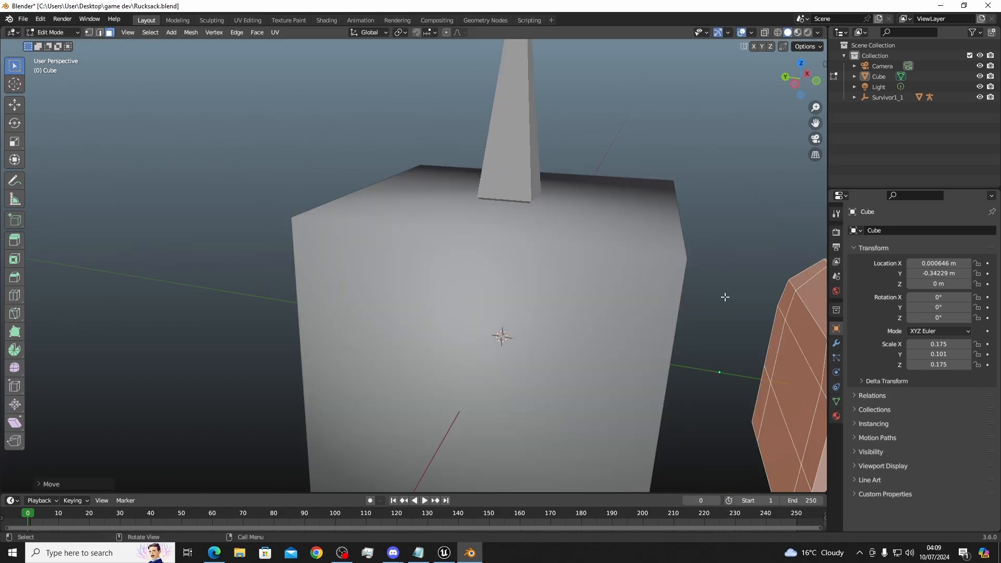
scroll(724, 296, "down", 2)
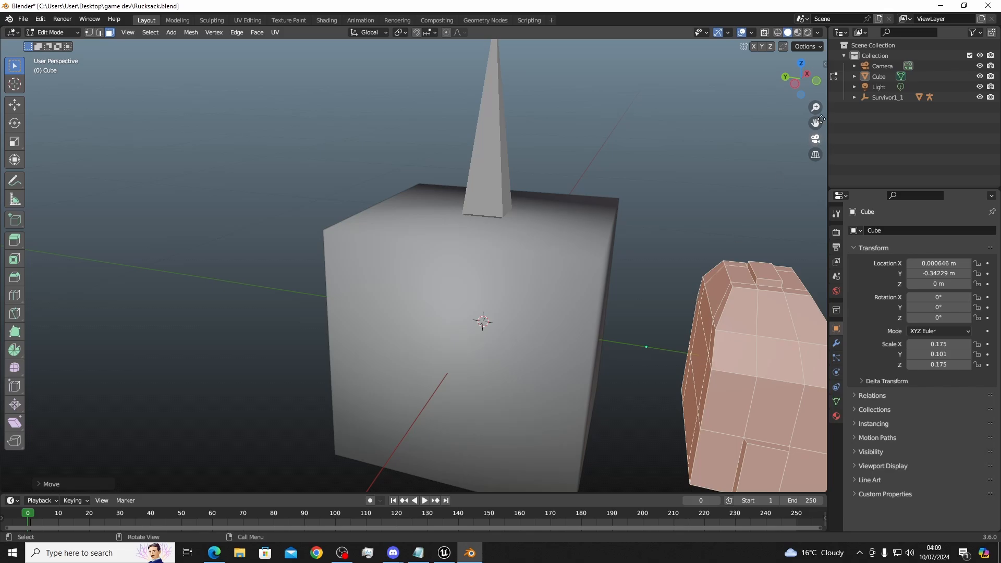
left_click_drag(815, 123, 597, 37)
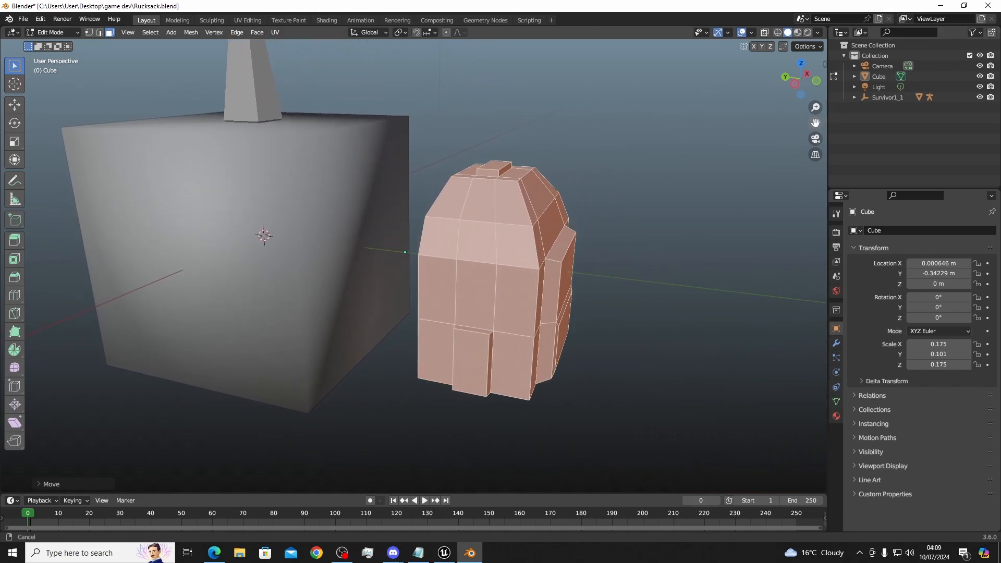
right_click(632, 262)
middle_click_drag(583, 218, 585, 178)
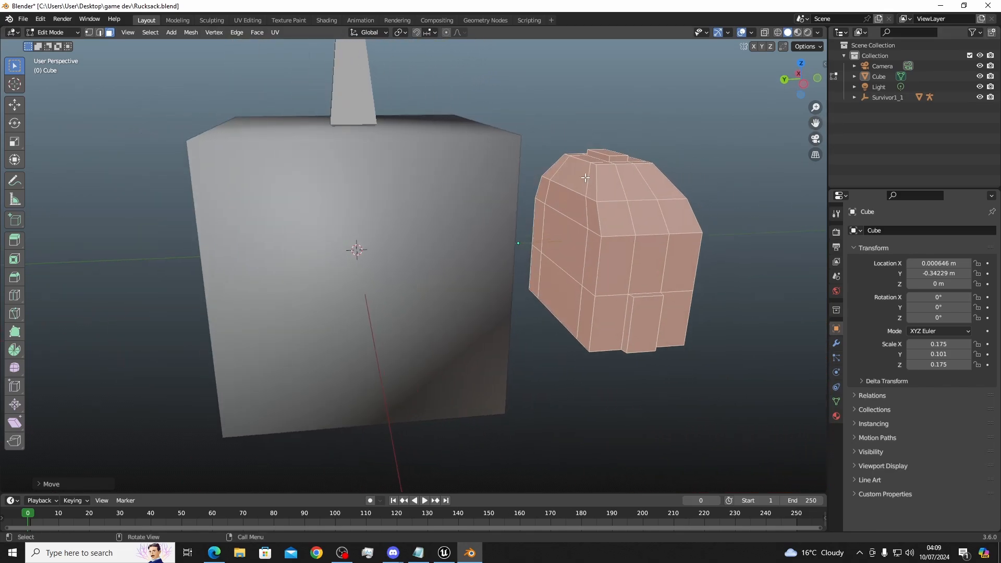
left_click_drag(813, 126, 750, 139)
scroll(605, 279, "up", 1)
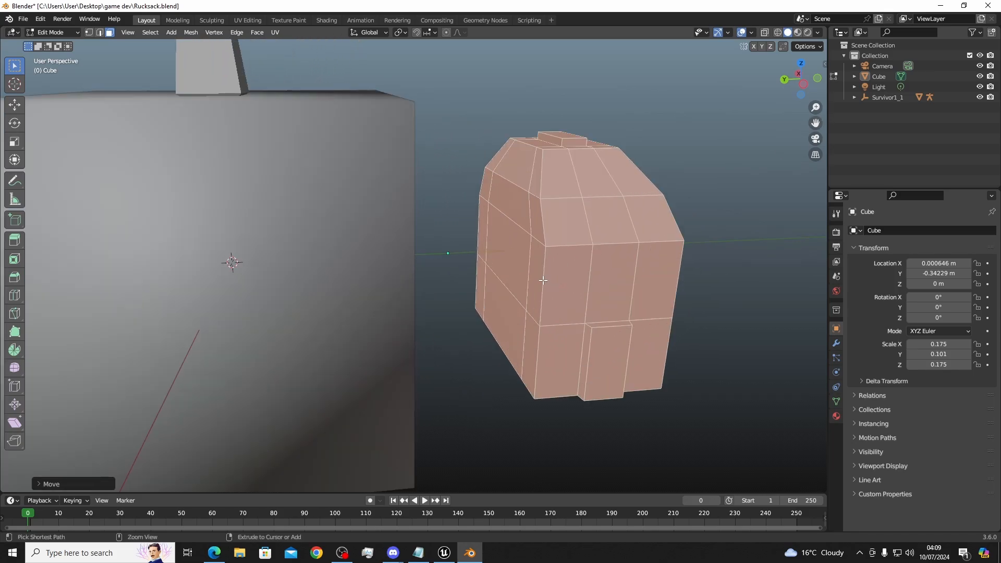
key("ctrl+r")
scroll(507, 293, "up", 1)
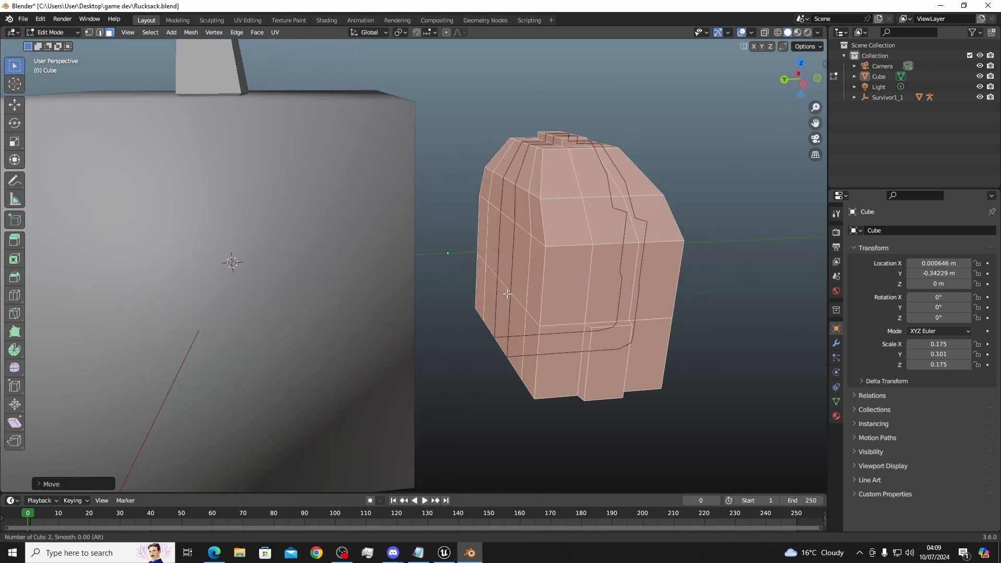
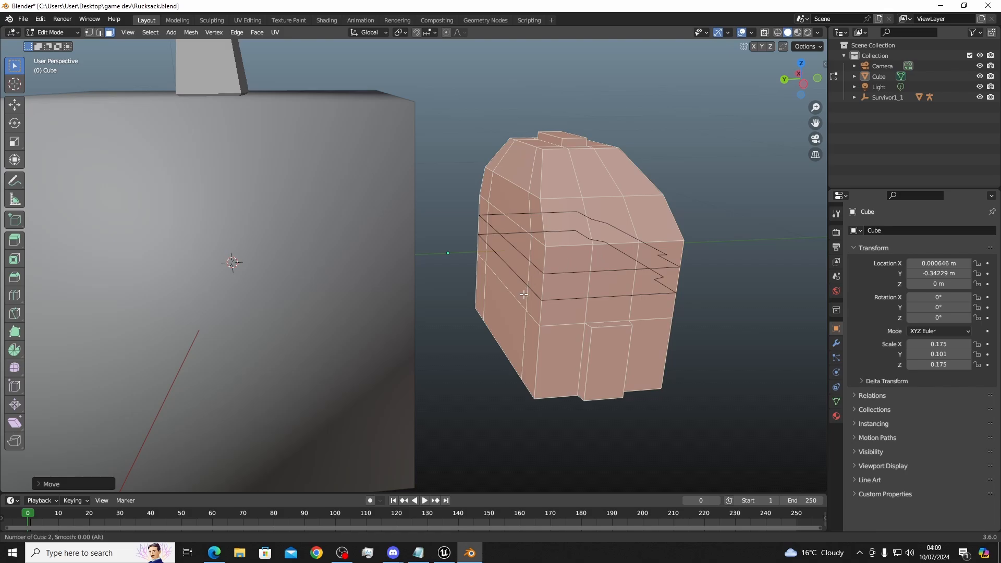
scroll(490, 333, "up", 1)
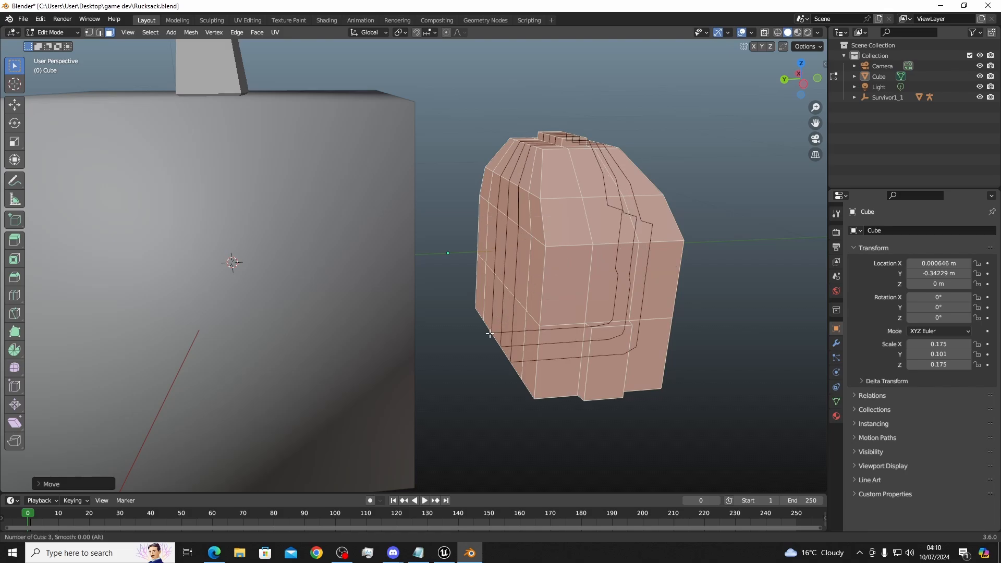
scroll(490, 333, "down", 1)
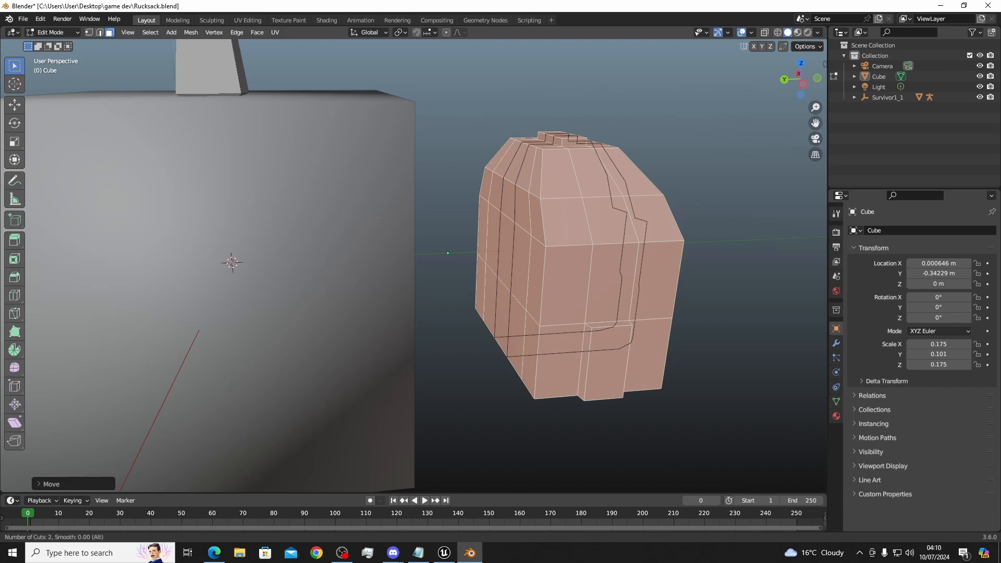
left_click(490, 333)
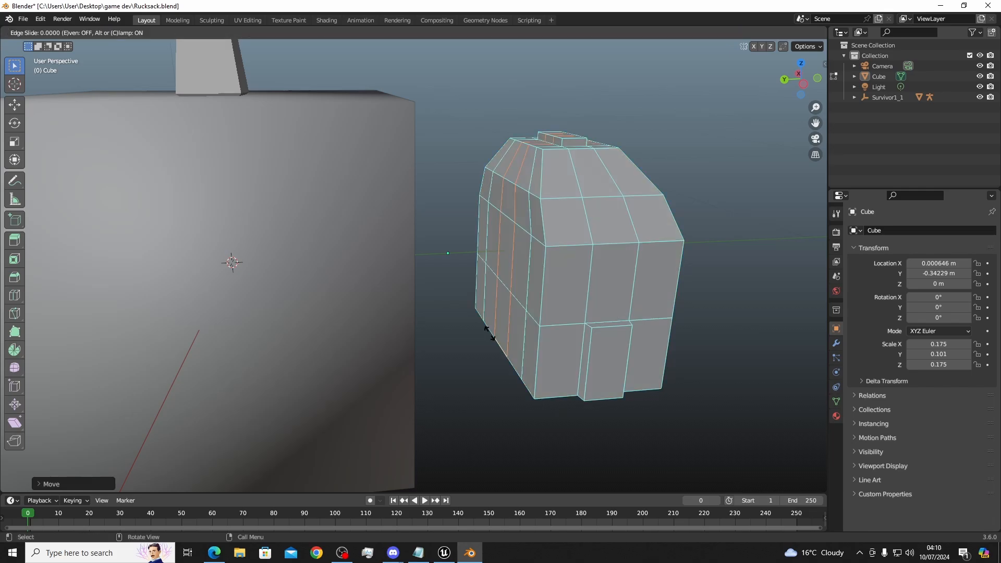
left_click(489, 333)
middle_click_drag(537, 264, 547, 273)
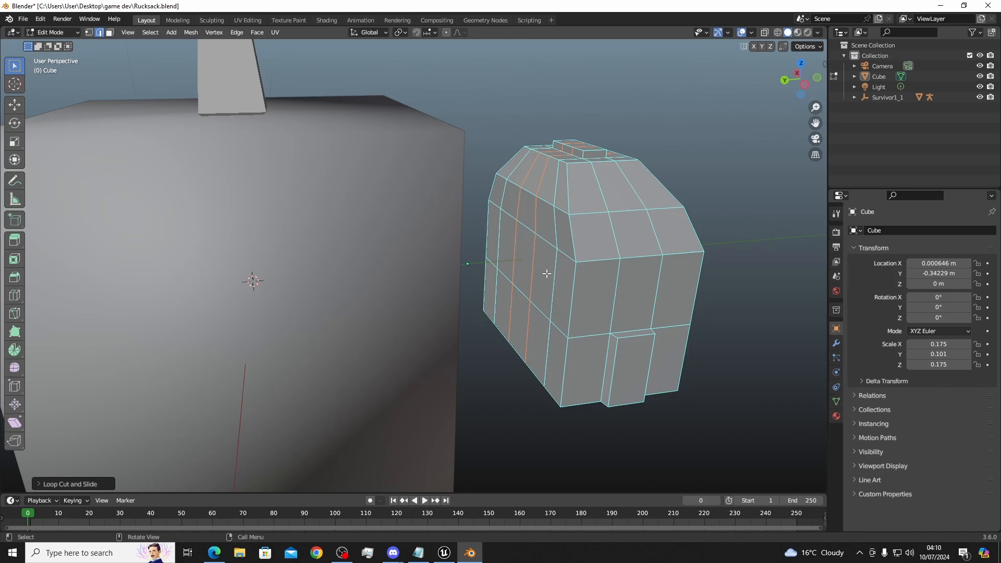
middle_click_drag(544, 271, 545, 238)
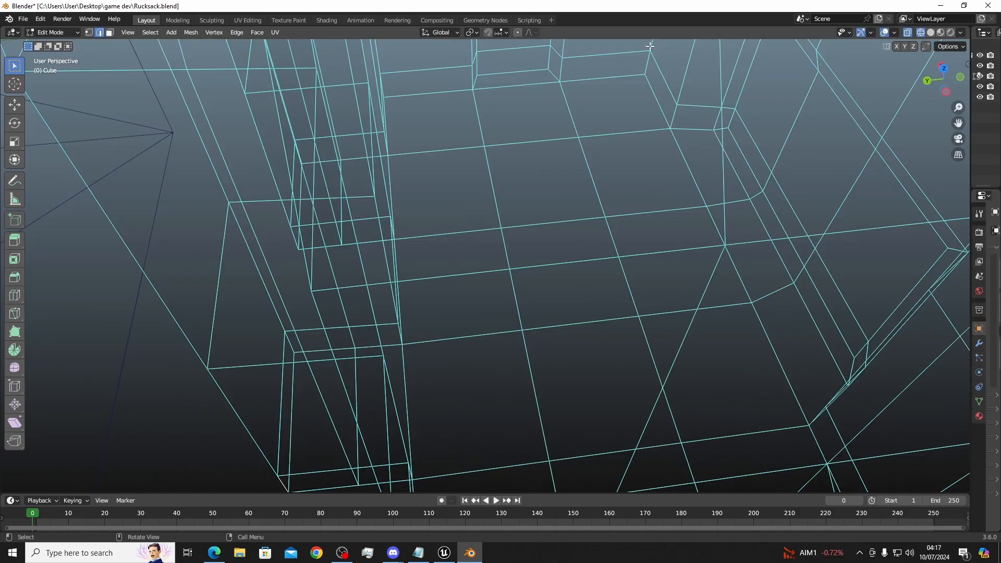
Switch the viewport to solid shading and select the short cross edges on the strap's outer side, on the half nearest the bag
left_click(930, 32)
middle_click_drag(551, 179, 449, 172)
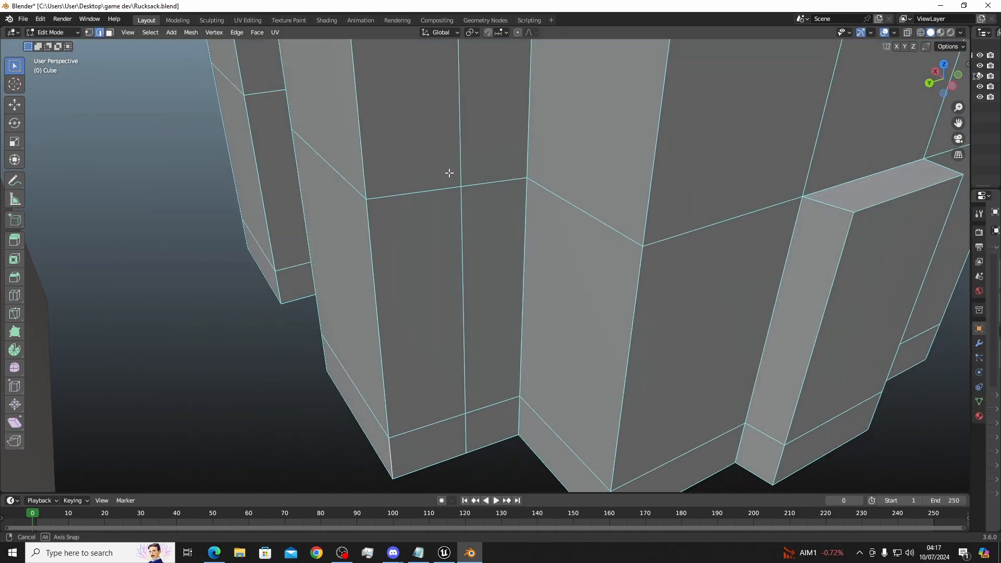
scroll(442, 243, "down", 3)
middle_click_drag(427, 233, 408, 249)
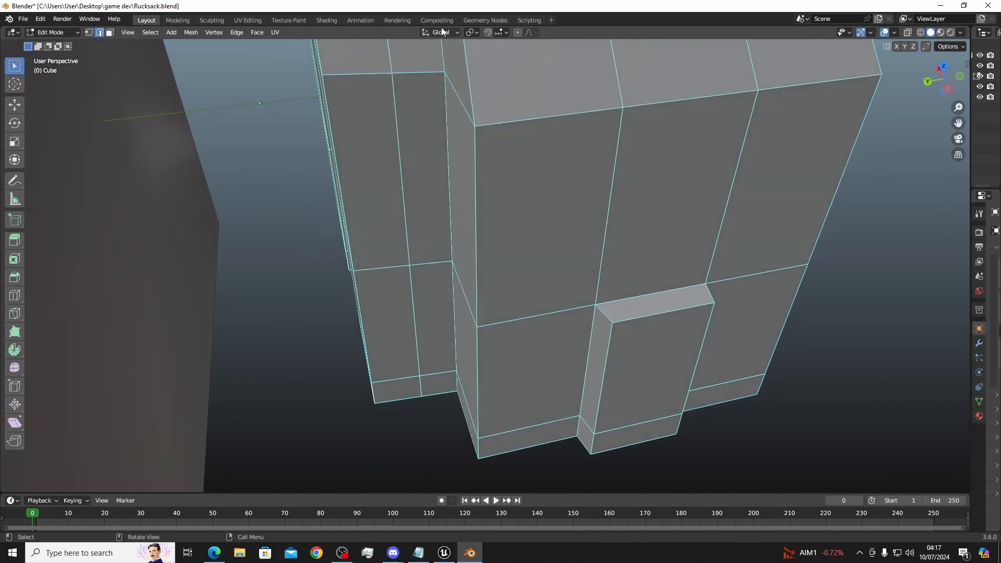
left_click(425, 279)
scroll(401, 186, "down", 4)
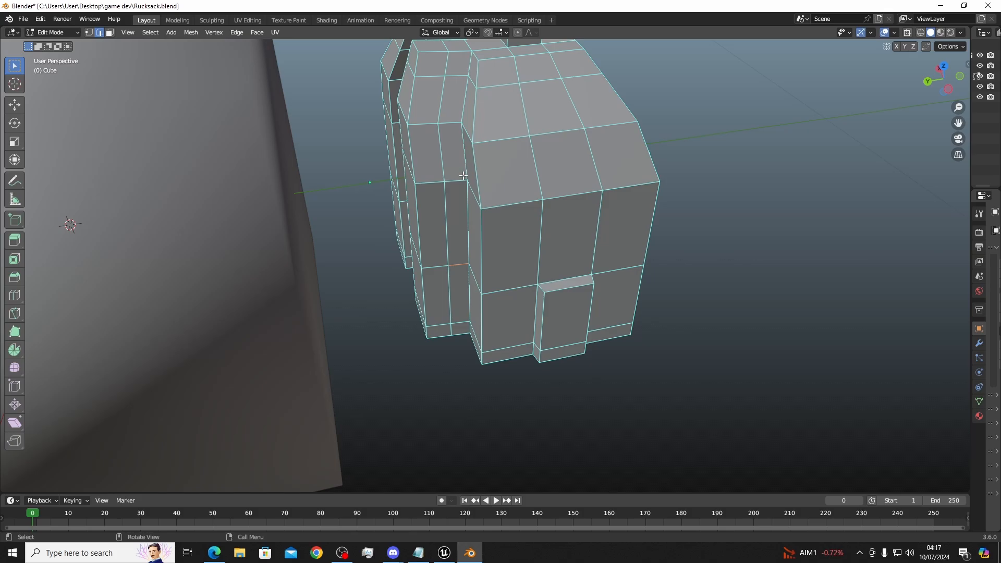
left_click(449, 179, "shift")
Select the matching cross edges on the strap's inner side and pick the upper and middle ones on its outer side
middle_click_drag(408, 144, 559, 157)
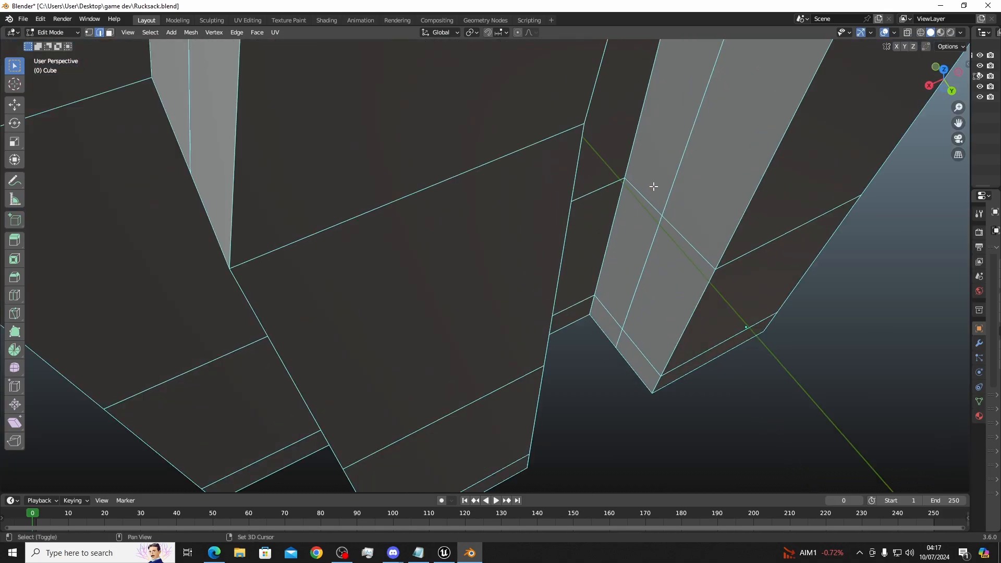
mouse_move(652, 186)
middle_mouse_down()
mouse_move(626, 197)
mouse_move(657, 187)
middle_mouse_up()
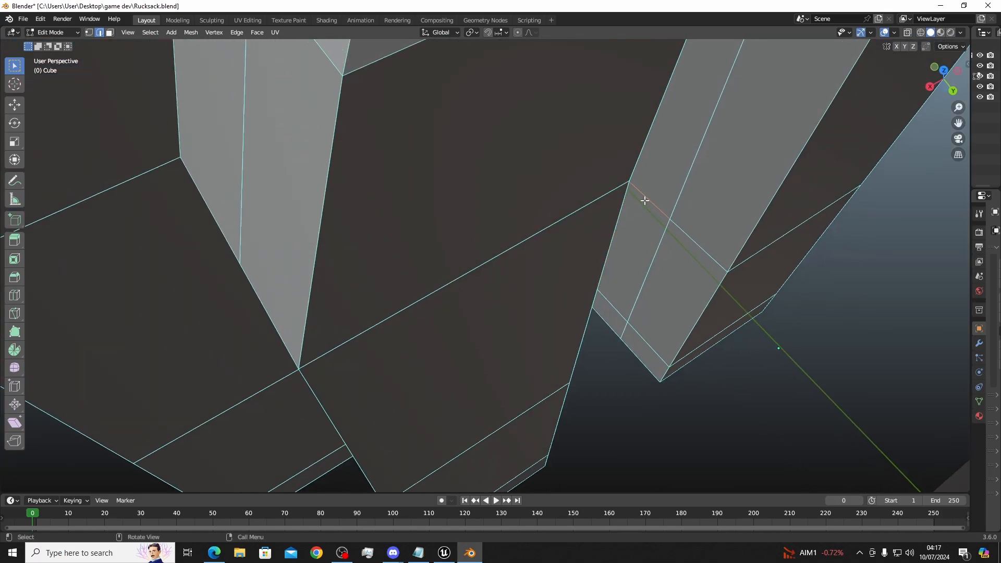
scroll(645, 197, "down", 3)
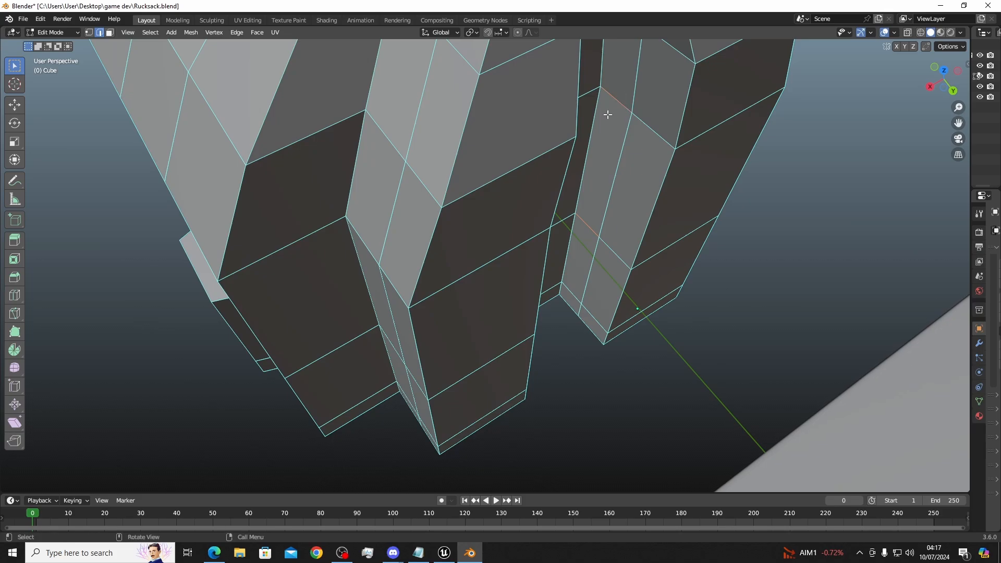
middle_click_drag(605, 111, 485, 161)
left_click_drag(476, 210, 471, 216, "shift")
middle_click_drag(455, 239, 451, 229)
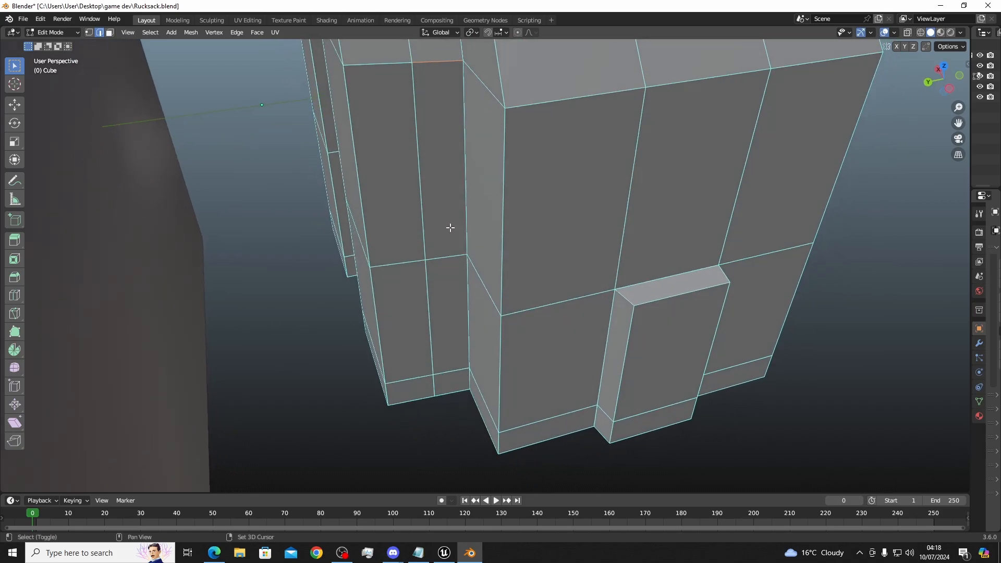
left_click_drag(452, 252, 446, 264, "shift")
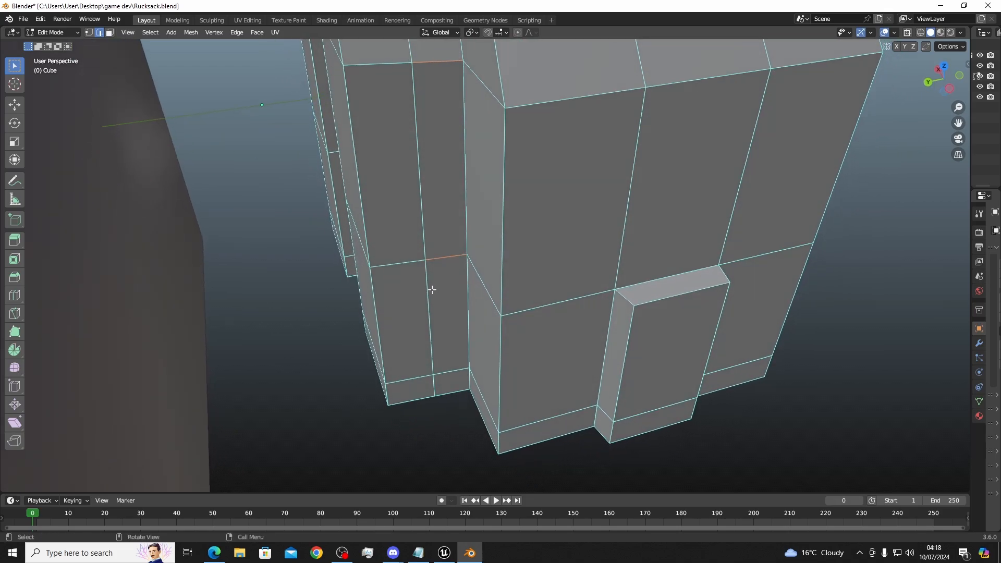
right_click(446, 260)
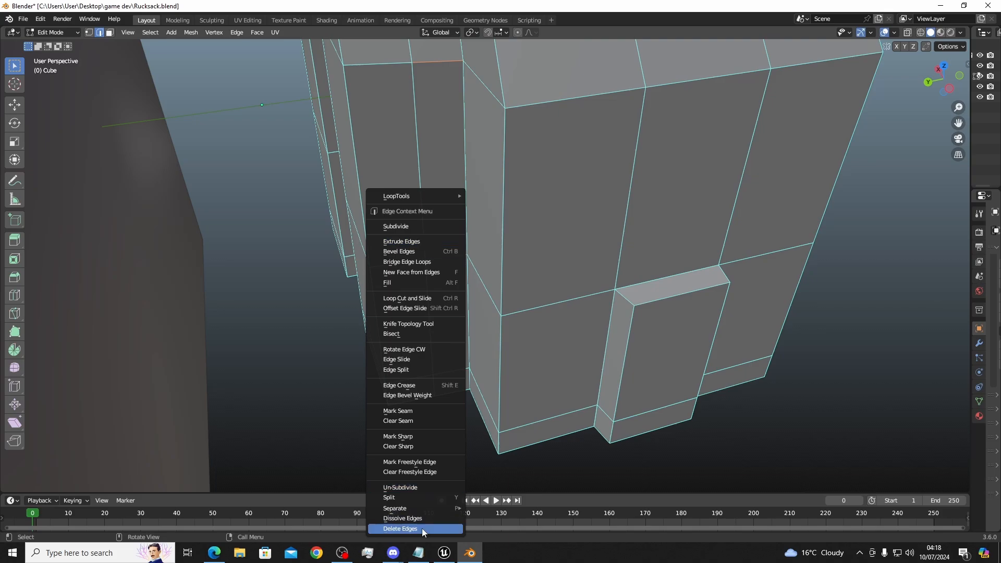
mouse_move(434, 510)
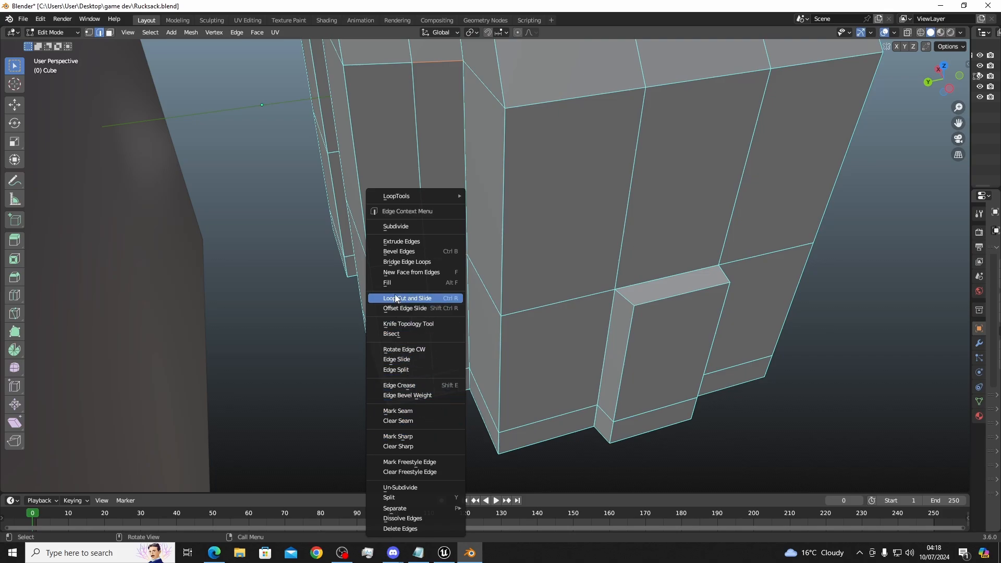
left_click(404, 242)
left_click(306, 240)
Undo the recent strap edits, back past the extra edge loops cut through the straps
scroll(325, 245, "down", 6)
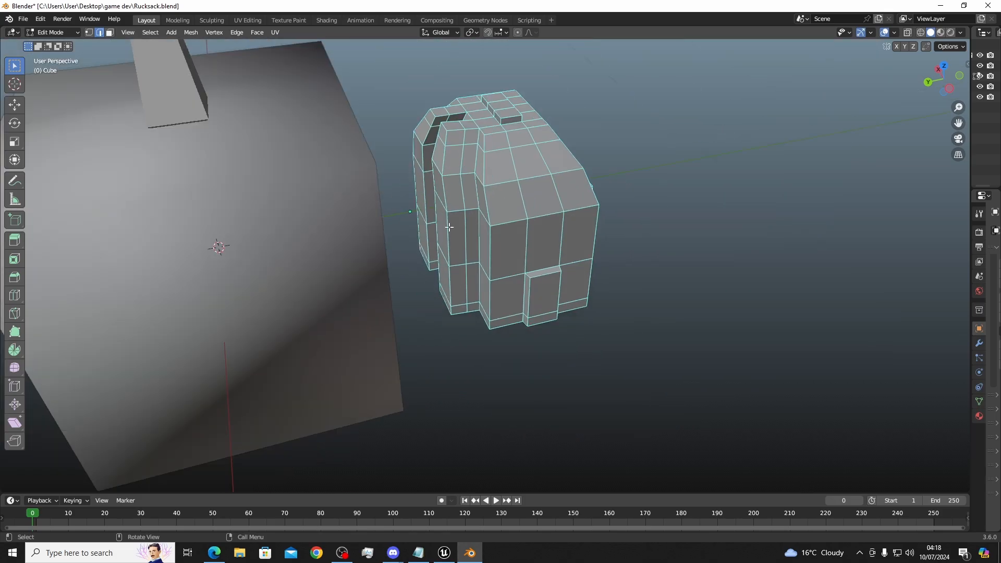
scroll(452, 224, "up", 1)
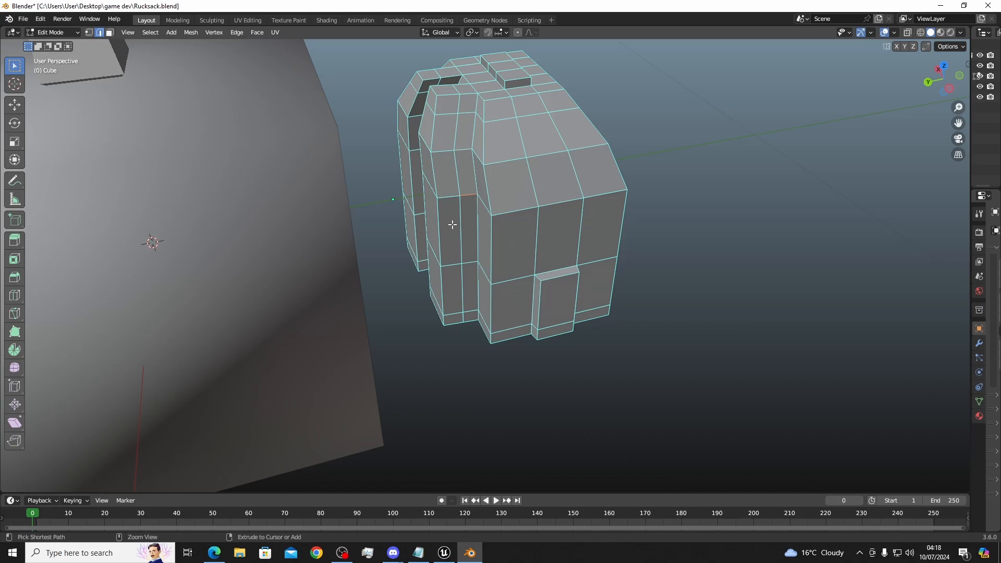
key("ctrl+z")
key("ctrl+z")
key("ctrl+z")
key("ctrl+z")
key("ctrl+z")
key("ctrl+z")
key("ctrl+z")
key("ctrl+z")
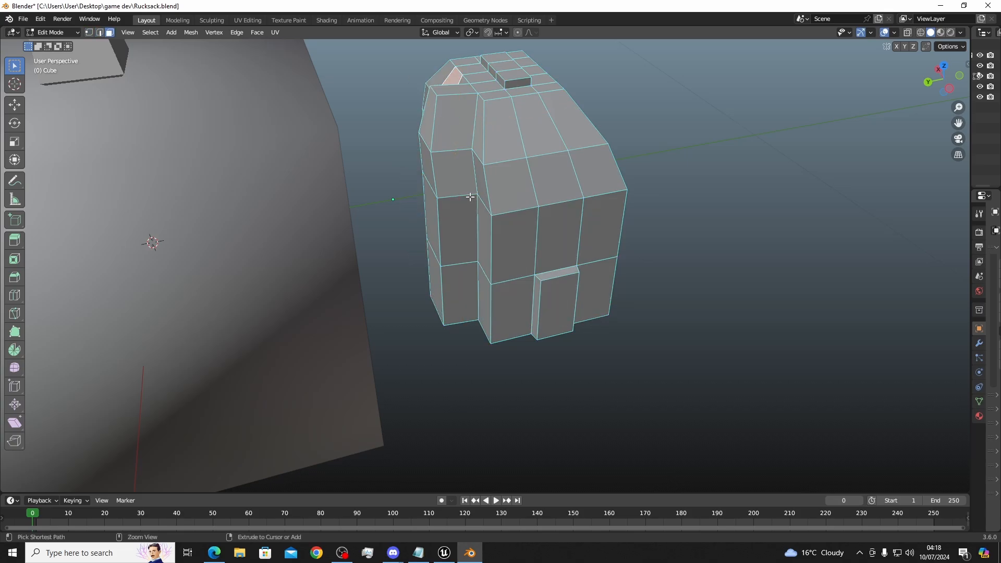
key("ctrl+z")
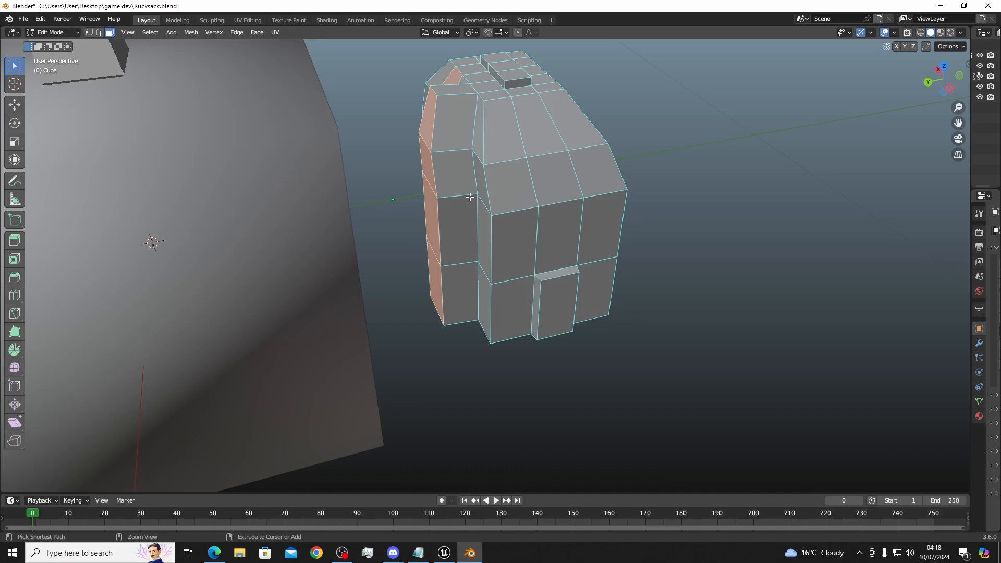
Select only the long face of the extruded strap that faces the large block
middle_click_drag(470, 197, 502, 224)
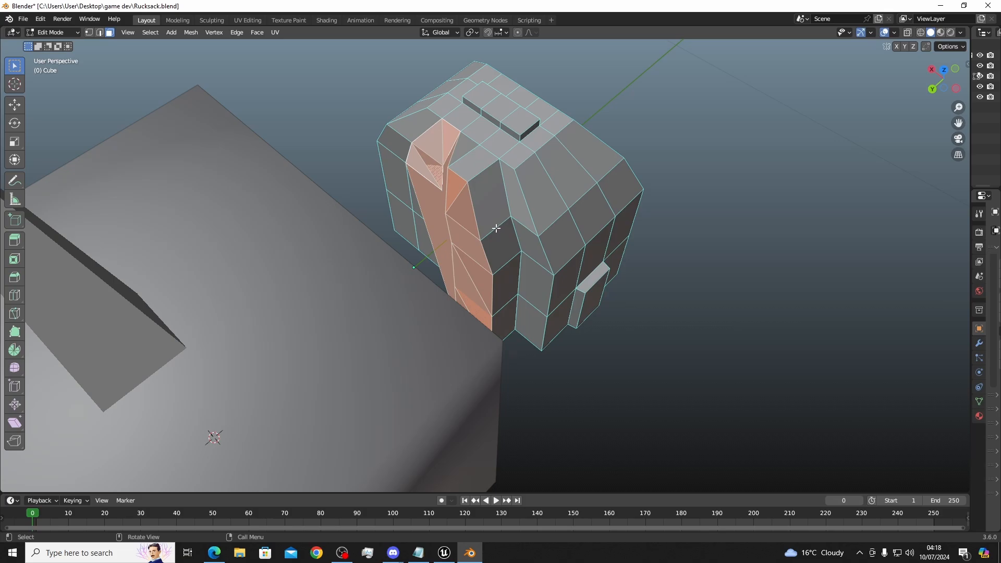
middle_click_drag(408, 221, 436, 264)
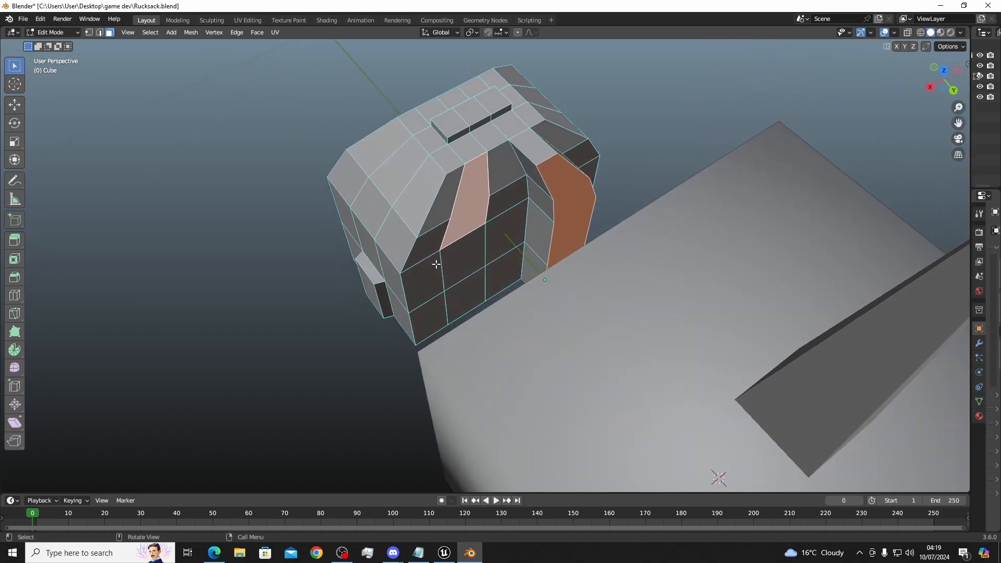
left_click(568, 235)
middle_click_drag(568, 235, 441, 195)
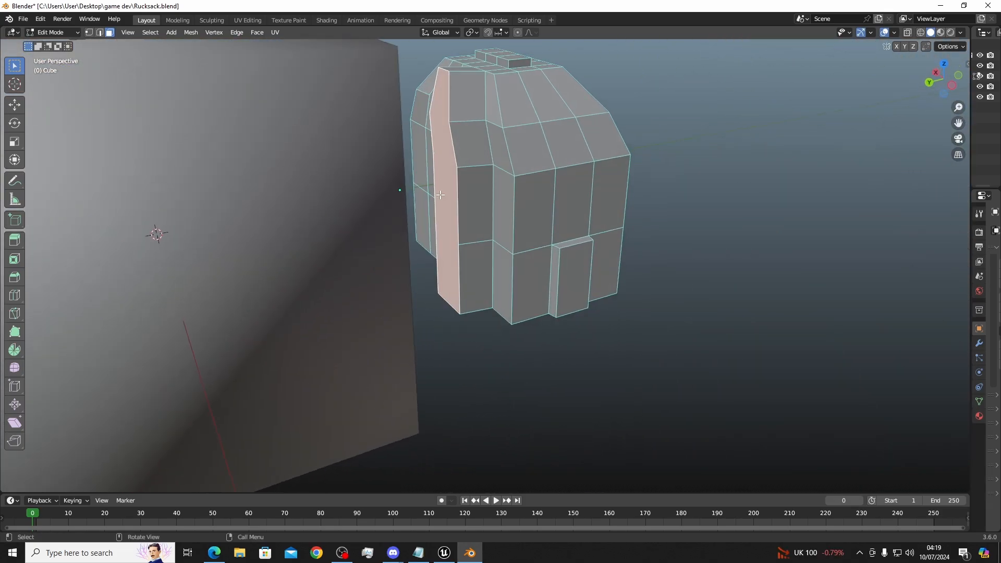
Try moving the strap's selected face freely, and try deleting its edges
key("g")
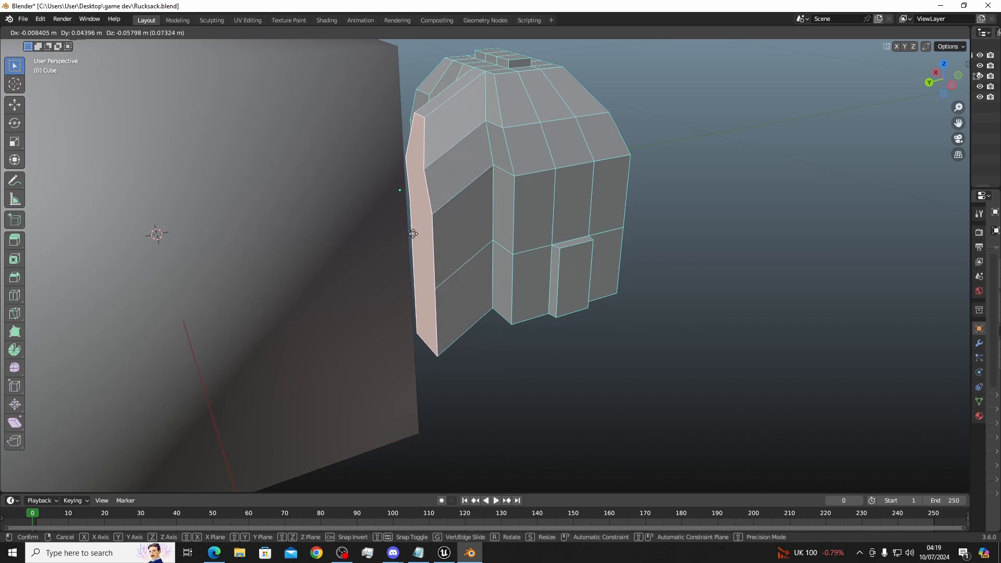
right_click(409, 227)
middle_click_drag(408, 227, 446, 239)
key("x")
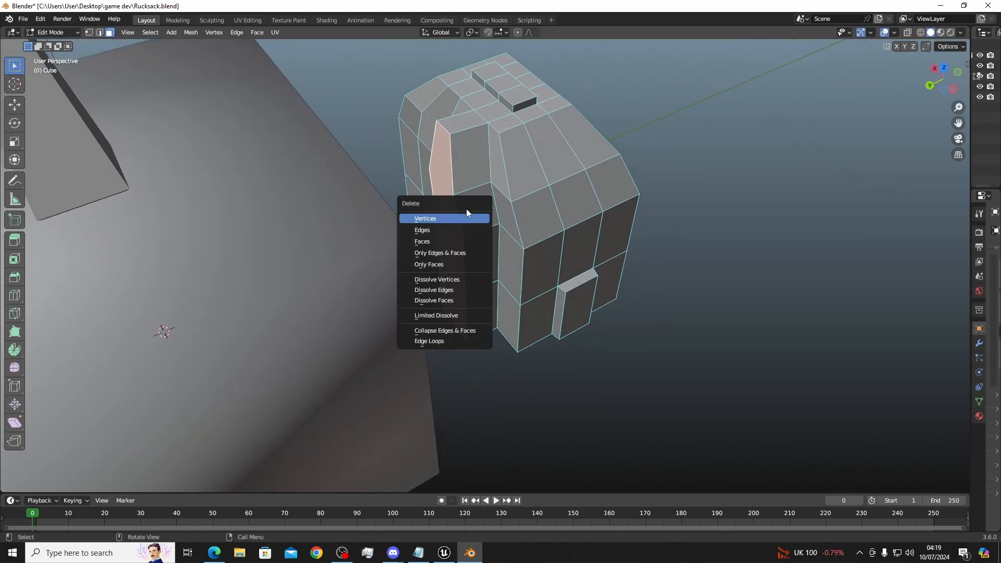
left_click(449, 230)
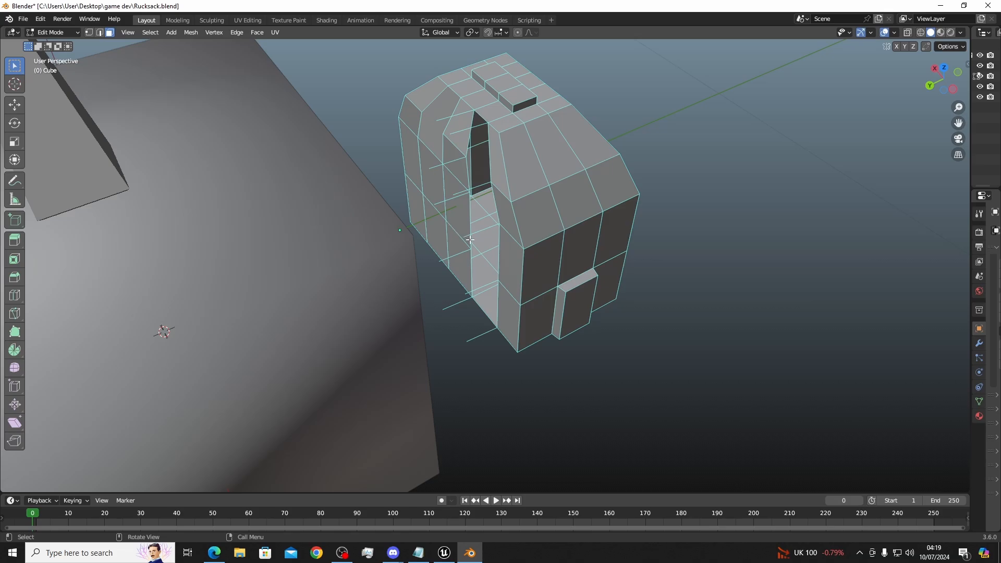
middle_click_drag(471, 240, 436, 202)
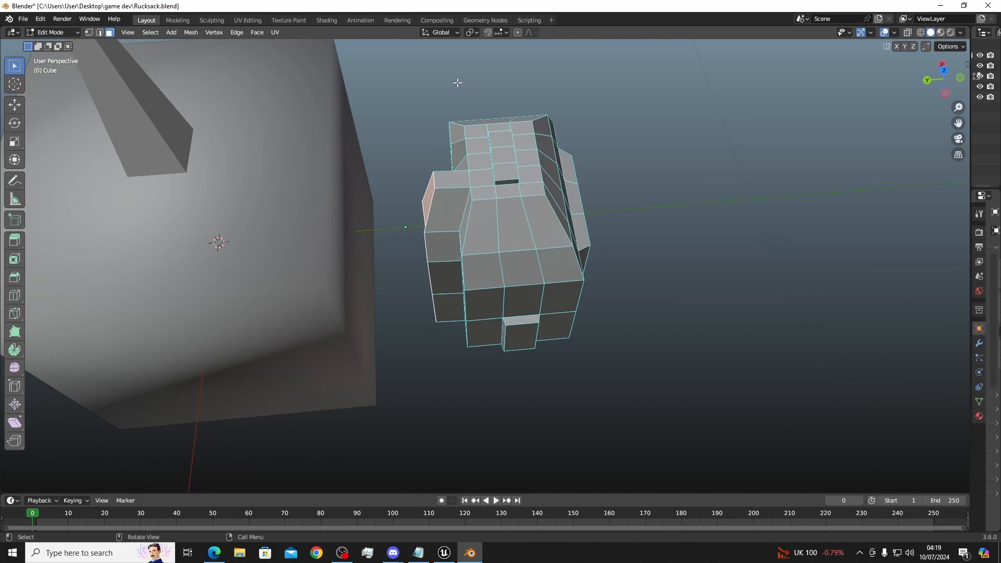
Select all edges of the extruded strap on the rucksack's back and delete them
left_click(100, 32)
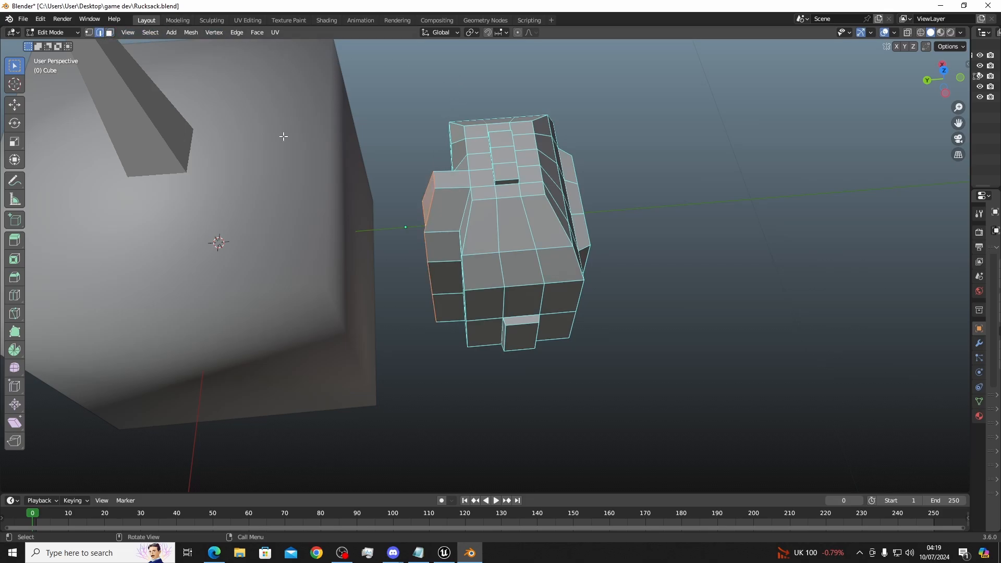
left_click_drag(441, 231, 427, 263, "shift")
left_click_drag(451, 295, 433, 346, "shift")
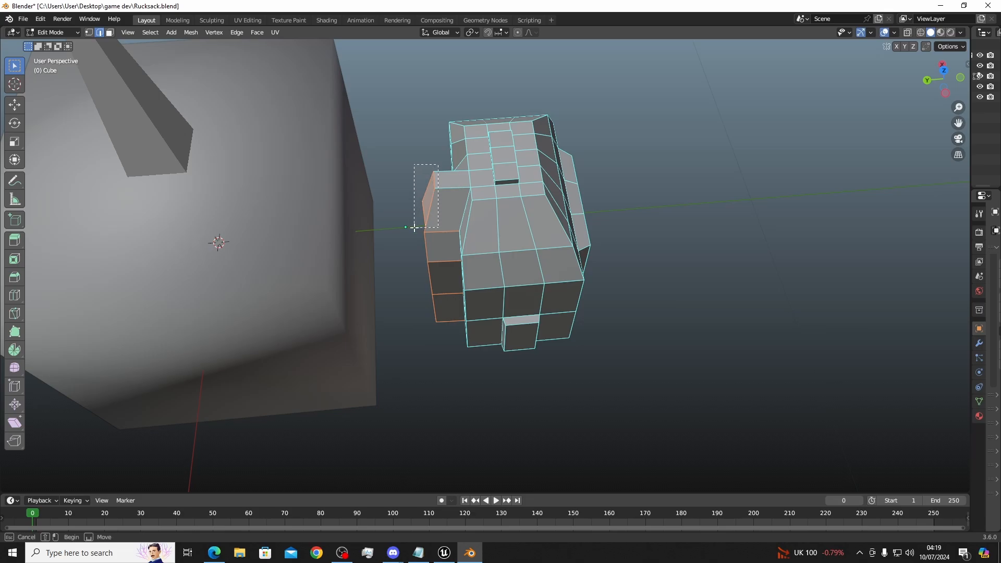
middle_click_drag(424, 214, 593, 202)
middle_click_drag(517, 279, 493, 272)
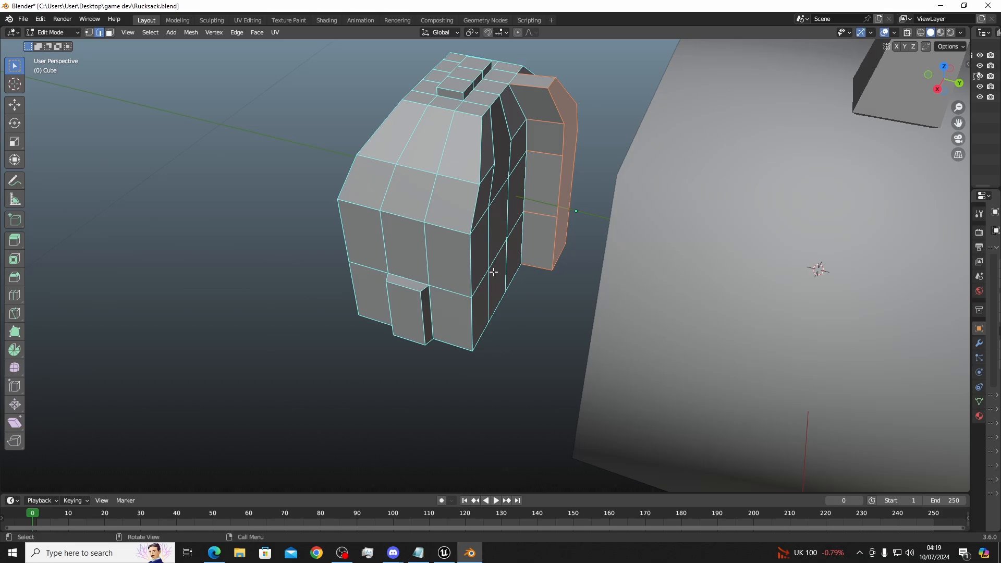
key("x")
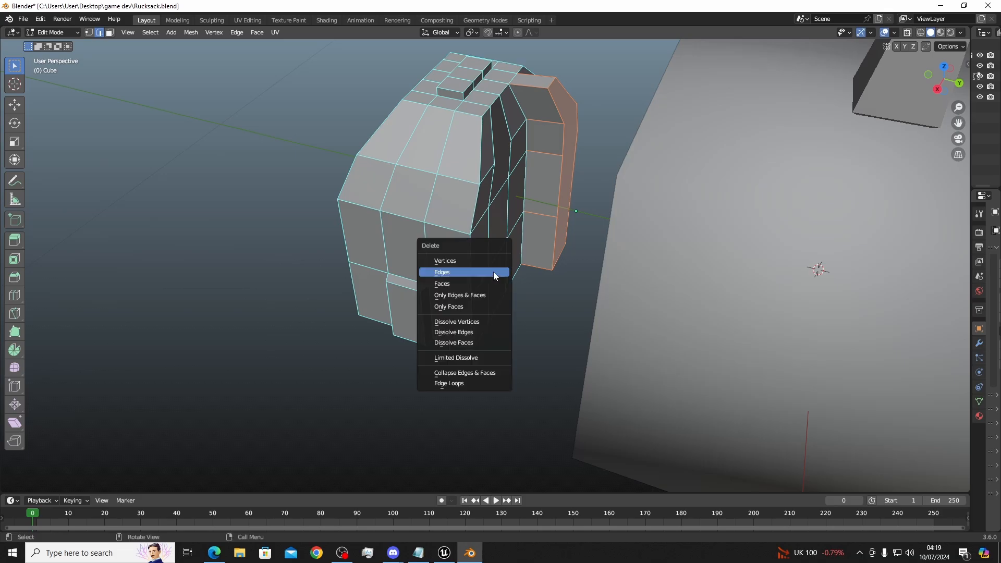
left_click(453, 272)
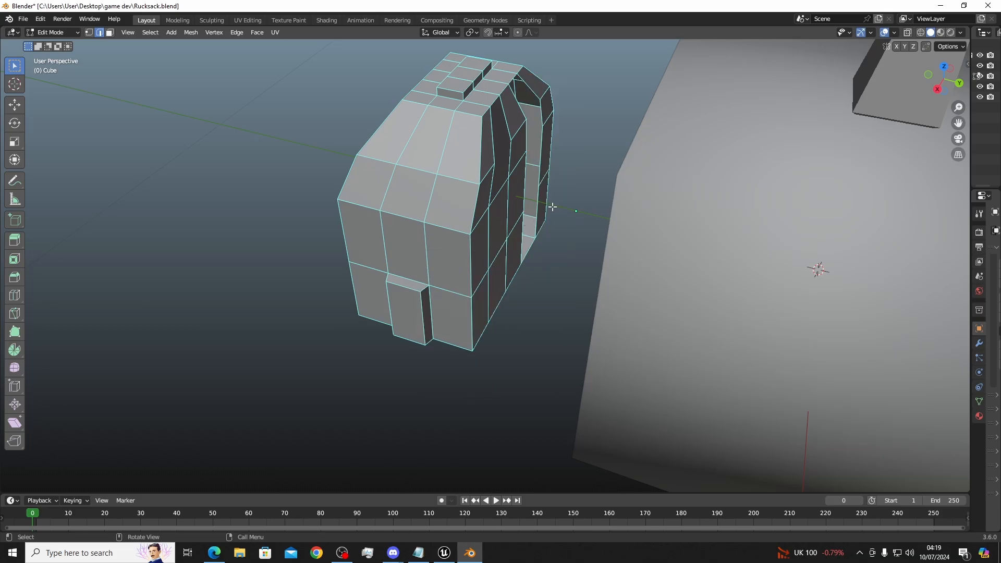
Select the vertices bordering the opening left by the deleted strap in vertex mode
middle_click_drag(552, 208, 398, 206)
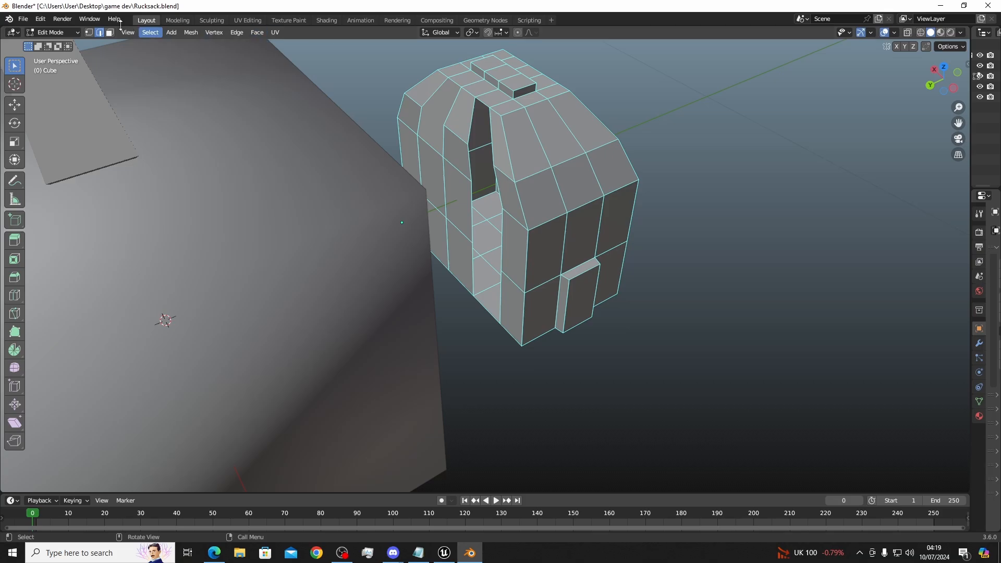
left_click(87, 32)
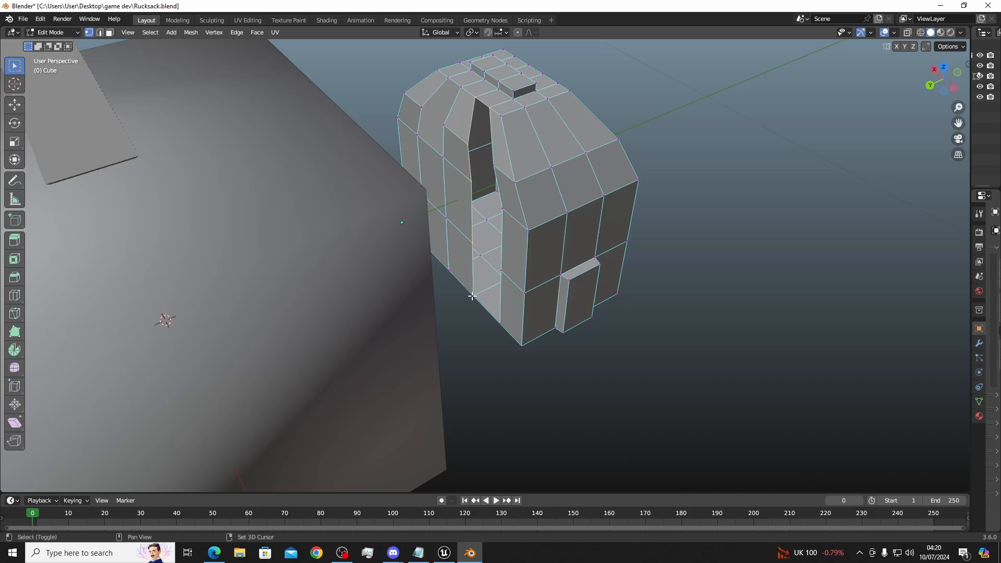
middle_click_drag(472, 296, 509, 280)
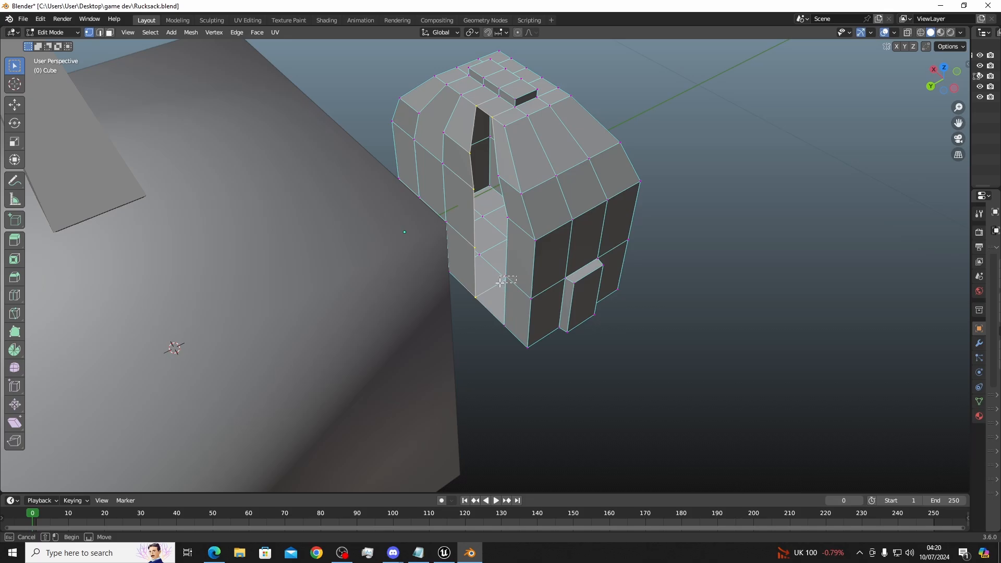
left_click_drag(500, 284, 499, 284, "shift")
middle_click_drag(497, 301, 573, 284, "shift")
left_click_drag(582, 307, 556, 319, "shift")
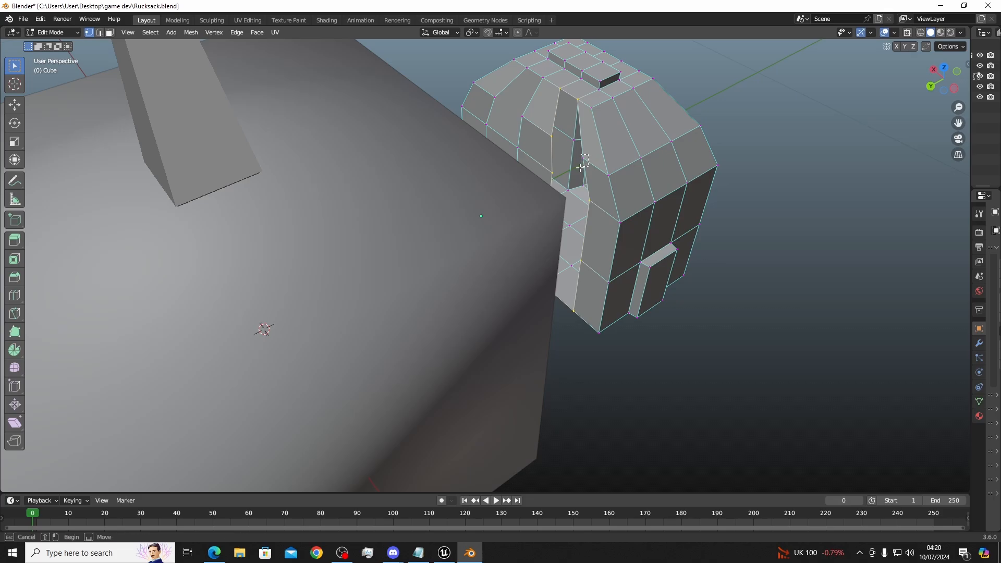
middle_click_drag(580, 173, 444, 155, "shift")
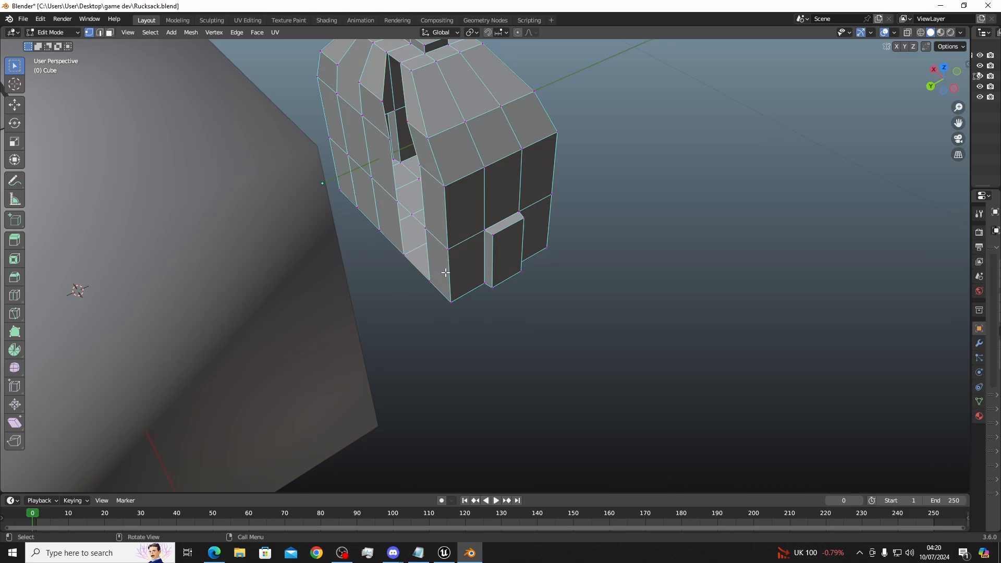
Select only the four corner vertices of the opening's lowest section and fill them with a face
left_click_drag(444, 272, 411, 290)
left_click_drag(412, 249, 395, 267, "shift")
left_click_drag(437, 222, 411, 236)
left_click_drag(401, 195, 388, 209, "shift")
mouse_move(389, 232)
middle_mouse_down()
mouse_move(369, 234)
mouse_move(381, 228)
middle_mouse_up()
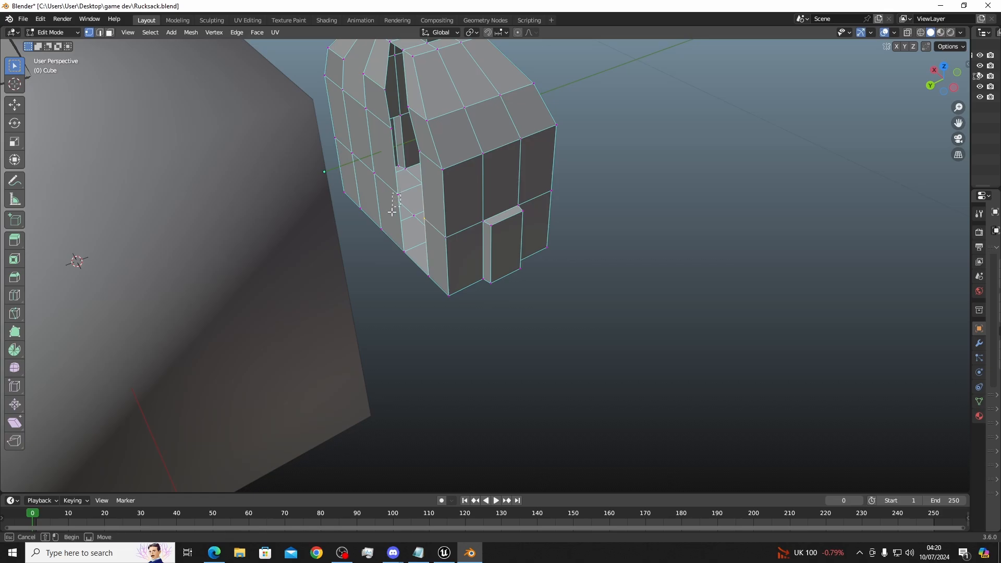
middle_click_drag(398, 192, 373, 224)
right_click(399, 180)
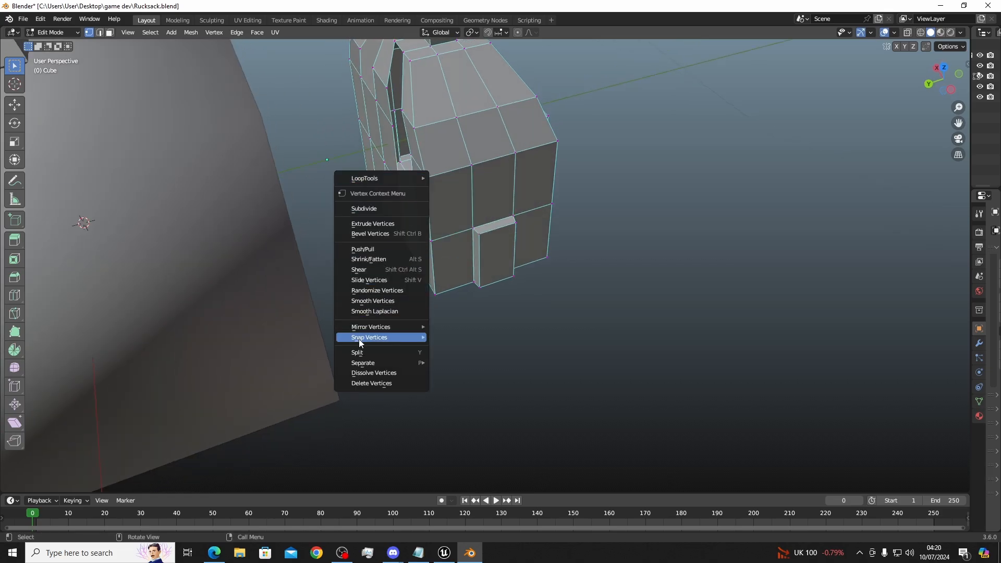
mouse_move(359, 338)
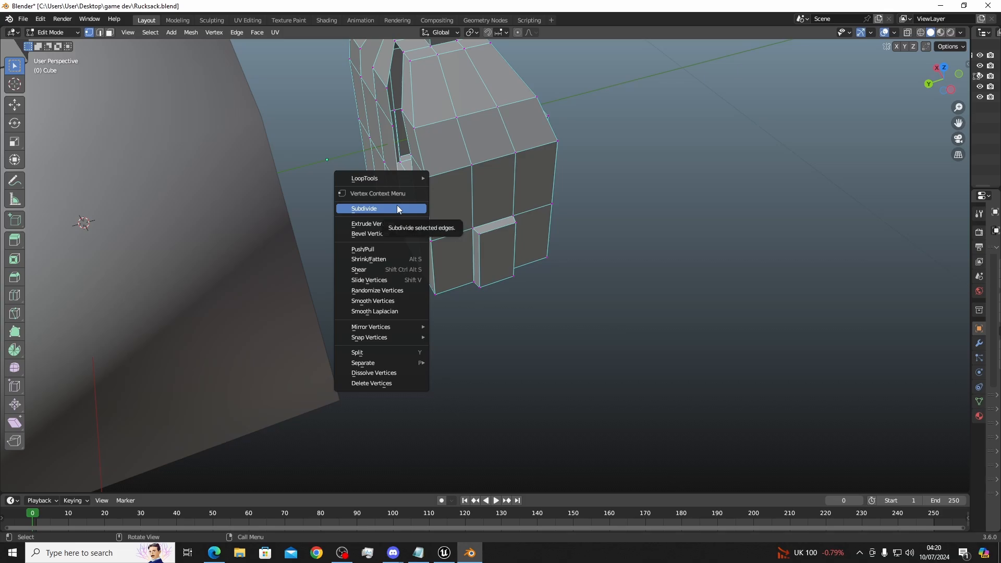
mouse_move(407, 180)
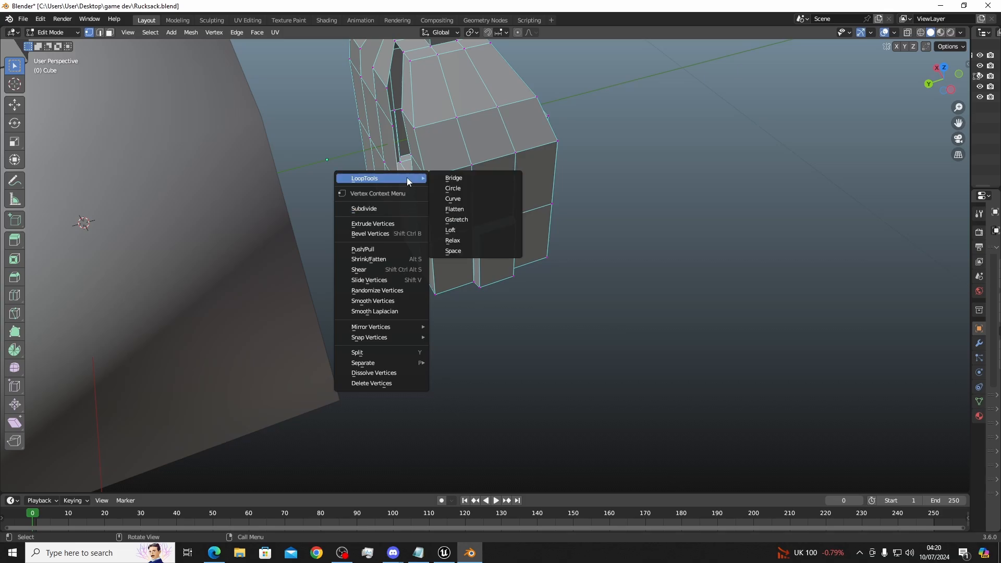
middle_click_drag(380, 190, 422, 212)
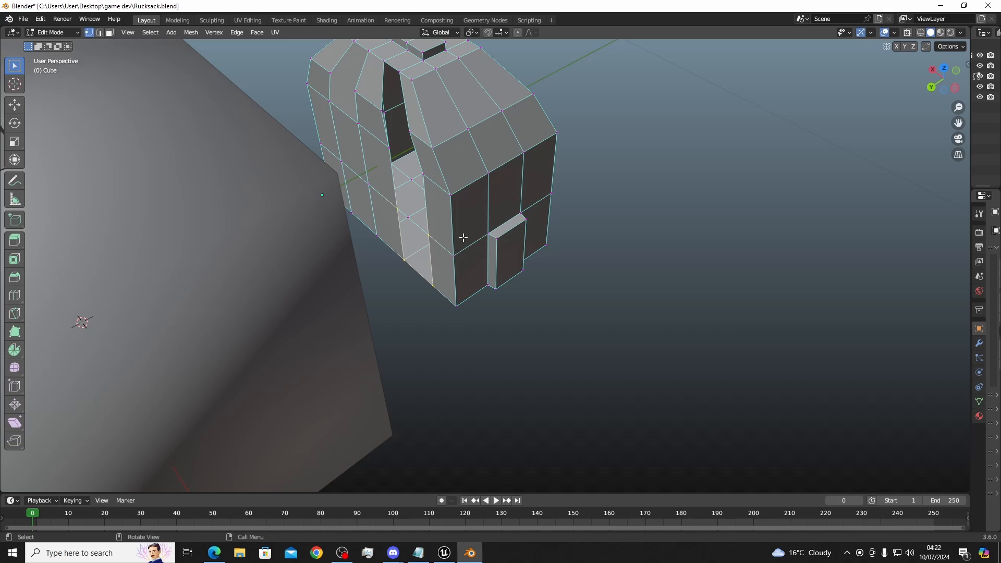
key("f")
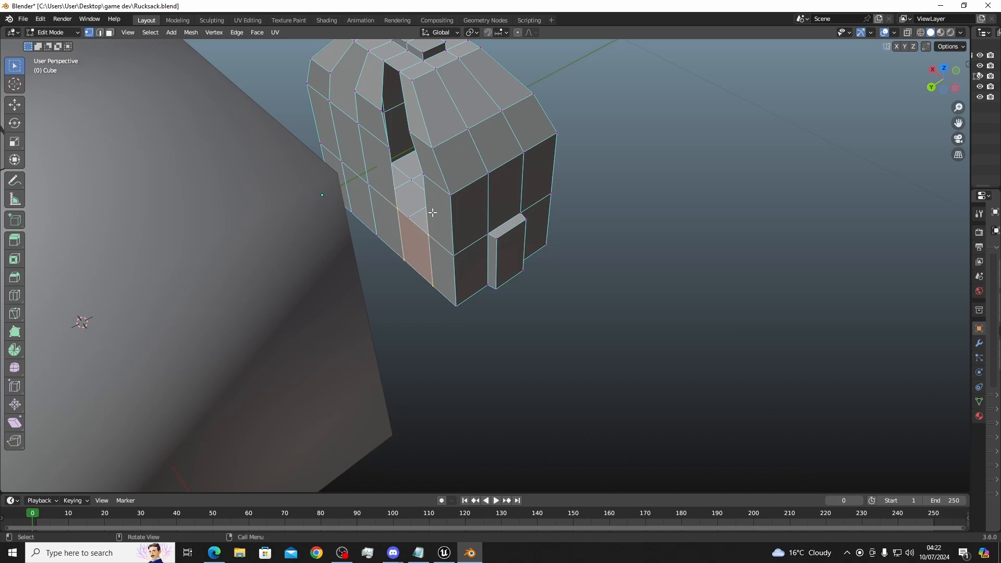
Try filling the opening's section directly above the new face, and undo that fill
middle_click_drag(432, 212, 545, 209)
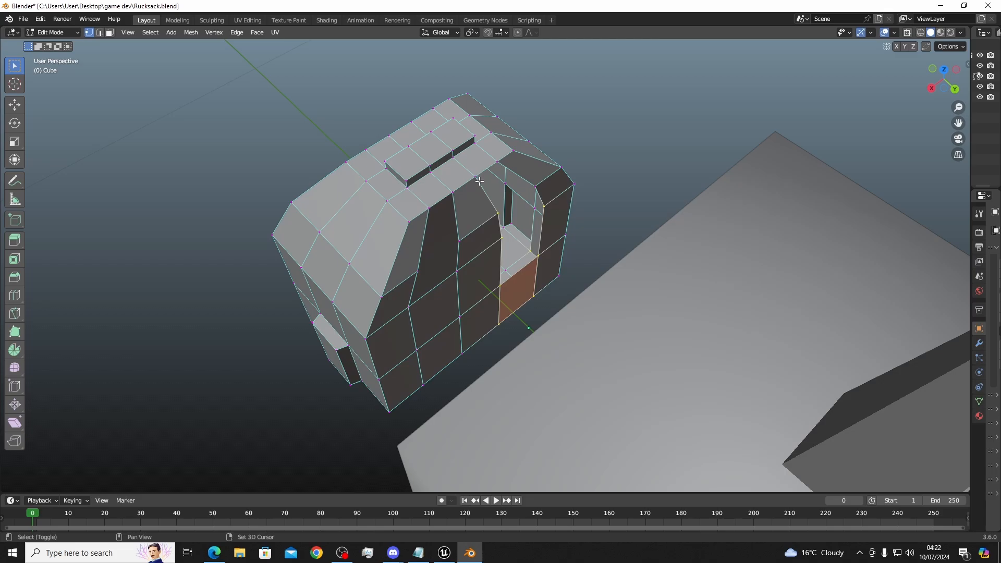
left_click_drag(547, 204, 498, 241)
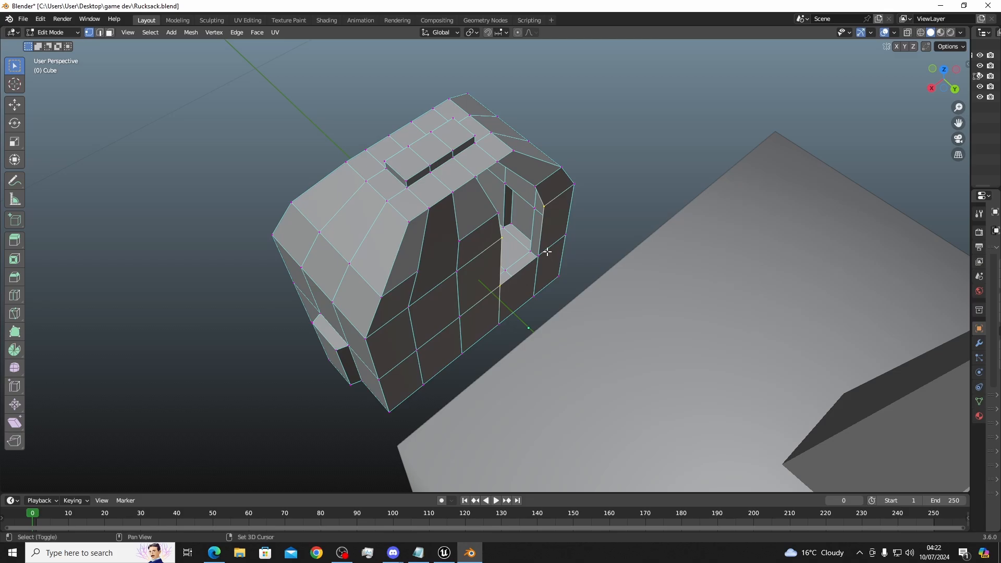
key("f")
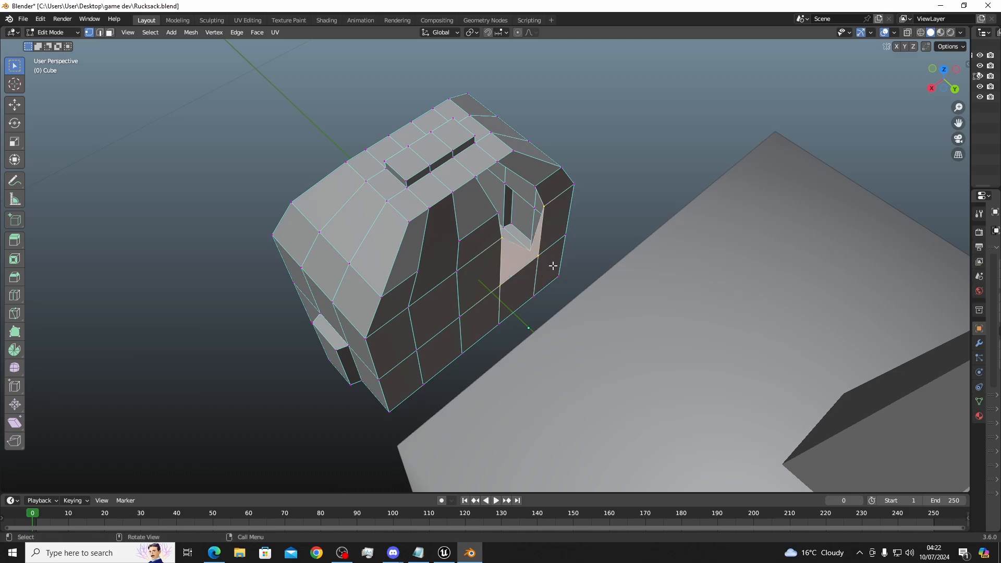
key("ctrl+z")
Fill the remaining three sections of the opening with four-sided faces, working upward to the rucksack's top edge
left_click_drag(549, 203, 490, 243, "shift")
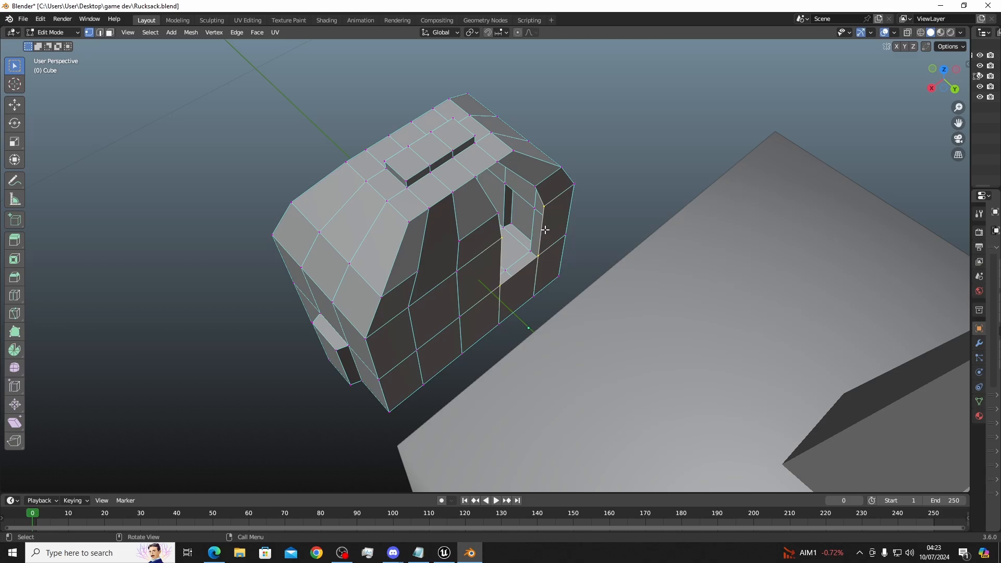
key("f")
middle_click_drag(566, 216, 464, 219)
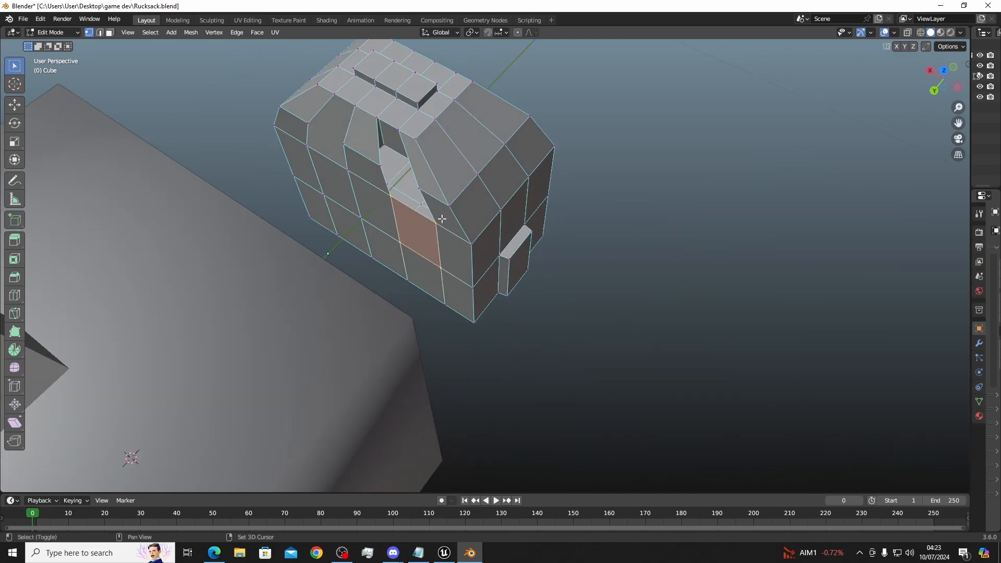
left_click(420, 223, "shift")
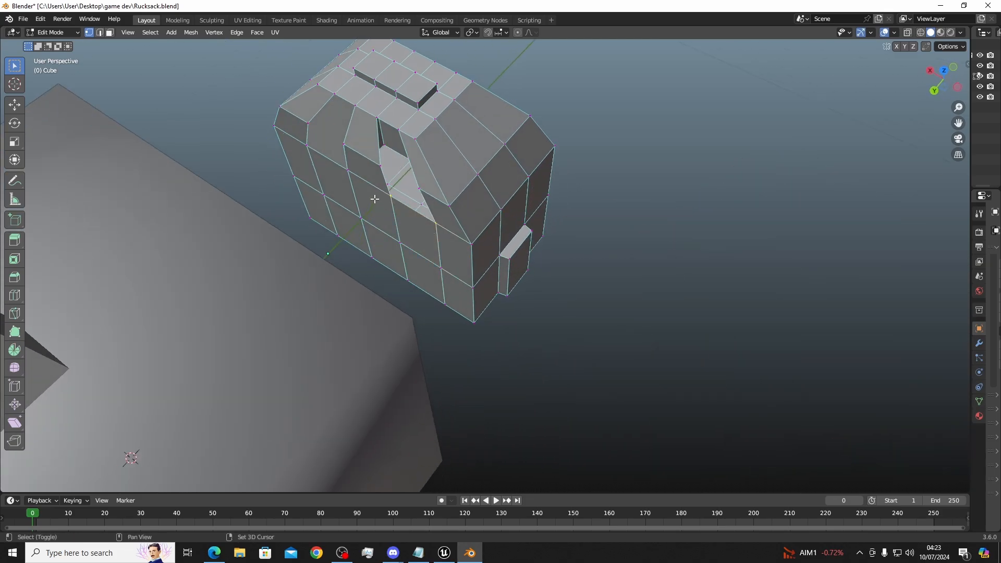
left_click(422, 225)
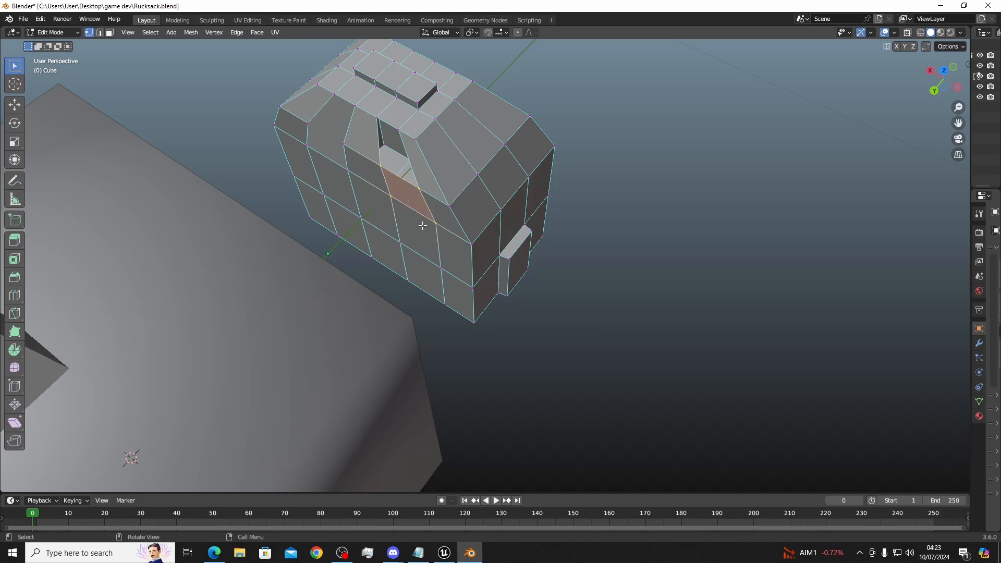
left_click(400, 129)
left_click(380, 117, "shift")
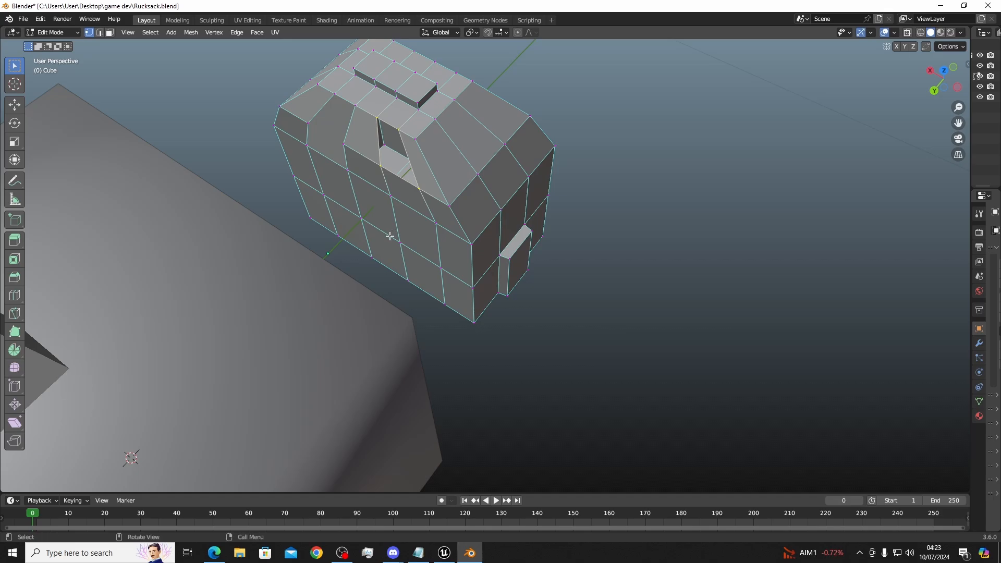
key("f")
Connect the two opposite vertices across the undivided back face beside the filled column with an edge
middle_click_drag(424, 197, 506, 168)
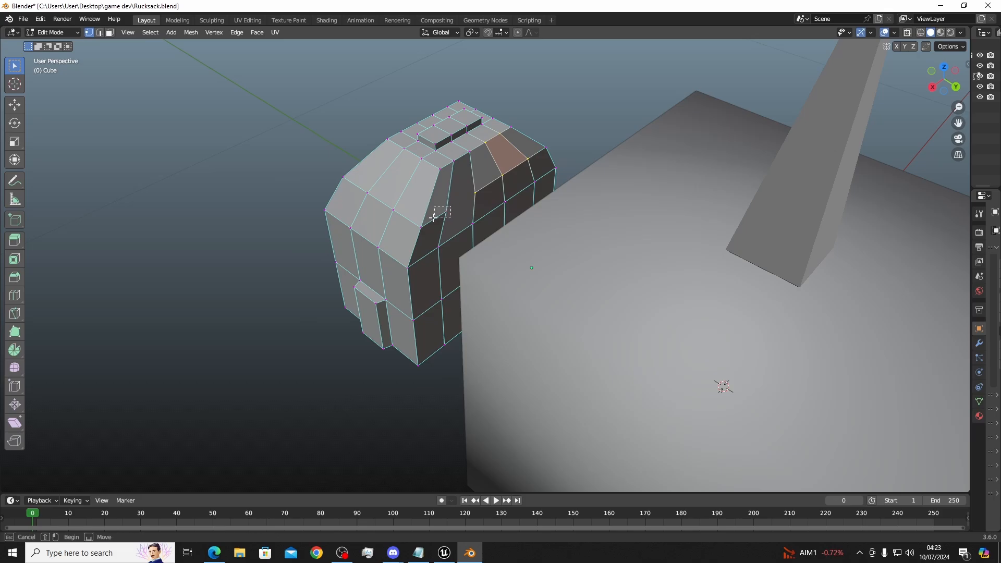
left_click(475, 193)
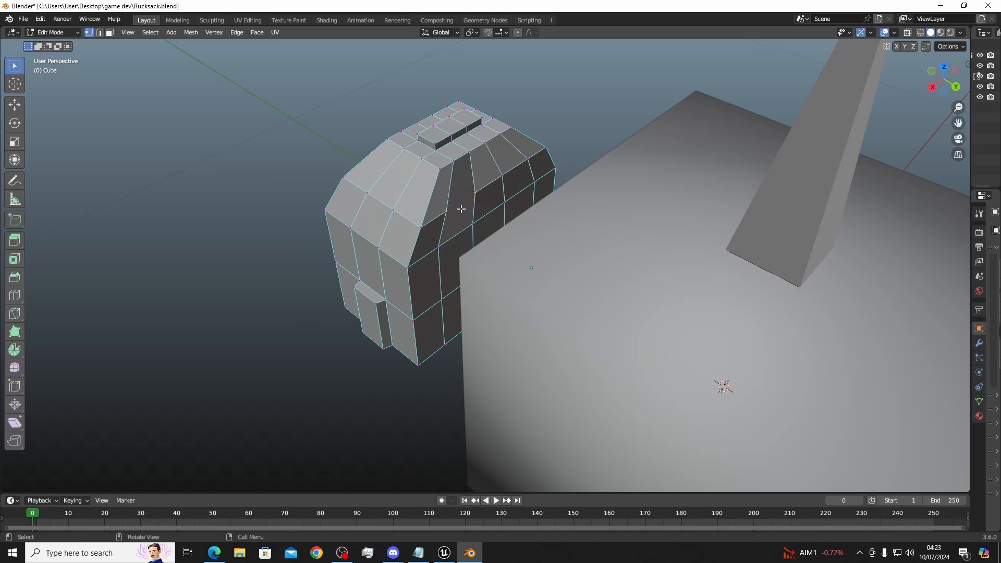
middle_click_drag(465, 205, 334, 200)
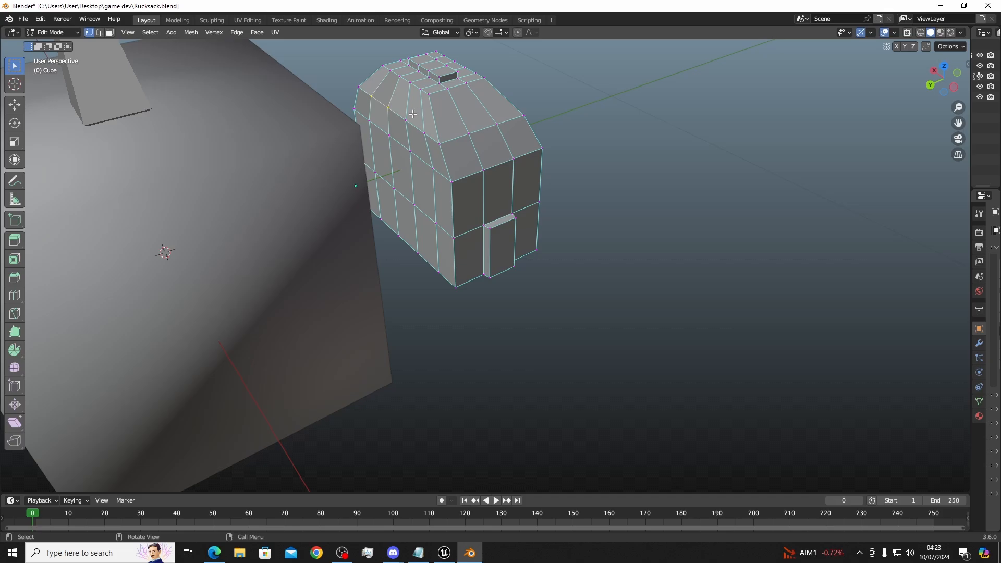
Select the whole rucksack mesh in face mode and move it along the Y axis away from the large block
left_click(417, 121)
key("a")
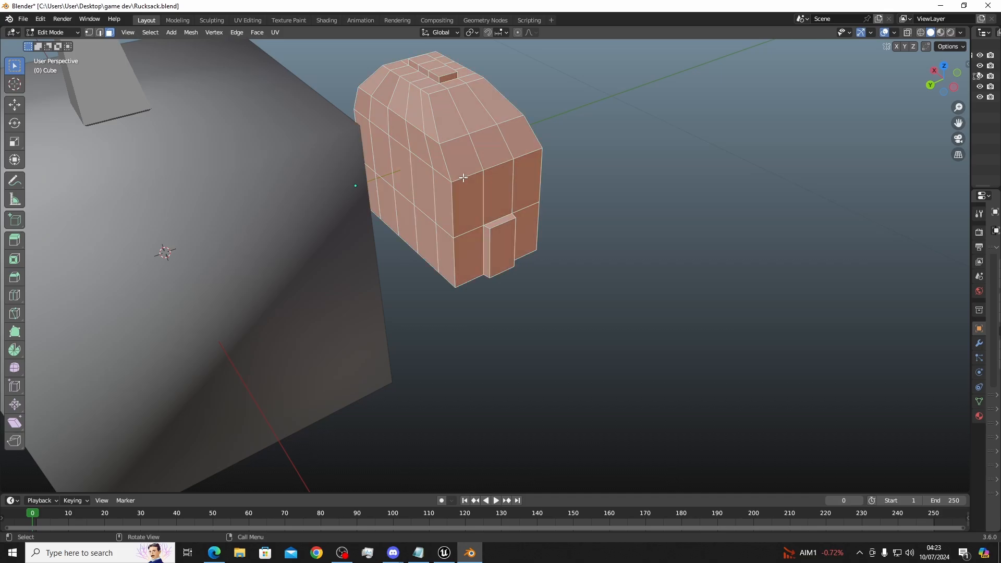
key("g")
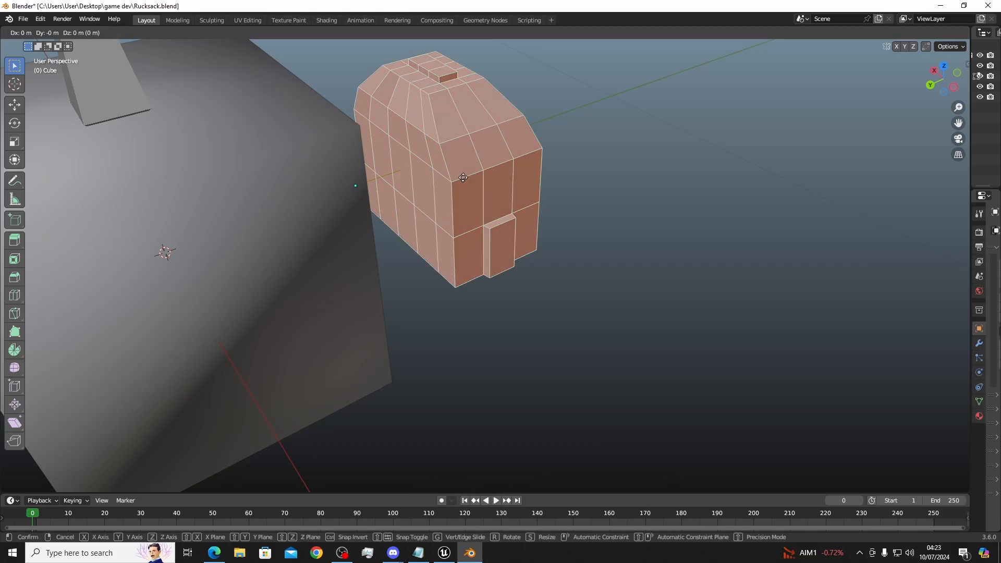
key("y")
left_click(575, 126)
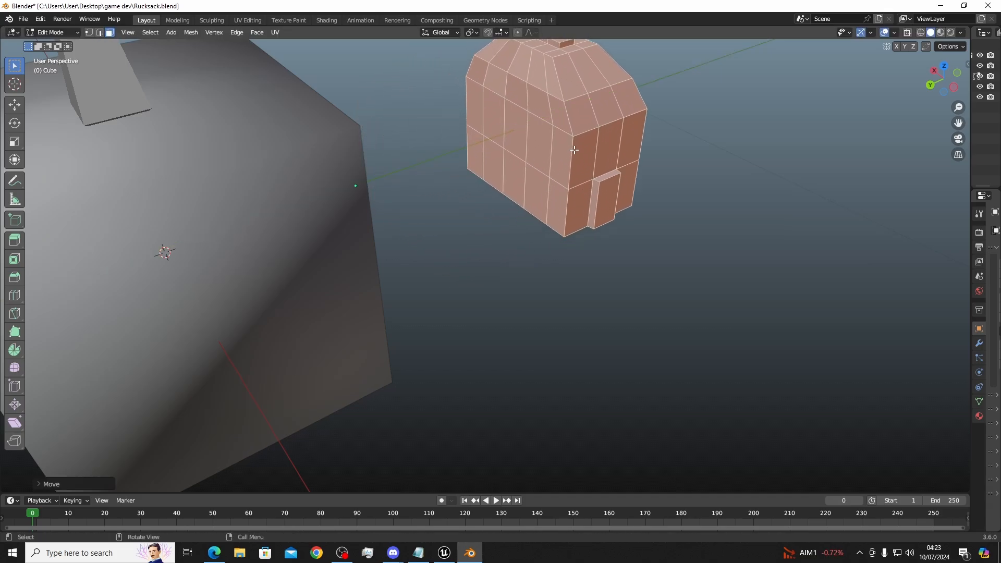
mouse_move(576, 126)
middle_mouse_down()
mouse_move(565, 110)
mouse_move(583, 107)
middle_mouse_up()
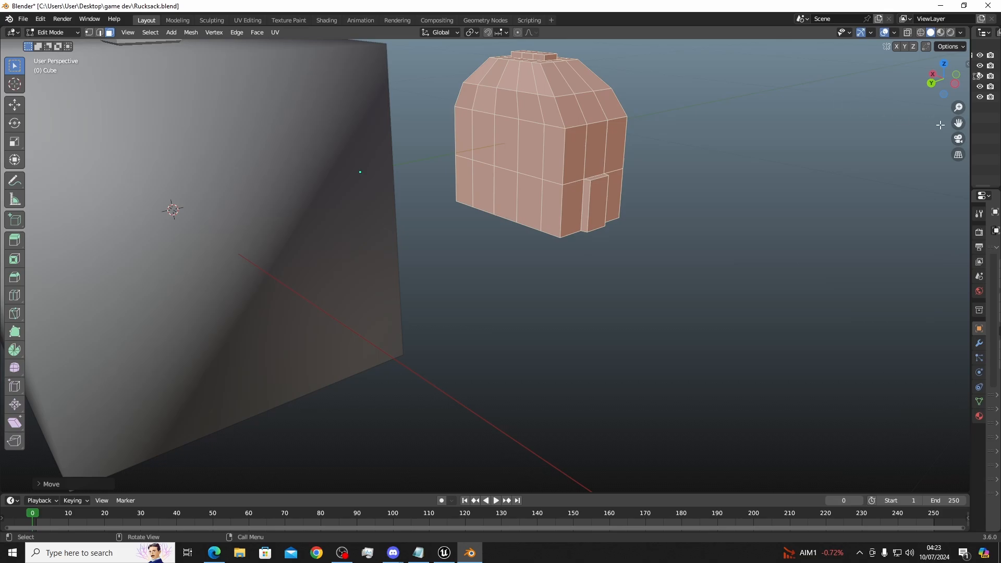
left_click_drag(958, 124, 870, 259)
scroll(572, 221, "up", 6)
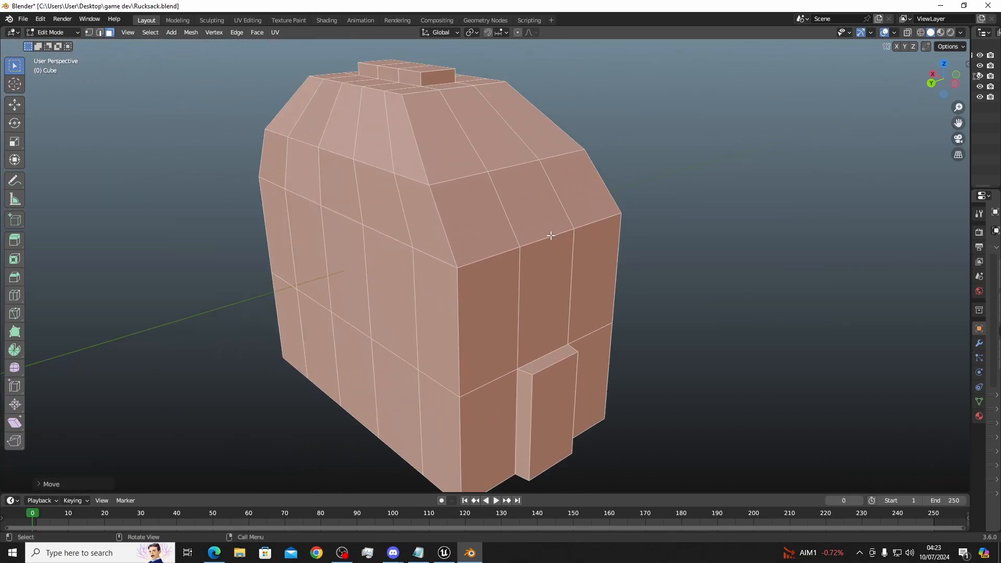
scroll(550, 235, "down", 1)
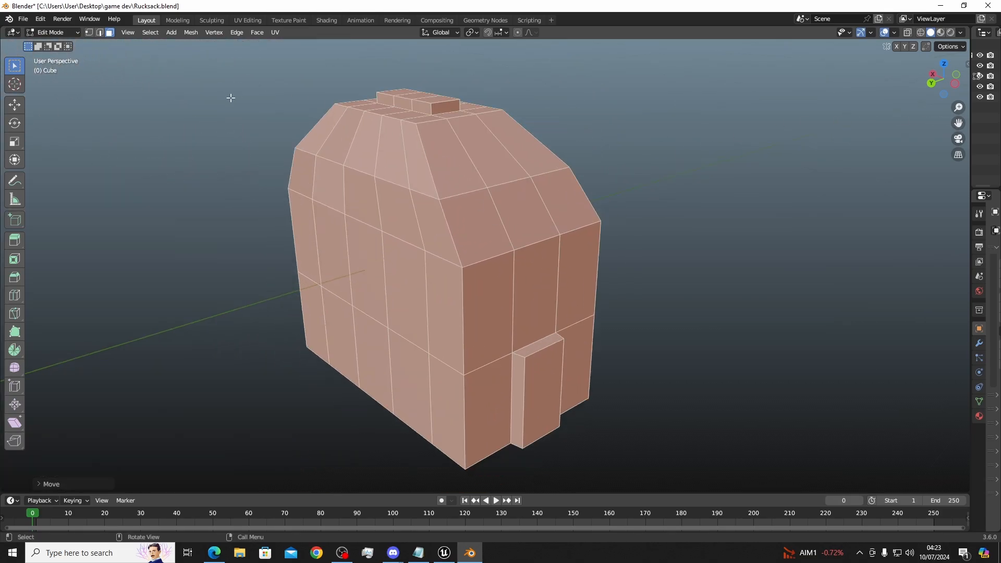
Select the four stacked faces forming the second column from the near edge on the rucksack's back panel
left_click(392, 162)
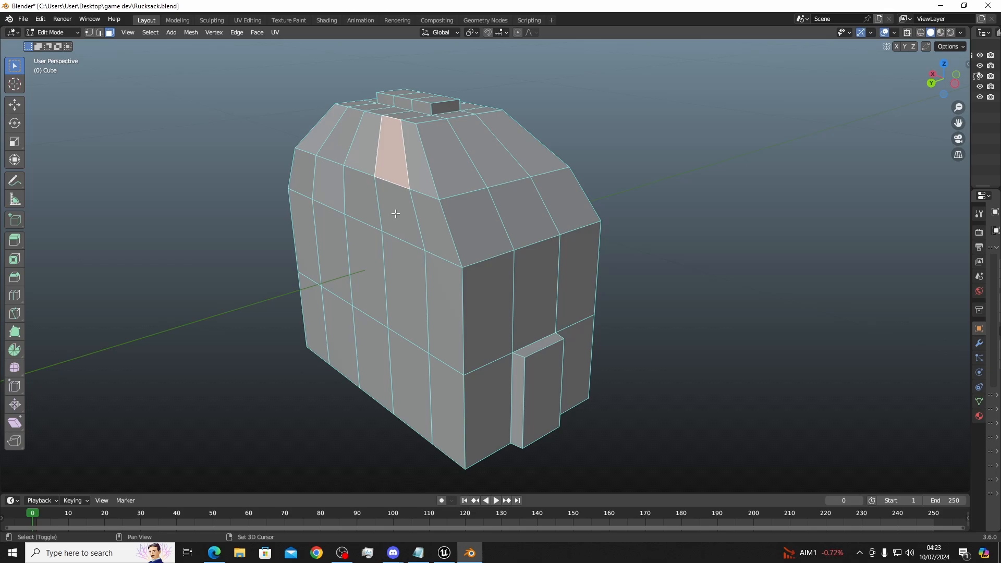
left_click(395, 214, "shift")
left_click(405, 334, "shift")
left_click(404, 347, "shift")
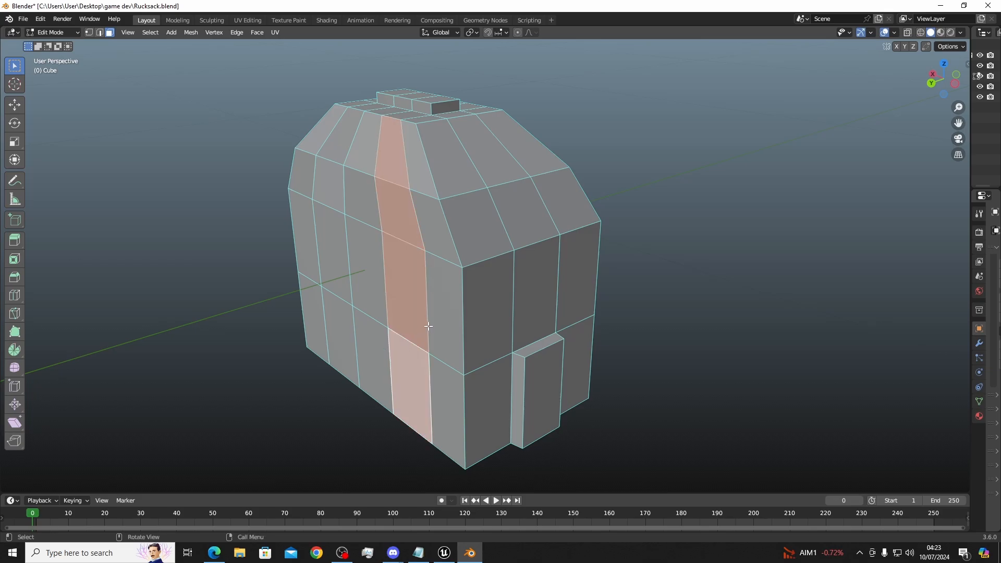
key("e")
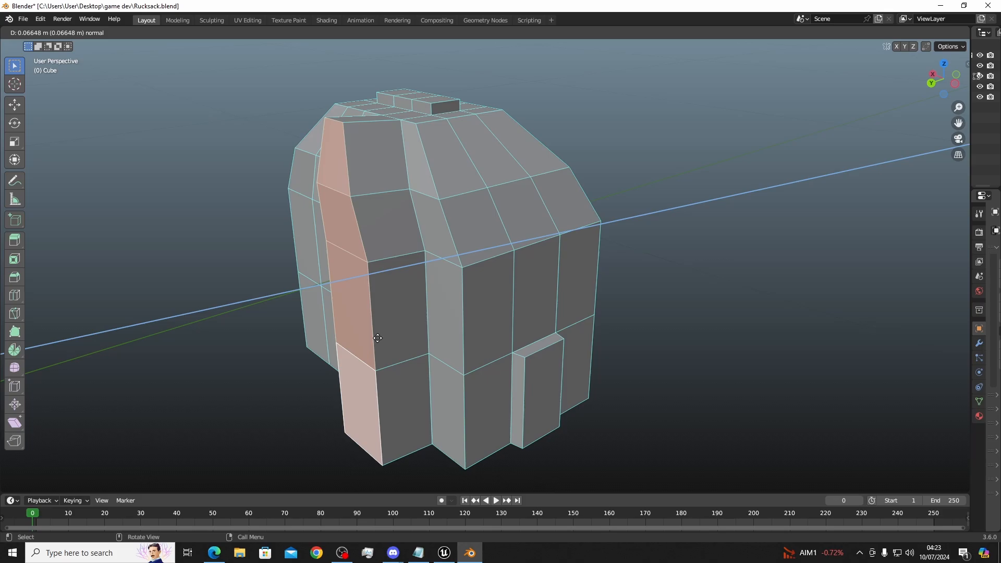
right_click(378, 338)
key("ctrl+z")
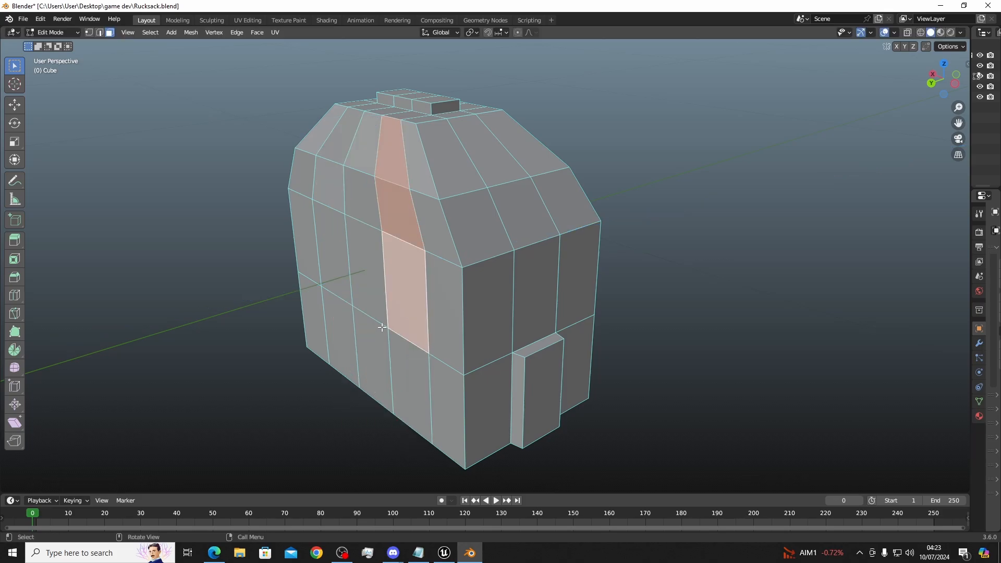
Select both four-face strap columns on the back panel and extrude them outward about 0.06 m
left_click(395, 349, "shift")
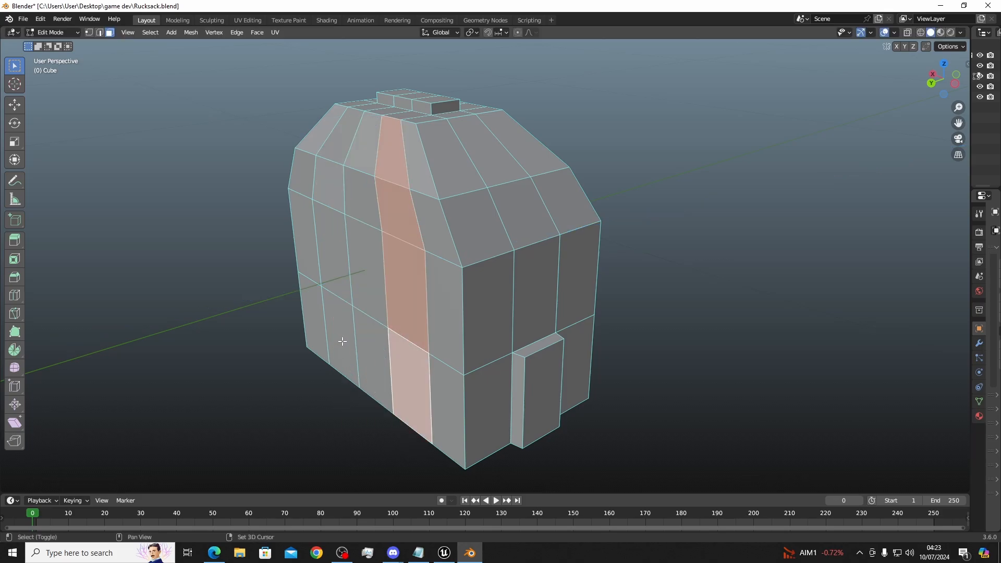
left_click(342, 341, "shift")
left_click(342, 280, "shift")
left_click(340, 183, "shift")
left_click(338, 149, "shift")
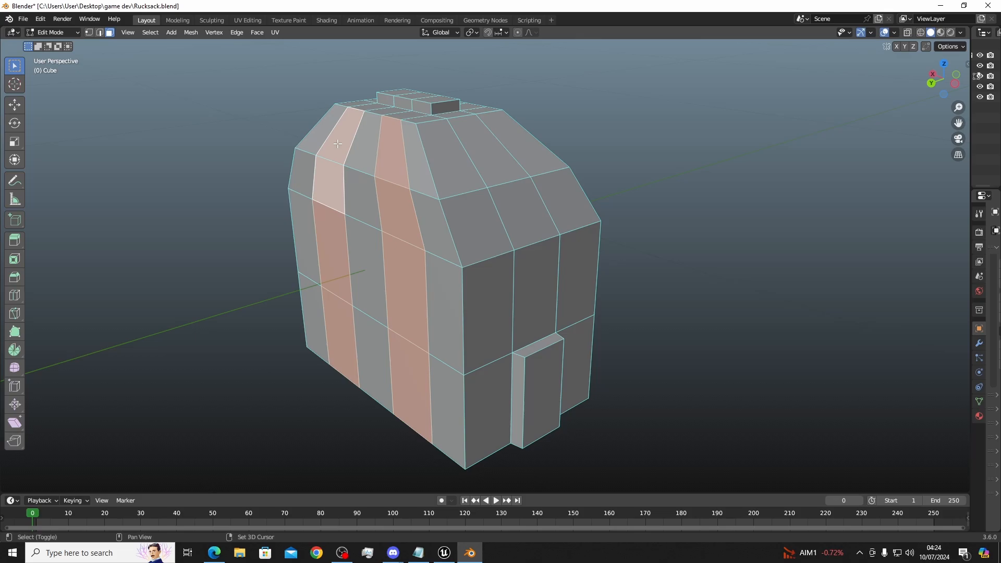
key("e")
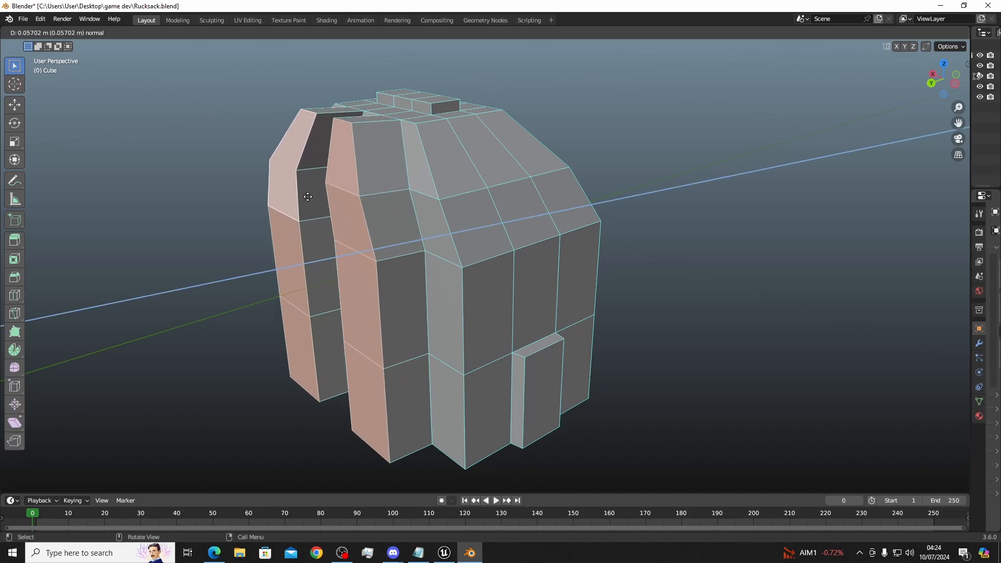
left_click(307, 196)
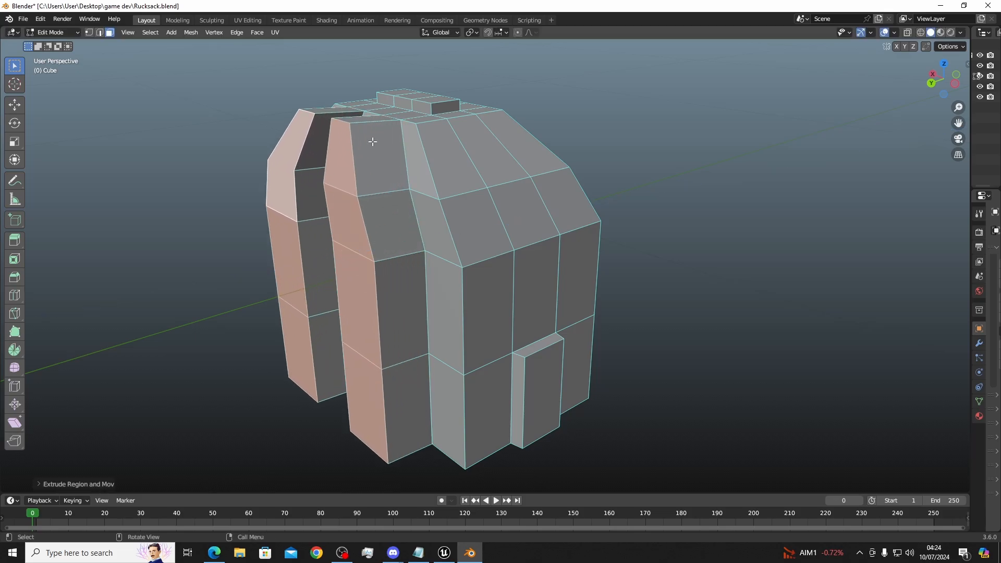
Add a horizontal loop cut near the rucksack's top and a vertical one down the middle of the nearer strap's outer side
key("ctrl+r")
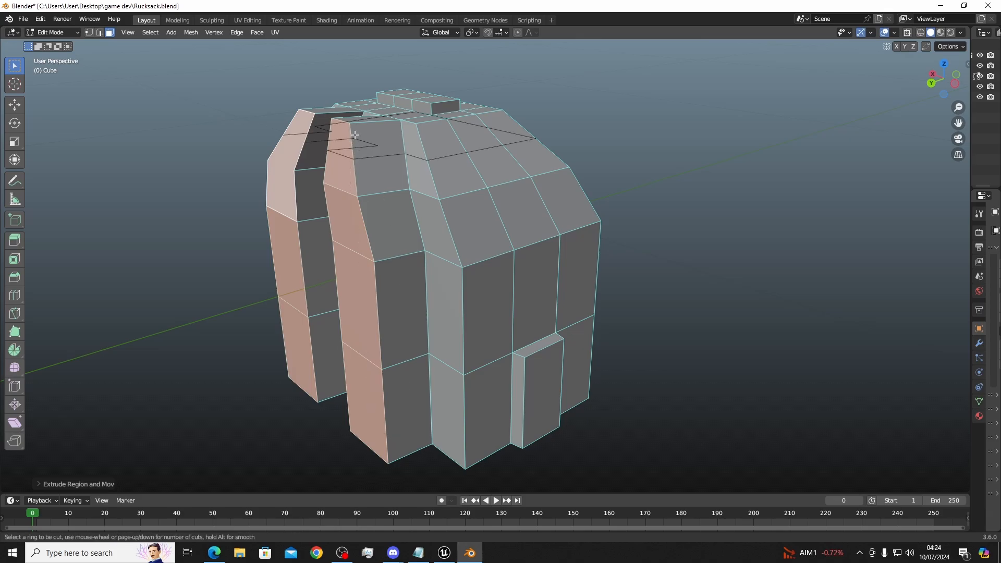
left_click(355, 135)
left_click(357, 127)
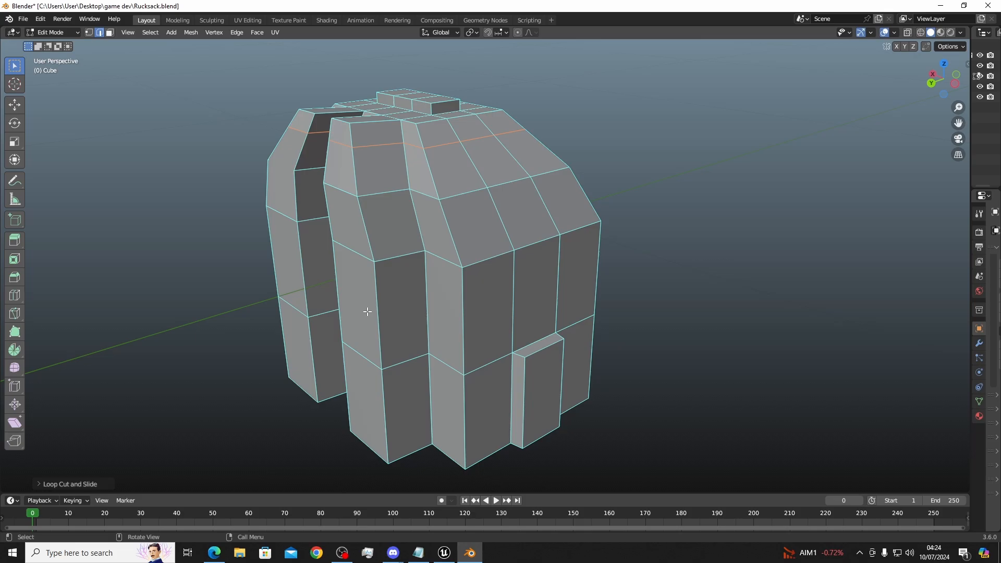
key("ctrl+r")
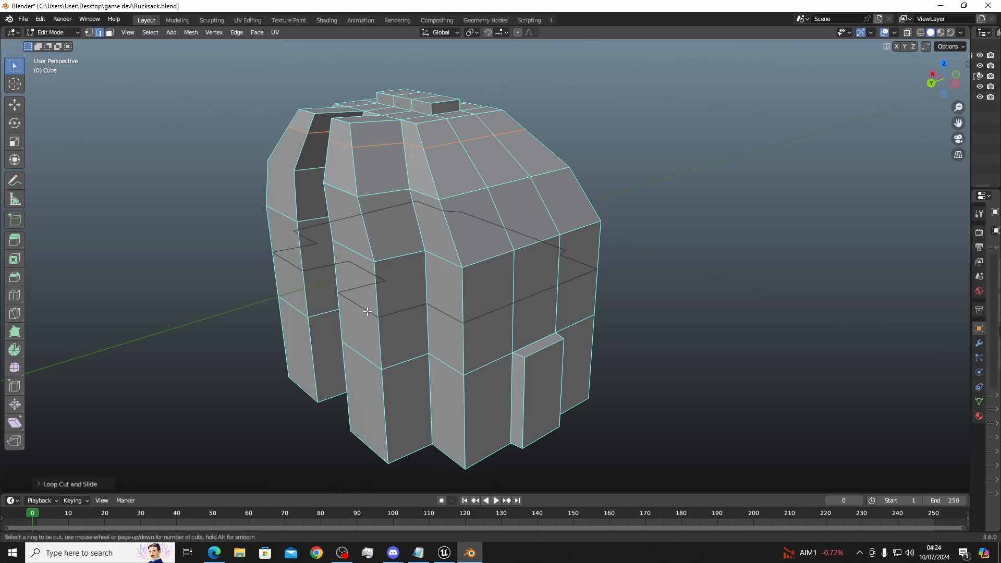
left_click(396, 247)
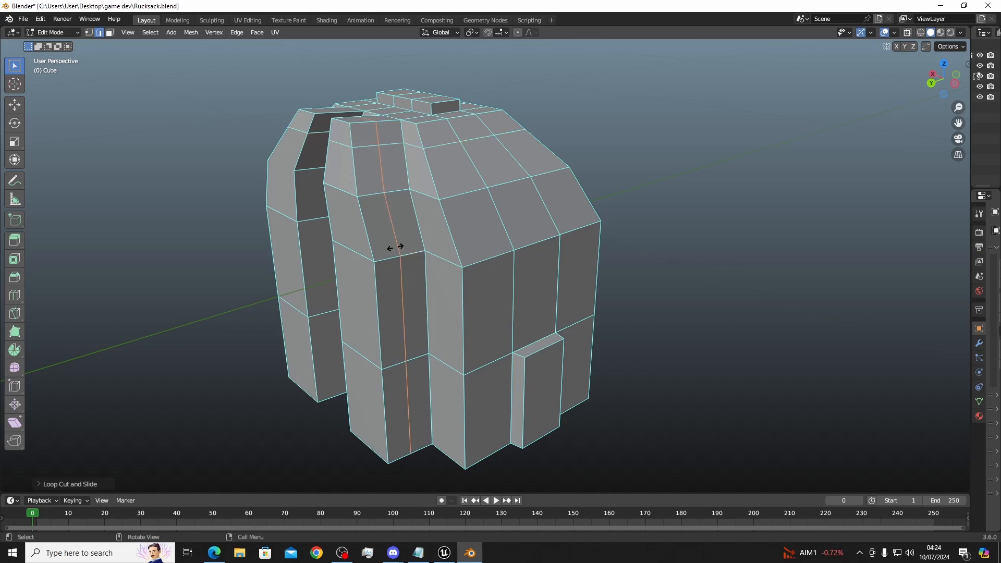
left_click(396, 248)
Add a horizontal loop cut around the rucksack and straps, slid close to the bottom edge
key("ctrl+r")
left_click(411, 430)
left_click(407, 467)
left_click(407, 468)
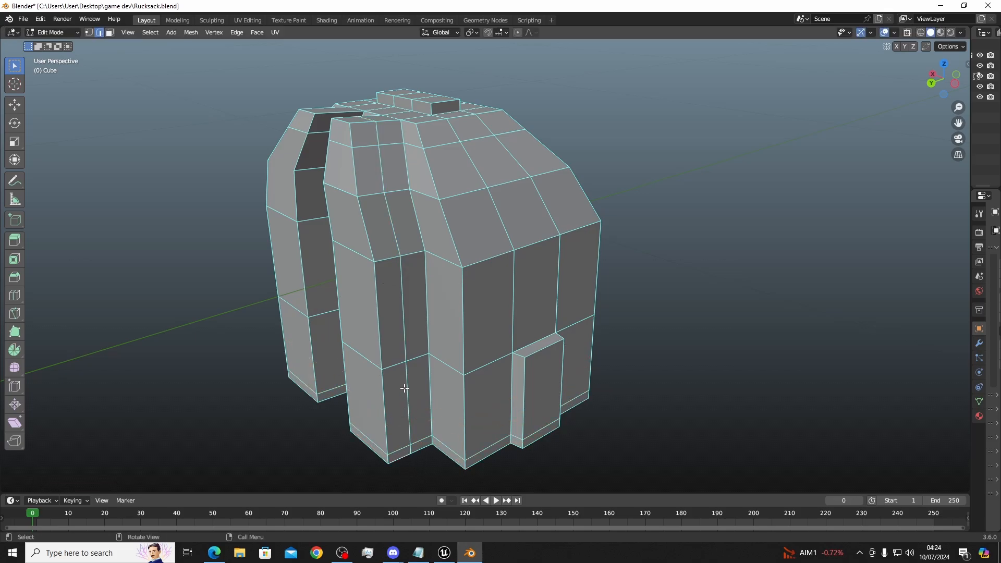
Delete the two upper faces beside the bag on the nearer strap's outer side, below the top loop cut
middle_click_drag(405, 389, 358, 388)
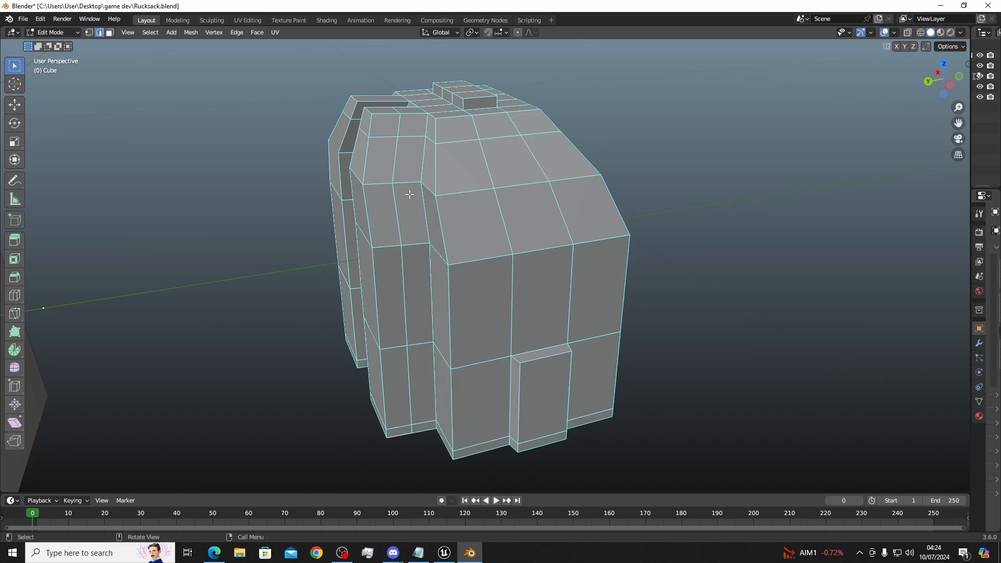
left_click(110, 34)
left_click(408, 159)
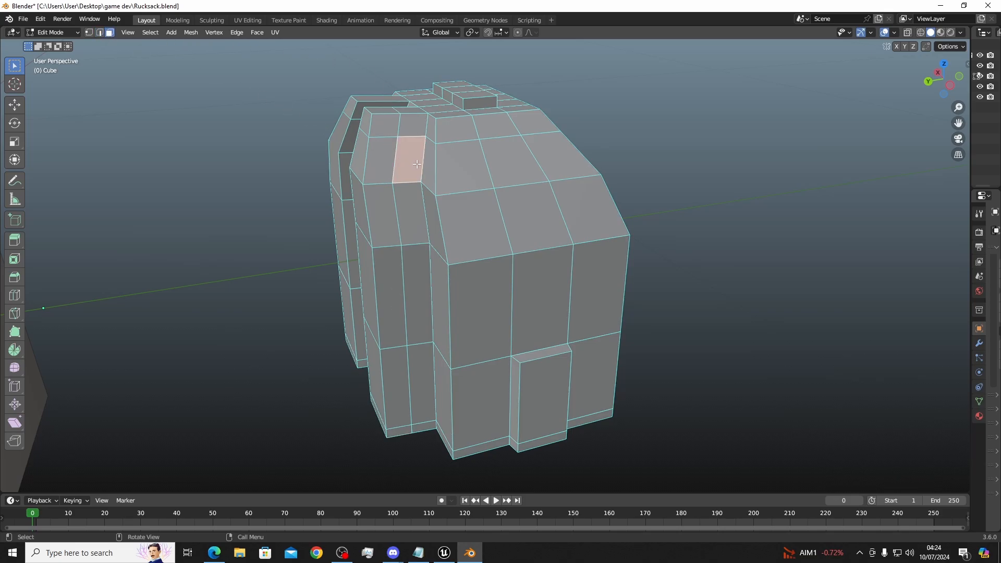
key("x")
left_click(385, 176)
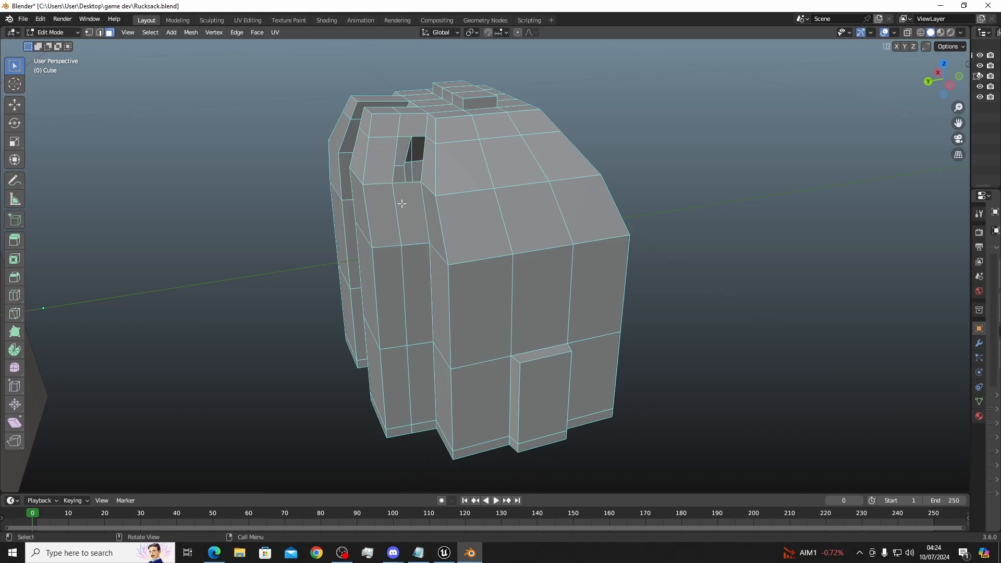
left_click(403, 211)
key("x")
left_click(402, 213)
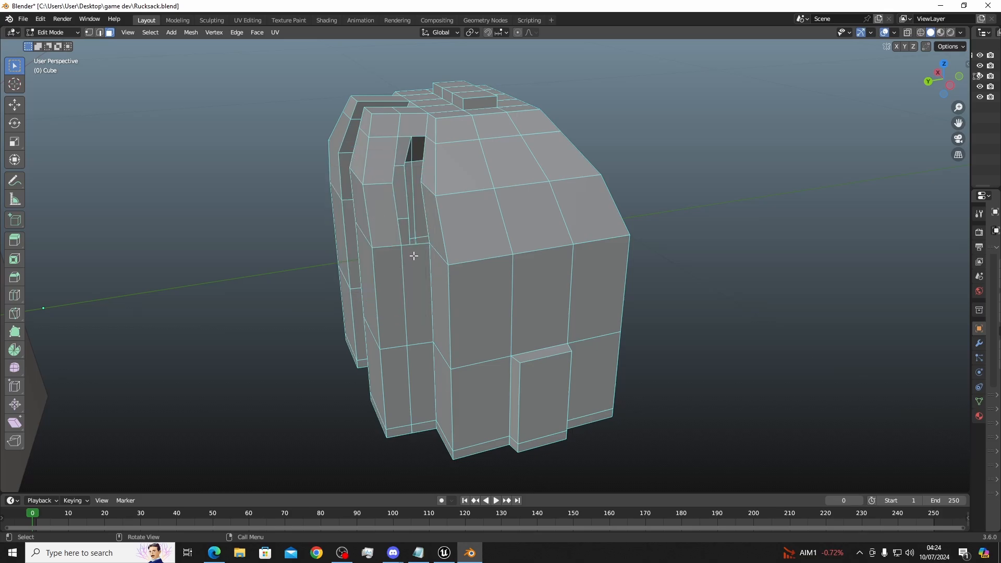
Delete the two lower faces beside the bag on the nearer strap's outer side, above the bottom loop cut
left_click(414, 262)
key("x")
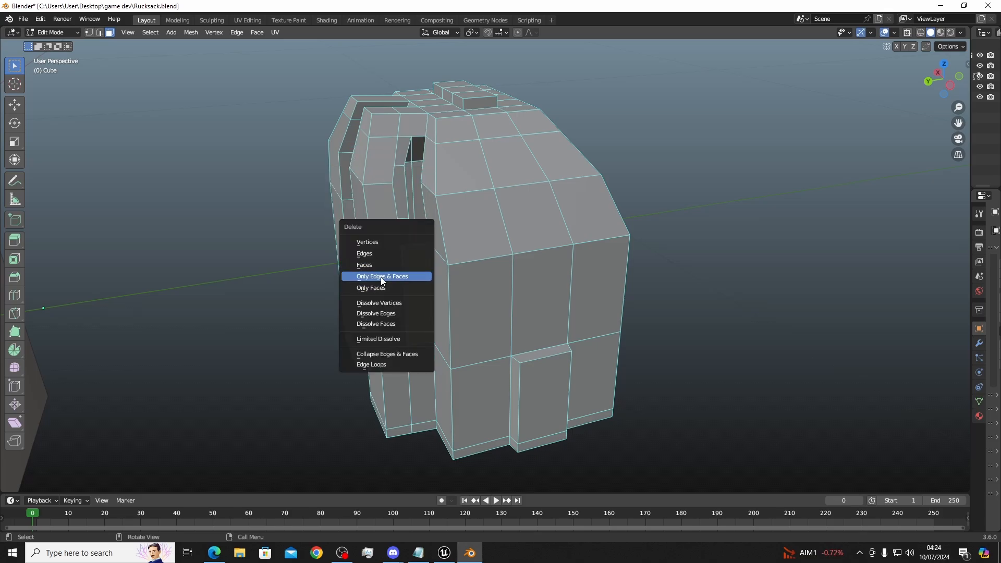
left_click(394, 277)
left_click(429, 380)
key("x")
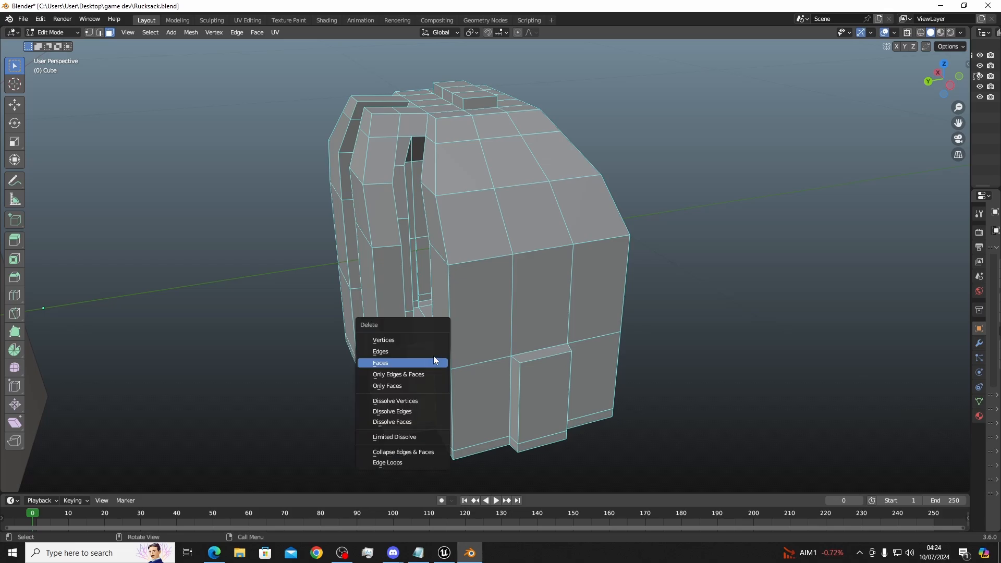
left_click(401, 363)
right_click(443, 343)
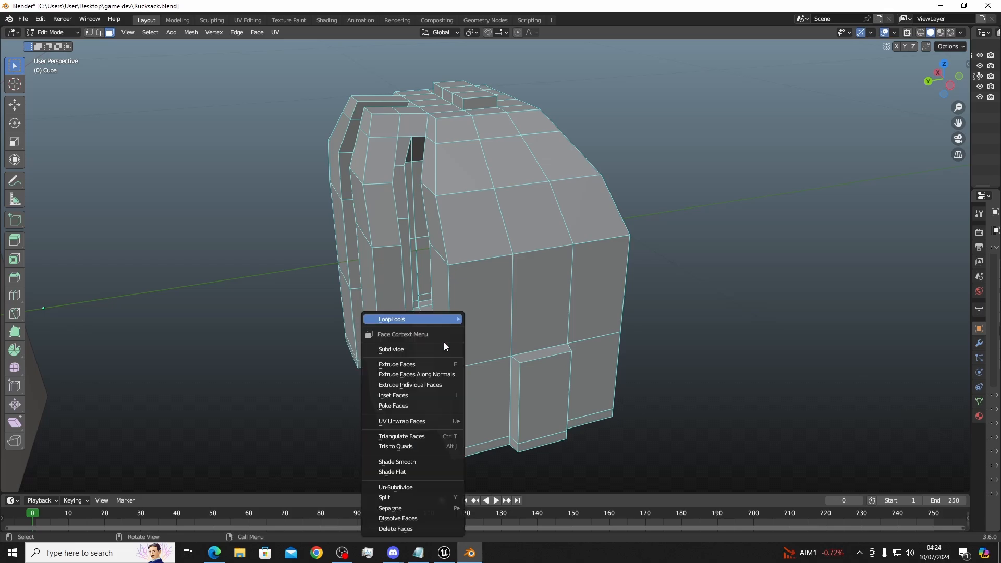
key("d")
right_click(388, 251)
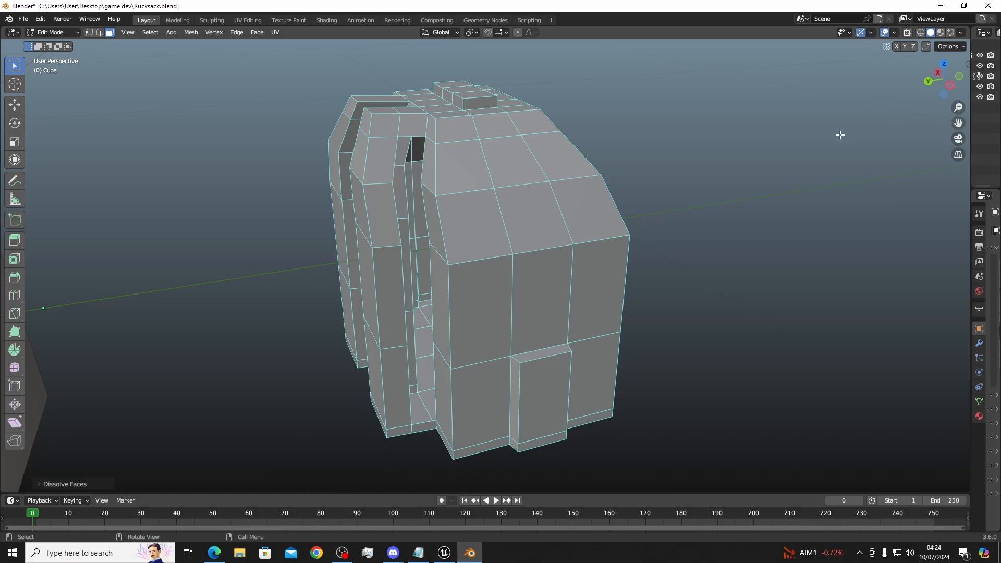
Delete the two lower faces of the nearer strap's far wall behind the new opening
middle_click_drag(839, 134, 683, 231)
left_click(431, 298)
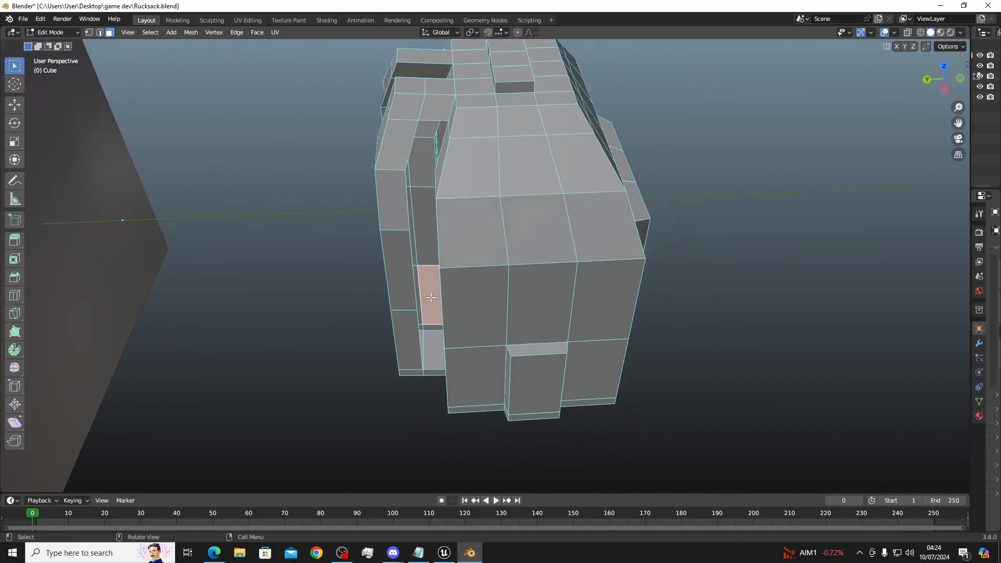
key("x")
left_click(411, 291)
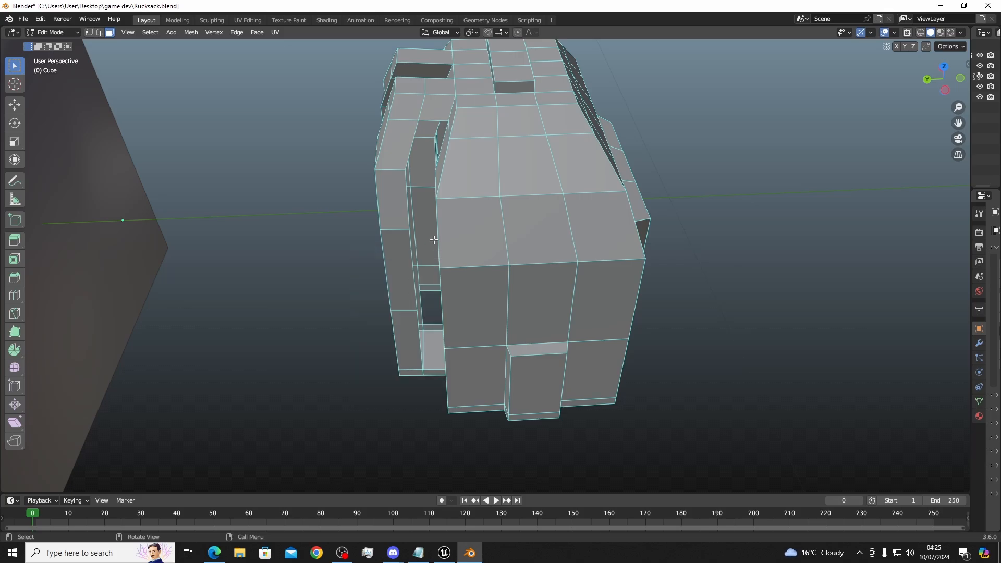
left_click(431, 254)
middle_click_drag(431, 254, 452, 208)
key("x")
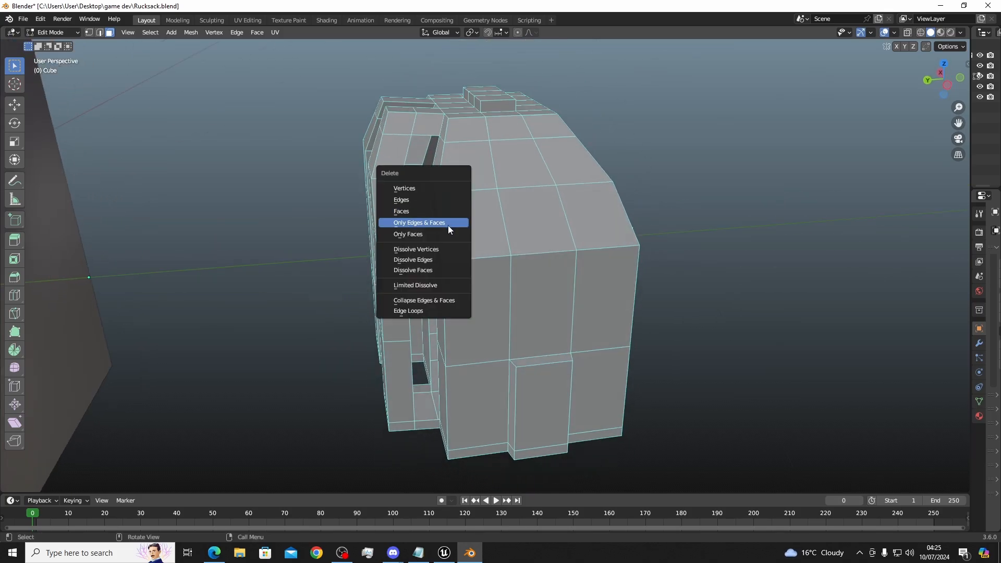
left_click(424, 209)
Delete the remaining two upper faces of the nearer strap's far wall behind the opening
left_click(409, 207)
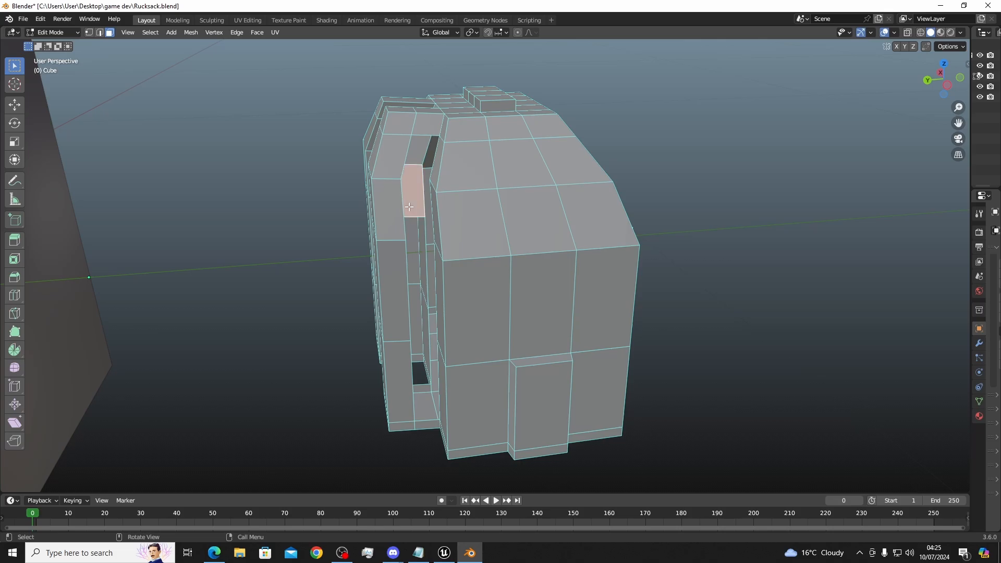
key("x")
left_click(398, 208)
middle_click_drag(423, 169, 510, 252)
key("x")
left_click(389, 165)
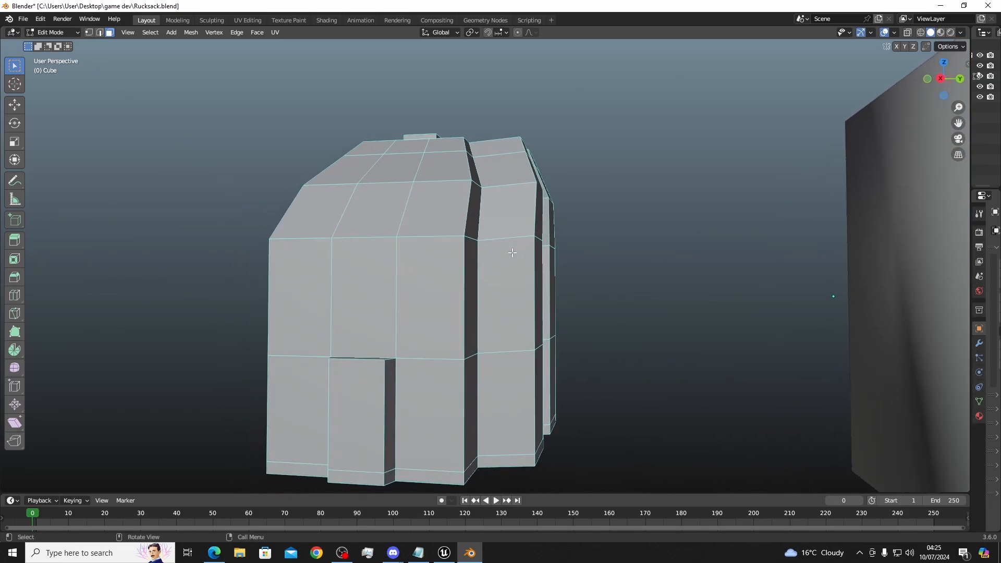
Add a vertical loop cut down the middle of the other strap's outer side
key("ctrl+r")
left_click(513, 255)
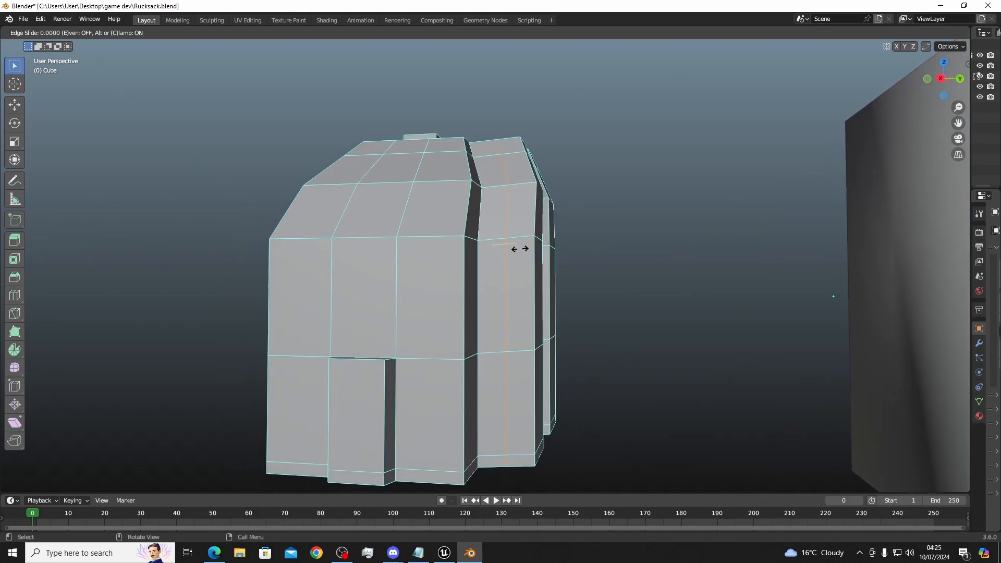
left_click(522, 250)
middle_click_drag(523, 251, 529, 283)
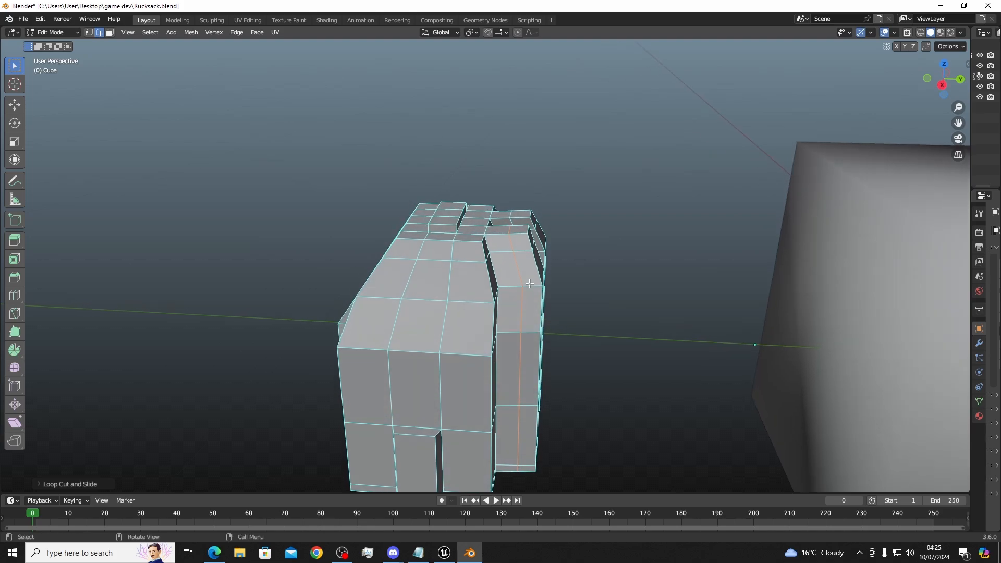
middle_click_drag(701, 232, 512, 212)
left_click(501, 209)
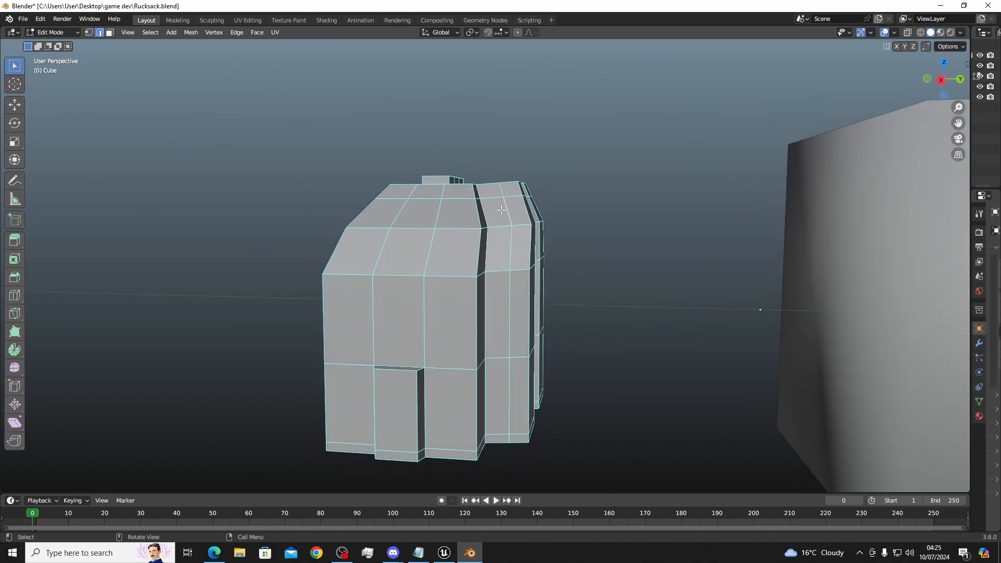
Delete the two upper faces beside the bag on the other strap's outer side, below the top loop cut
left_click(109, 33)
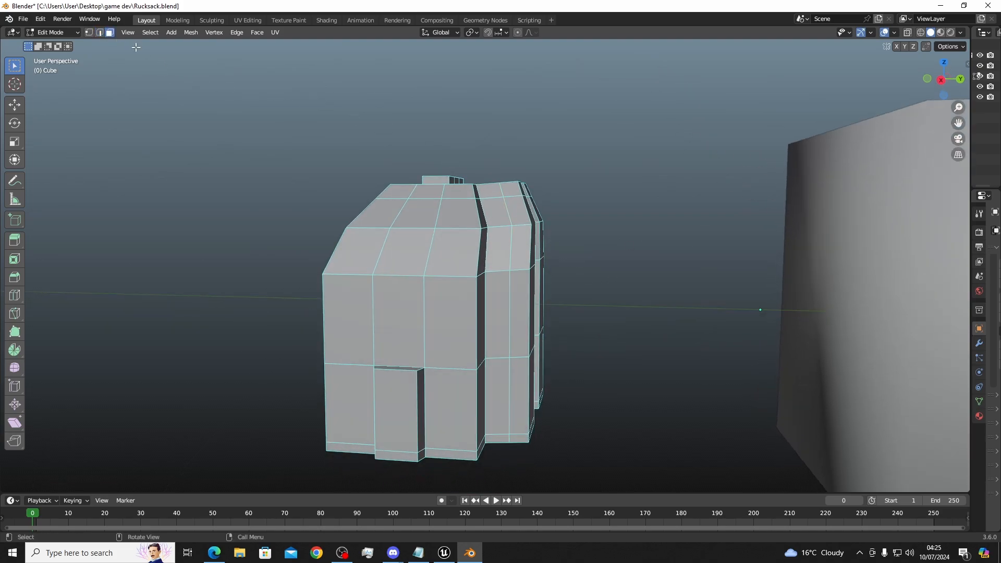
left_click(503, 218)
key("x")
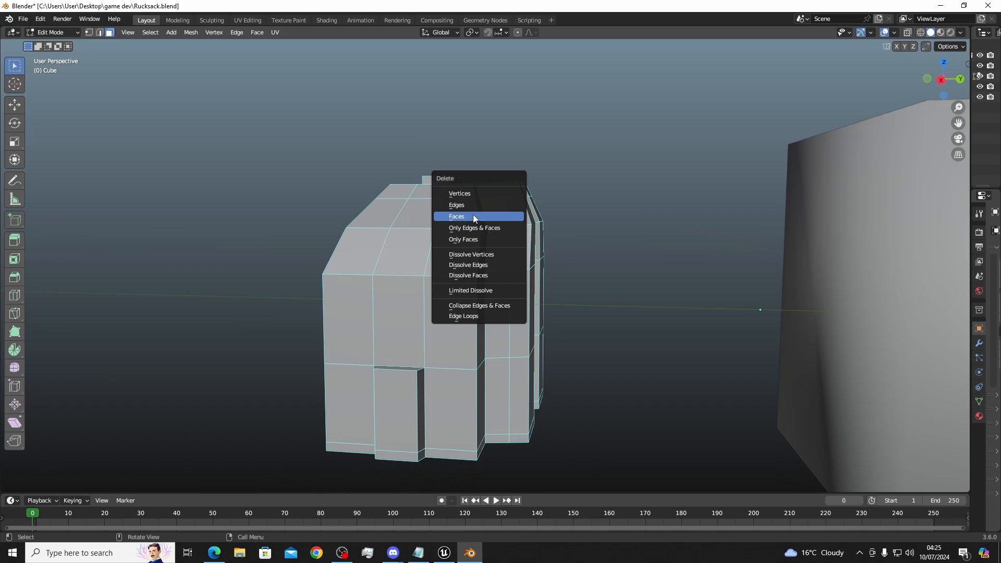
left_click(474, 216)
left_click(503, 236)
key("x")
left_click(502, 237)
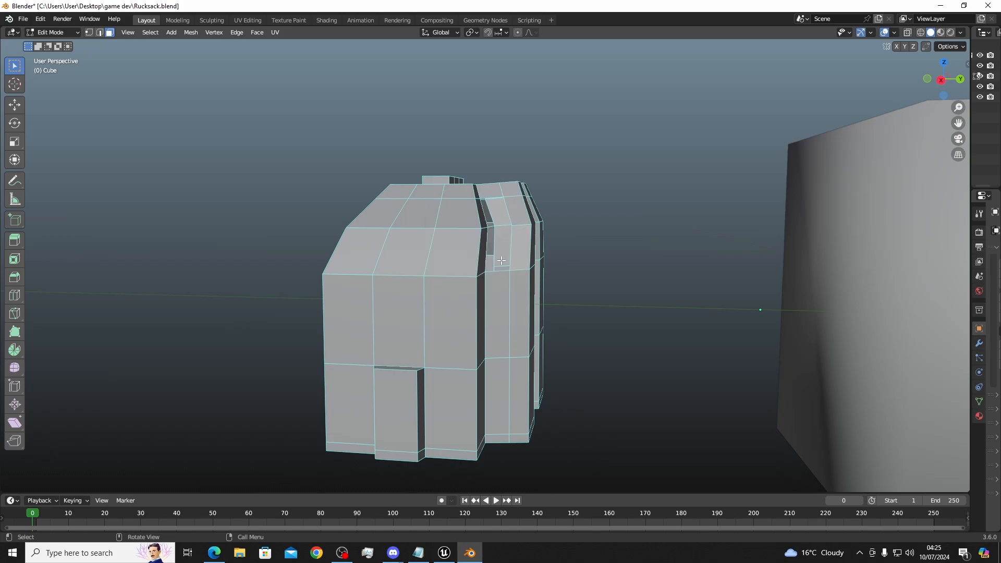
Delete the two lower faces beside the bag on the other strap's outer side, above the bottom loop cut
left_click(503, 306)
key("x")
left_click(472, 317)
left_click(499, 385)
key("x")
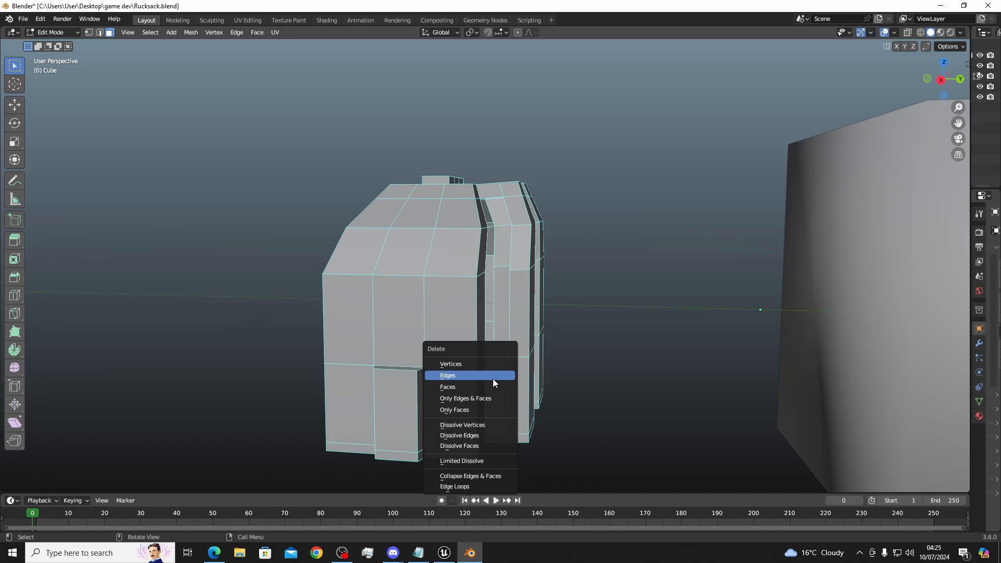
left_click(459, 387)
Delete the faces beside the bag along the other strap's inner side, between the top and bottom loop cuts
middle_click_drag(460, 386, 390, 254)
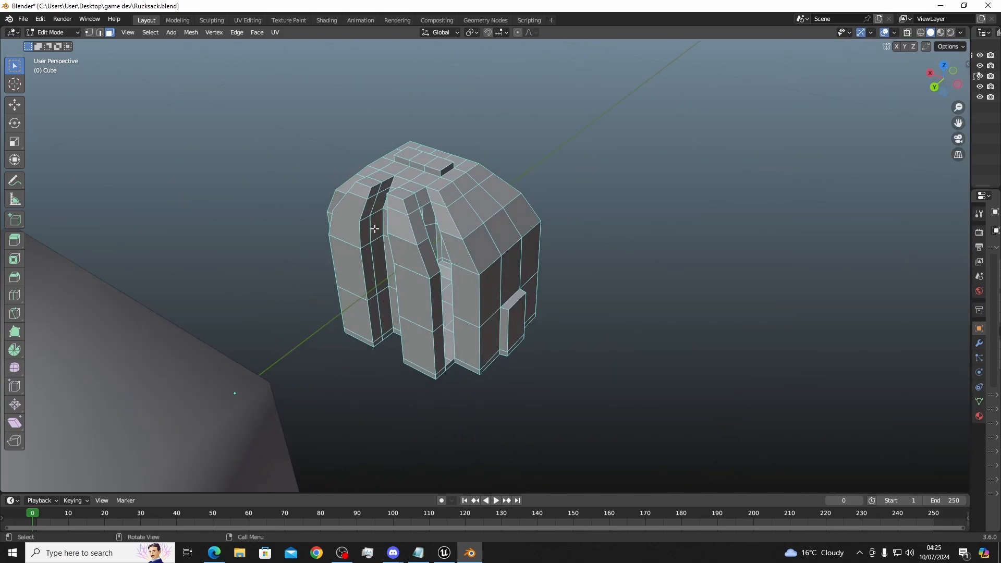
key("x")
left_click(349, 210)
key("x")
left_click(346, 227)
left_click(378, 256)
key("x")
left_click(366, 256)
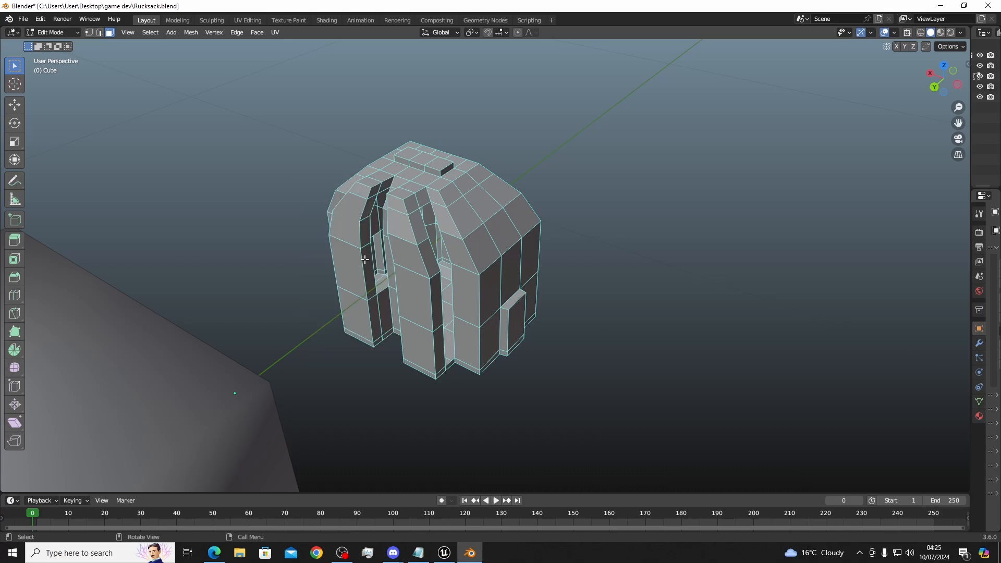
left_click(385, 306)
key("x")
left_click(357, 307)
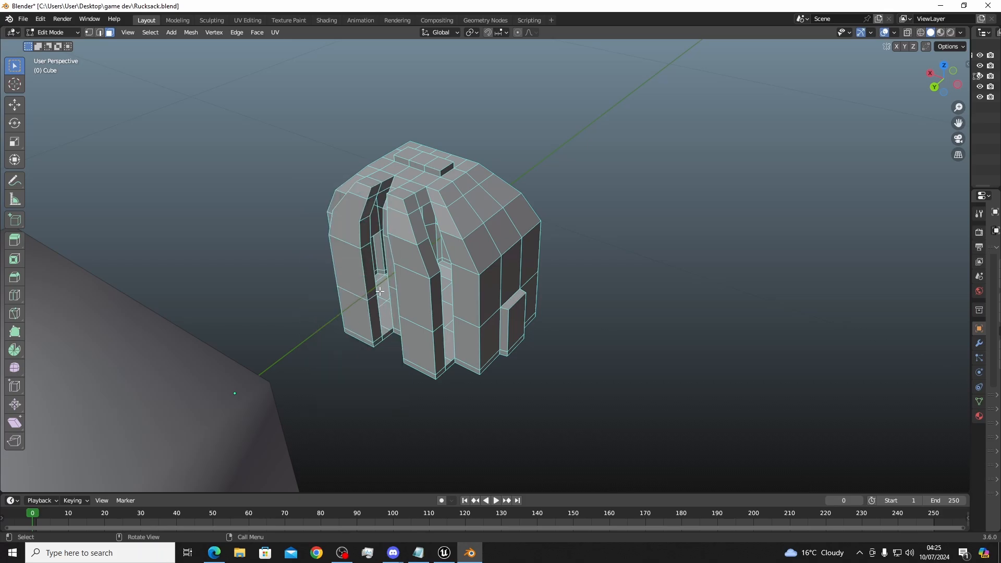
Switch to vertex selection and fill the upper sloped face on the nearer strap's open side facing the bag
middle_click_drag(357, 306, 324, 250)
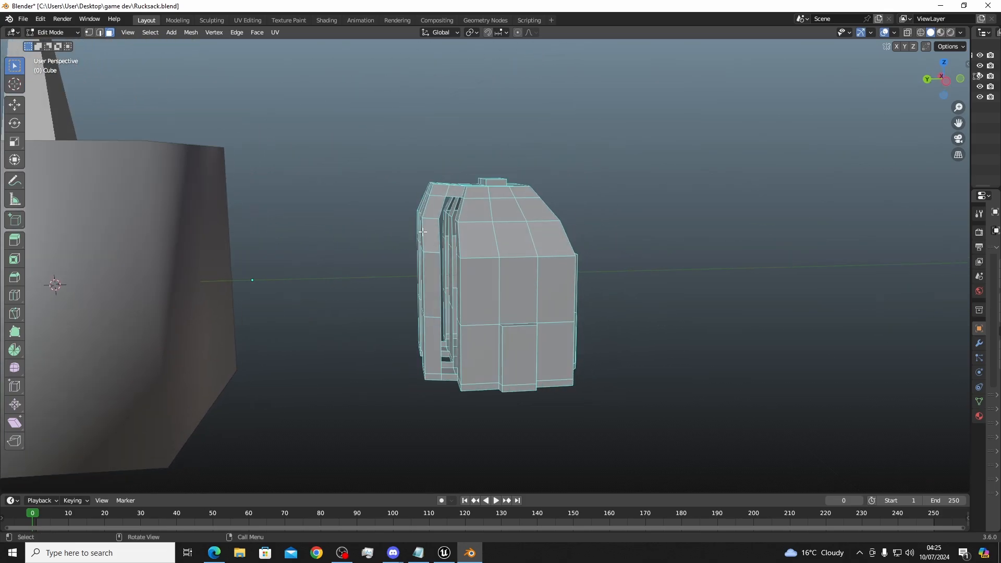
scroll(423, 232, "up", 4)
middle_click_drag(414, 226, 385, 271)
key("b")
left_click_drag(408, 218, 415, 209)
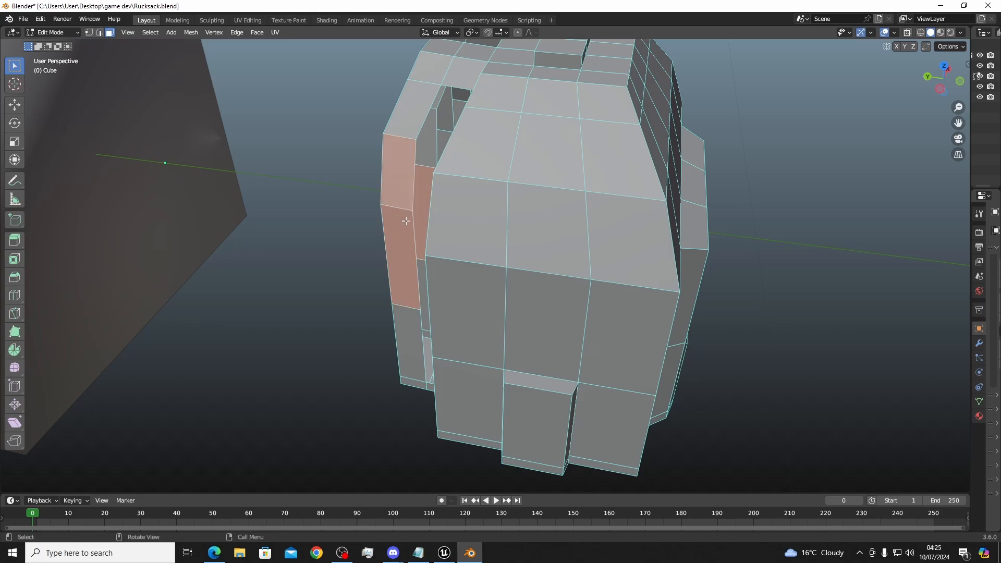
middle_click_drag(409, 219, 453, 77)
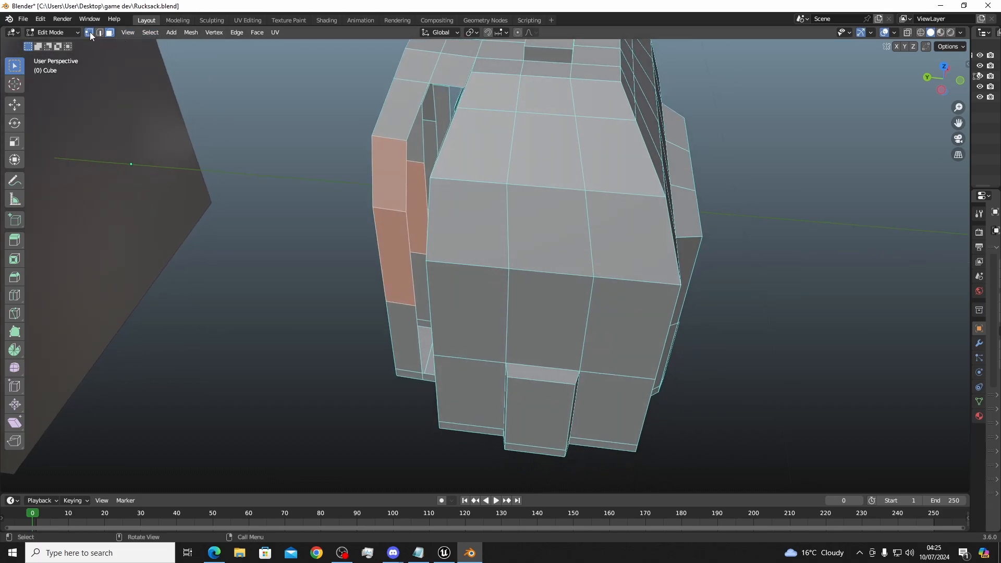
left_click(277, 126)
middle_click_drag(244, 72, 212, 128)
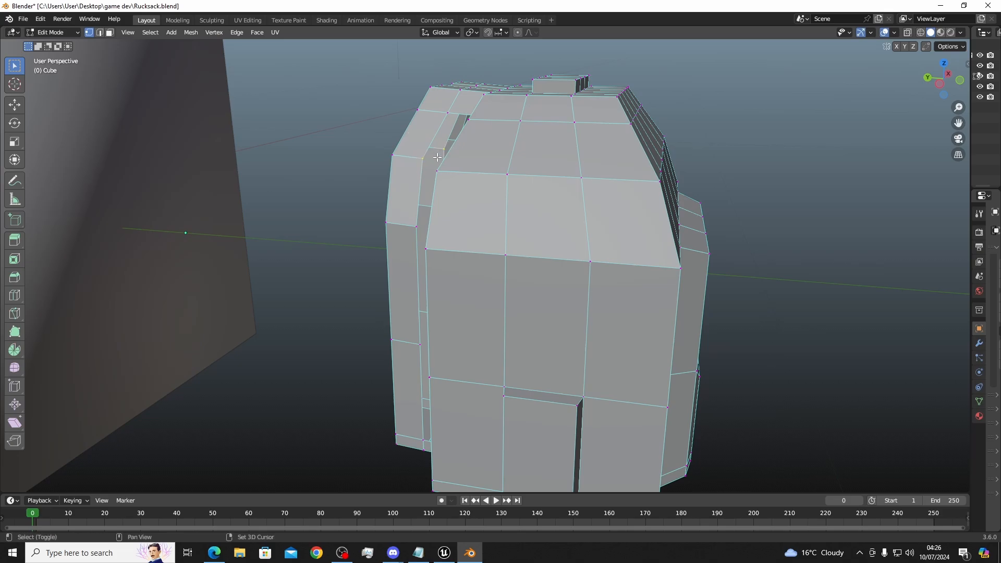
mouse_move(450, 149)
middle_mouse_down()
mouse_move(457, 119)
mouse_move(452, 140)
middle_mouse_up()
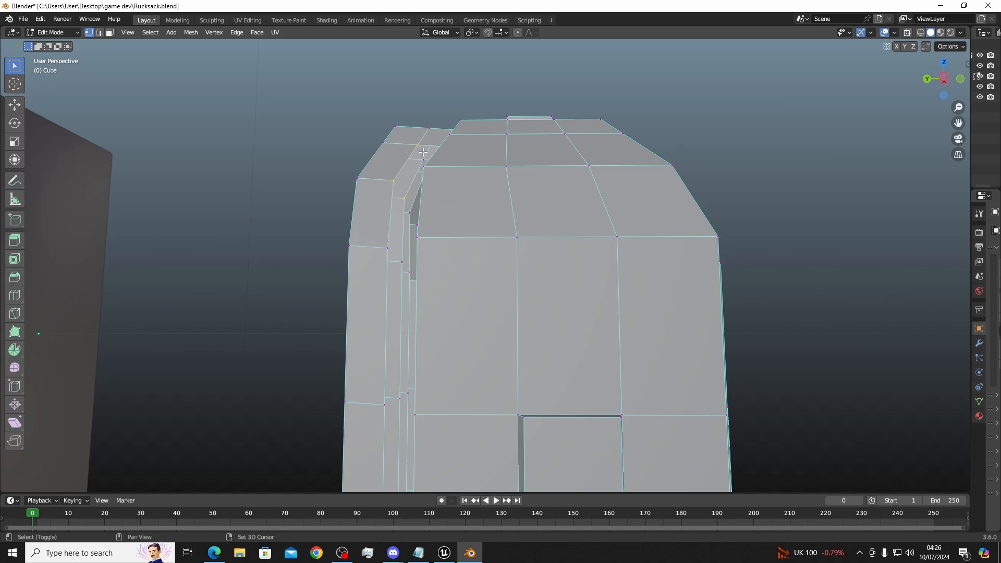
middle_click_drag(408, 187, 399, 195)
left_click(403, 202)
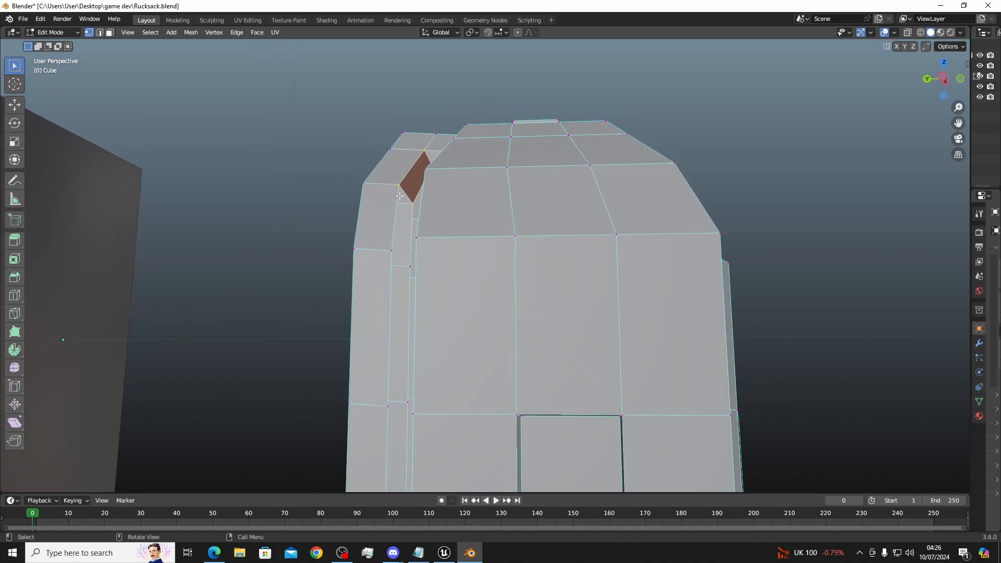
Fill the two middle faces on the nearer strap's bag-facing side, directly below the filled sloped face
key("h")
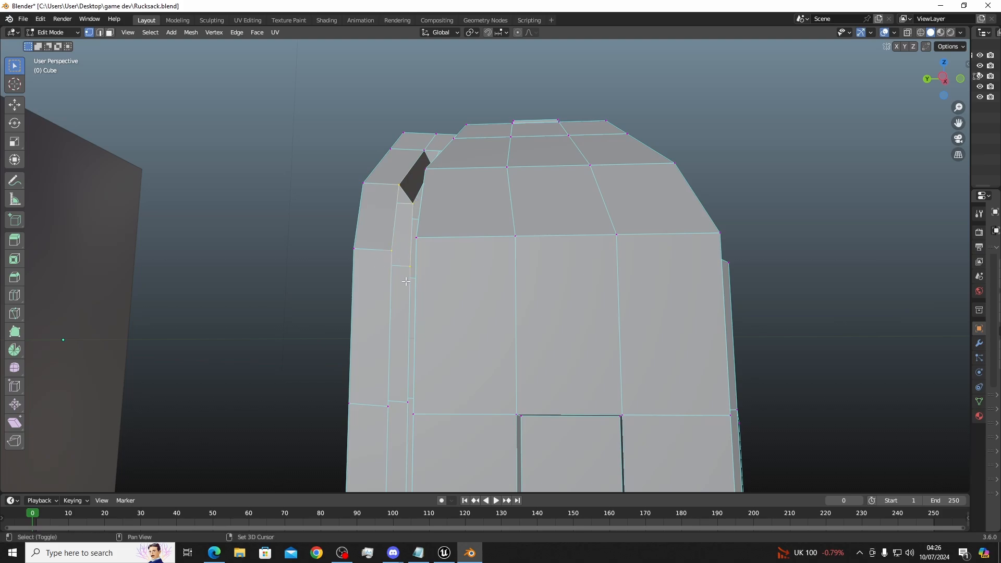
left_click(401, 258)
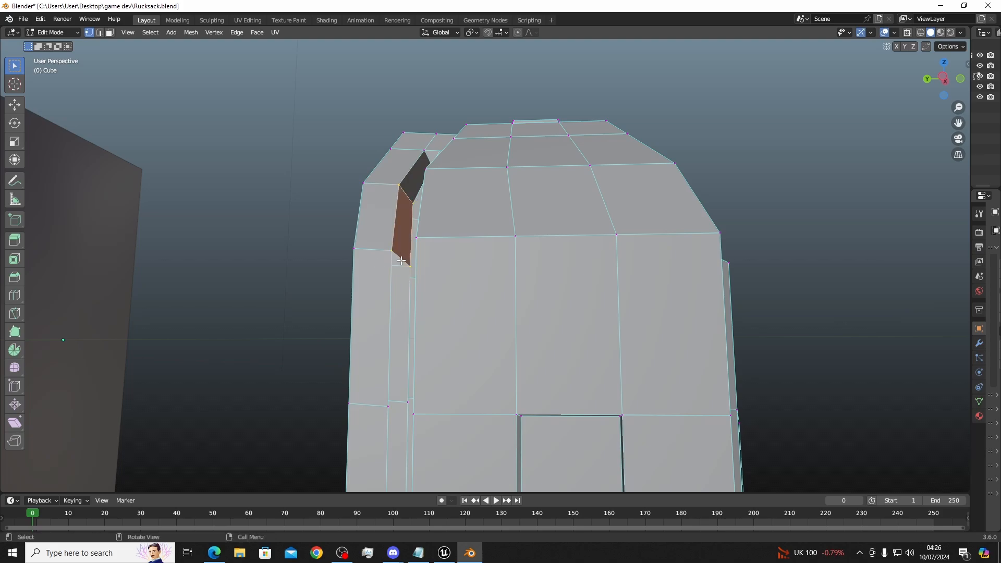
scroll(413, 332, "down", 2)
mouse_move(420, 326)
middle_mouse_down()
mouse_move(416, 351)
mouse_move(429, 341)
middle_mouse_up()
left_click(433, 327)
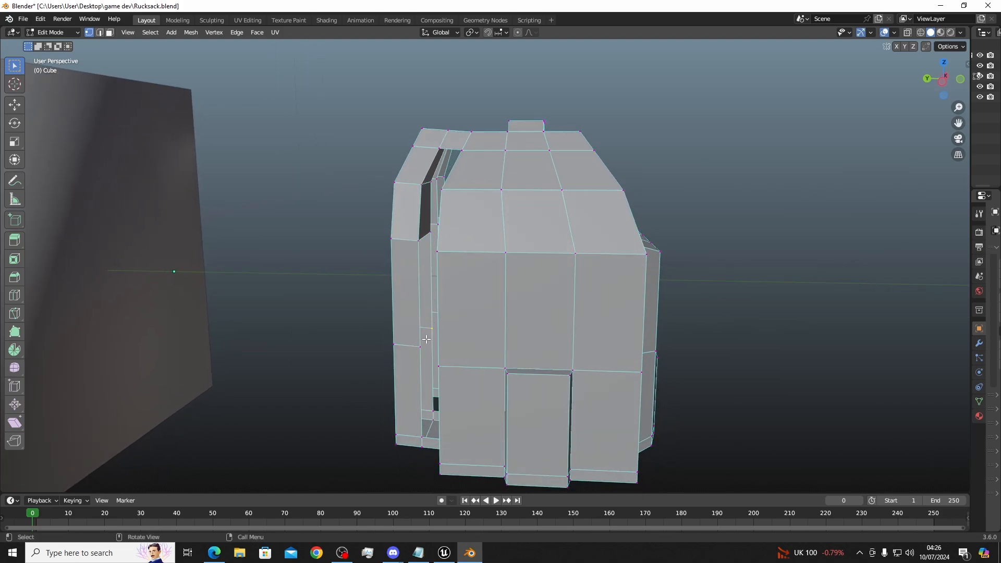
left_click(411, 257, "shift")
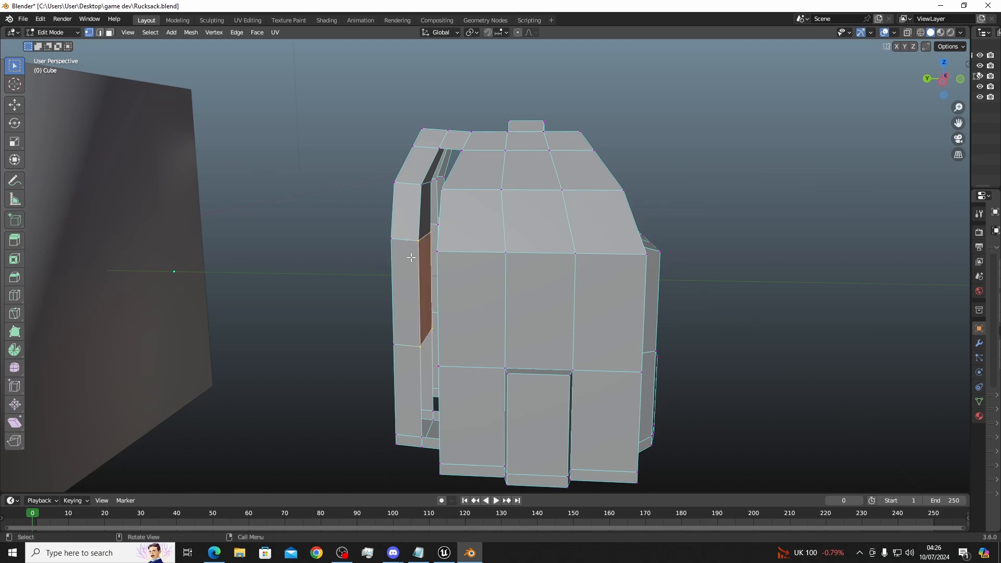
Fill the lowest face on the nearer strap's bag-facing side, above the bottom connecting piece
left_click(428, 346, "shift")
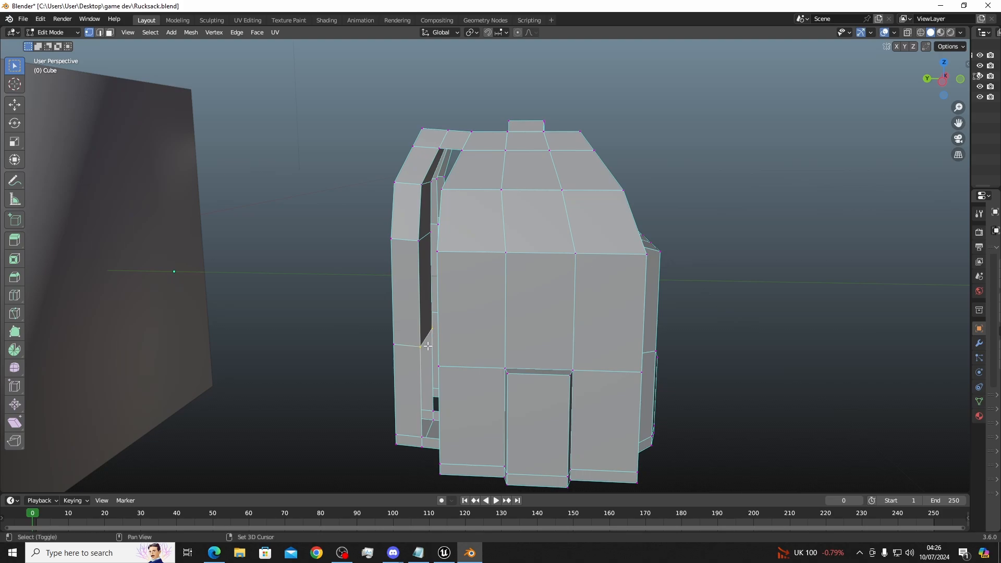
middle_click_drag(428, 347, 419, 385)
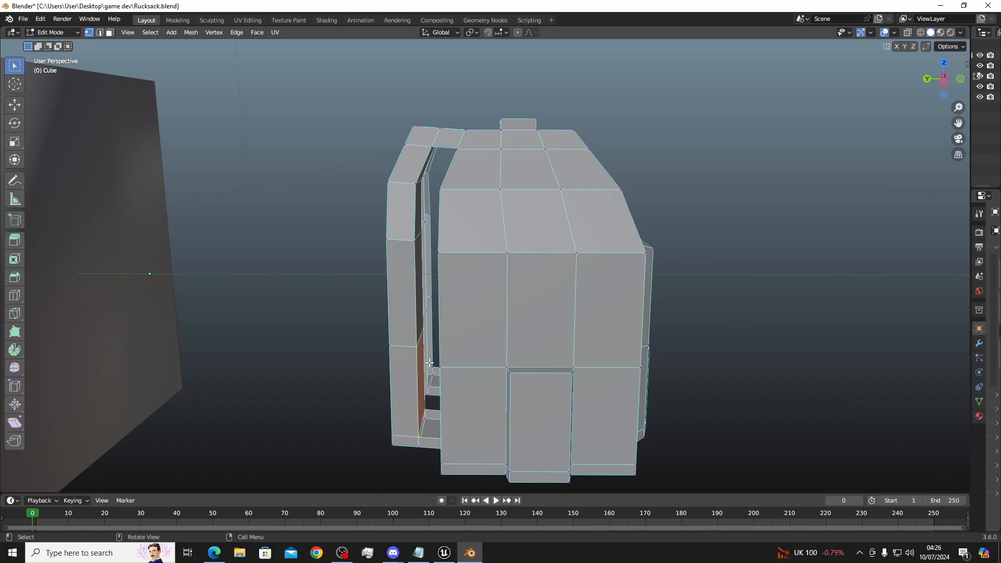
Fill the lowest open face of the bag's back panel behind the nearer strap from its four corner vertices
middle_click_drag(433, 396, 436, 361)
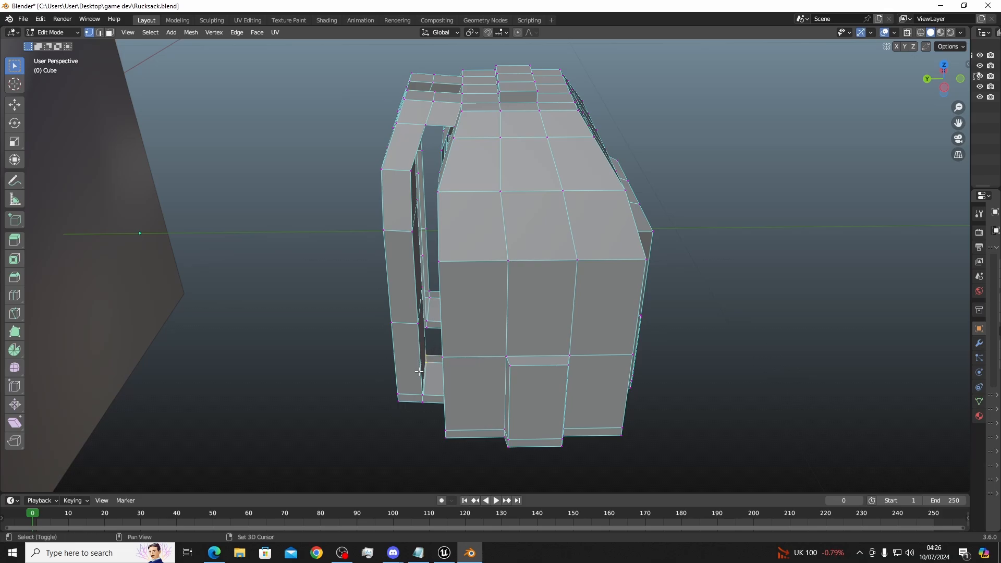
left_click_drag(429, 389, 417, 401, "shift")
middle_click_drag(433, 352, 432, 375)
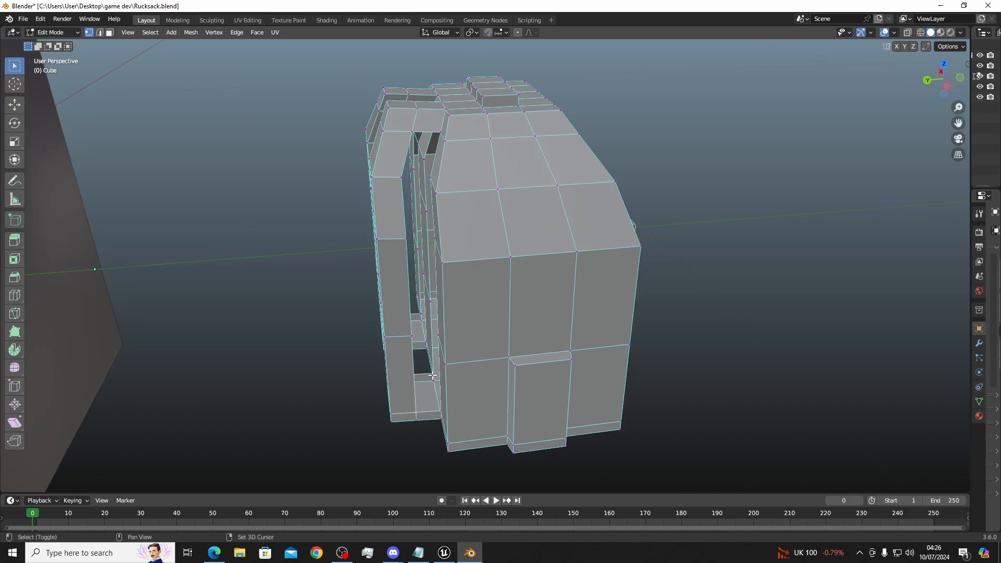
middle_click_drag(436, 377, 430, 412)
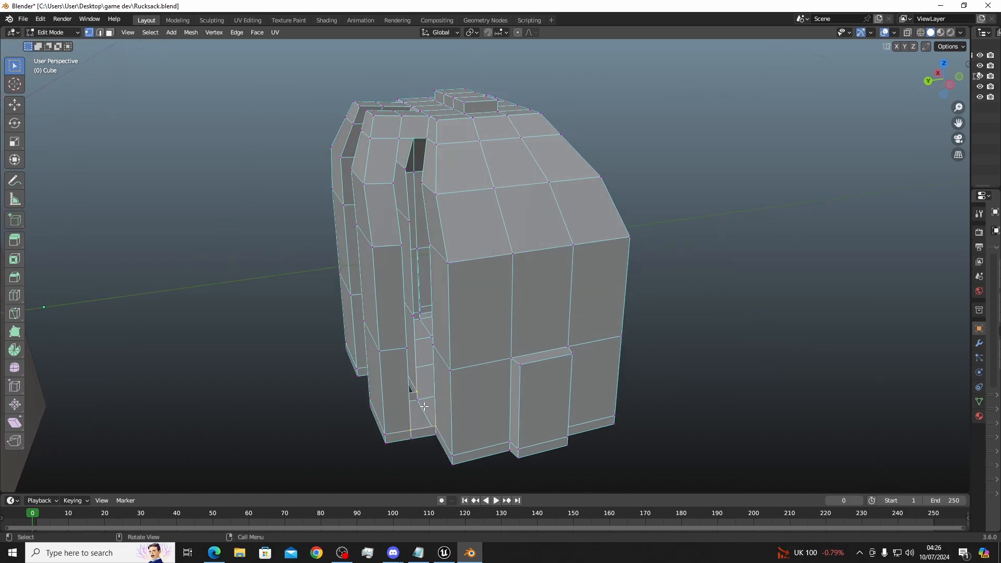
middle_click_drag(430, 388, 410, 483)
scroll(435, 390, "up", 3)
left_click(407, 480)
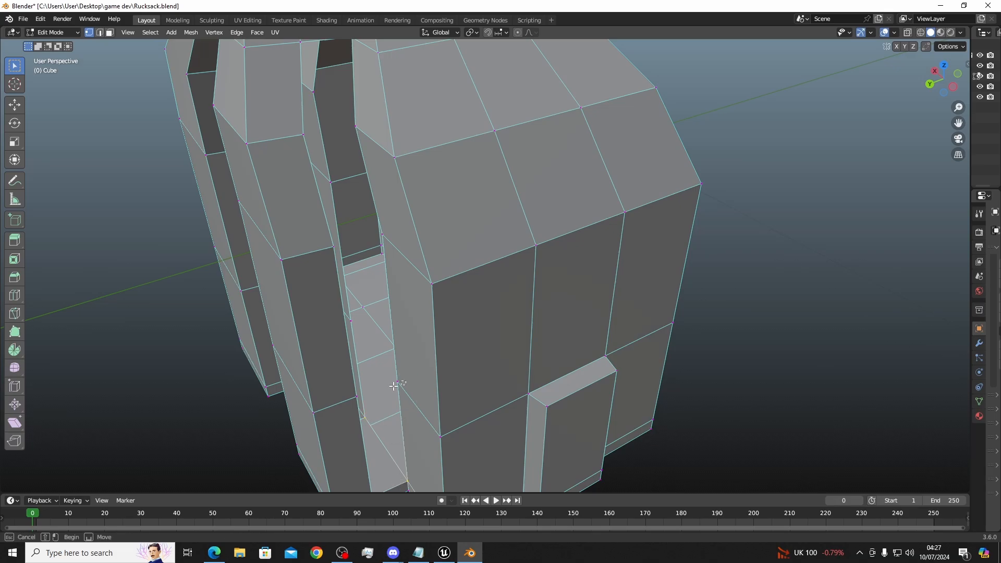
middle_click_drag(404, 374, 374, 340)
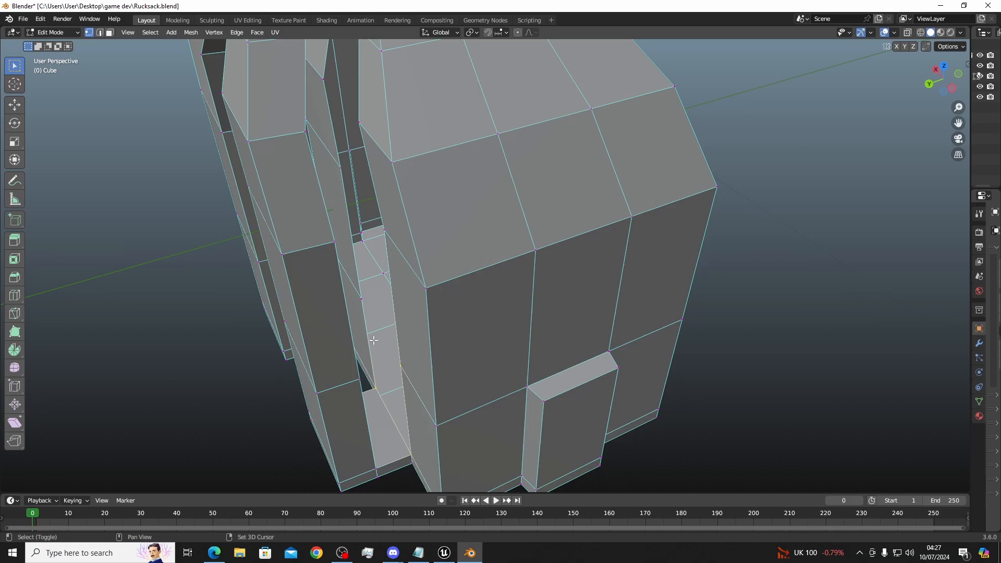
left_click(367, 295, "shift")
key("f")
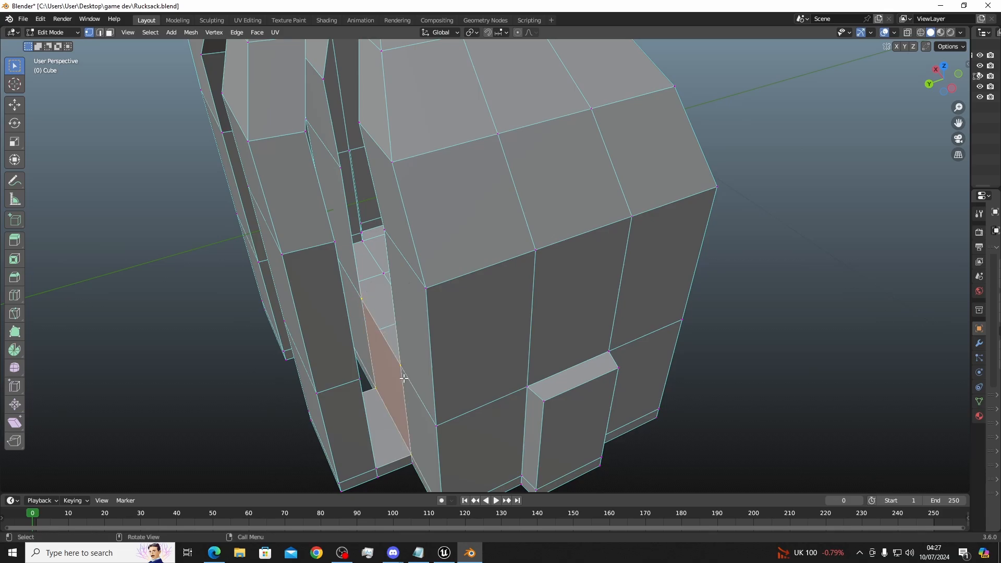
Fill the open back-panel face directly above it, up to where the bag starts to slope
left_click(387, 344)
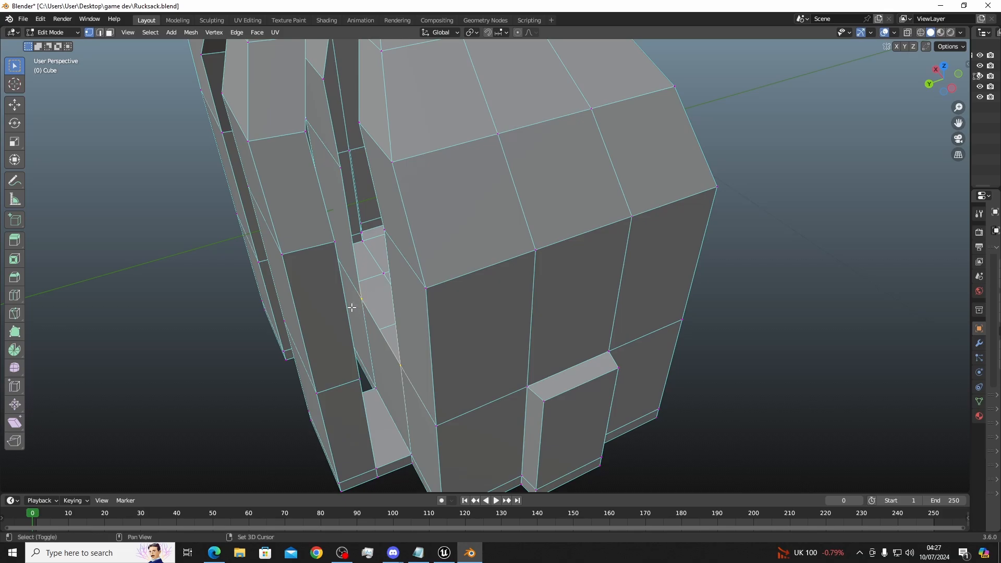
middle_click_drag(373, 293, 399, 293)
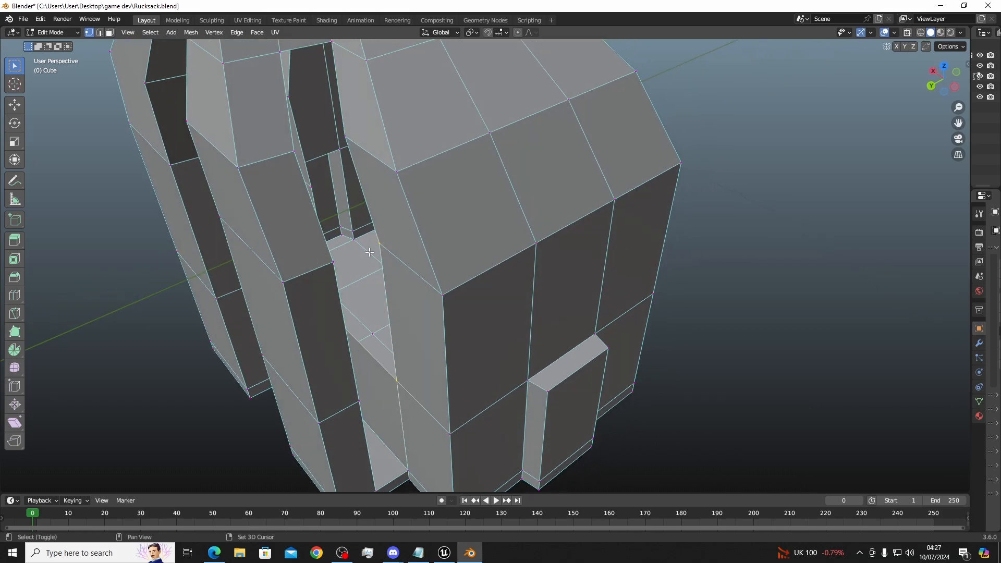
middle_click_drag(393, 238, 359, 266)
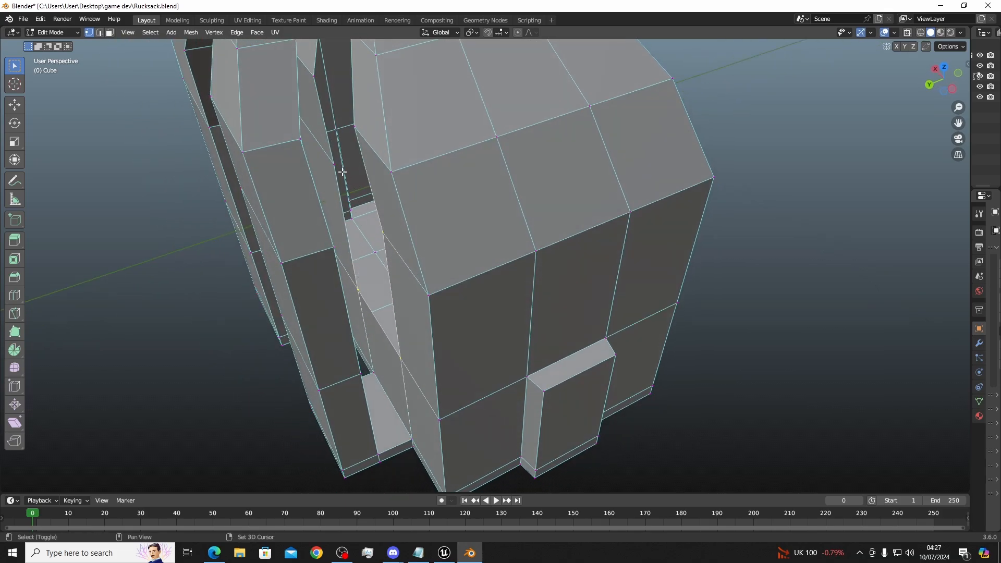
key("f")
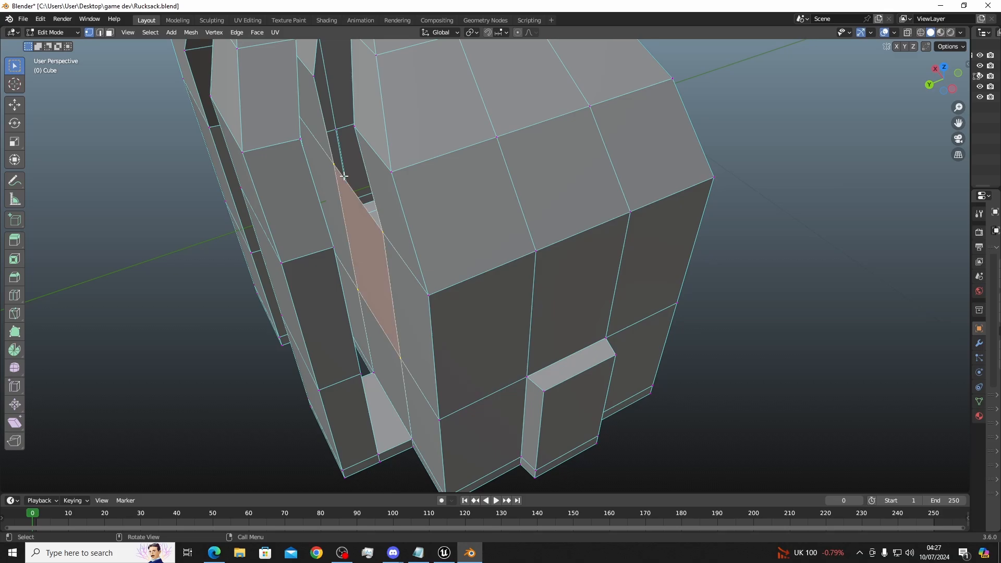
Try to fill the lower sloped gap in the bag's back panel with an extra strap-corner vertex selected
middle_click_drag(344, 177, 360, 133)
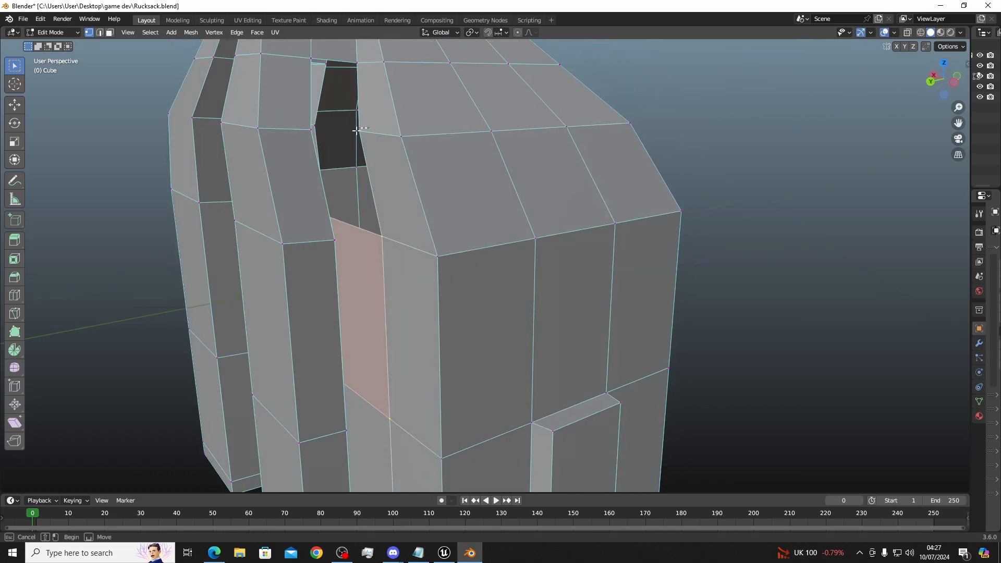
left_click_drag(323, 121, 309, 132)
middle_click_drag(315, 133, 324, 172)
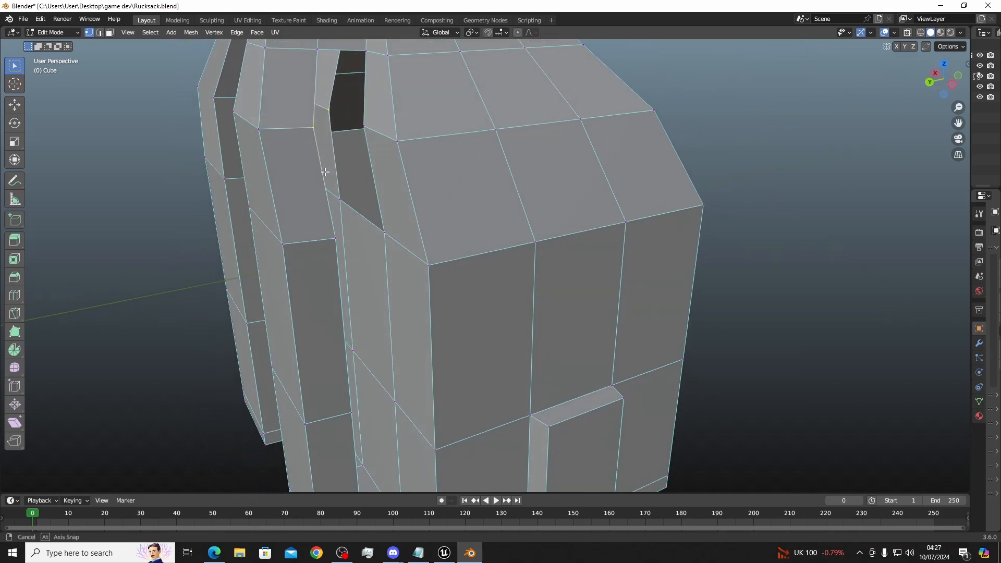
left_click(345, 197, "shift")
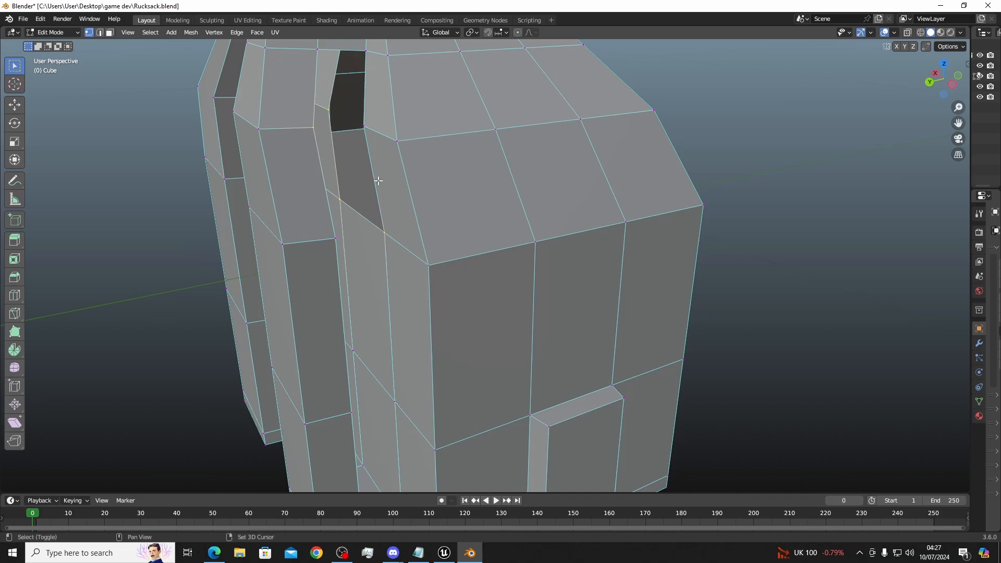
key("f")
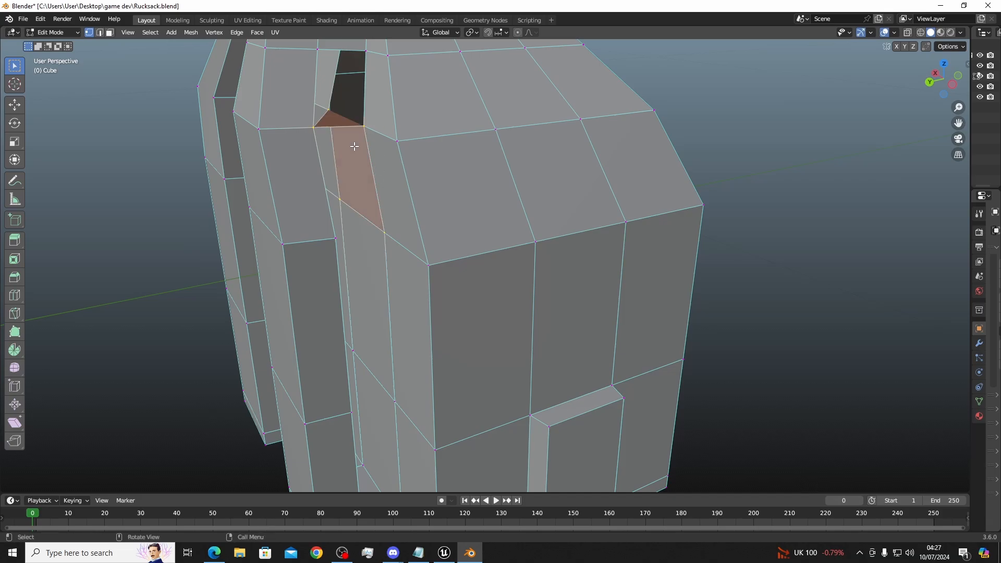
middle_click_drag(354, 146, 390, 120)
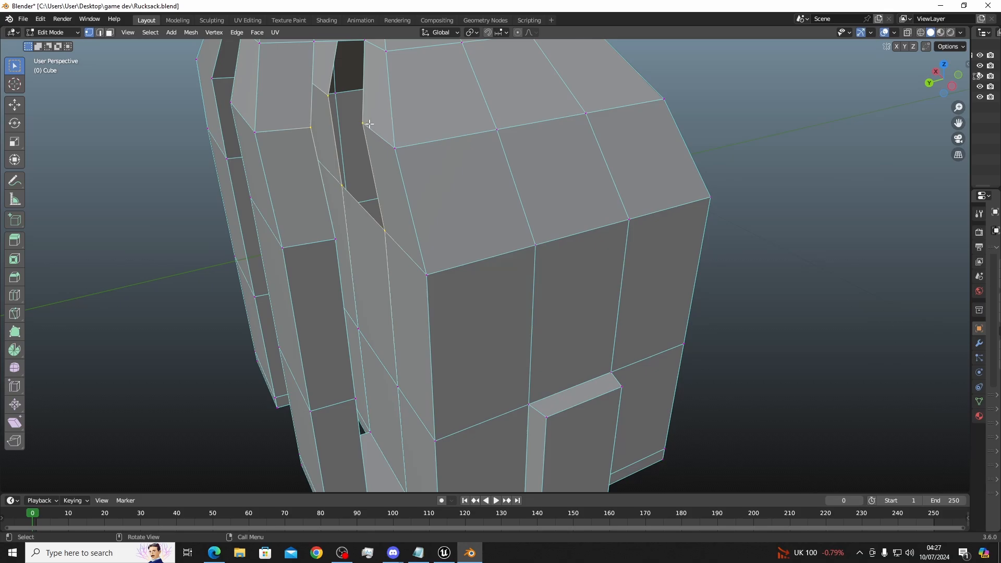
Fill the lower sloped gap in the bag's back panel behind the strap using only its four corner vertices
left_click(369, 124)
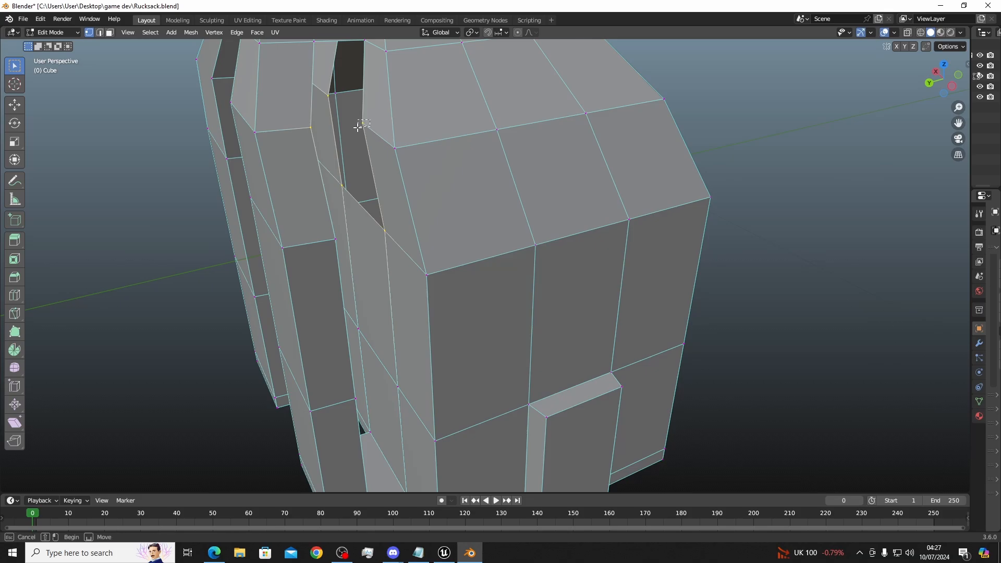
left_click(388, 228, "shift")
left_click(341, 183, "shift")
key("b")
left_click_drag(337, 87, 338, 79, "shift")
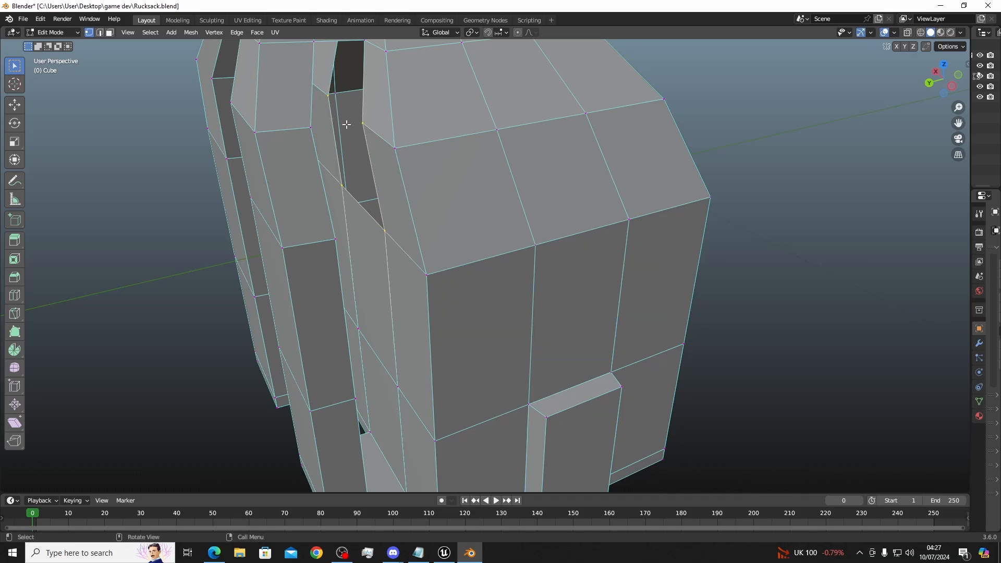
key("f")
Fill the remaining upper sloped gap in the bag's back panel behind the strap
middle_click_drag(347, 101, 331, 147)
left_click(338, 146)
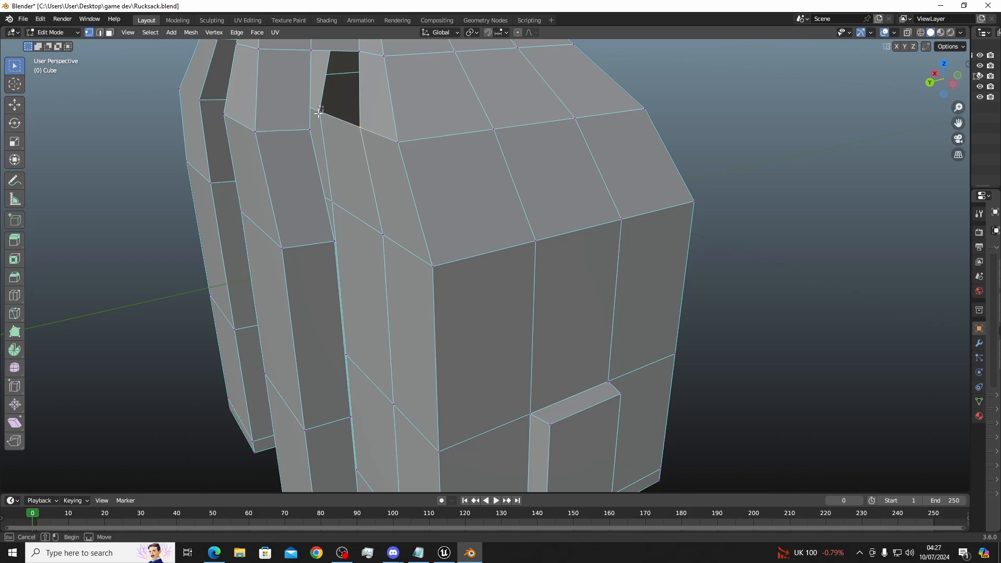
middle_click_drag(322, 110, 443, 144)
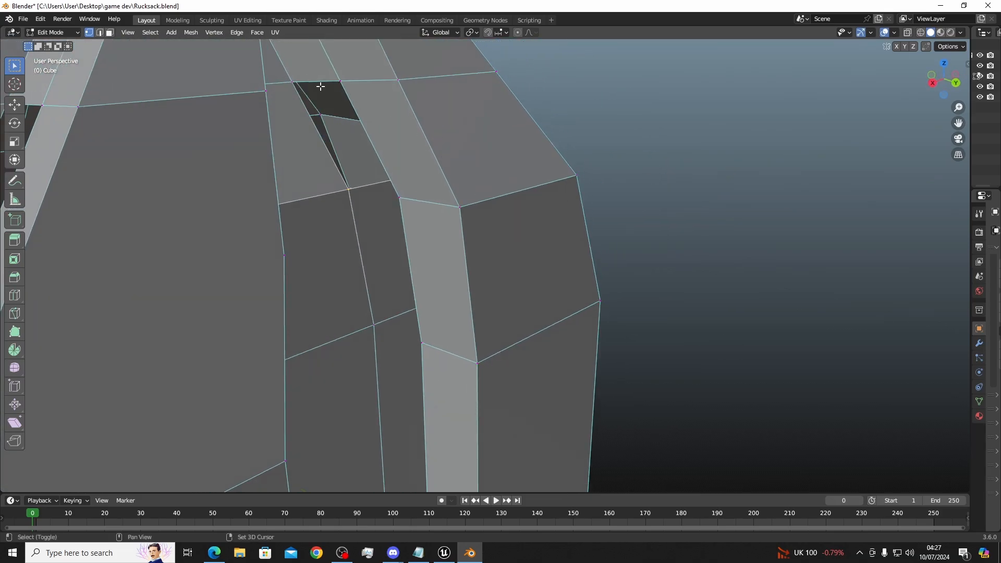
key("f")
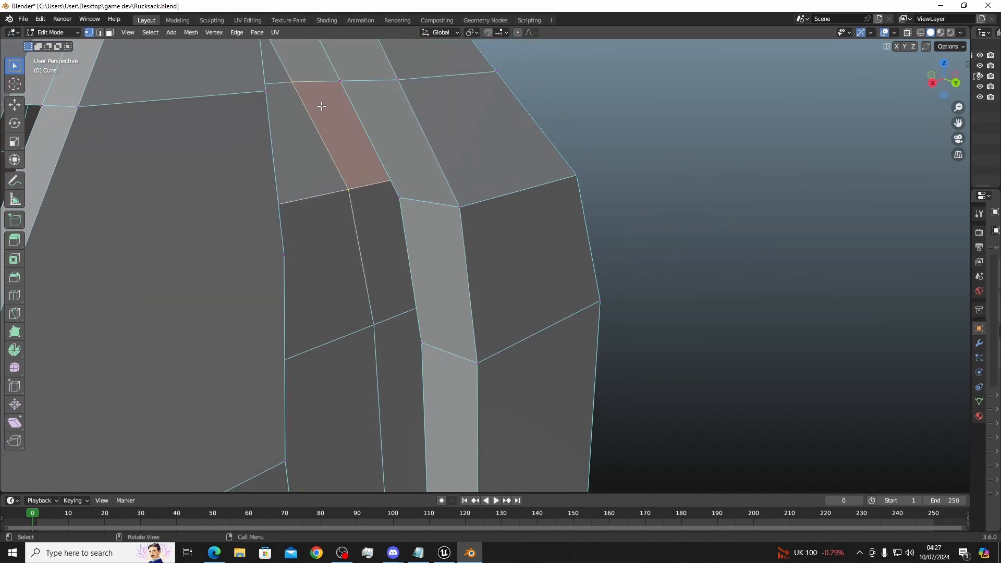
Fill the open upper sloped face on the bag-facing inner side of the other shoulder strap
middle_click_drag(323, 101, 340, 66)
scroll(340, 66, "down", 1)
scroll(341, 65, "down", 3)
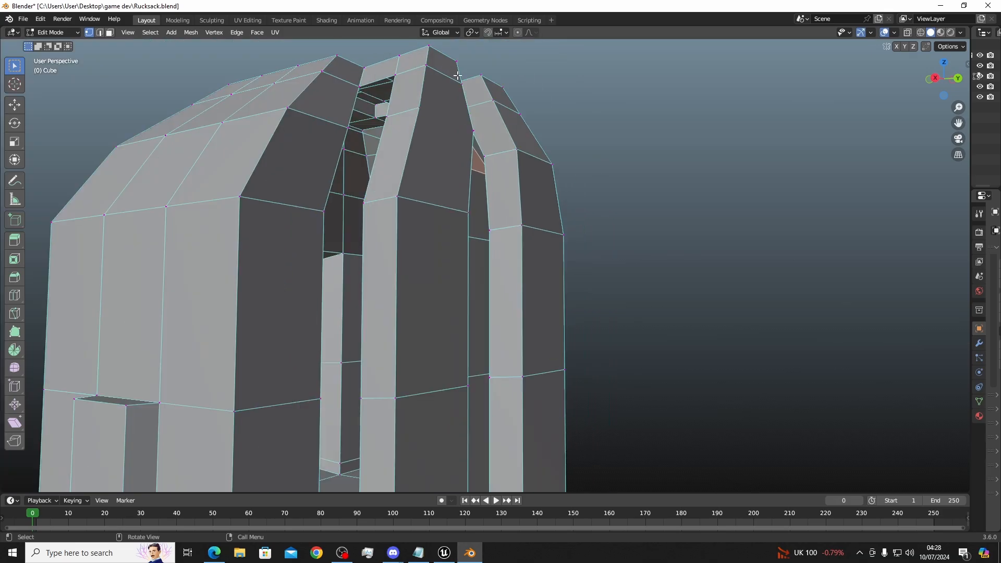
middle_click_drag(509, 121, 566, 127)
left_click(479, 123, "shift")
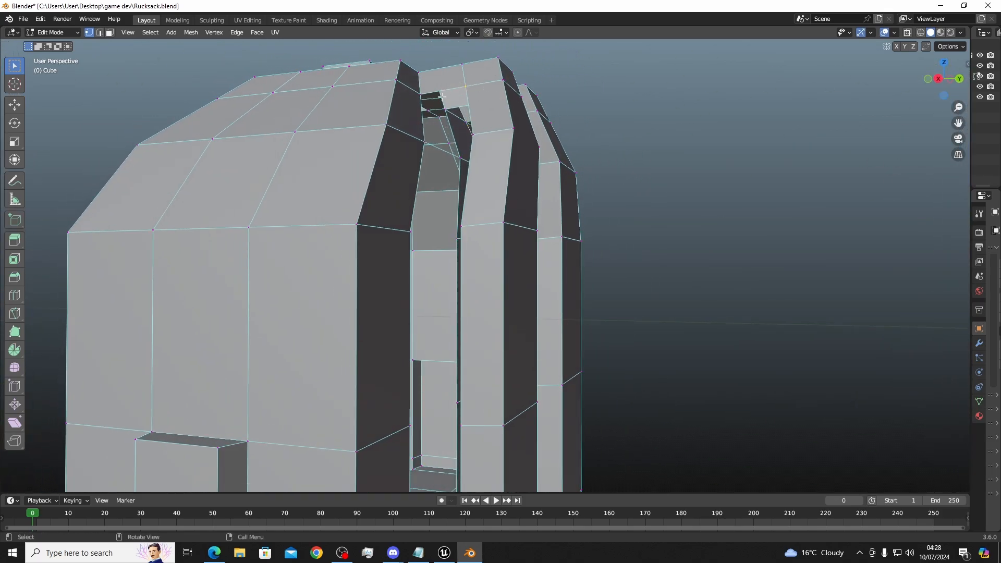
middle_click_drag(426, 87, 421, 133)
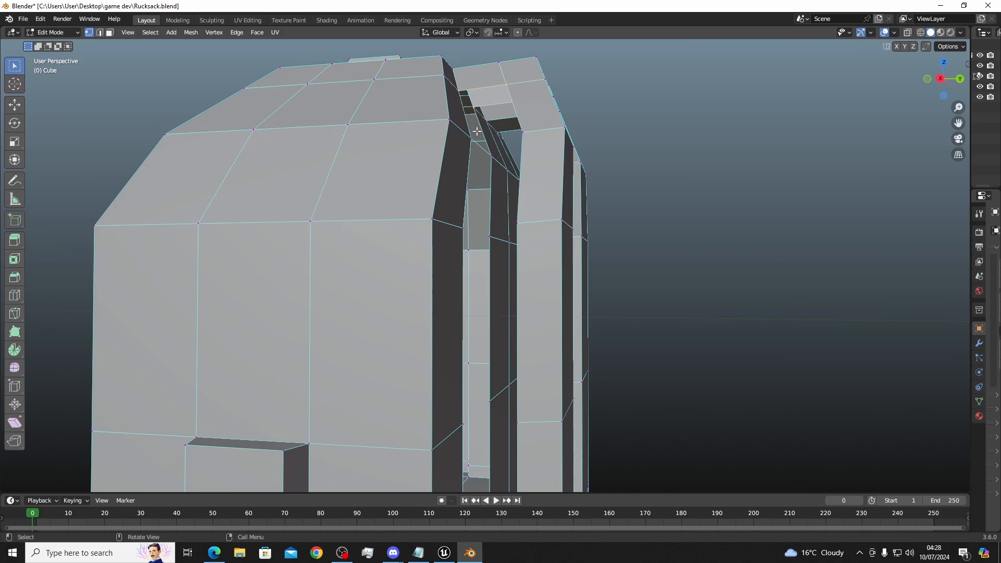
mouse_move(485, 149)
middle_mouse_down()
mouse_move(420, 161)
mouse_move(448, 172)
mouse_move(474, 163)
middle_mouse_up()
left_click(567, 122, "shift")
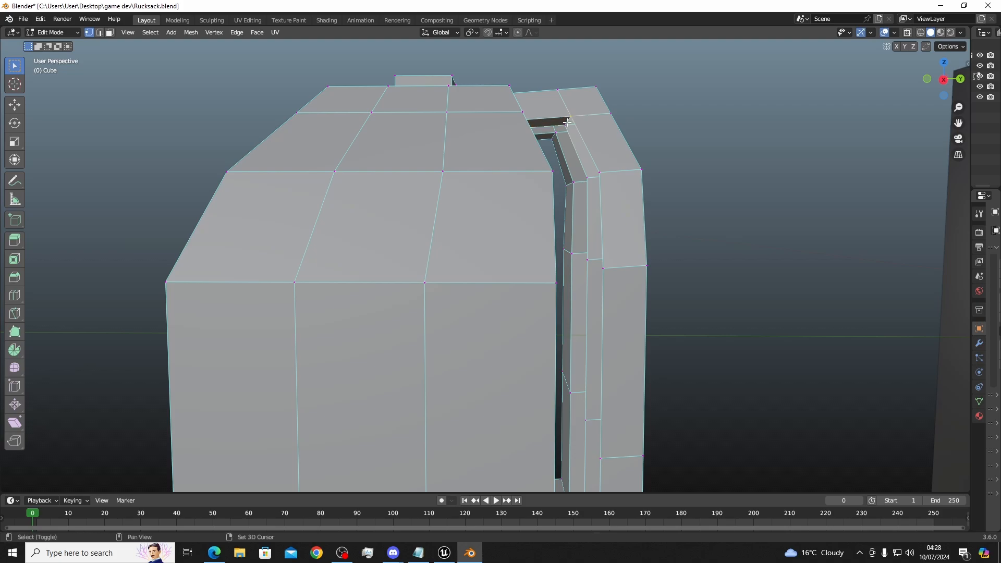
middle_click_drag(574, 153, 574, 155)
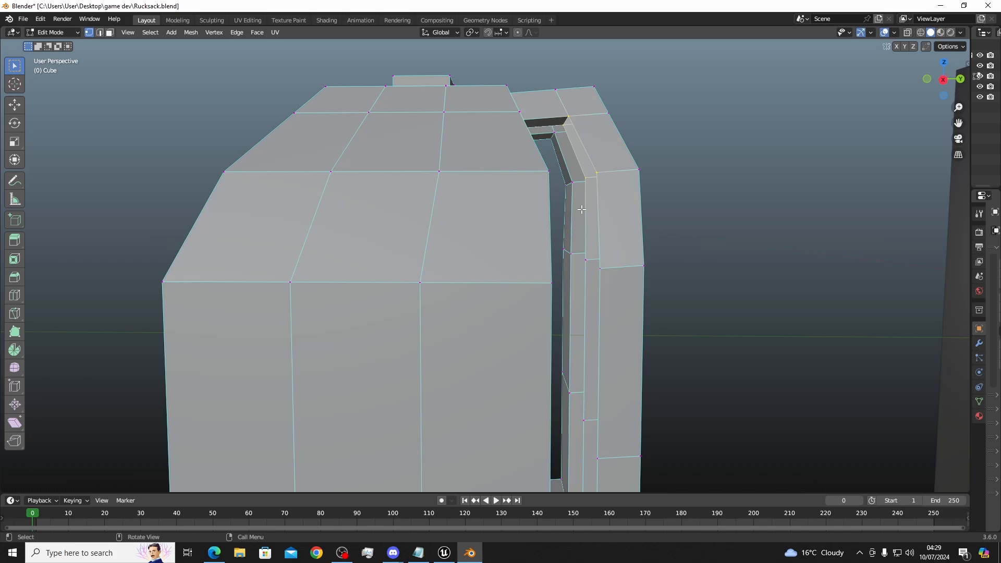
key("f")
Fill the strap's inner-side openings below it, covering the lower slope and the upper vertical section
mouse_move(578, 206)
middle_mouse_down()
mouse_move(559, 188)
mouse_move(577, 194)
middle_mouse_up()
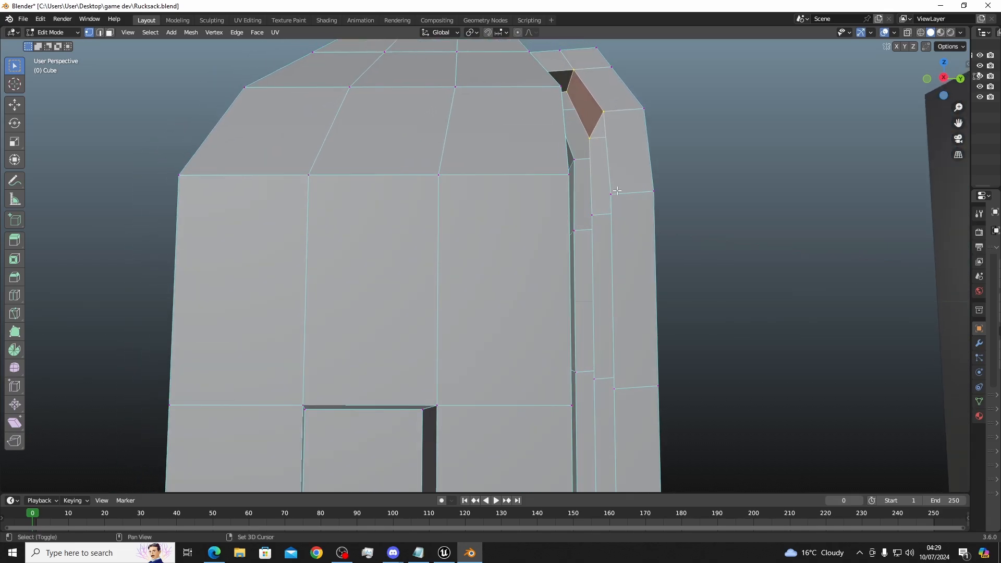
left_click(600, 211, "shift")
key("f")
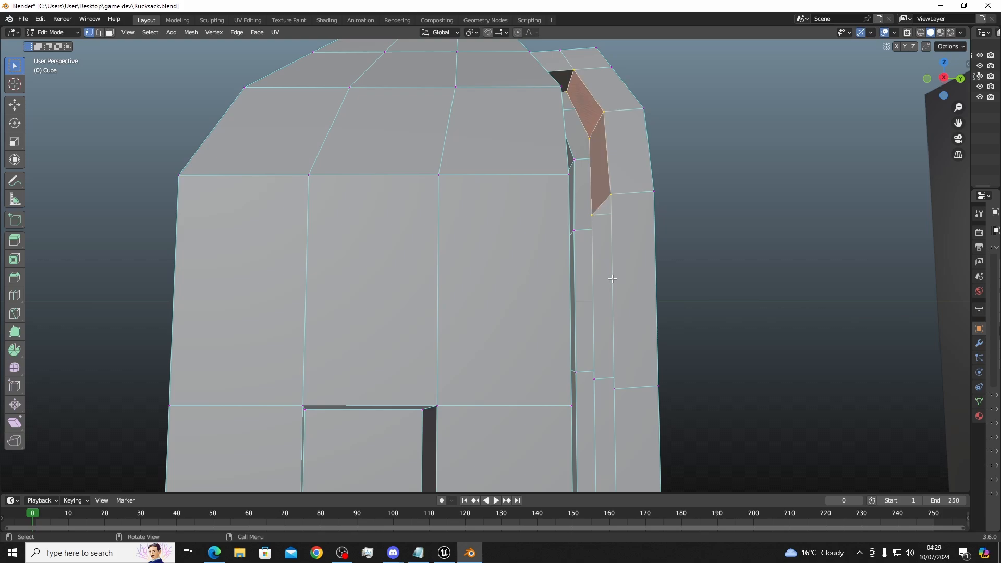
left_click(612, 198)
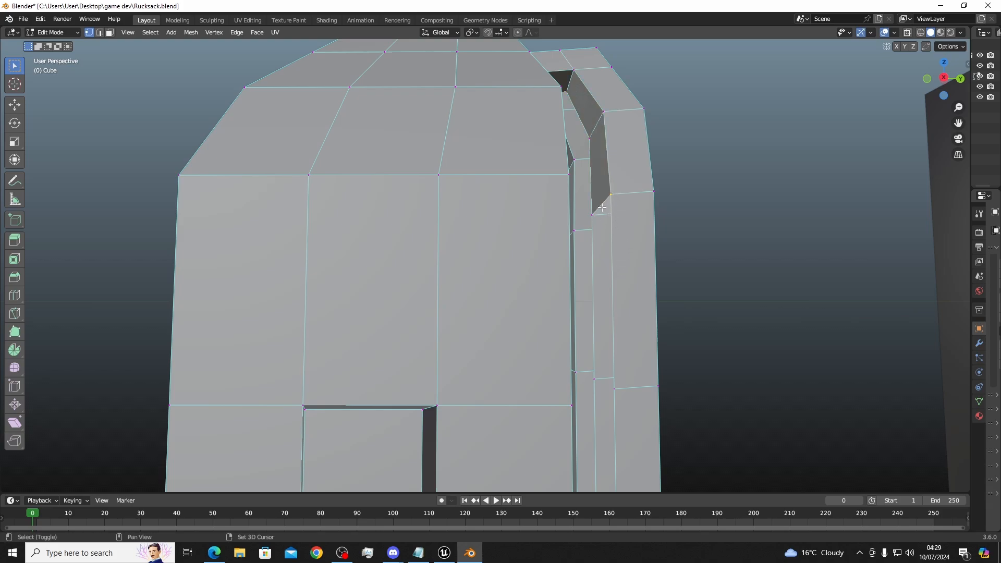
left_click(600, 208, "shift")
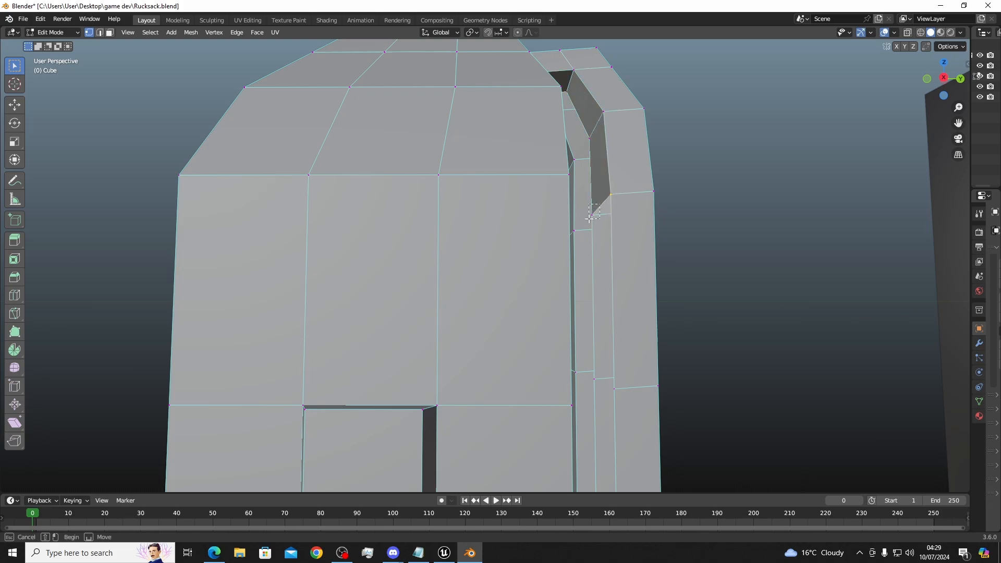
left_click(599, 377, "shift")
left_click(613, 385, "shift")
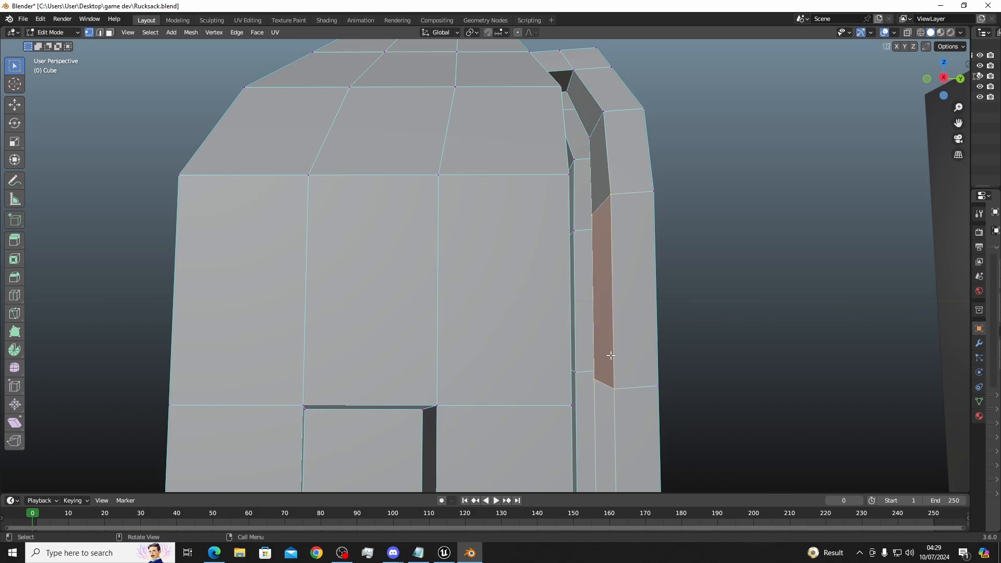
Fill the lowest open face on the strap's inner side, down to its bottom end
scroll(591, 394, "down", 4)
middle_click_drag(591, 394, 565, 444)
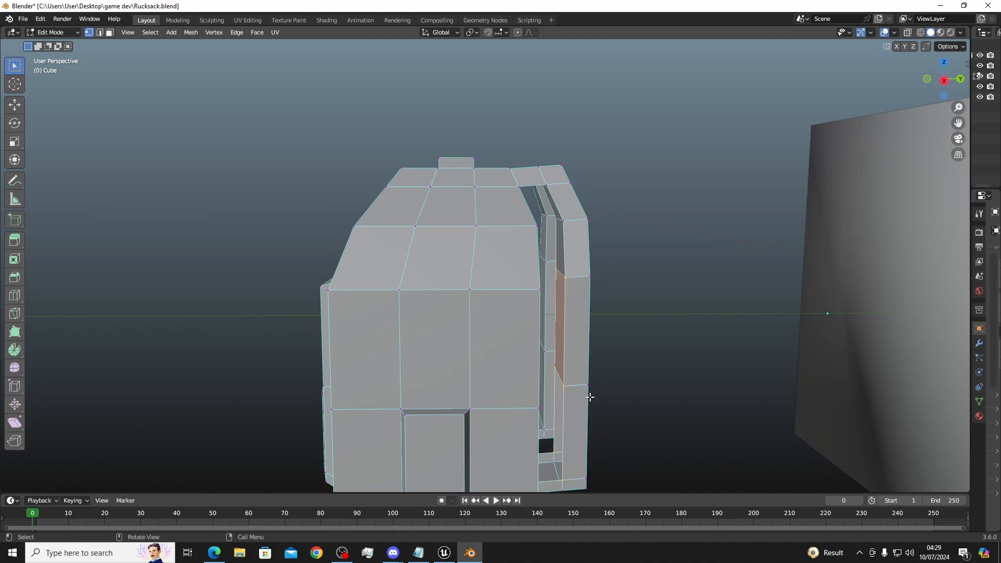
left_click(569, 380)
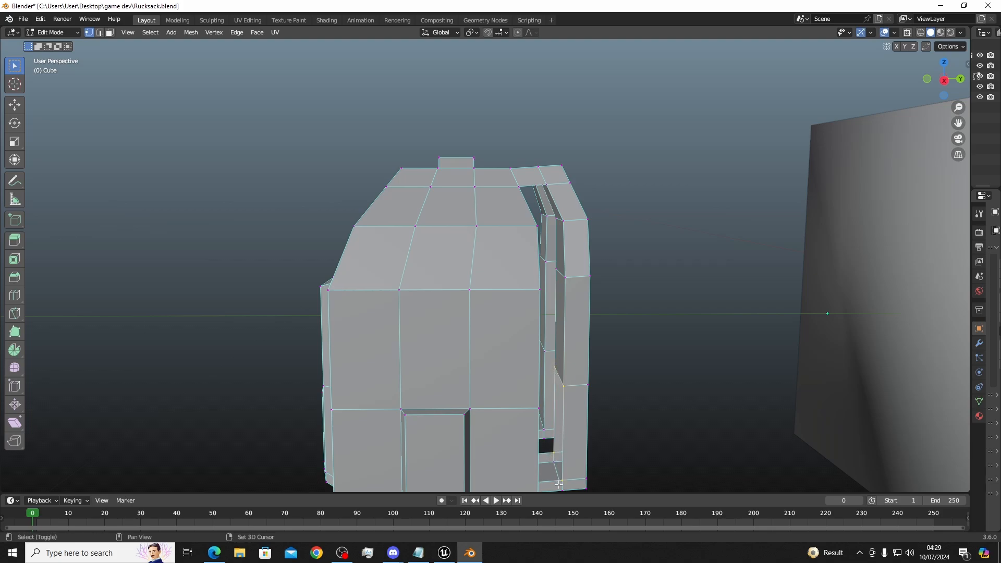
left_click(599, 456, "shift")
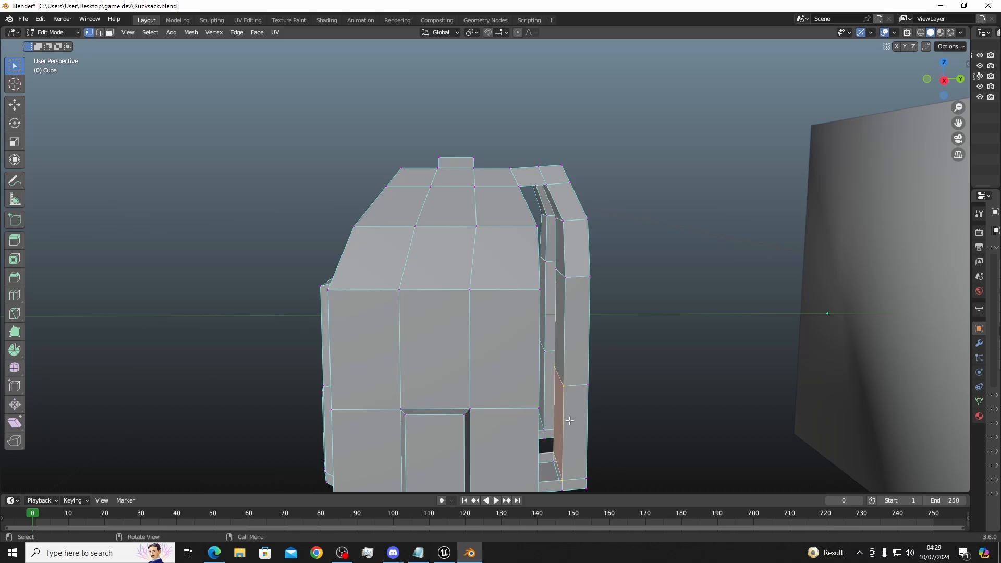
middle_click_drag(570, 421, 507, 344)
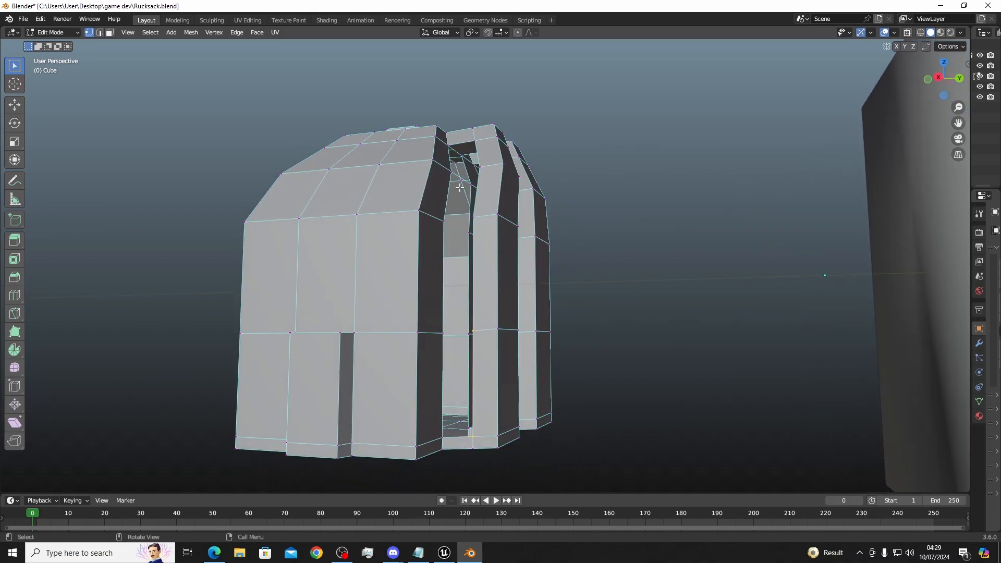
Delete the stray diagonal edge crossing the upper gap between the bag and this strap
middle_click_drag(459, 187, 469, 298)
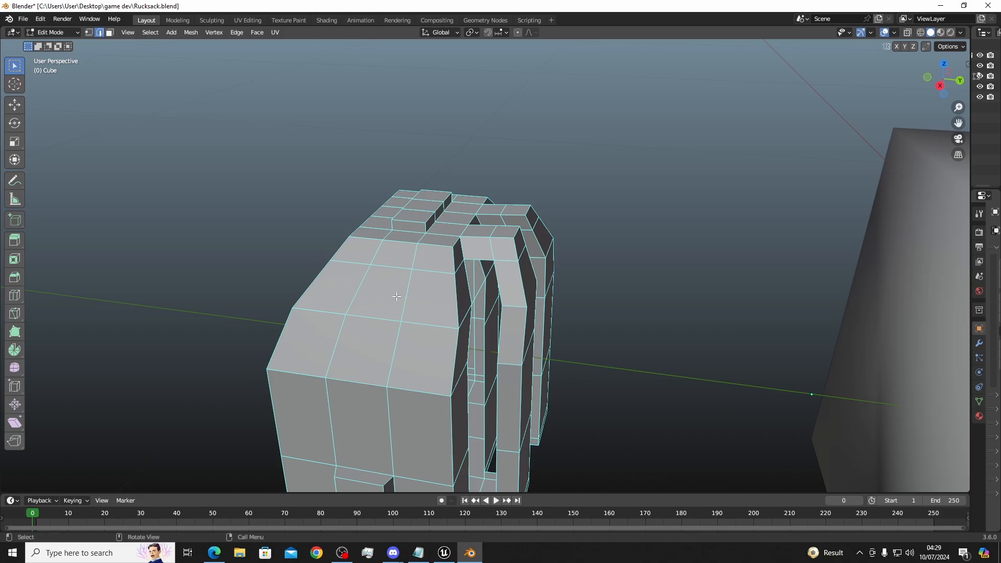
middle_click_drag(396, 296, 413, 306)
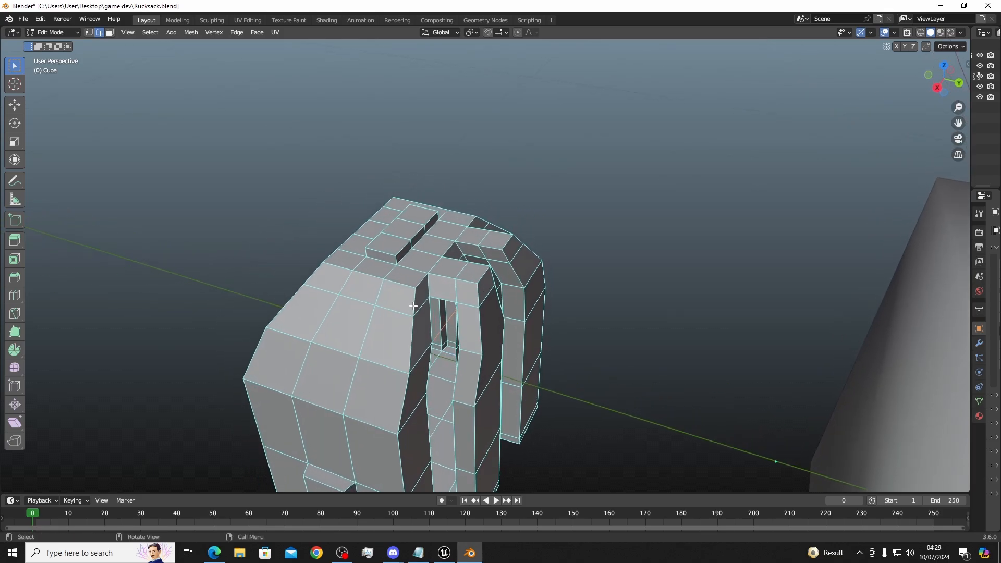
key("x")
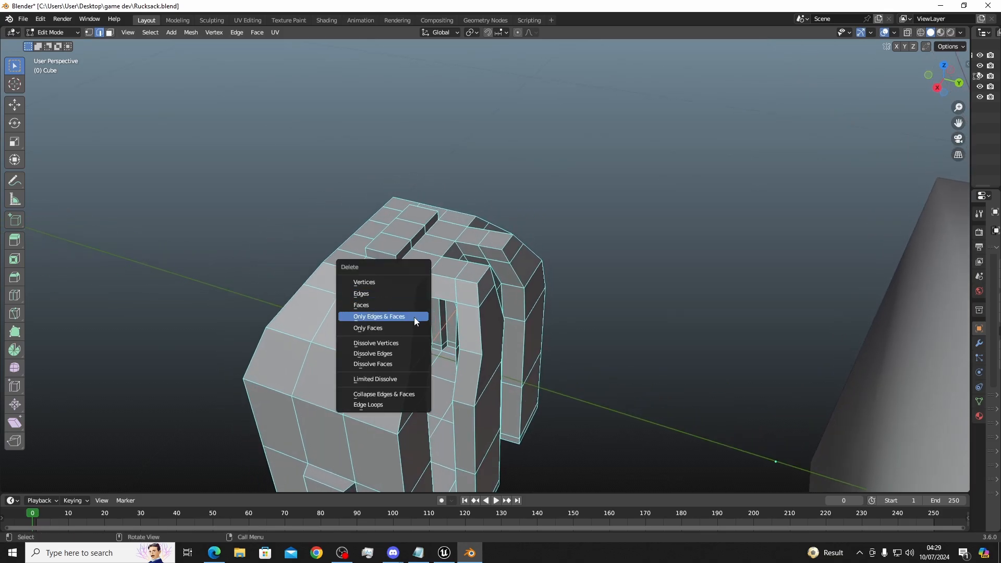
left_click(376, 294)
middle_click_drag(391, 308, 382, 229)
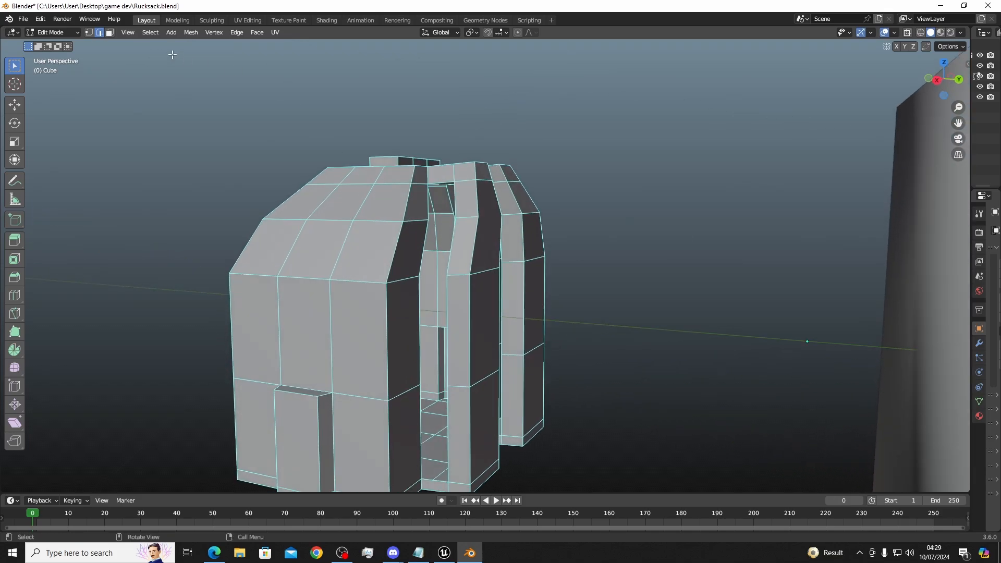
Fill the upper vertical opening in the bag's back panel behind this strap, using its four corner vertices
left_click(110, 33)
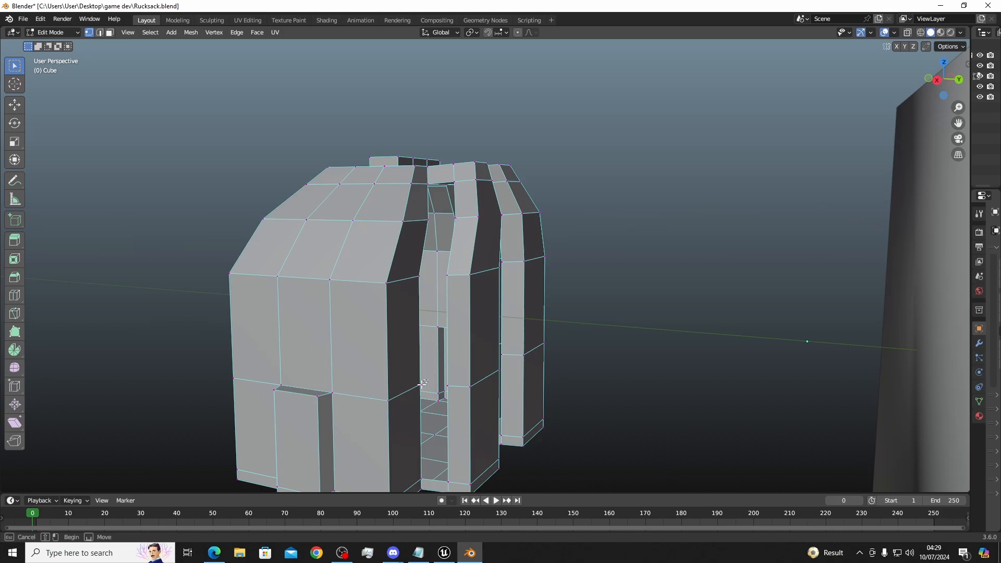
middle_click_drag(421, 386, 471, 420)
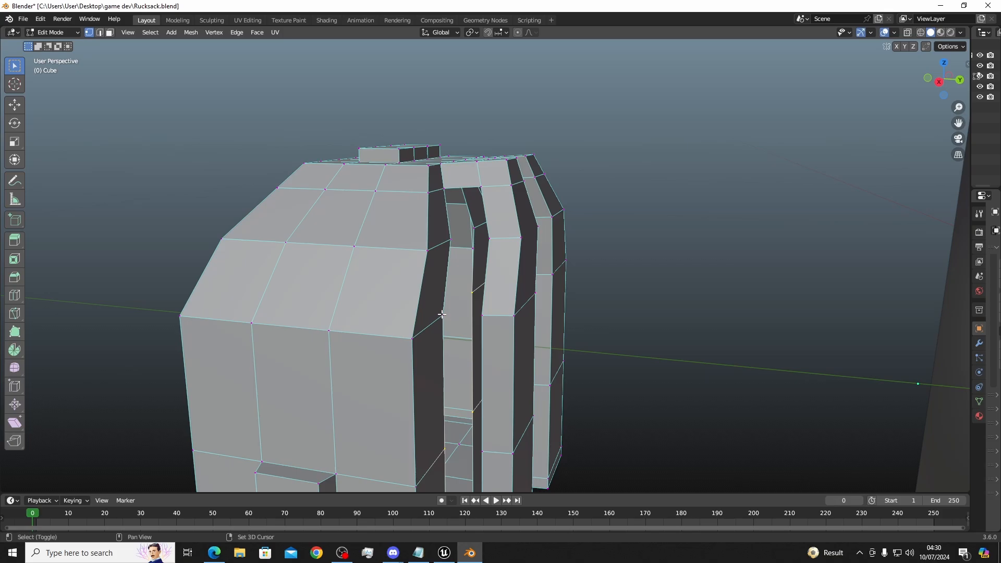
middle_click_drag(431, 320, 457, 289)
left_click(428, 343)
left_click(448, 263)
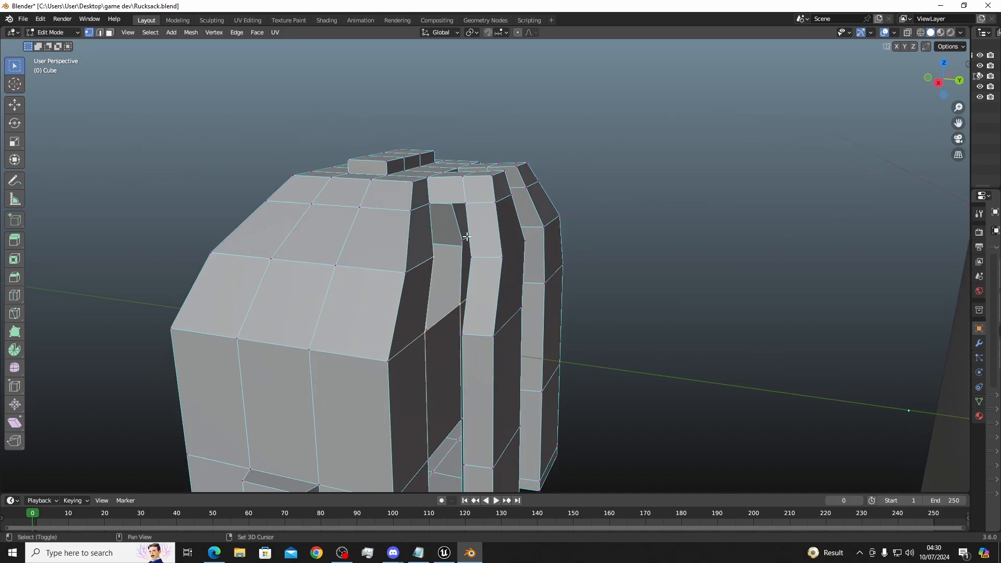
Fill the lower sloped opening in the back panel directly above the vertical face
middle_click_drag(465, 235, 458, 223)
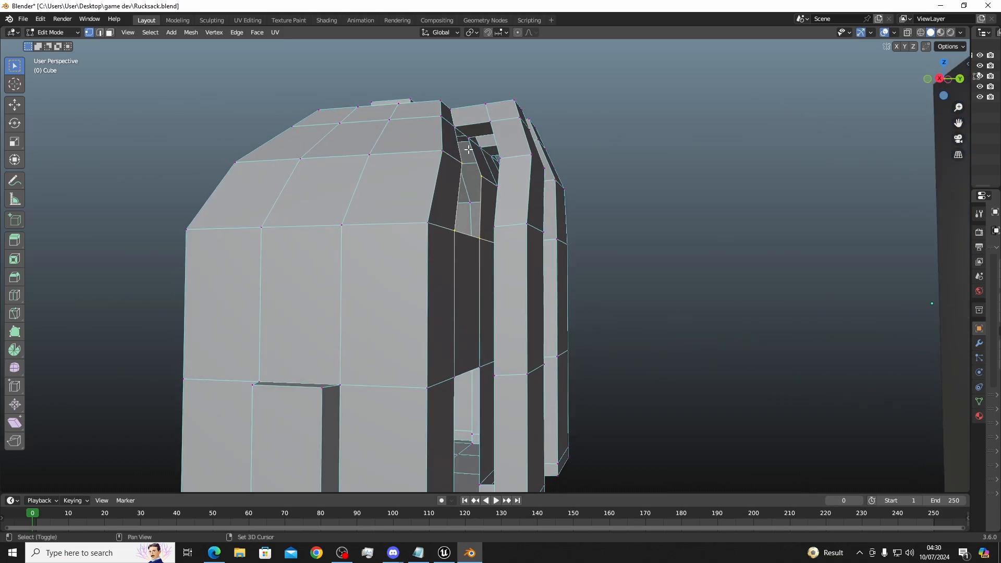
middle_click_drag(468, 149, 457, 193)
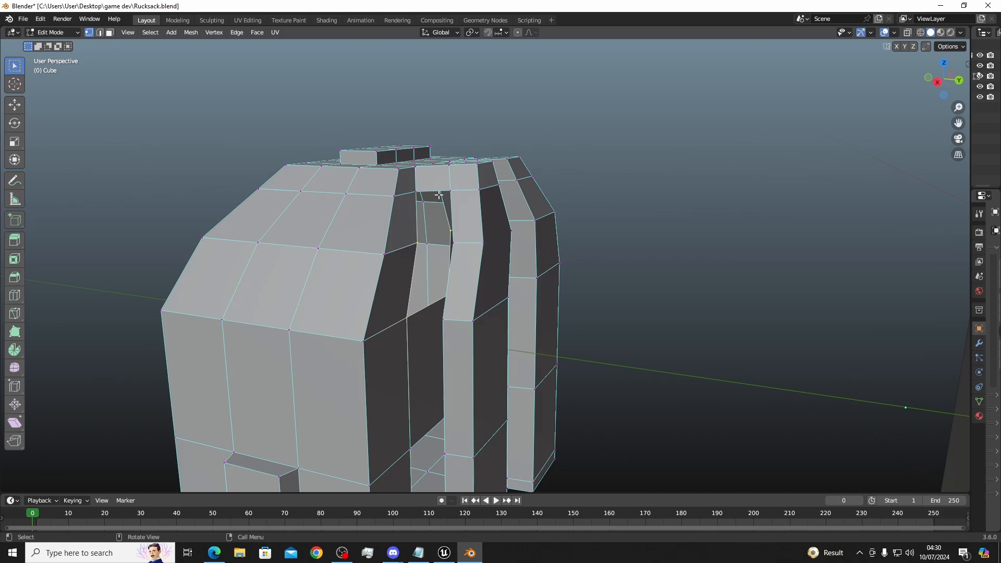
left_click(425, 234)
scroll(425, 234, "up", 1)
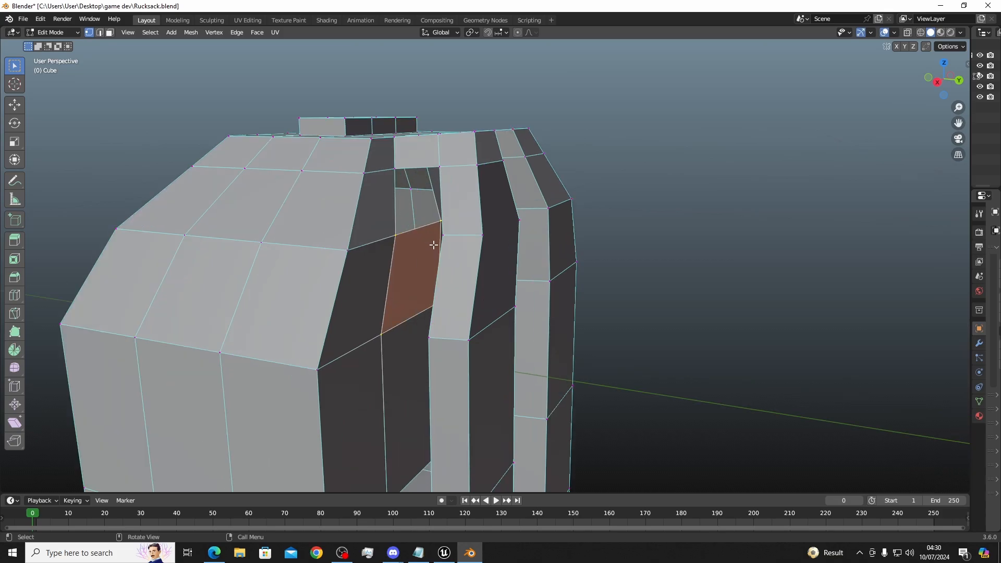
Fill the remaining upper sloped opening in the back panel behind this strap
left_click(406, 248, "shift")
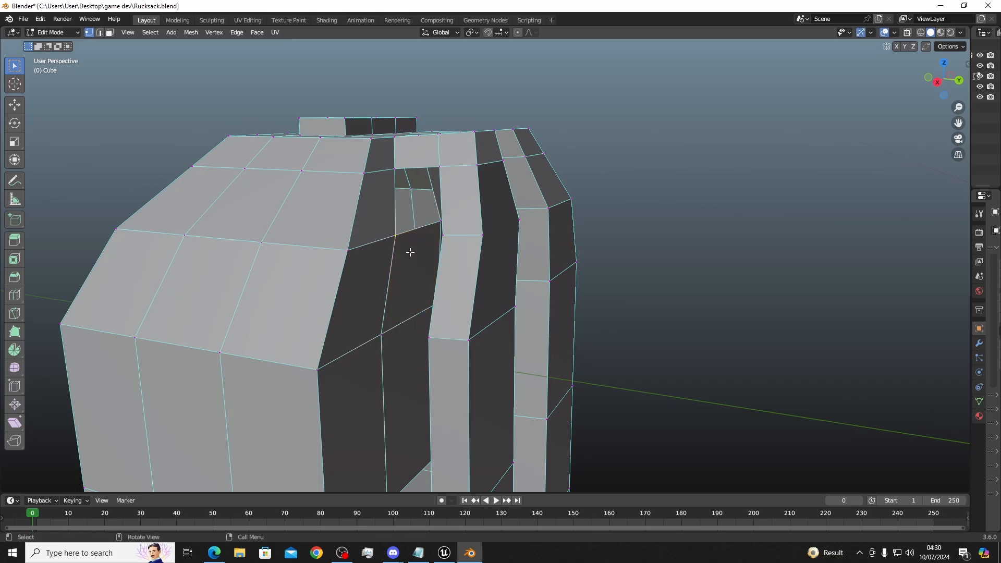
middle_click_drag(409, 253, 438, 156, "shift")
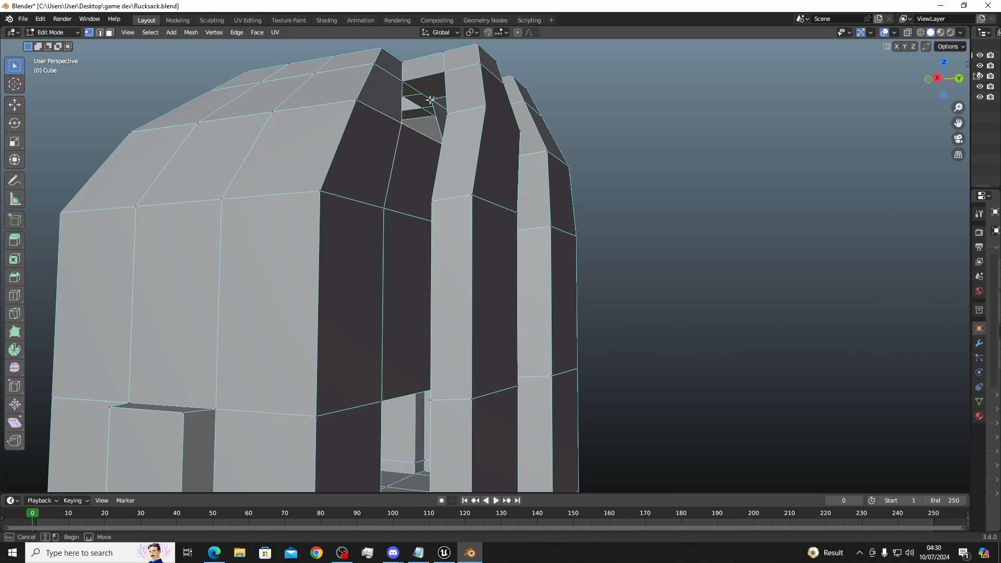
middle_click_drag(385, 86, 466, 318)
left_click(382, 147)
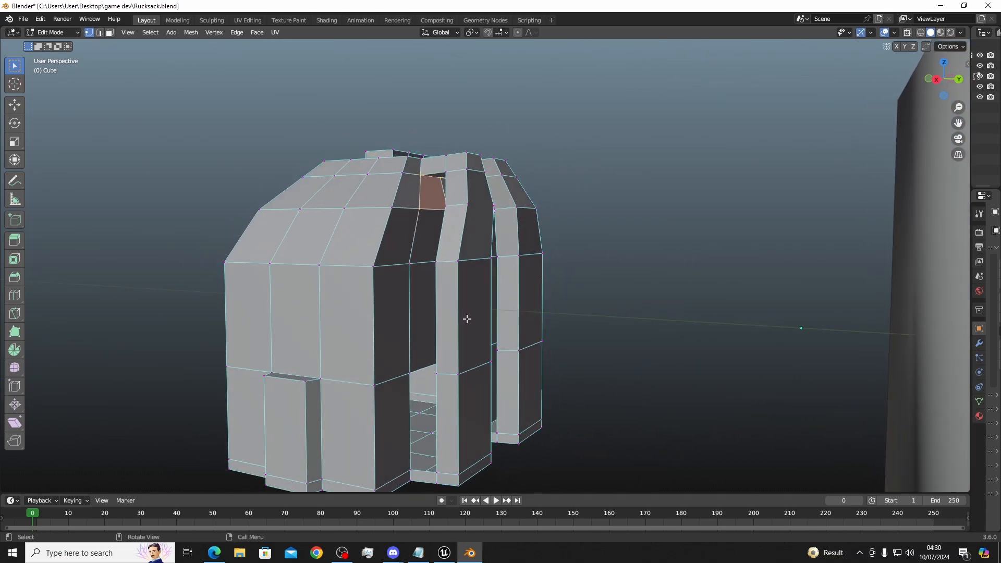
Fill the lowest vertical opening in the back panel behind this strap, down to the bag's bottom band
left_click(416, 353)
middle_click_drag(411, 375, 469, 368)
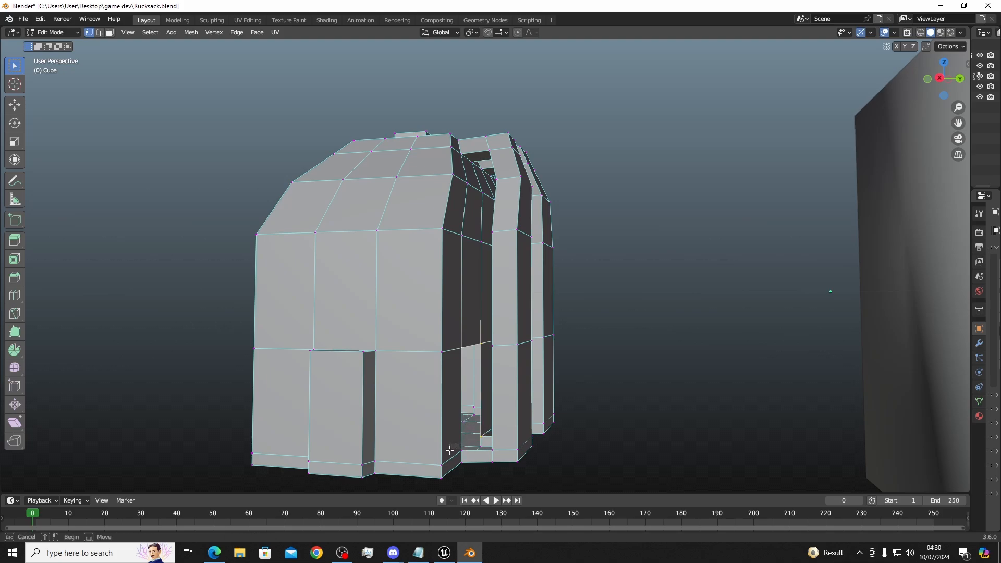
left_click_drag(467, 448, 464, 453)
middle_click_drag(459, 453, 452, 432)
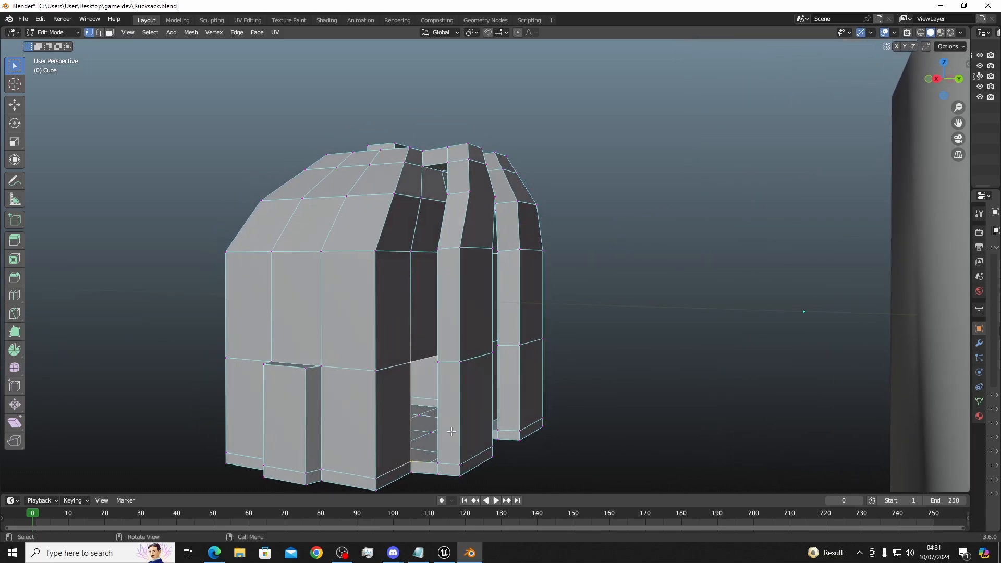
left_click(434, 385)
middle_click_drag(434, 385, 451, 434)
scroll(486, 445, "up", 4)
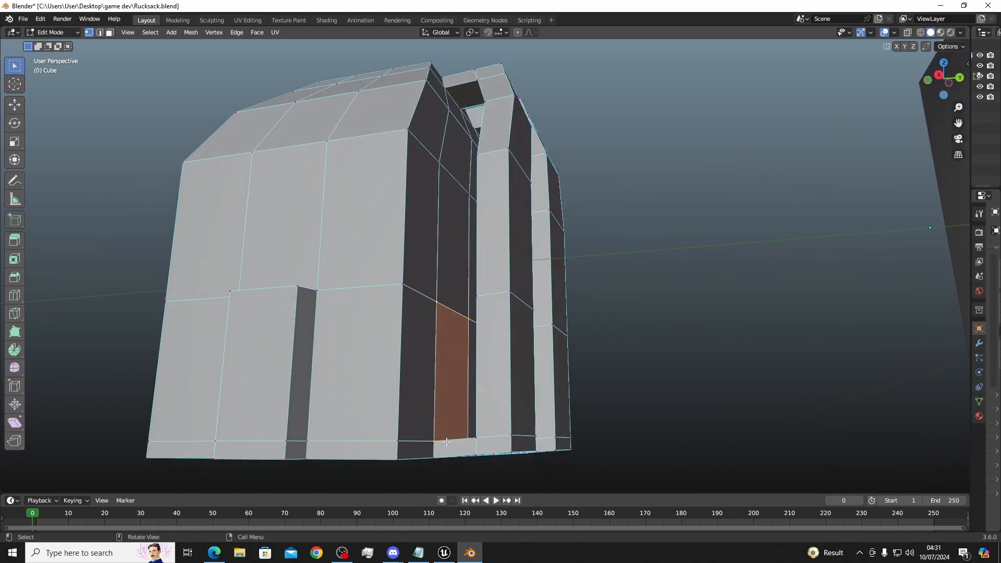
Fill the remaining narrow gap at the base of the bag's back panel behind this strap
left_click(452, 489)
middle_click_drag(452, 489, 462, 44)
scroll(509, 68, "down", 3)
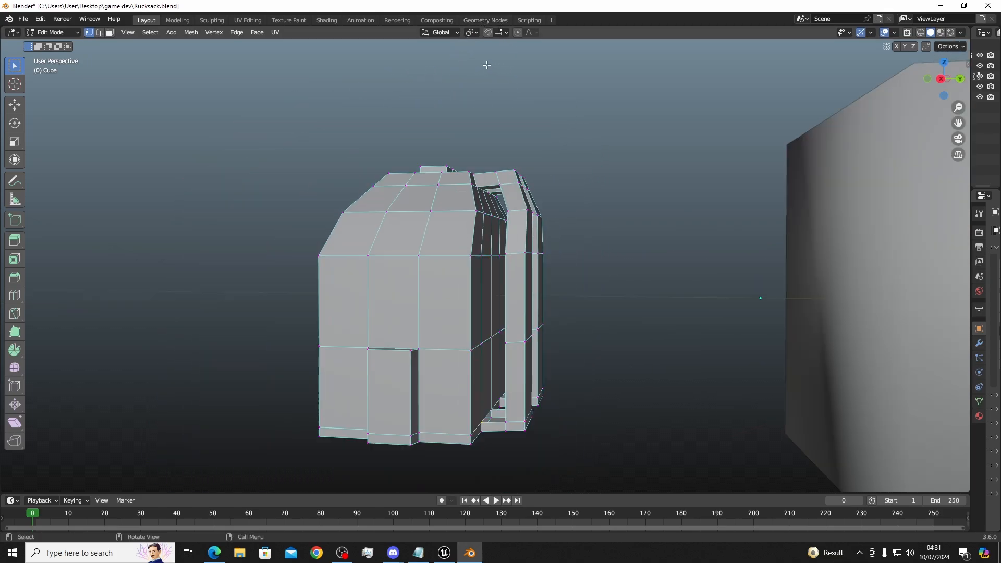
middle_click_drag(462, 374, 464, 376)
scroll(495, 411, "up", 1)
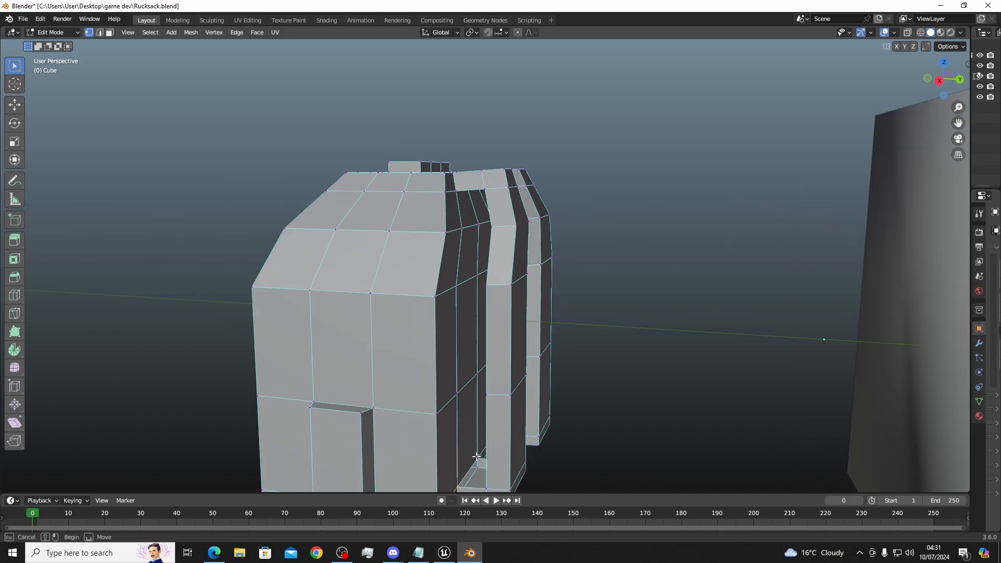
middle_click_drag(488, 446, 511, 434)
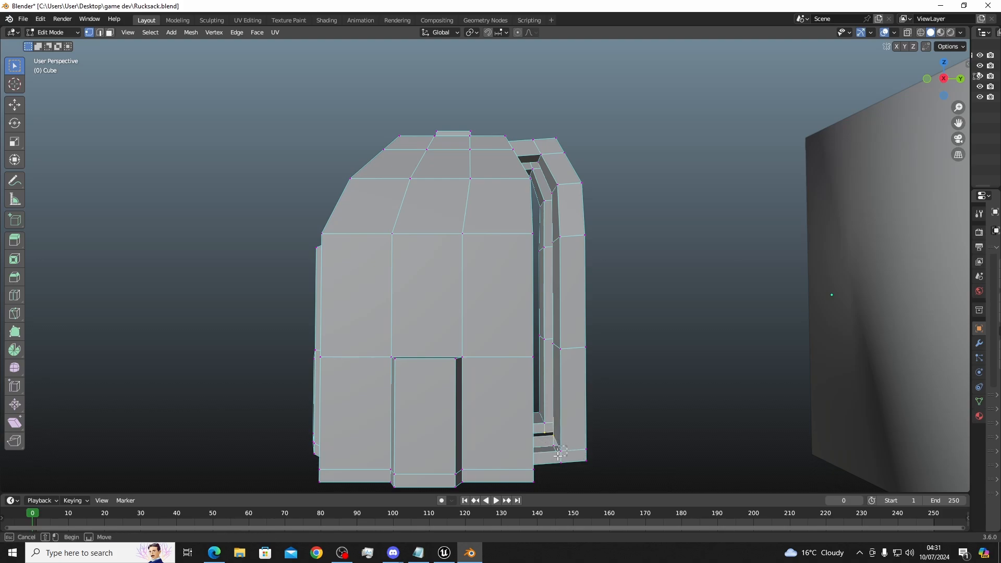
middle_click_drag(556, 458, 538, 454)
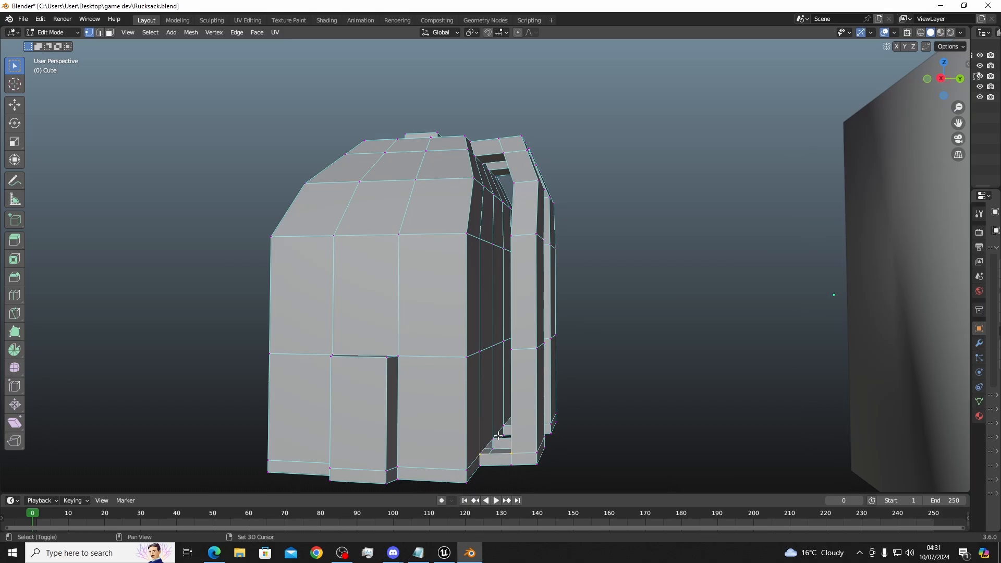
scroll(491, 441, "up", 2)
middle_click_drag(490, 441, 502, 442)
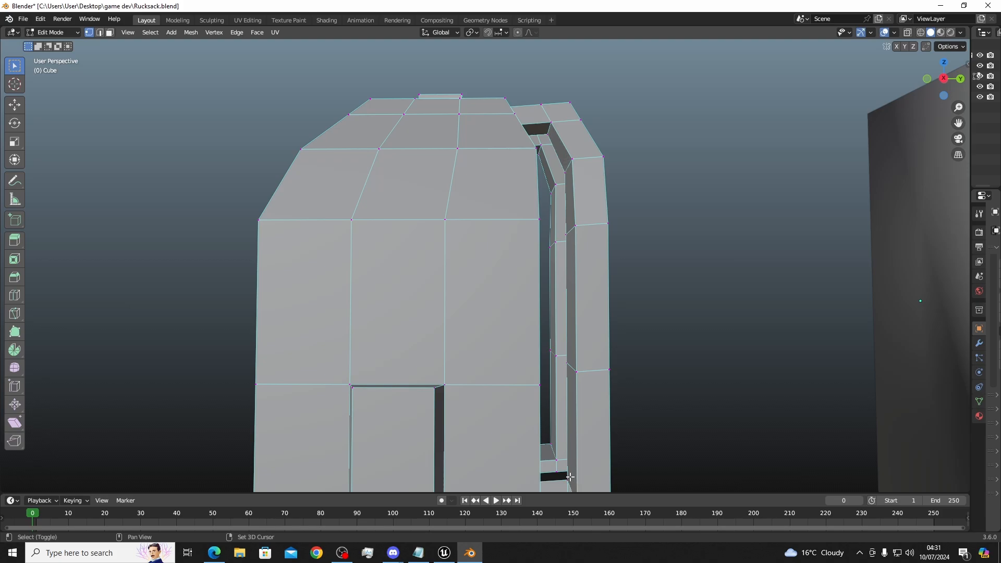
scroll(614, 485, "down", 2)
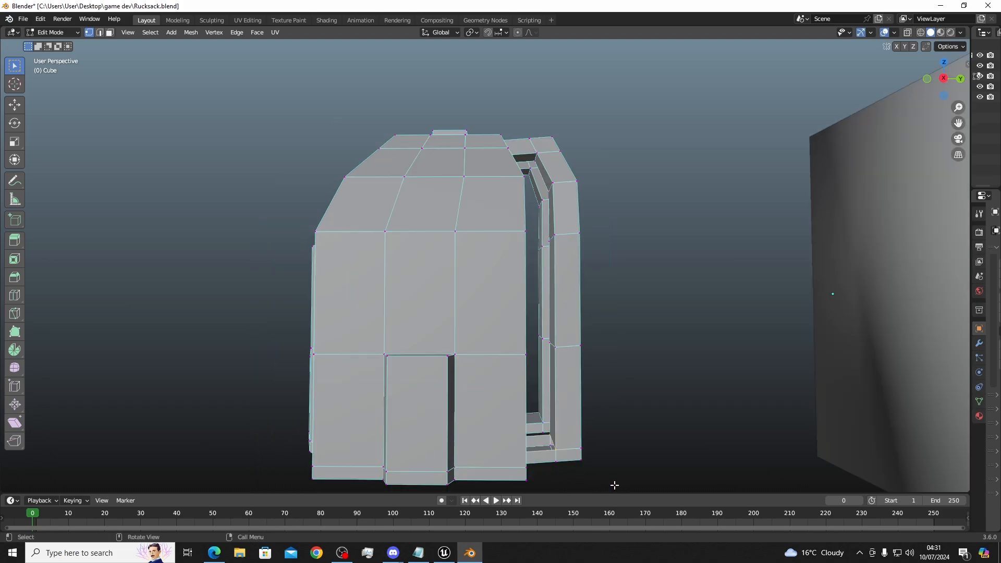
middle_click_drag(610, 473, 592, 477)
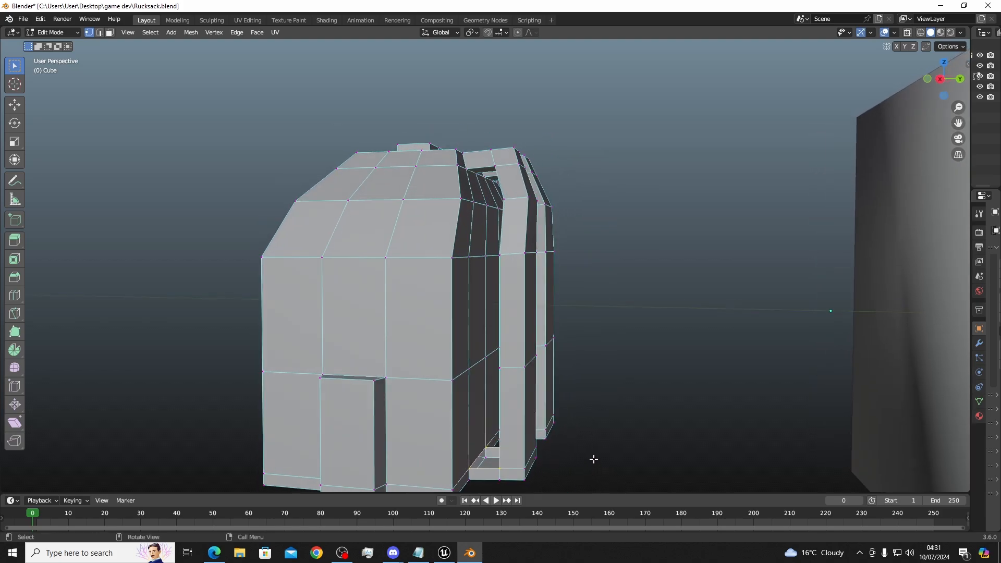
key("f")
middle_click_drag(487, 324, 347, 328)
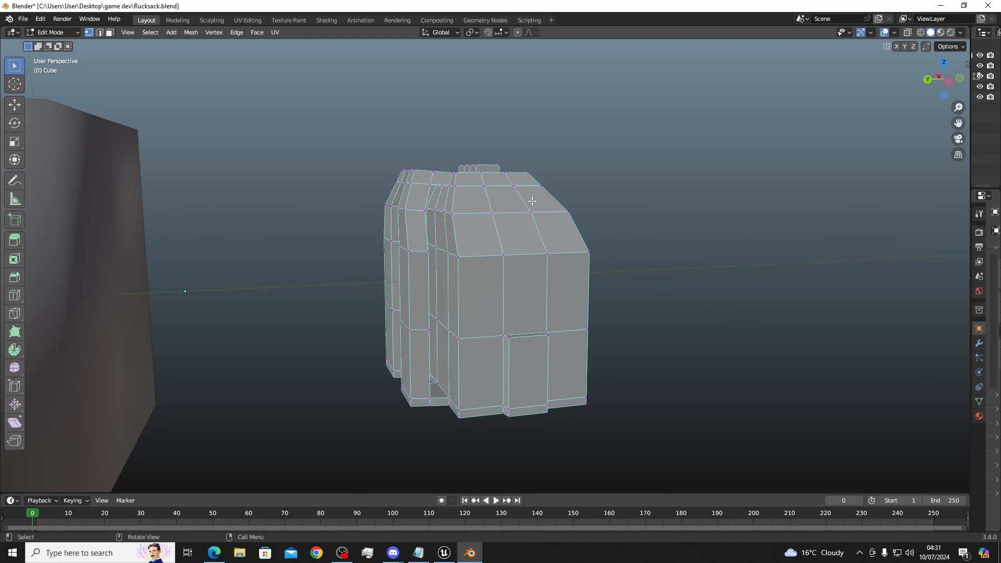
Save the rucksack file, and widen the outliner and properties area beside the viewport
left_click(23, 19)
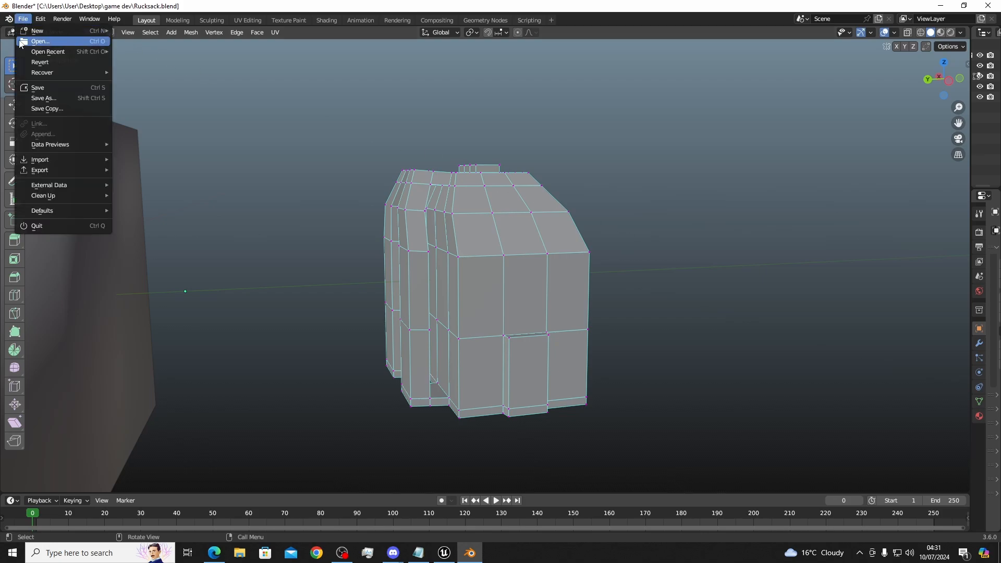
left_click(37, 88)
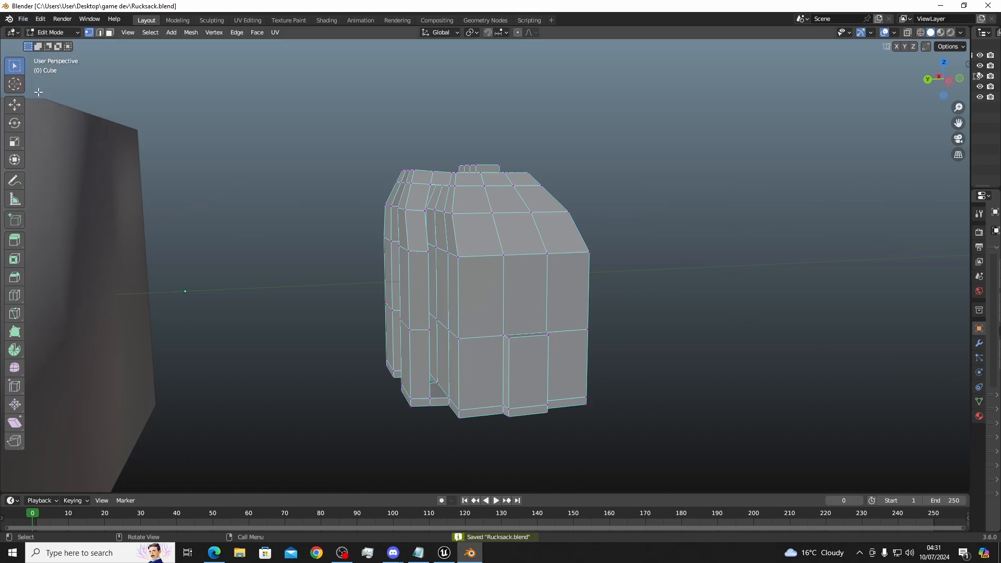
middle_click_drag(389, 211, 412, 265)
scroll(375, 272, "down", 5)
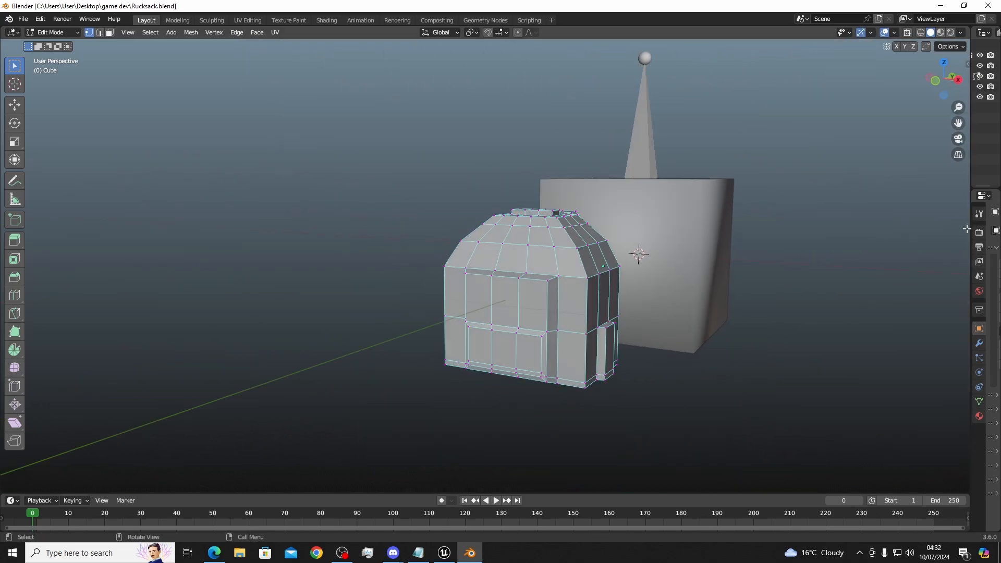
left_click_drag(966, 228, 796, 237)
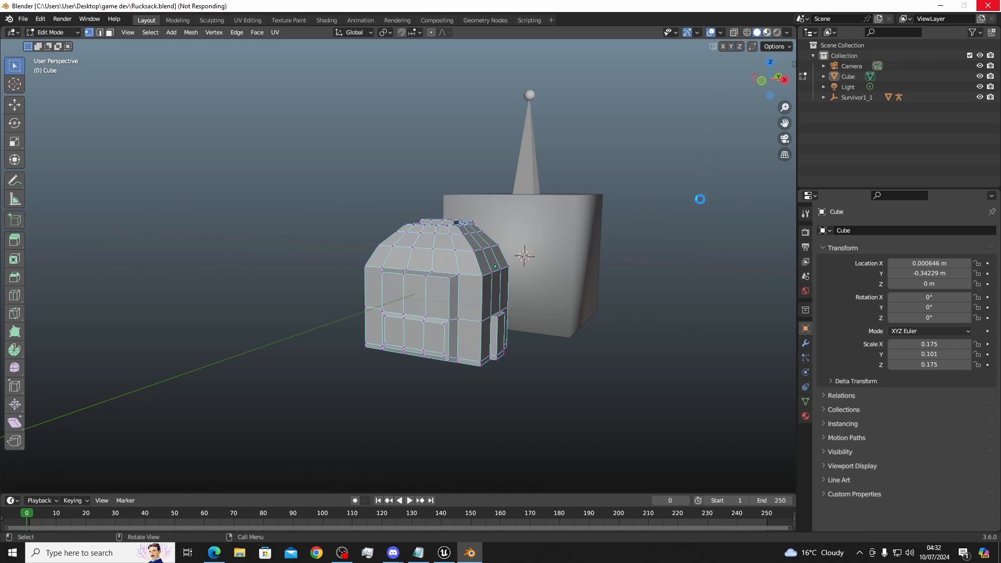
With material preview shading on, select the whole rucksack mesh and display its material settings
mouse_move(450, 560)
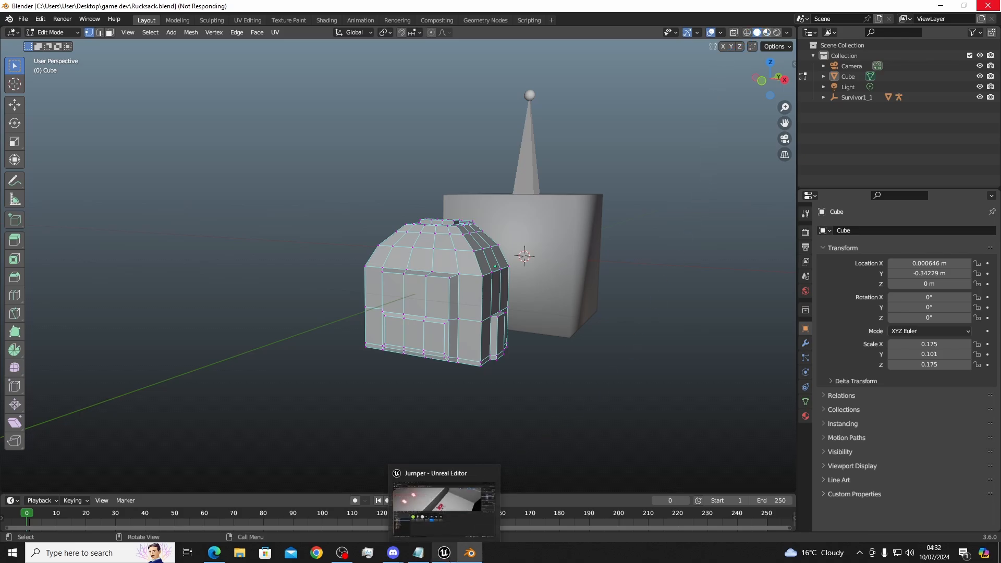
mouse_move(485, 479)
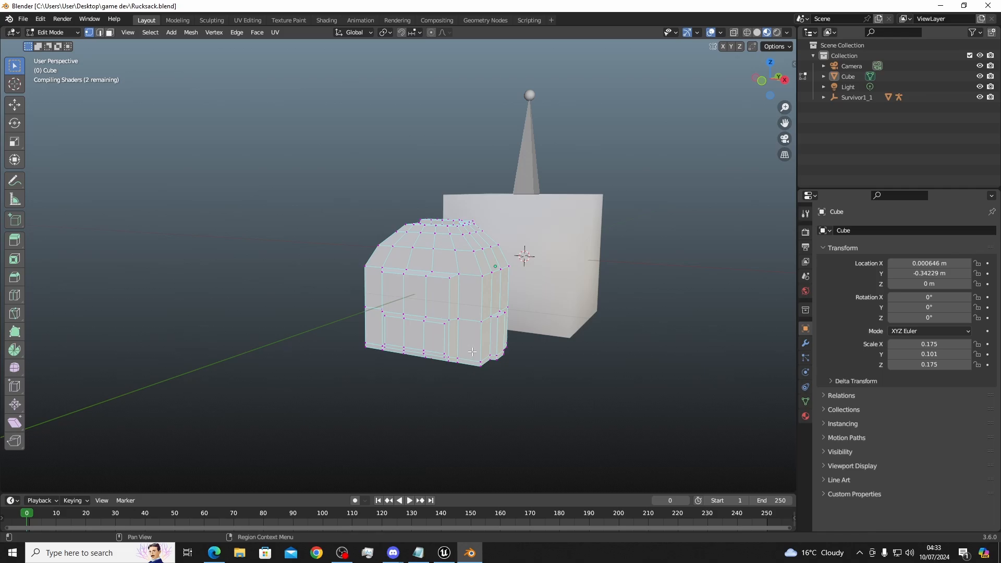
key("a")
middle_click_drag(771, 260, 760, 274)
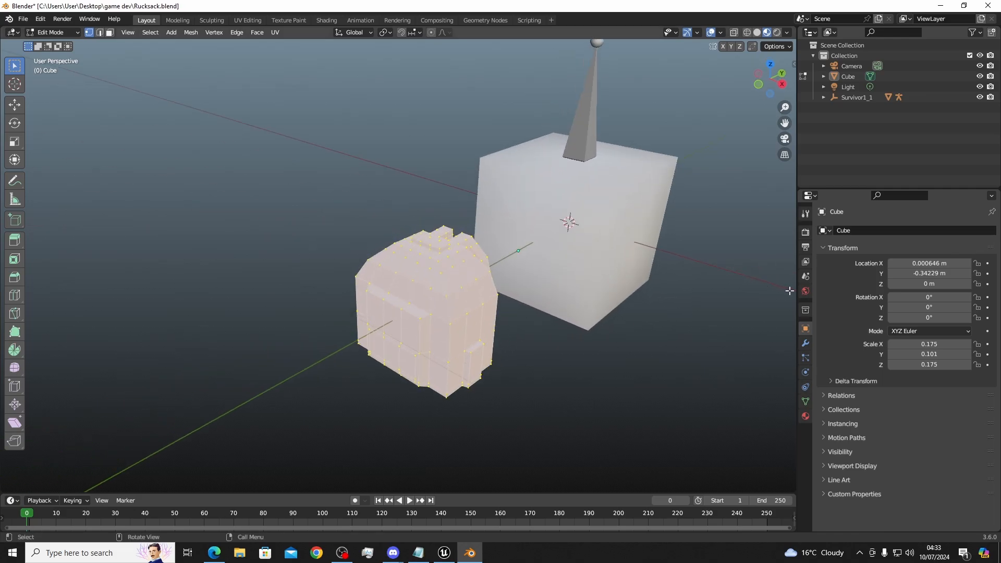
left_click(803, 290)
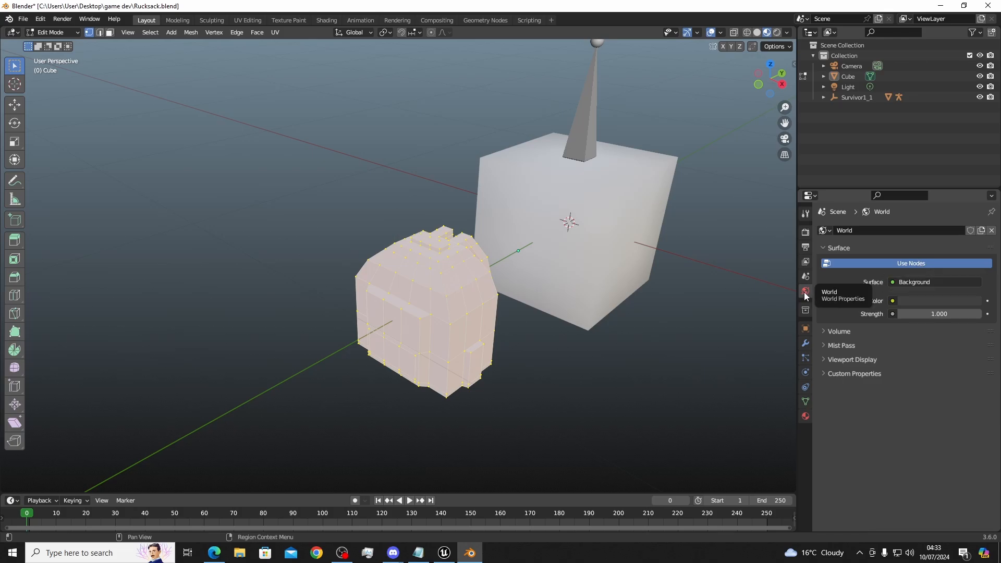
left_click(806, 417)
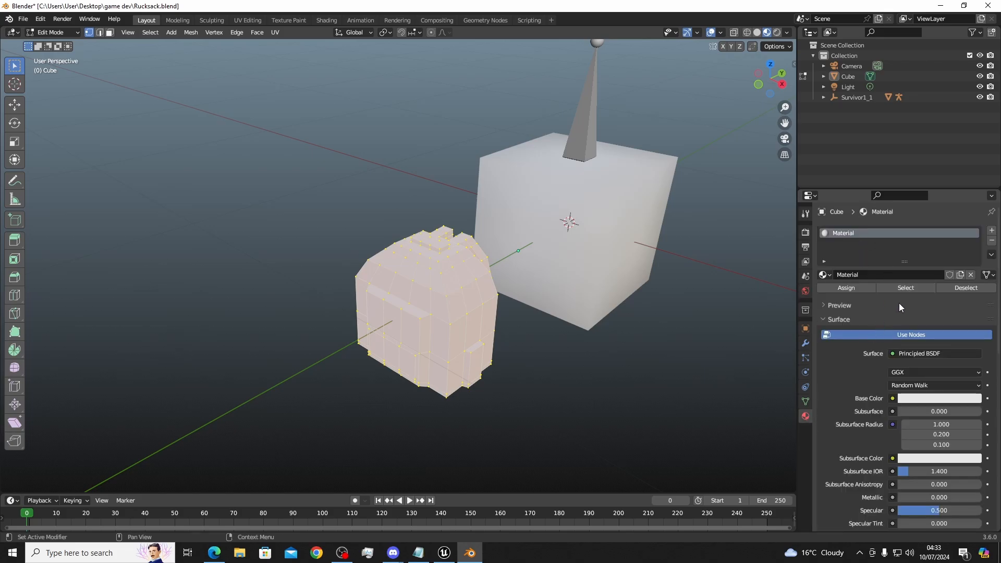
Examine the rucksack material's surface values, settings and preview, its outliner entry and the list of available materials
scroll(898, 308, "down", 11)
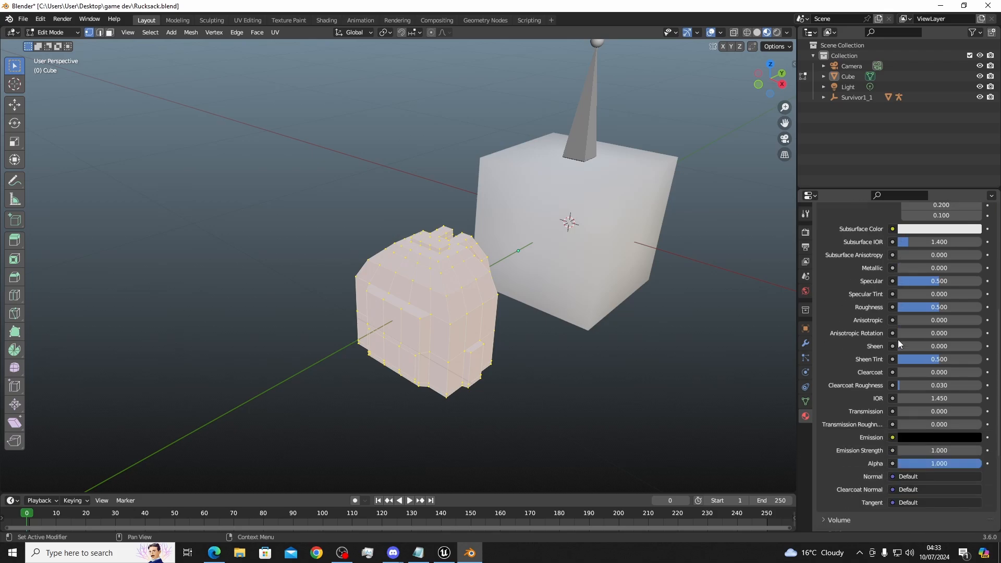
scroll(898, 339, "up", 11)
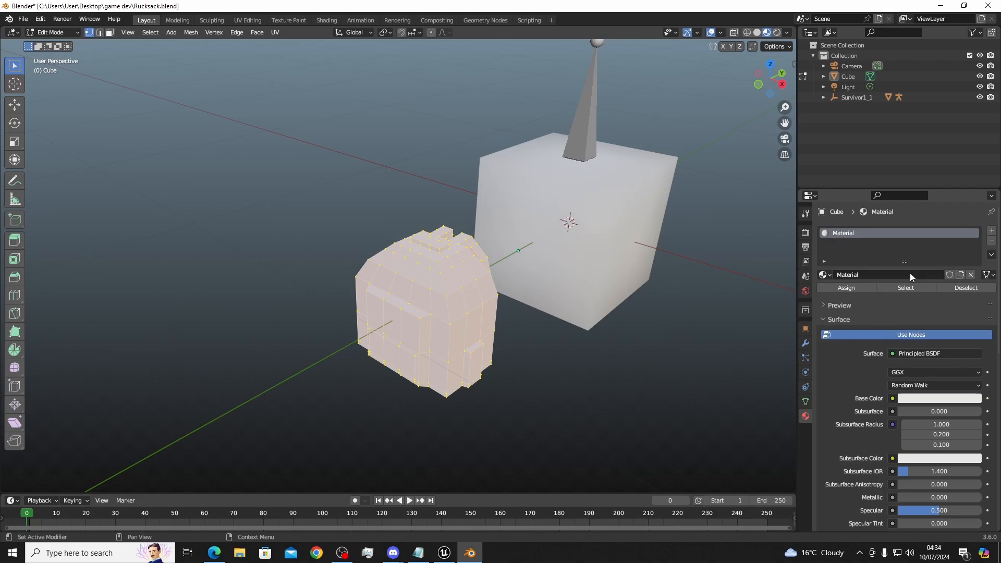
left_click(825, 304)
left_click(825, 305)
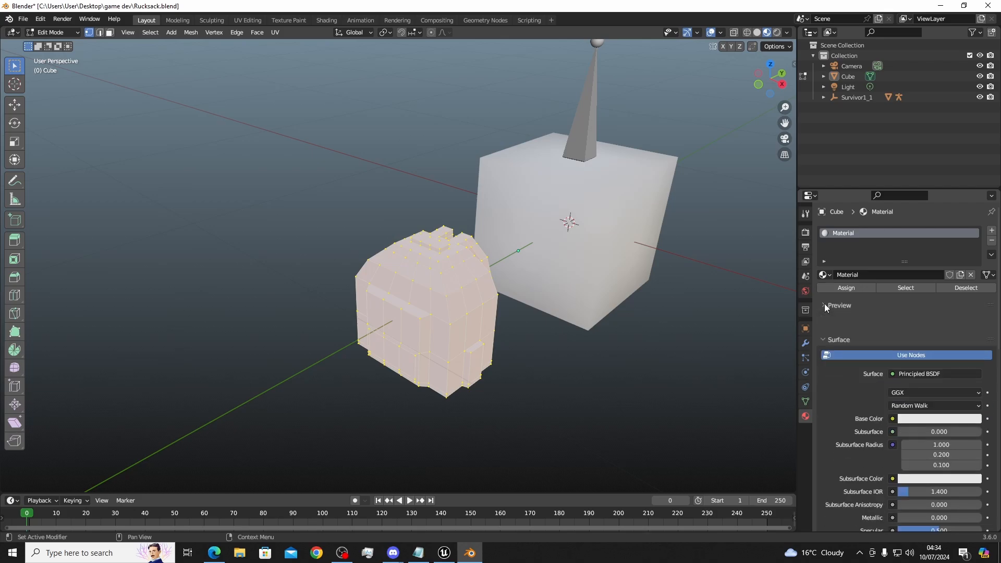
left_click(822, 319)
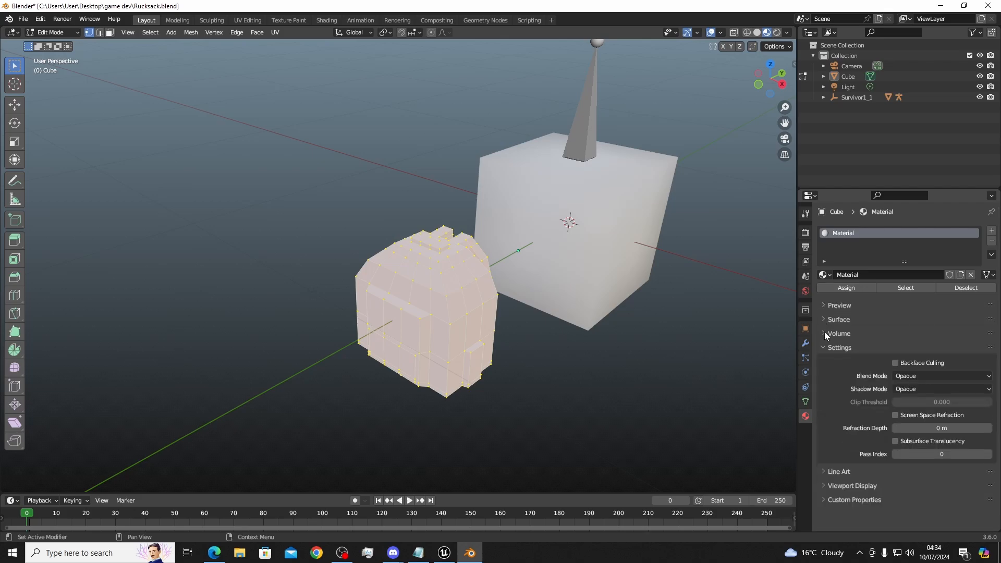
left_click(825, 346)
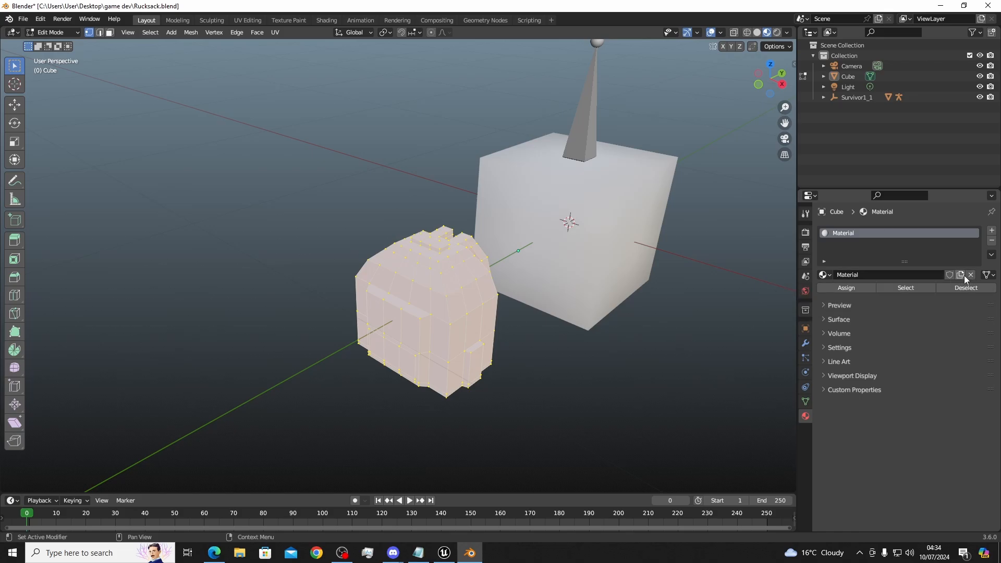
left_click(823, 76)
left_click(834, 87)
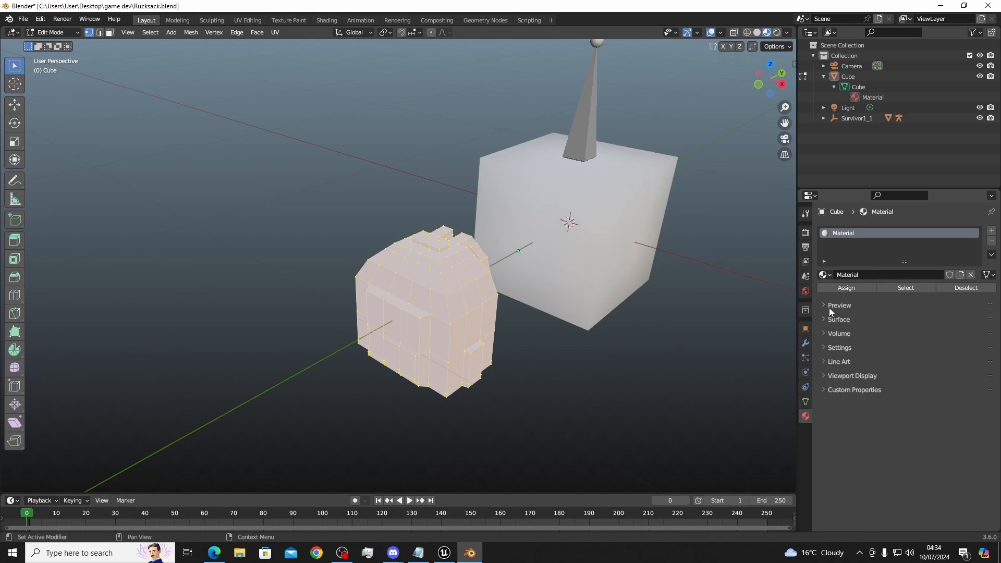
left_click(825, 275)
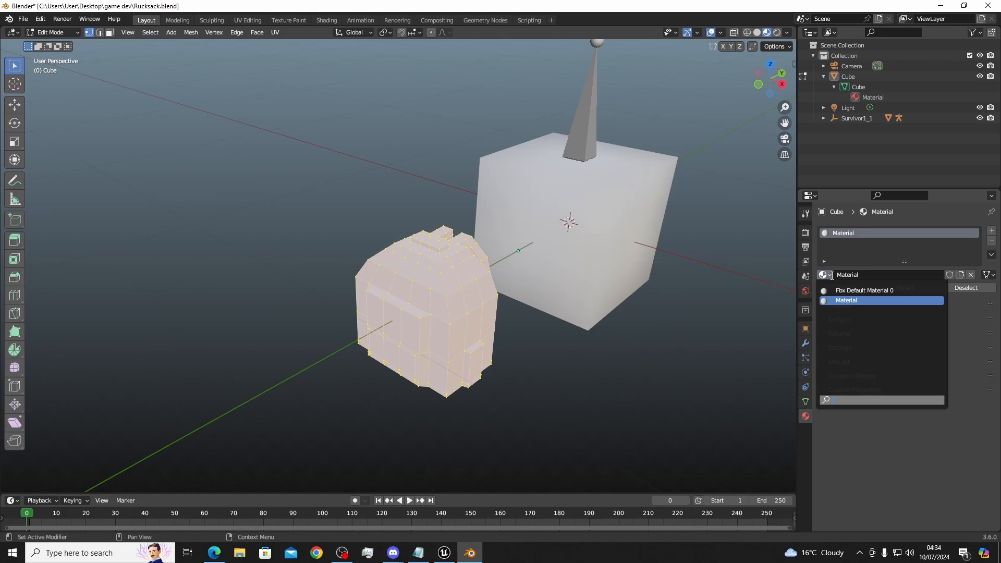
left_click(832, 275)
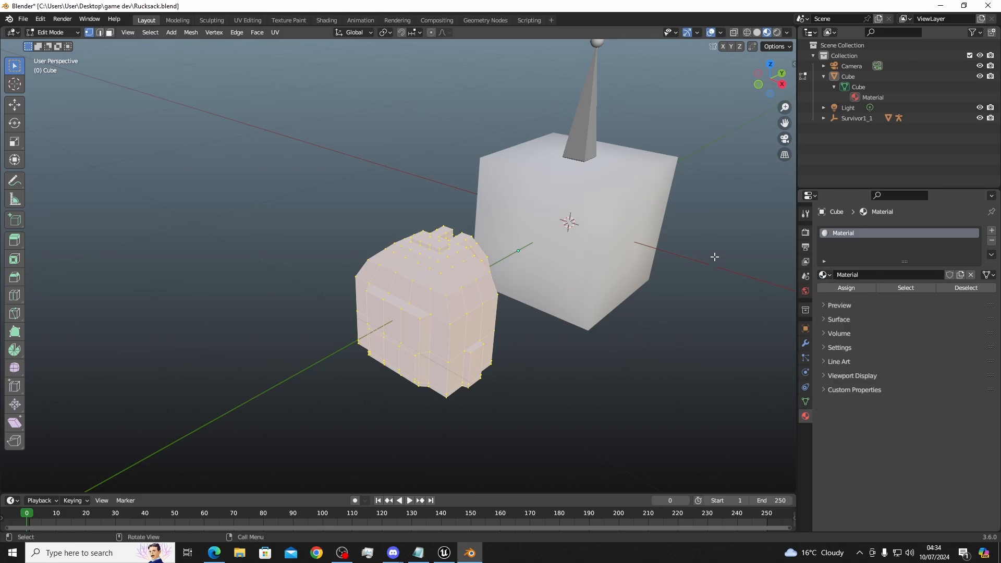
right_click(275, 248)
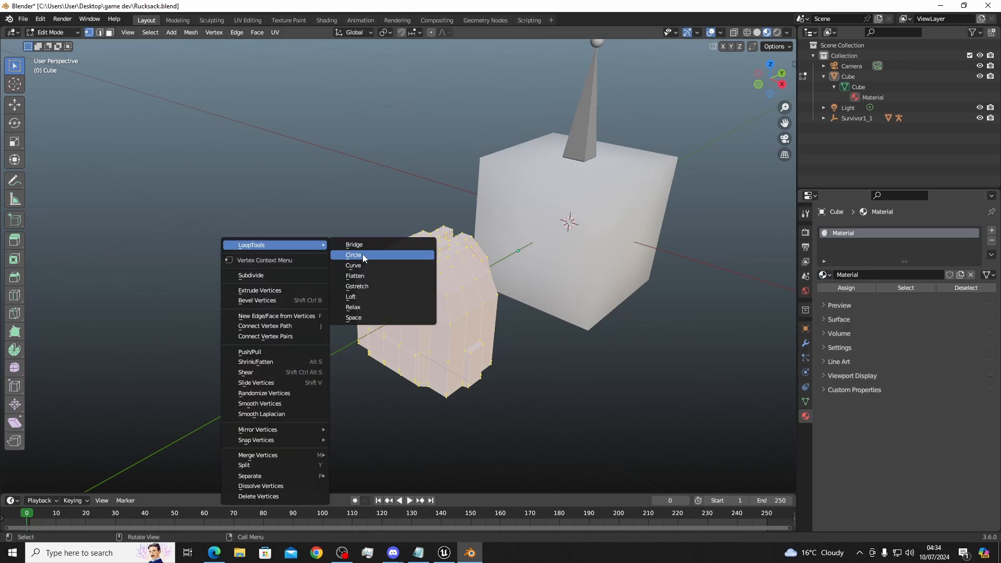
scroll(380, 160, "up", 1)
middle_click_drag(379, 160, 788, 311)
left_click(827, 307)
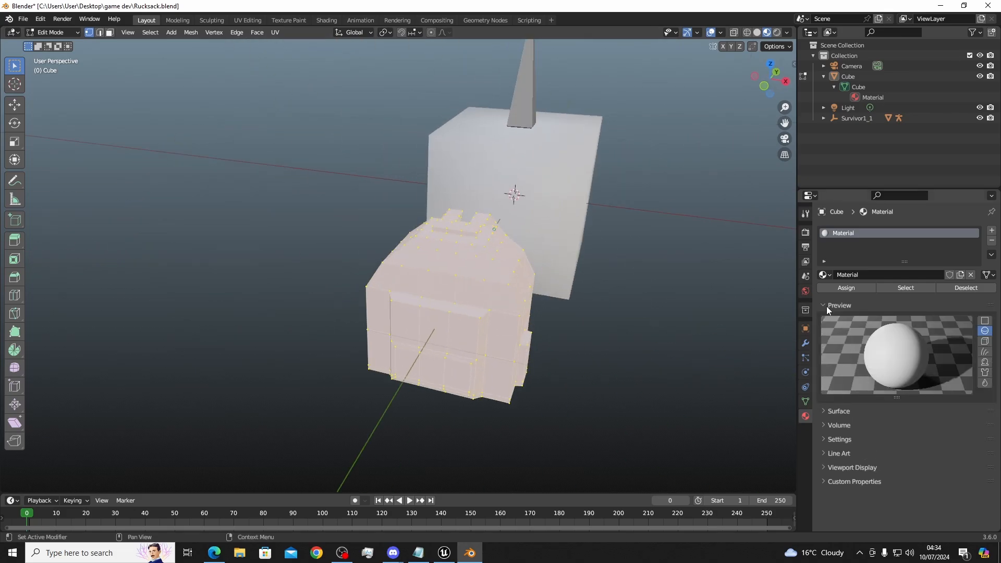
left_click(826, 304)
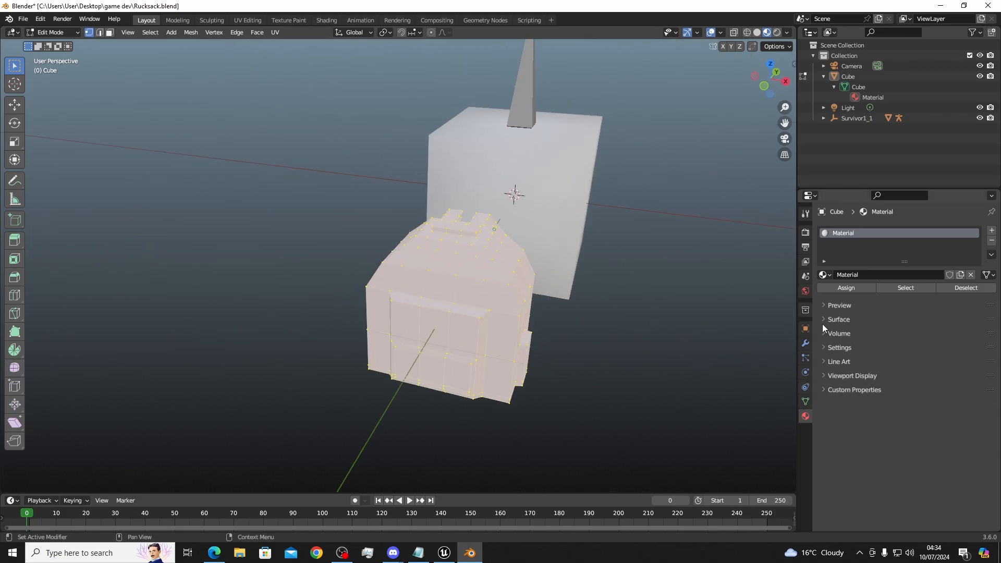
Set the material's base color to near-black with hue 0.892, saturation 0.168 and value 0.016, and deselect the mesh
left_click(826, 320)
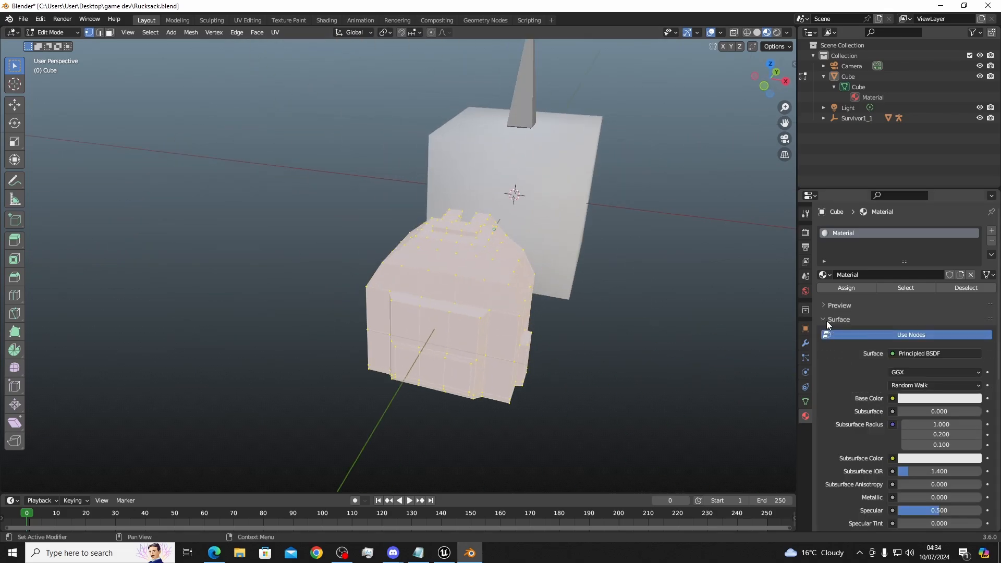
left_click(924, 399)
left_click_drag(965, 290, 973, 326)
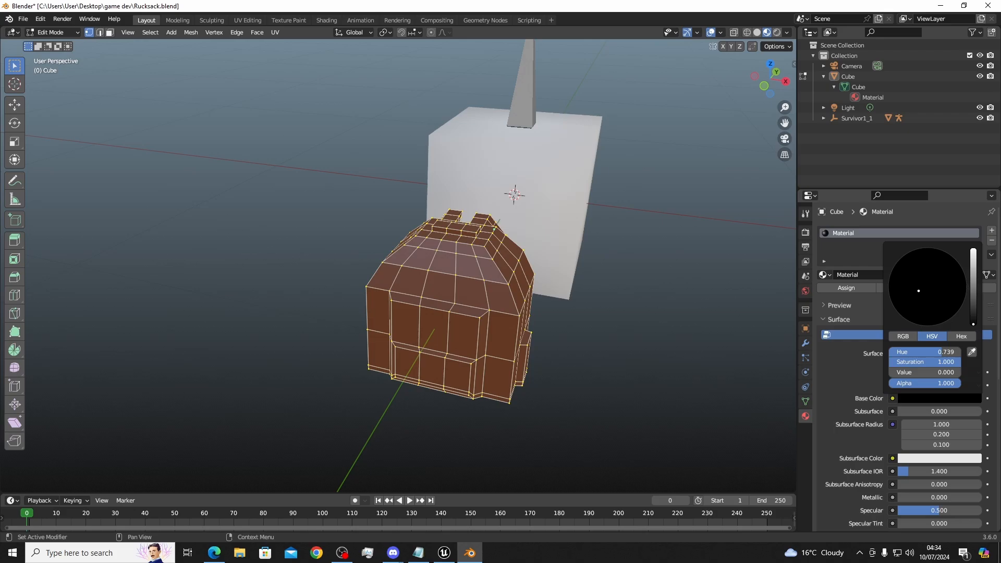
left_click_drag(919, 291, 973, 315)
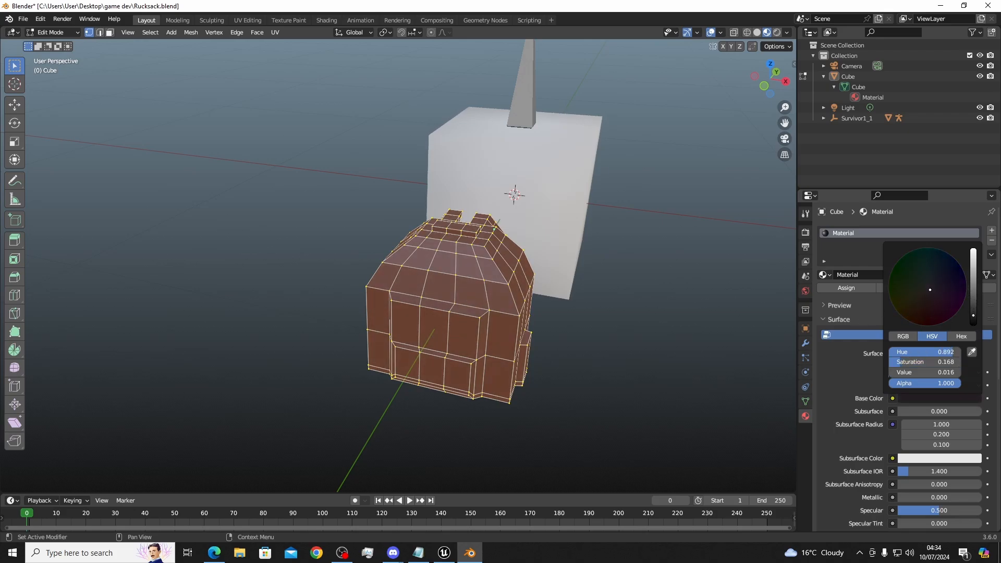
left_click(369, 230)
middle_click_drag(369, 230, 305, 260)
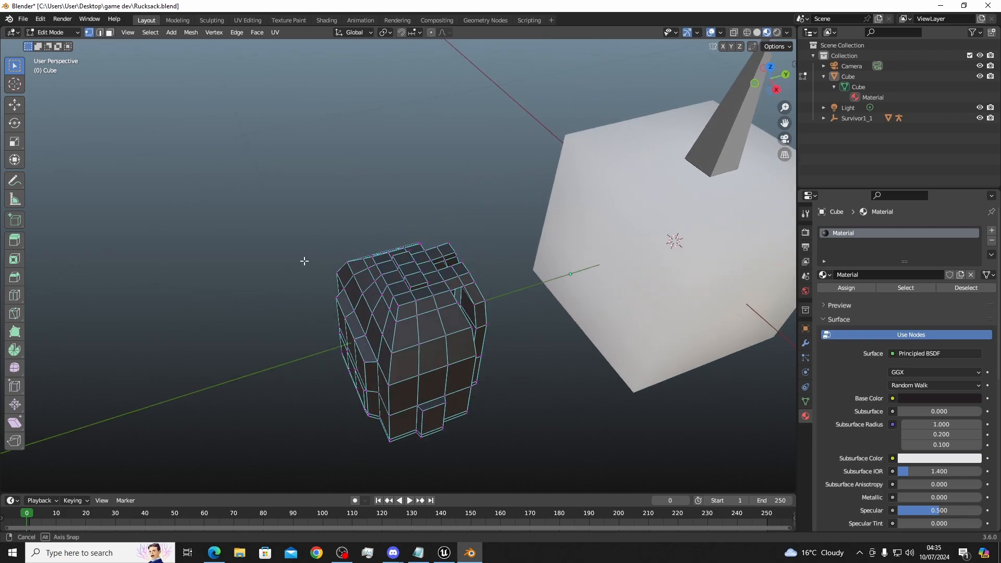
Compare the dark rucksack in solid shading, ending with the viewport in rendered shading
left_click(934, 398)
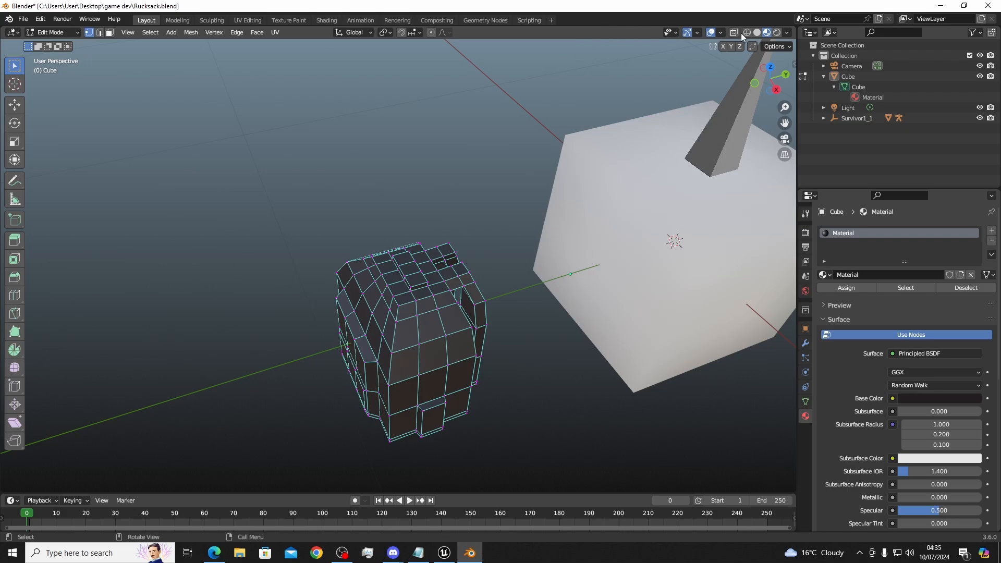
left_click(757, 33)
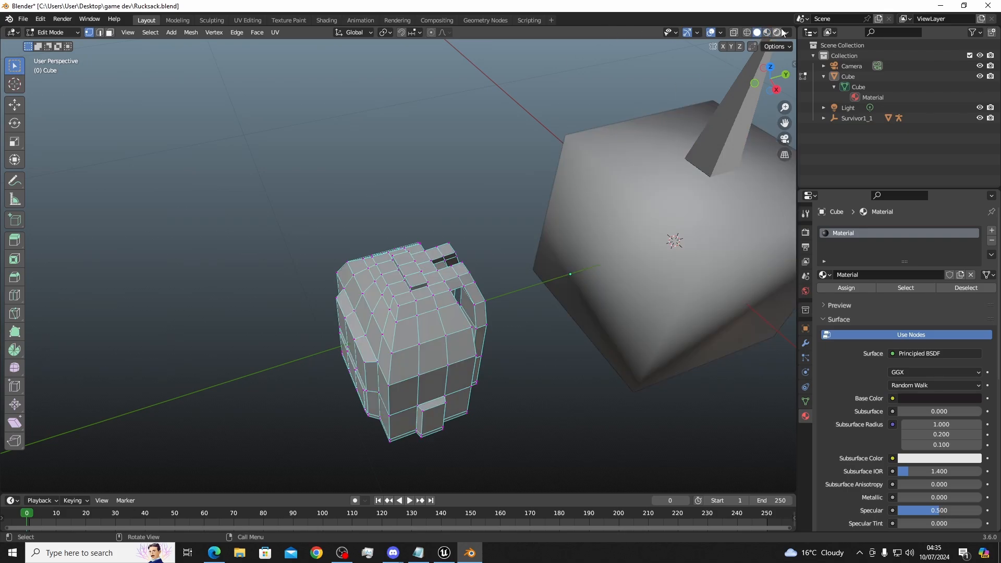
left_click(777, 32)
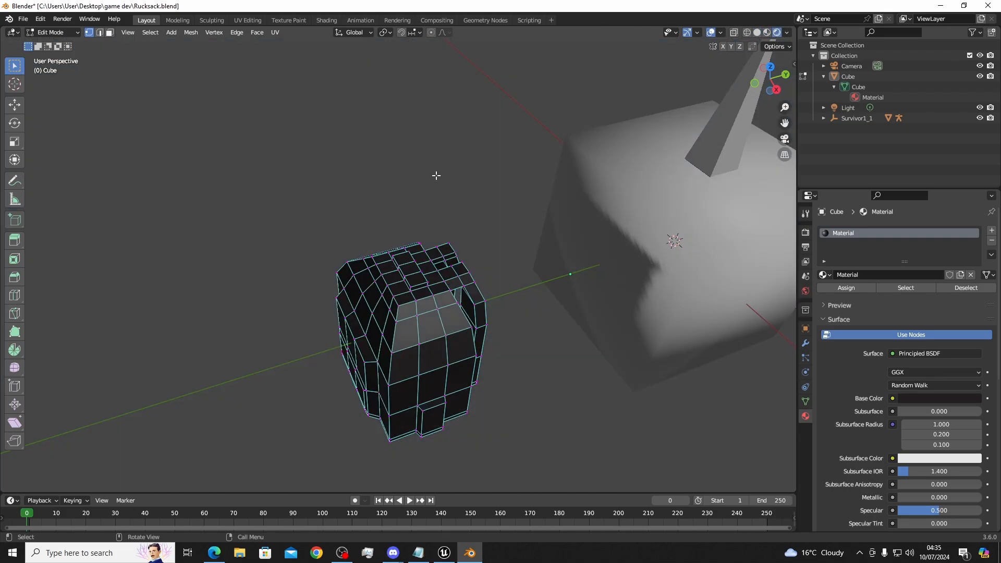
Deselect the rucksack mesh, return to Object Mode and show the scene in material preview shading
key("a")
key("alt+a")
left_click(51, 33)
left_click(52, 38)
middle_click_drag(458, 165, 656, 140)
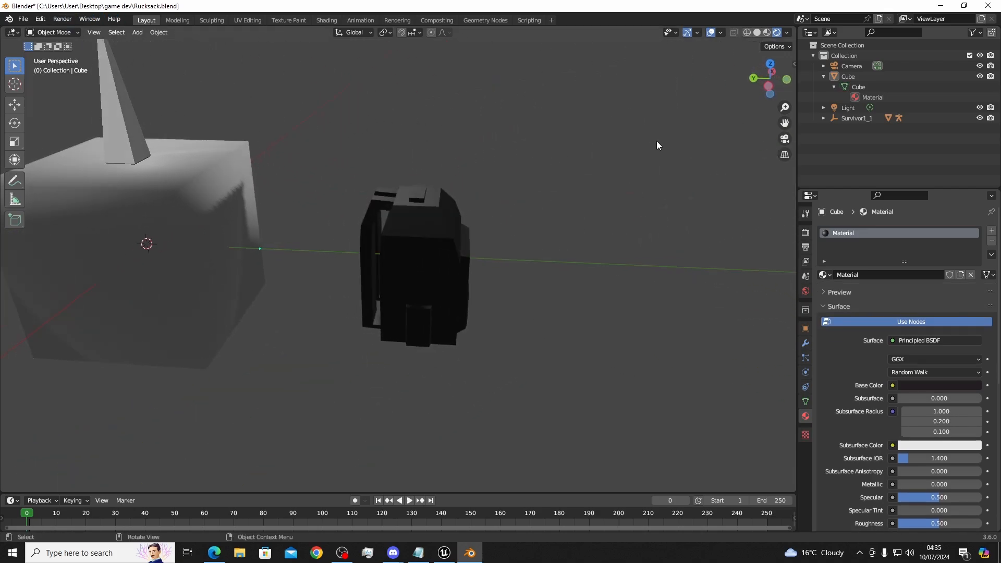
left_click(766, 32)
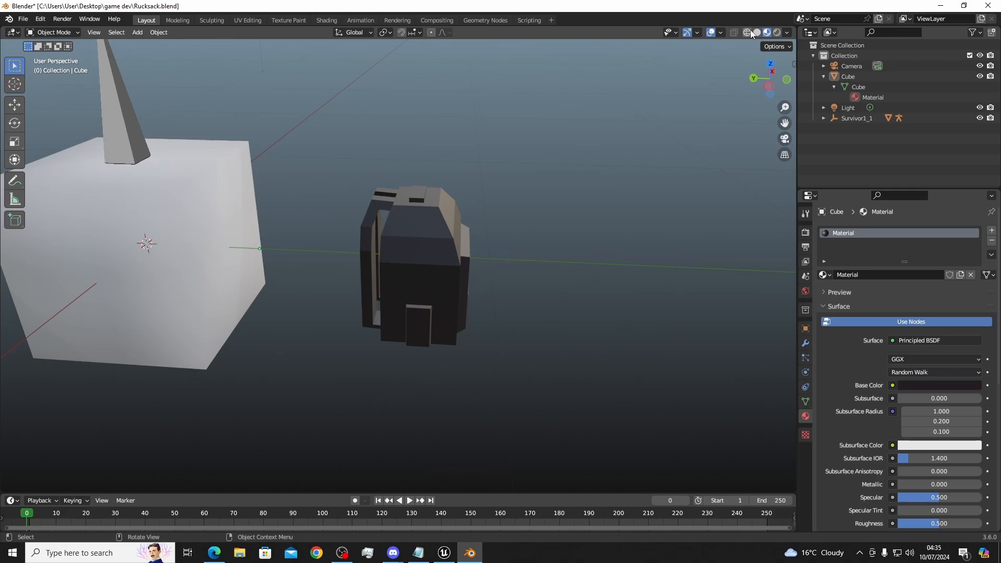
middle_click_drag(559, 170, 508, 156)
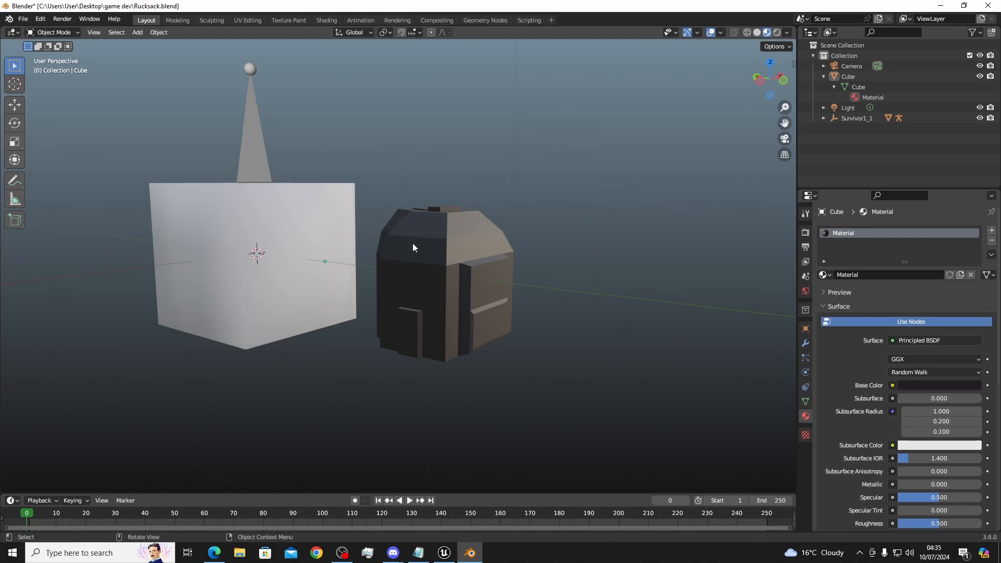
Select only the rucksack and move it along the Y axis until its straps sink into the white cube
key("a")
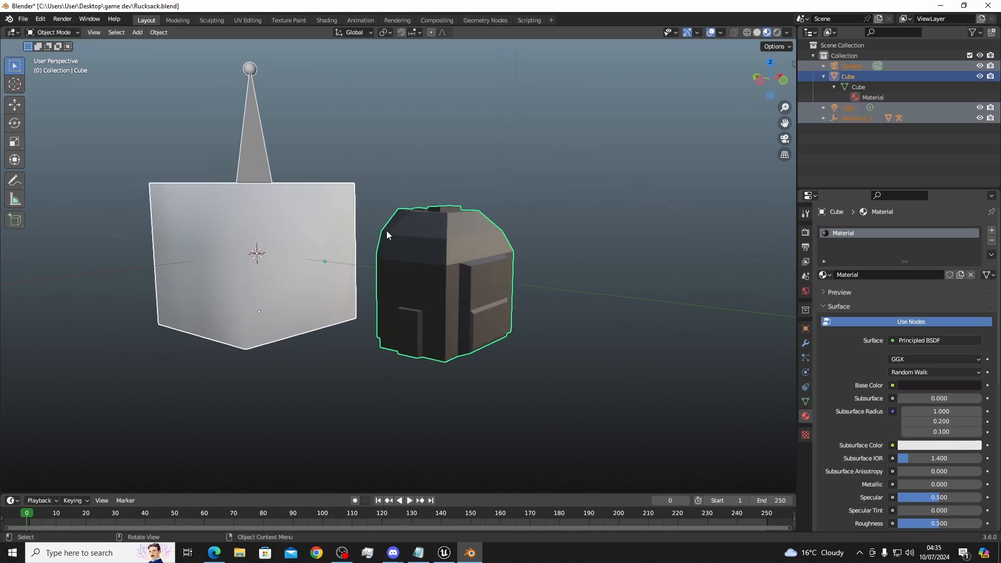
middle_click_drag(437, 239, 480, 271)
left_click(426, 229)
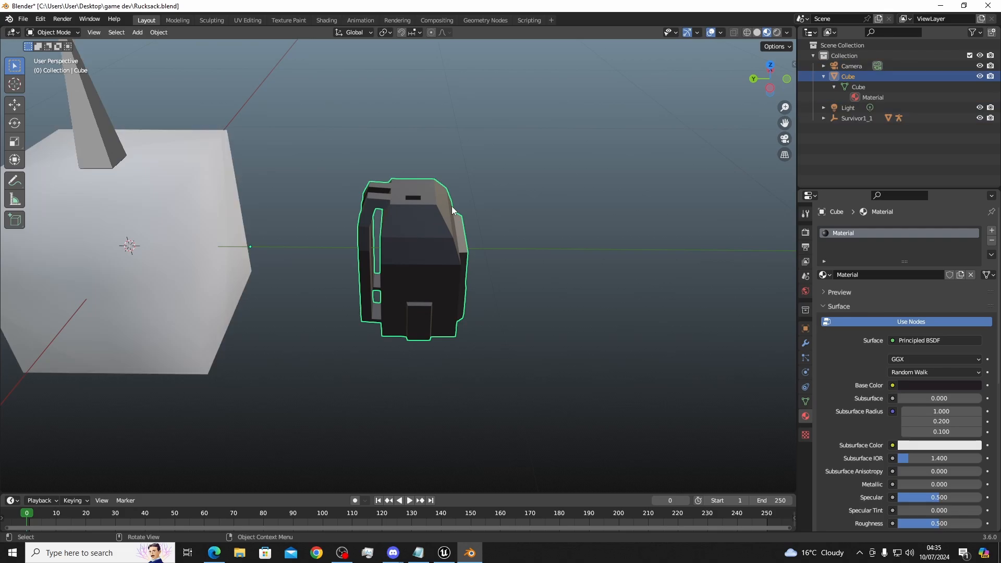
key("g")
key("y")
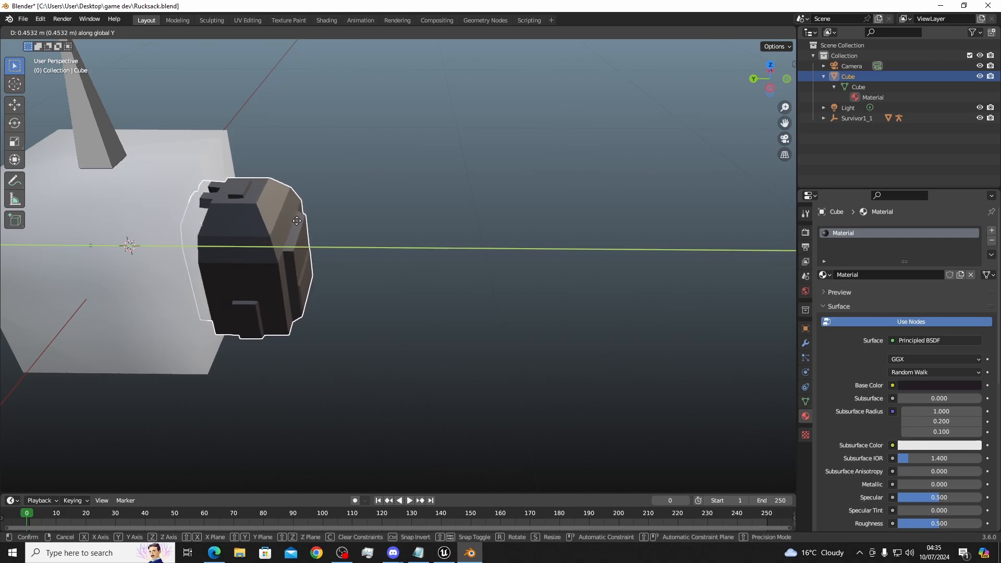
left_click(280, 214)
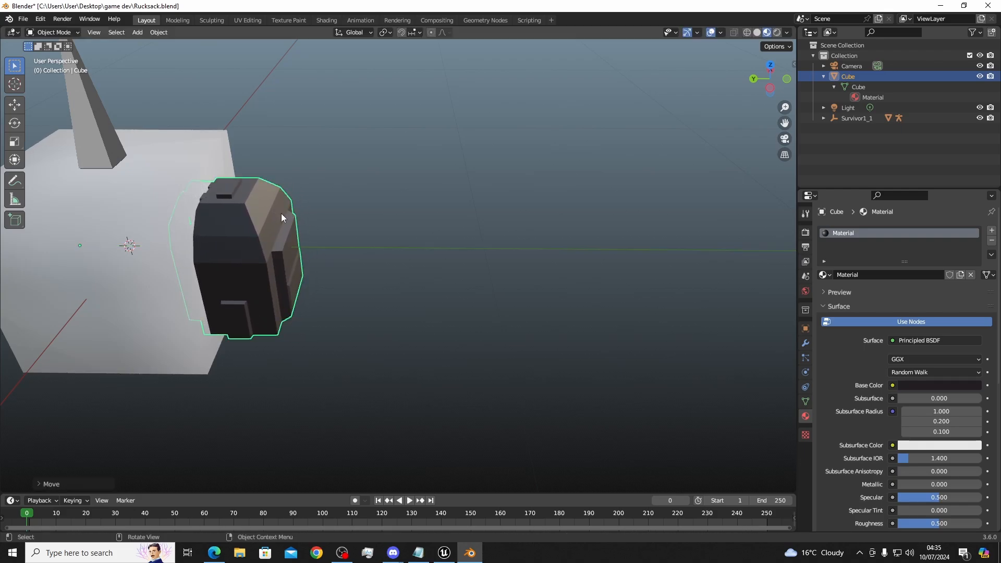
Examine how the rucksack sits against the white cube from behind, from the side and in top view
middle_click_drag(281, 214, 146, 199)
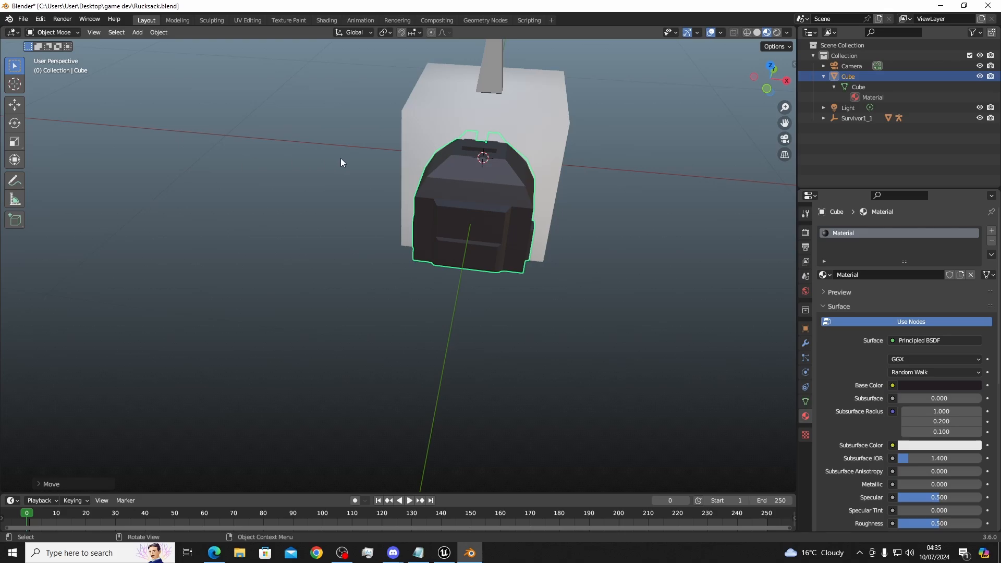
middle_click_drag(340, 161, 475, 172)
left_click_drag(783, 122, 970, 209)
middle_click_drag(495, 151, 489, 98)
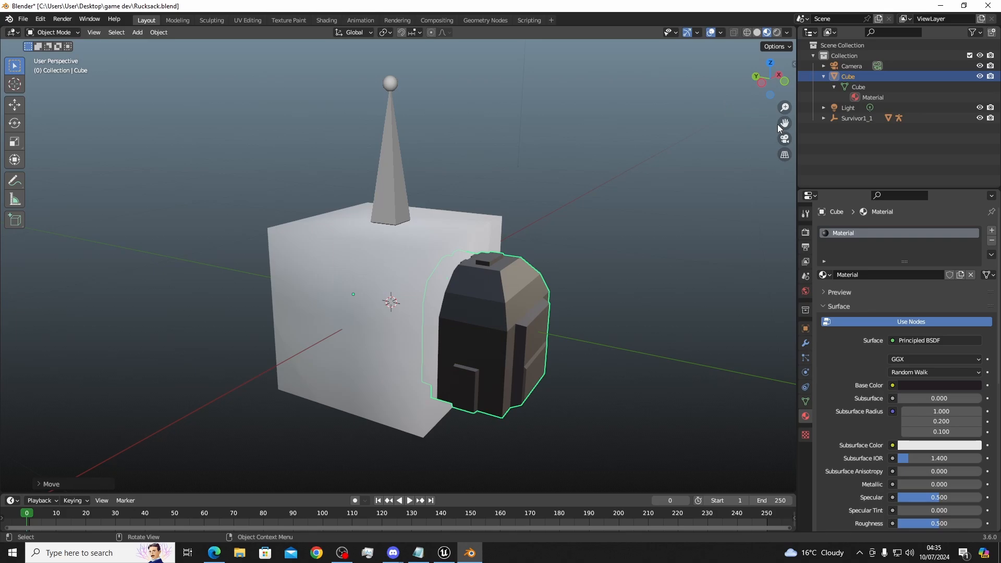
left_click_drag(780, 124, 780, 87)
middle_click_drag(531, 197, 606, 161)
scroll(491, 214, "up", 2)
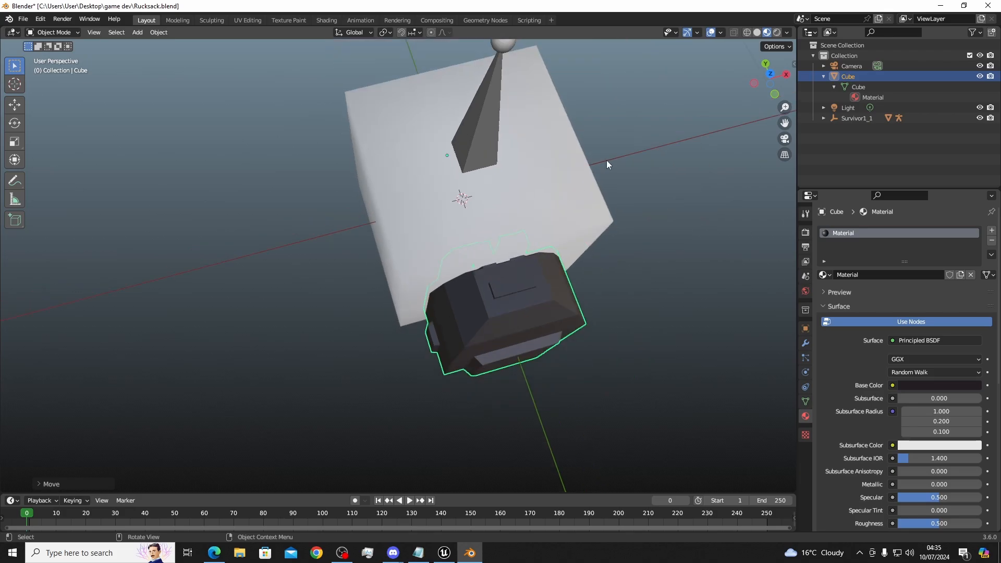
left_click(770, 74)
scroll(505, 266, "down", 6)
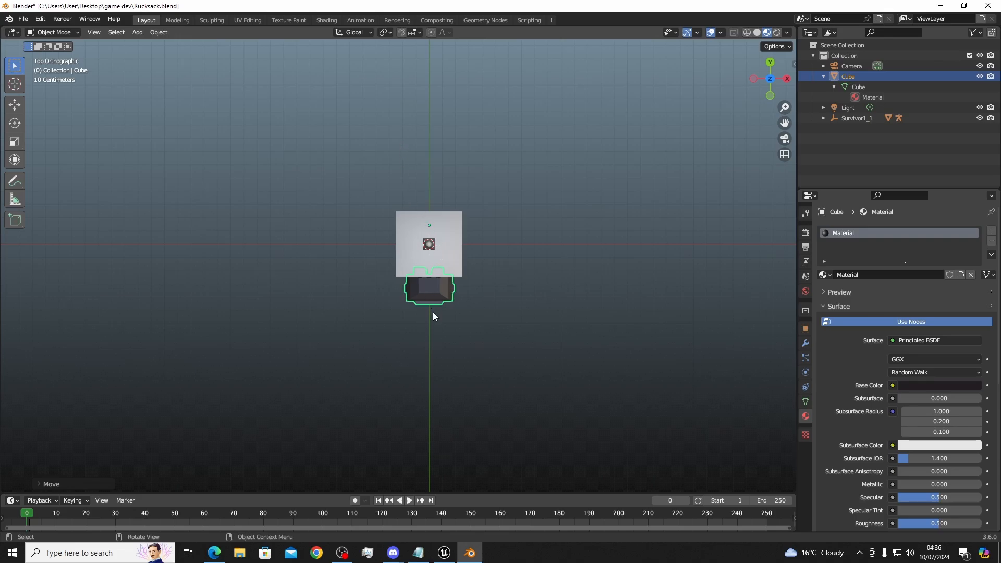
scroll(443, 299, "up", 5)
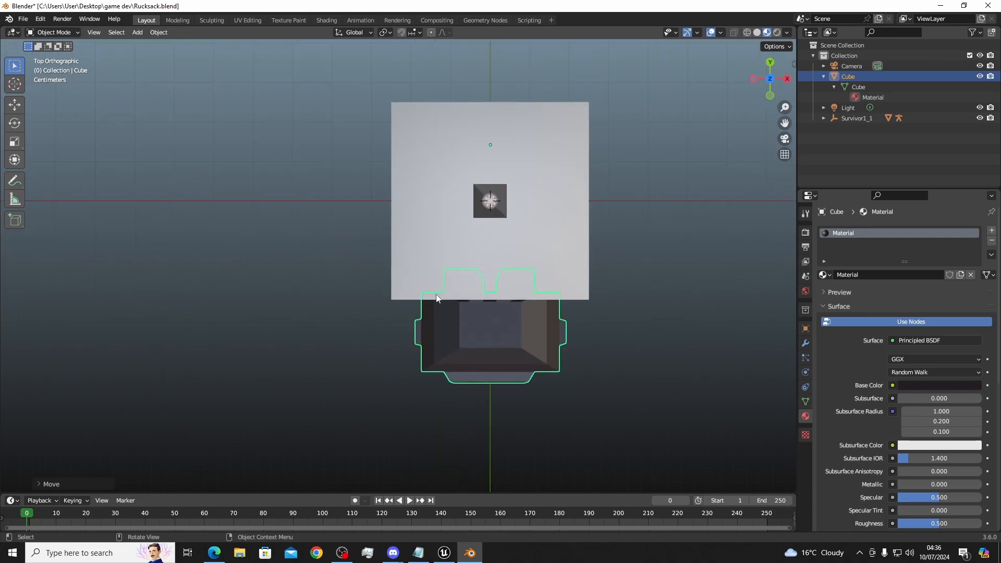
middle_click_drag(439, 296, 557, 186)
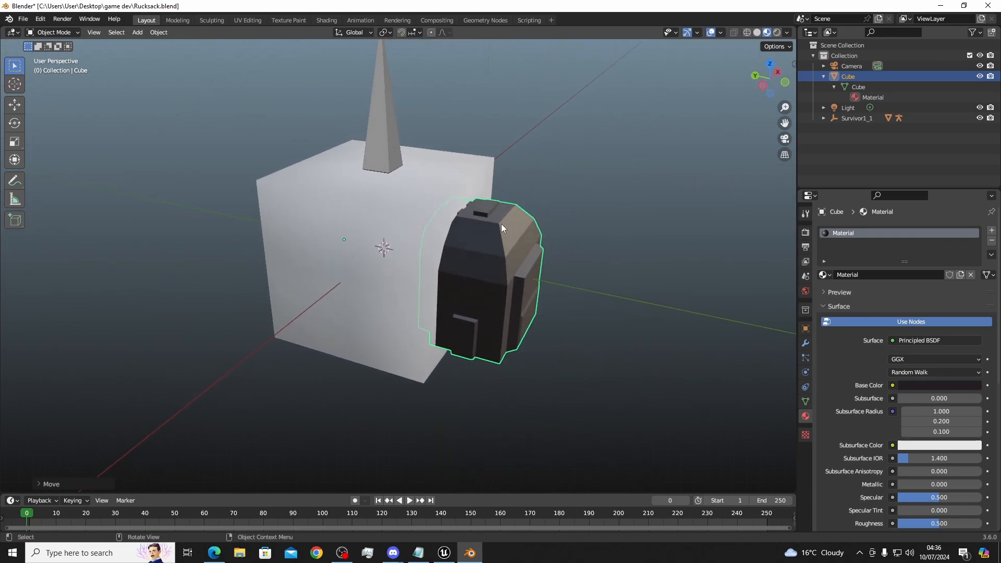
middle_click_drag(472, 242, 479, 228)
scroll(451, 309, "up", 2)
scroll(450, 305, "down", 1)
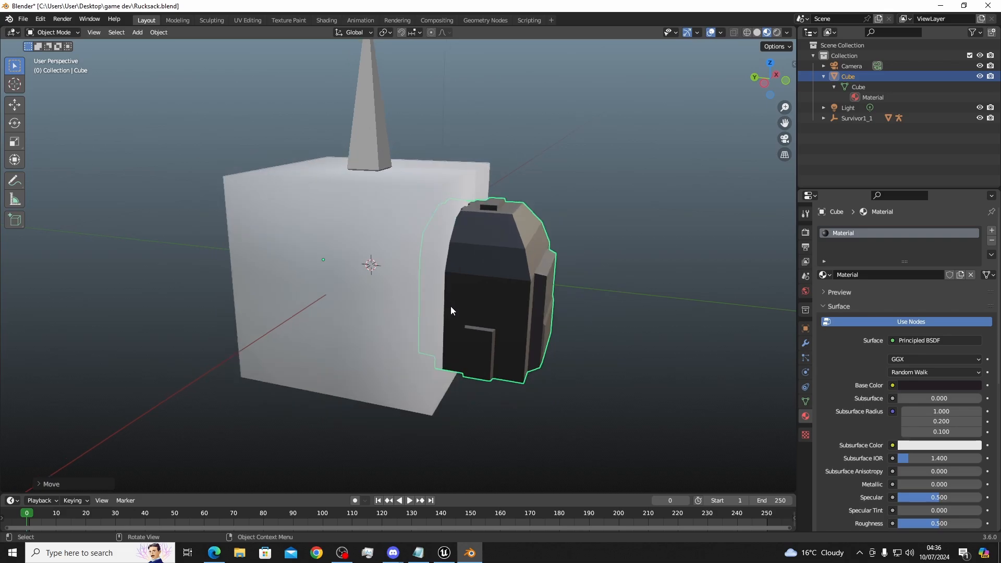
Deselect the rucksack and compare its look on the cube in rendered, solid, wireframe and material preview shading
left_click(624, 191)
middle_click_drag(624, 186, 551, 195)
middle_click_drag(685, 227, 705, 210)
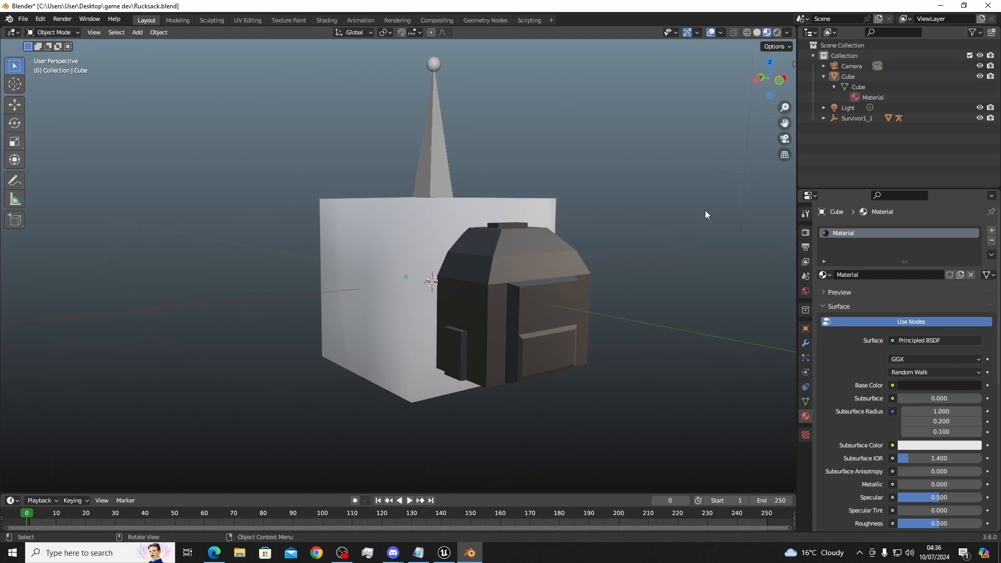
right_click(692, 242)
key("Escape")
mouse_move(784, 123)
left_mouse_down()
mouse_move(772, 129)
mouse_move(758, 105)
mouse_move(785, 126)
left_mouse_up()
scroll(661, 265, "up", 3)
scroll(661, 264, "down", 1)
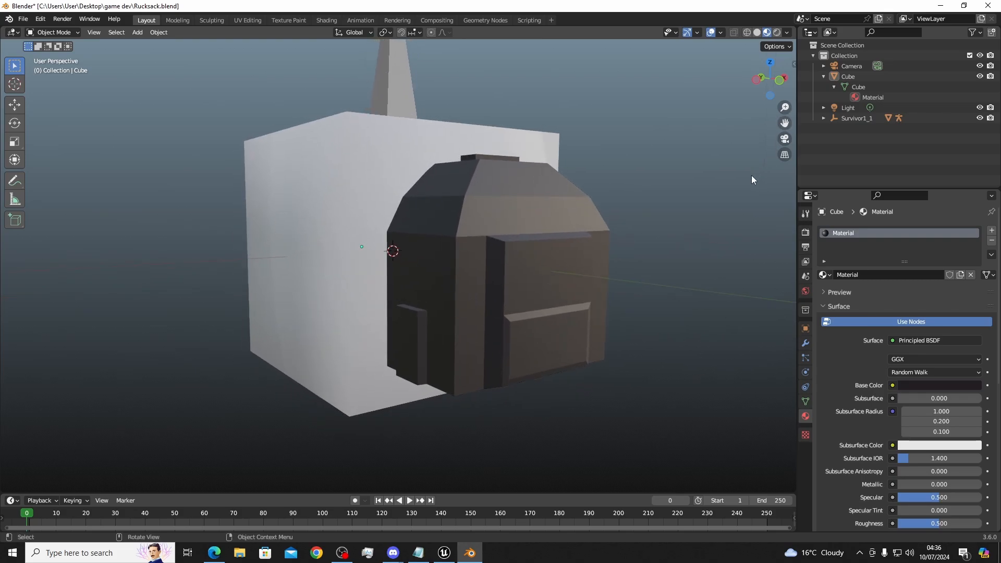
scroll(748, 178, "down", 1)
left_click(776, 33)
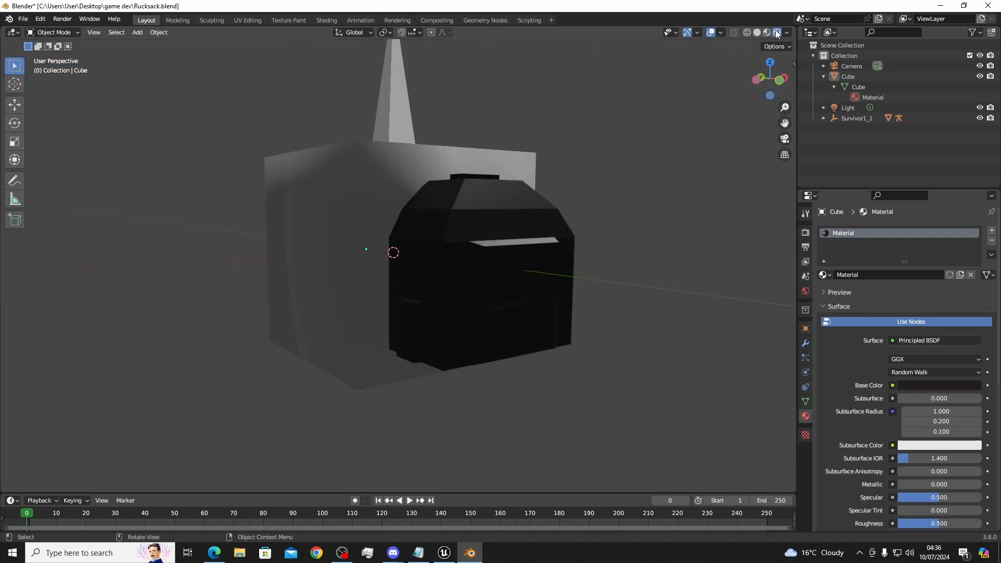
left_click(759, 35)
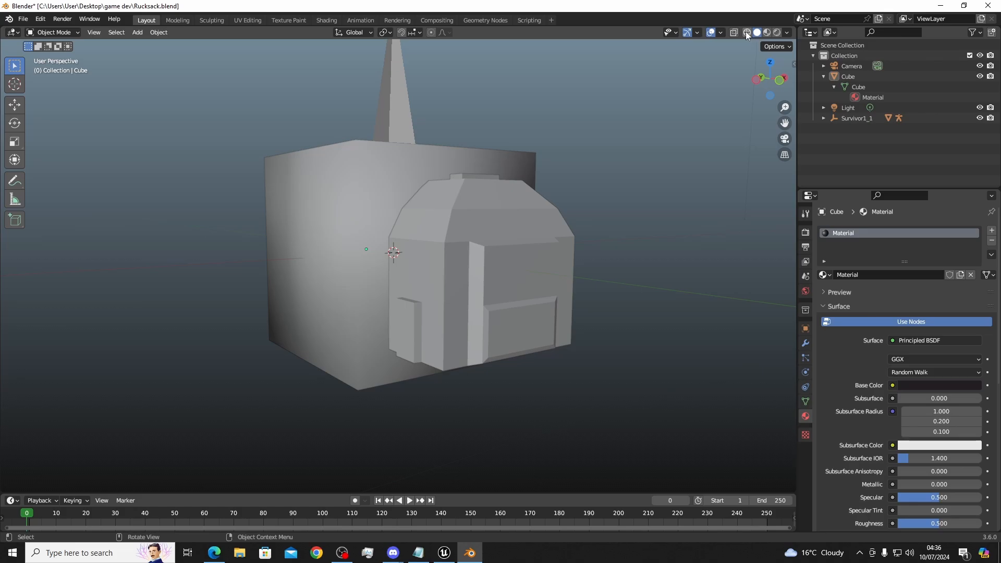
left_click(746, 32)
left_click(754, 32)
left_click(767, 33)
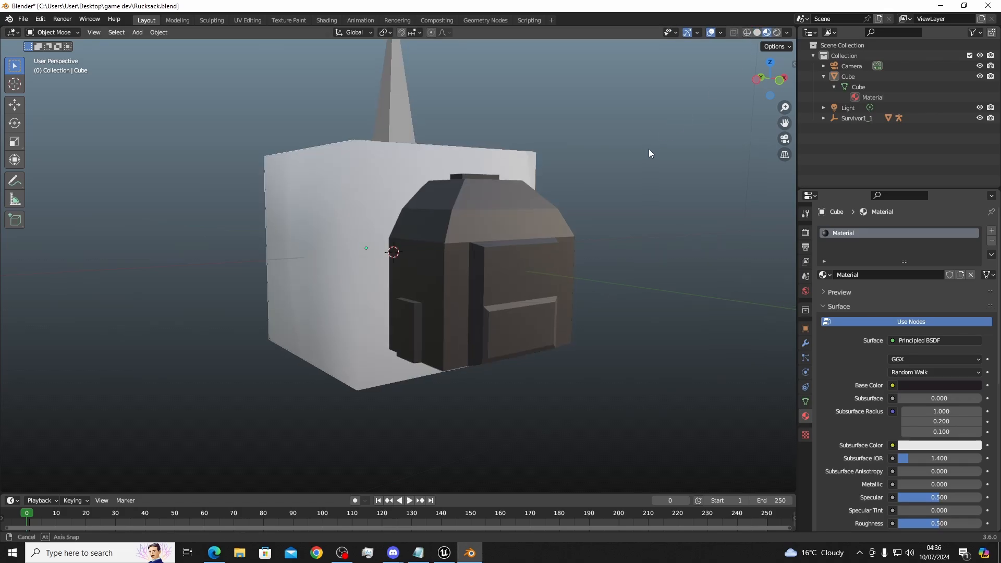
middle_click_drag(649, 153, 678, 173)
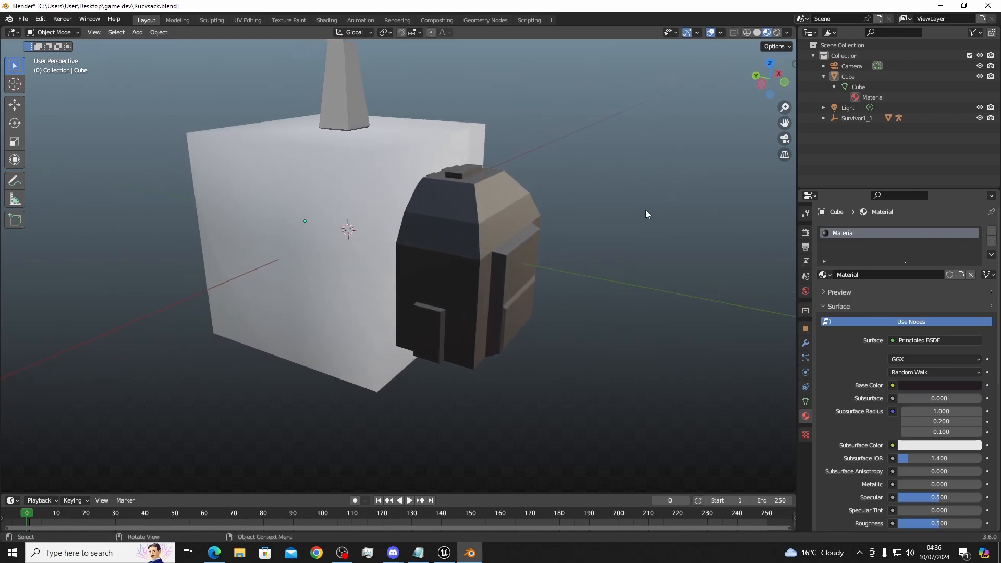
Move the rucksack along the Y axis away from the white cube so its straps are clear of it
left_click(518, 224)
key("g")
key("Escape")
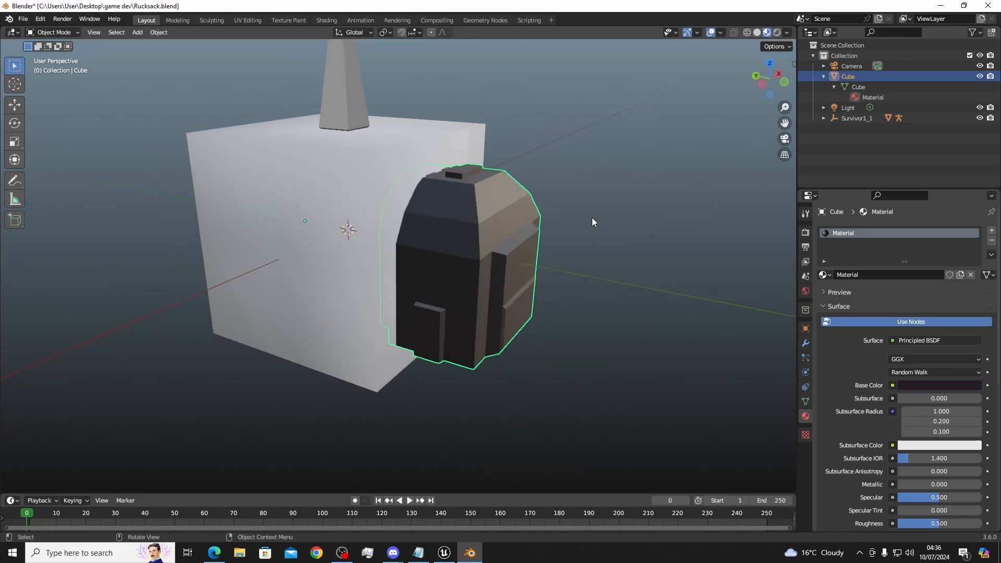
key("g")
key("y")
left_click(712, 239)
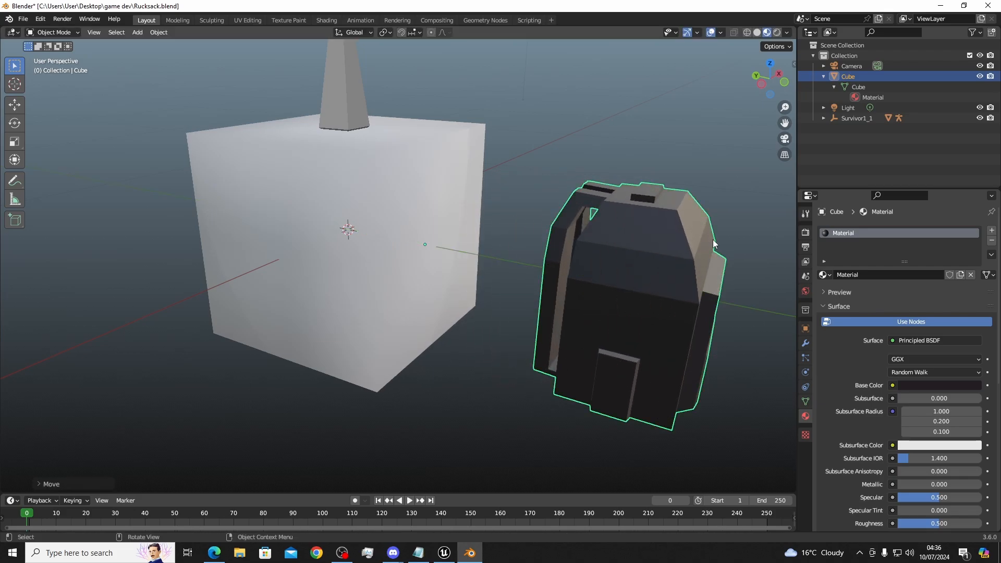
Inspect the detached rucksack in left, front and bottom orthographic views and from its strap side
middle_click_drag(712, 240, 667, 225)
scroll(628, 271, "up", 2)
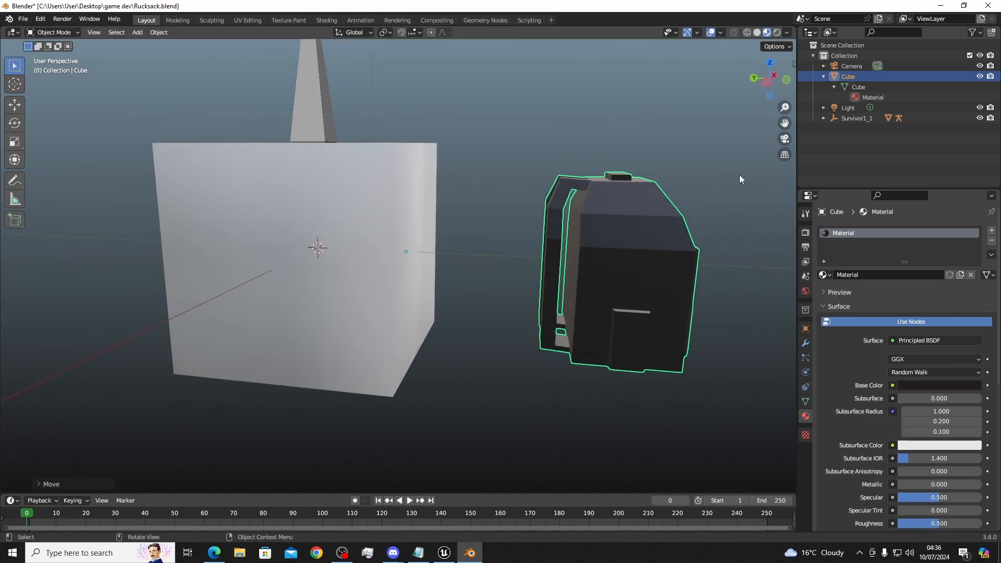
left_click_drag(785, 123, 694, 118)
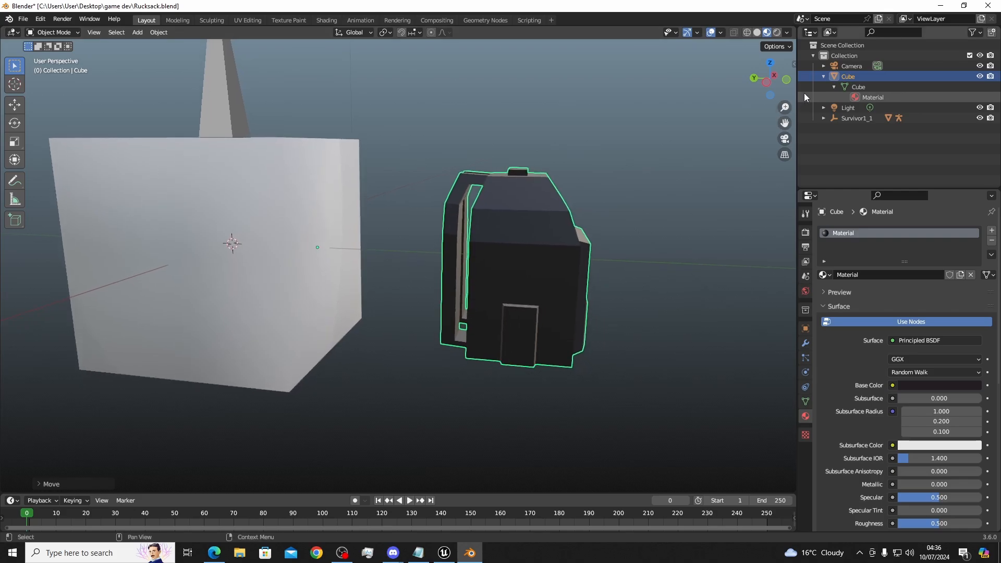
left_click(764, 82)
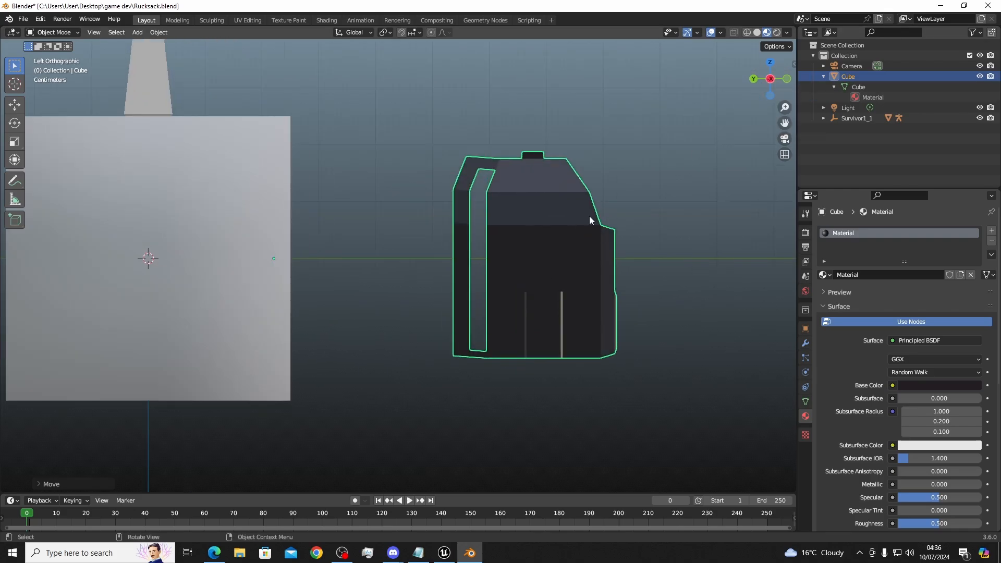
left_click_drag(784, 123, 663, 123)
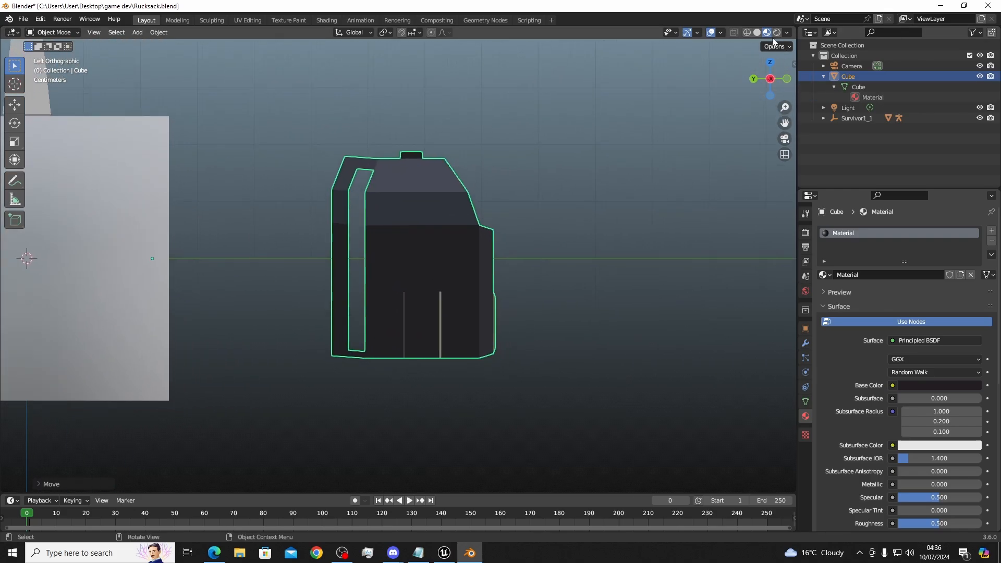
left_click(757, 33)
left_click(767, 33)
left_click(785, 81)
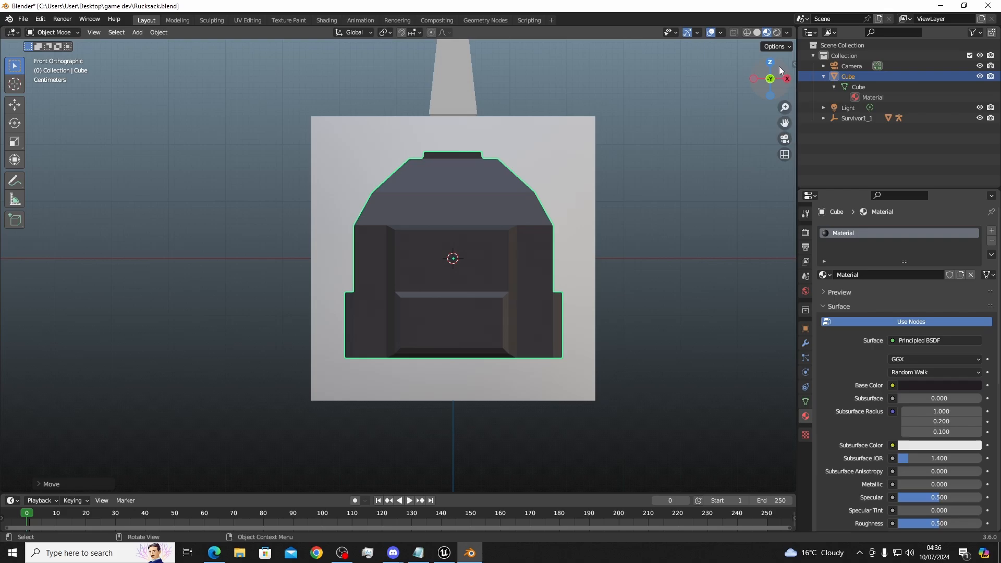
left_click(770, 96)
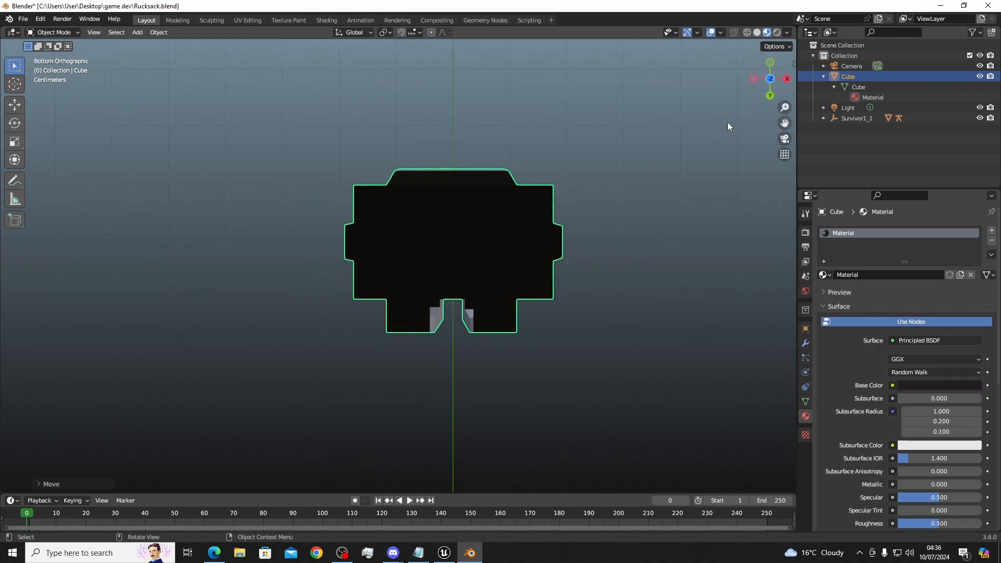
left_click_drag(754, 70, 552, 334)
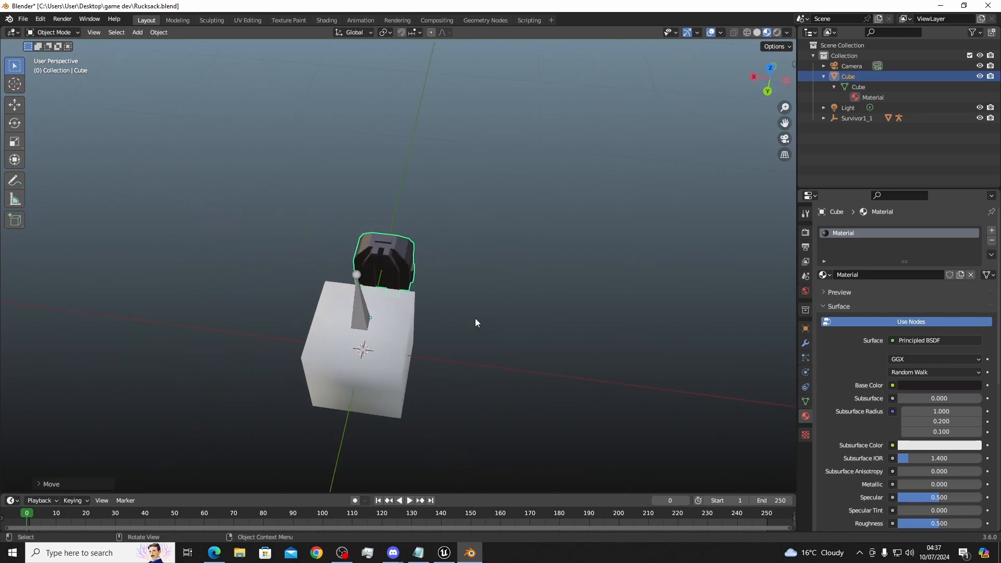
Try to move the white cube alone along the X axis, and put it back at its original location
left_click(395, 355)
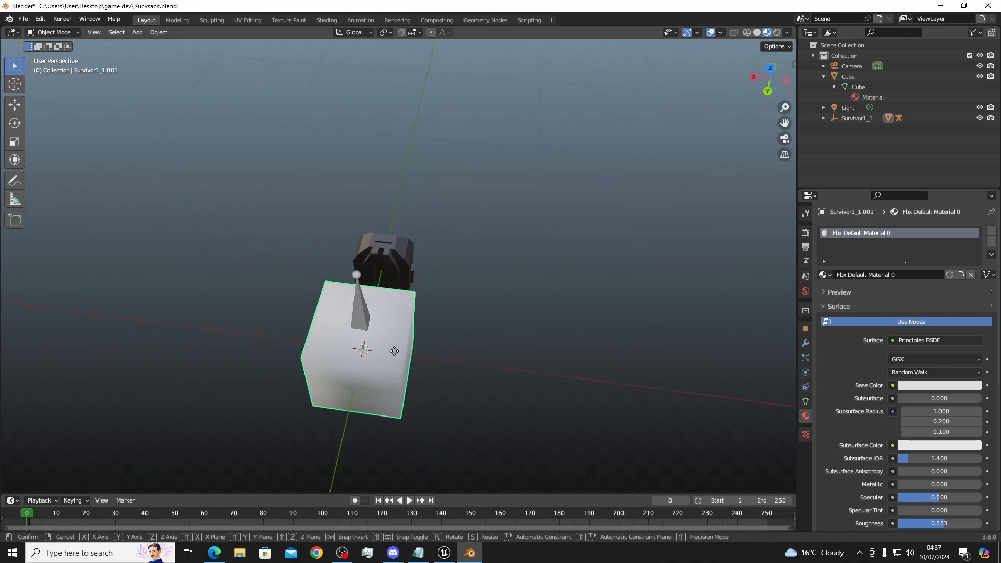
key("g")
key("x")
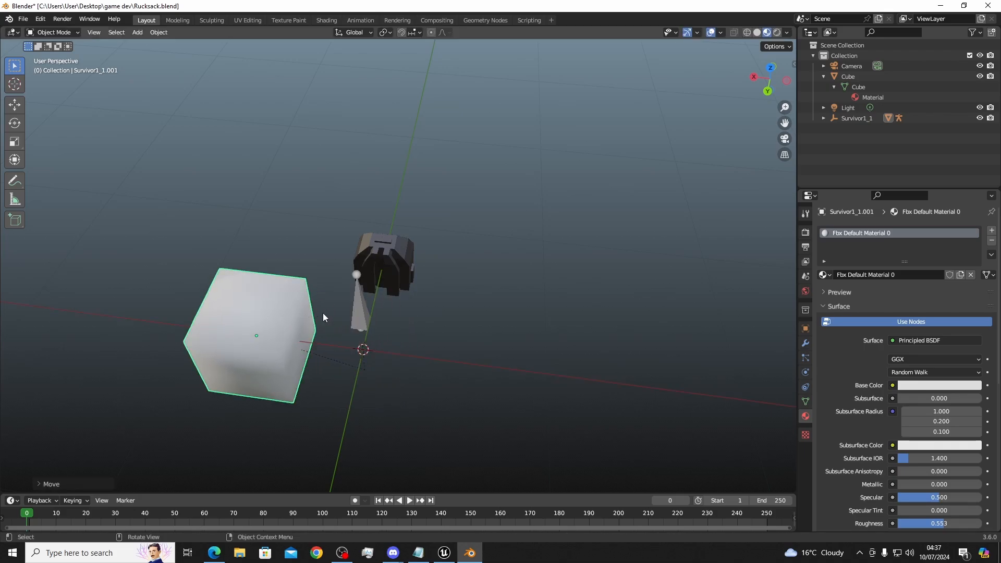
key("alt+g")
Move the white cube and its bone together to one side, clear of the rucksack, and select the rucksack
left_click(362, 310)
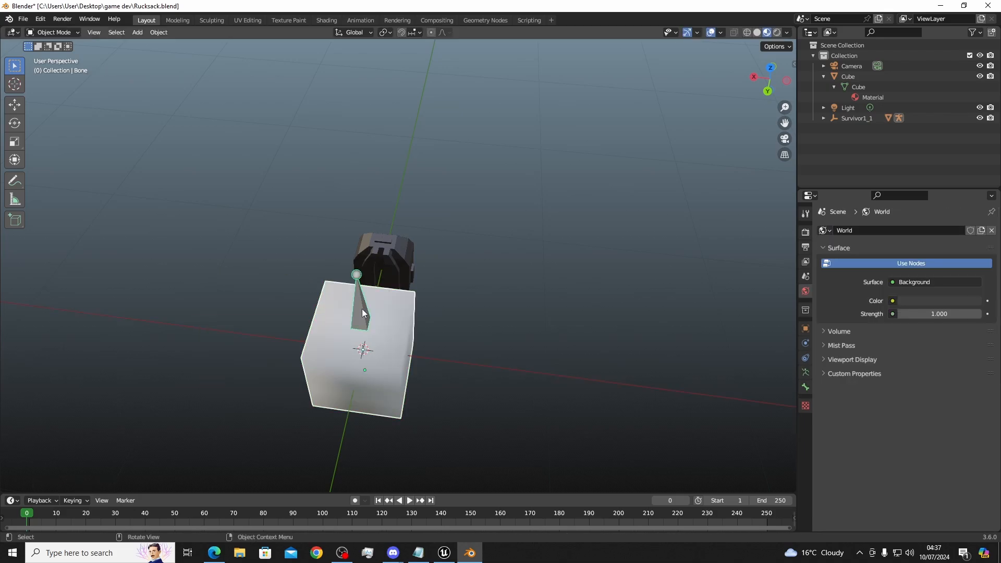
left_click(396, 359, "shift")
key("g")
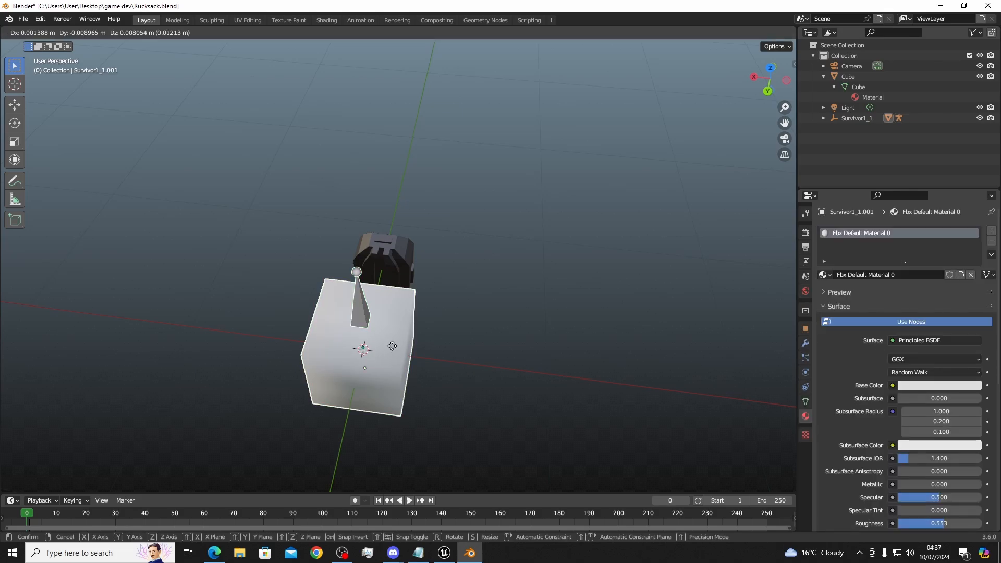
left_click(271, 331)
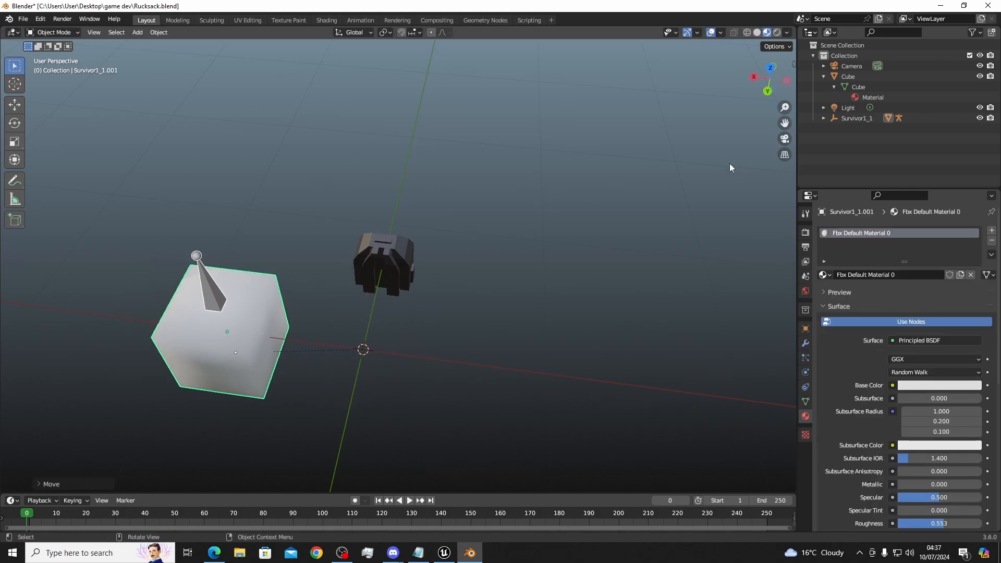
left_click(373, 263)
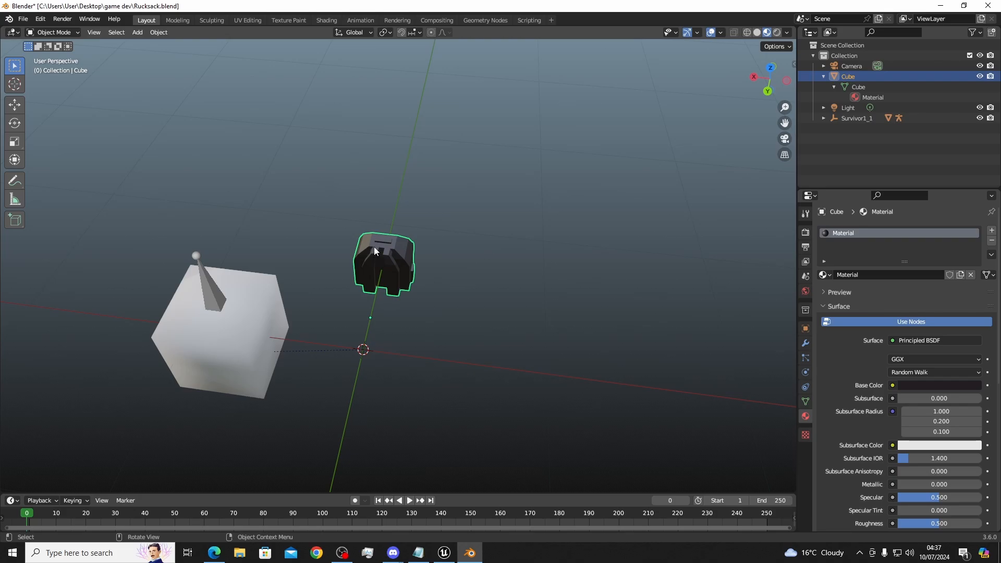
Move the rucksack back to the world origin, shifting it about 0.18 m along the Y axis in top view
key("g")
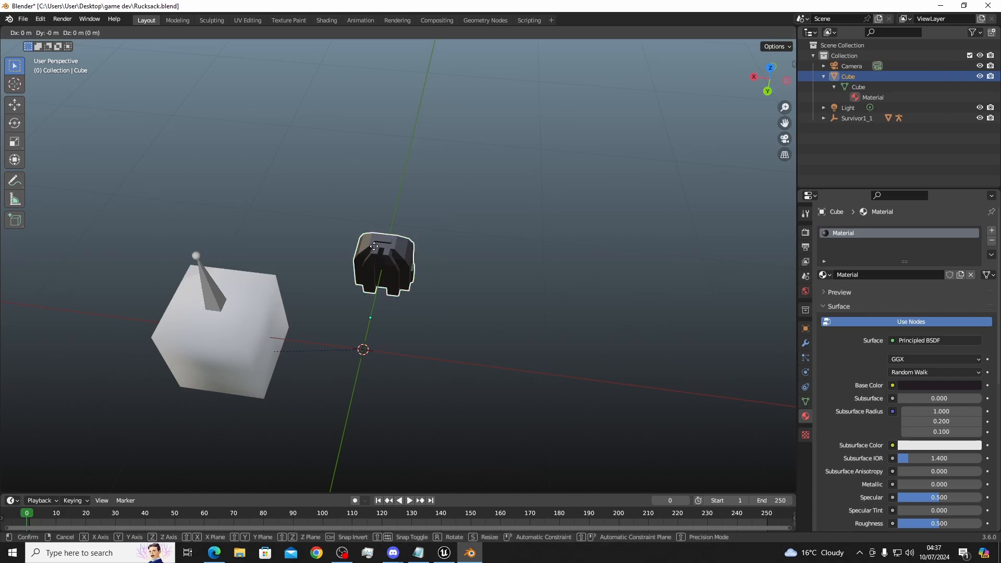
left_click(360, 297)
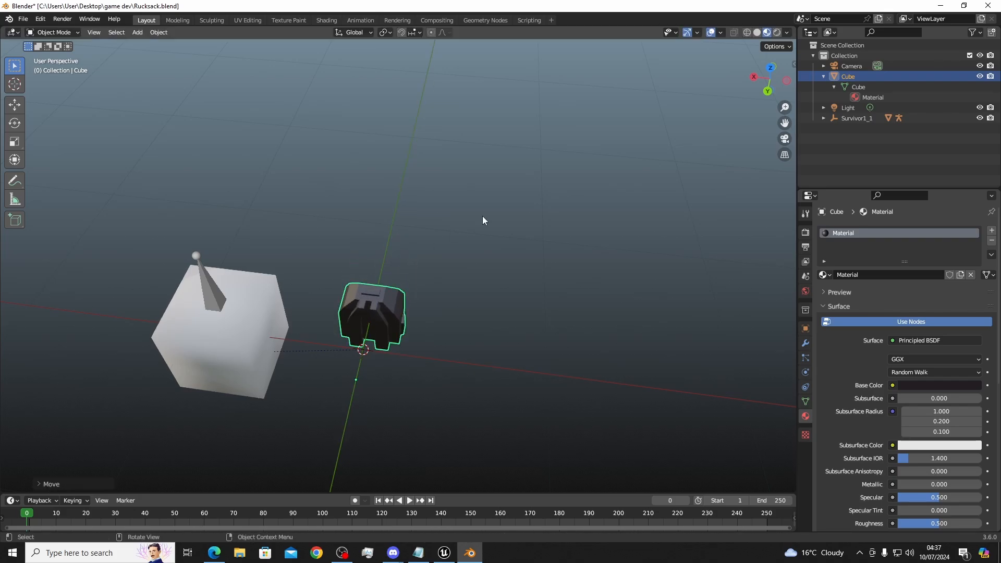
left_click(770, 68)
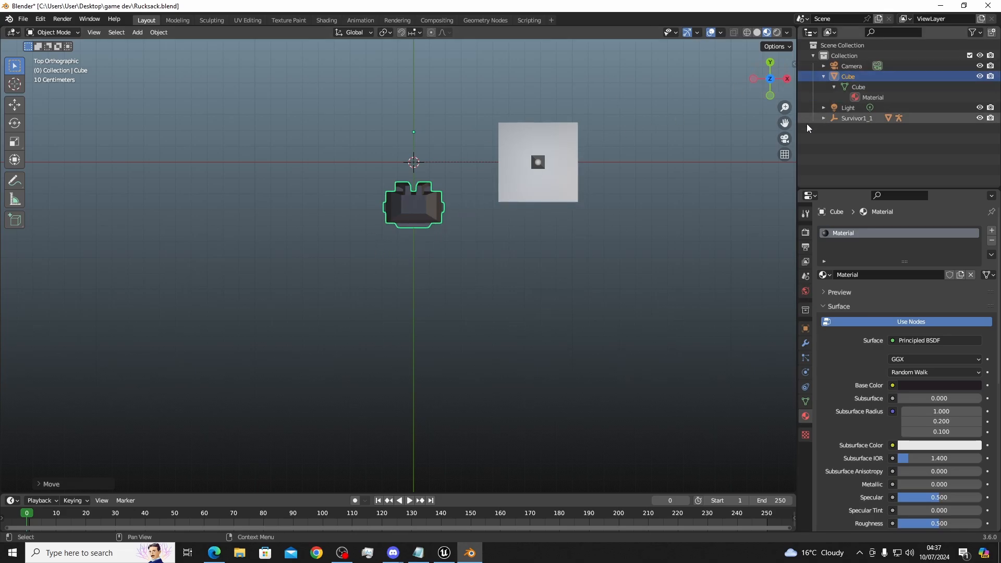
left_click_drag(785, 123, 811, 253)
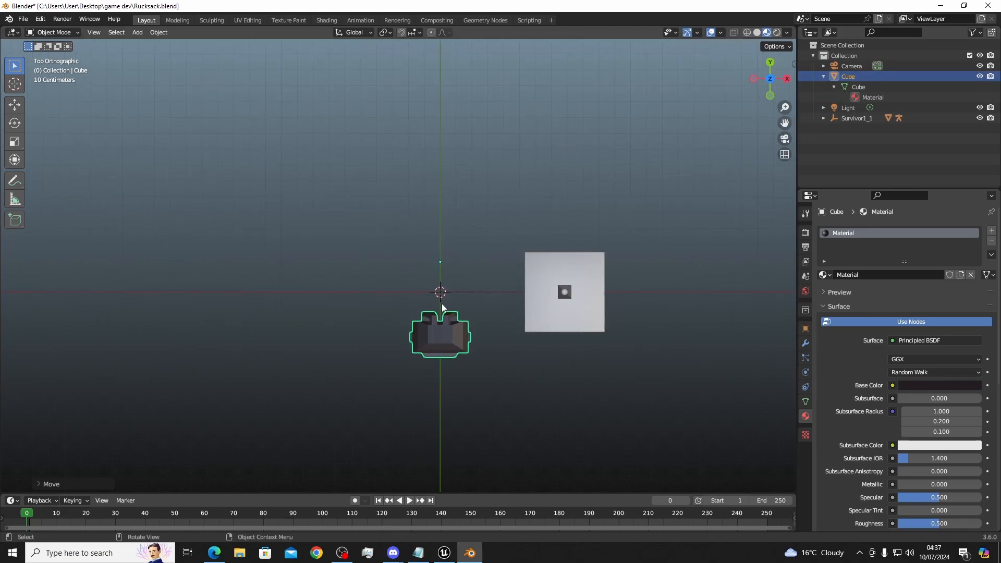
scroll(412, 311, "up", 3)
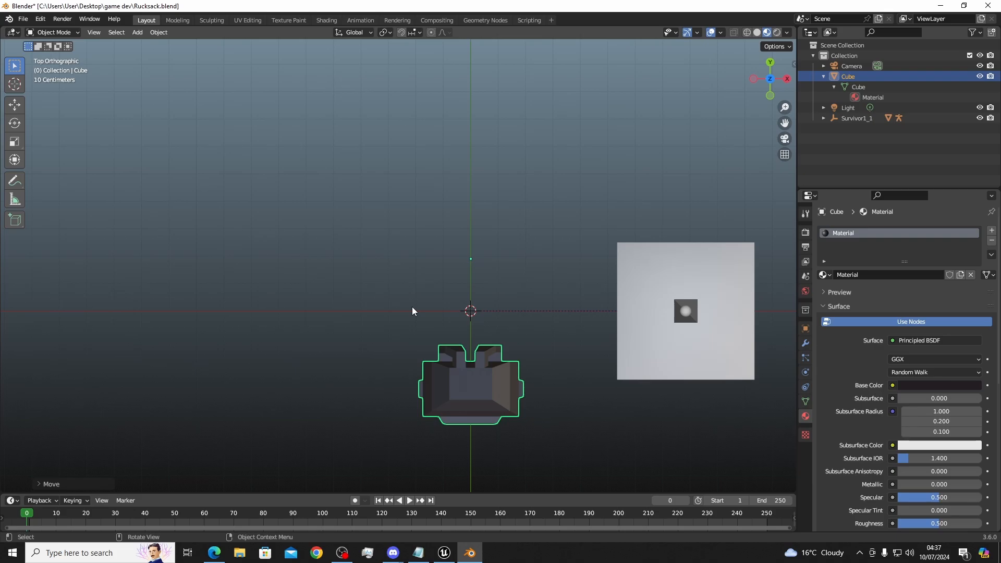
key("g")
key("y")
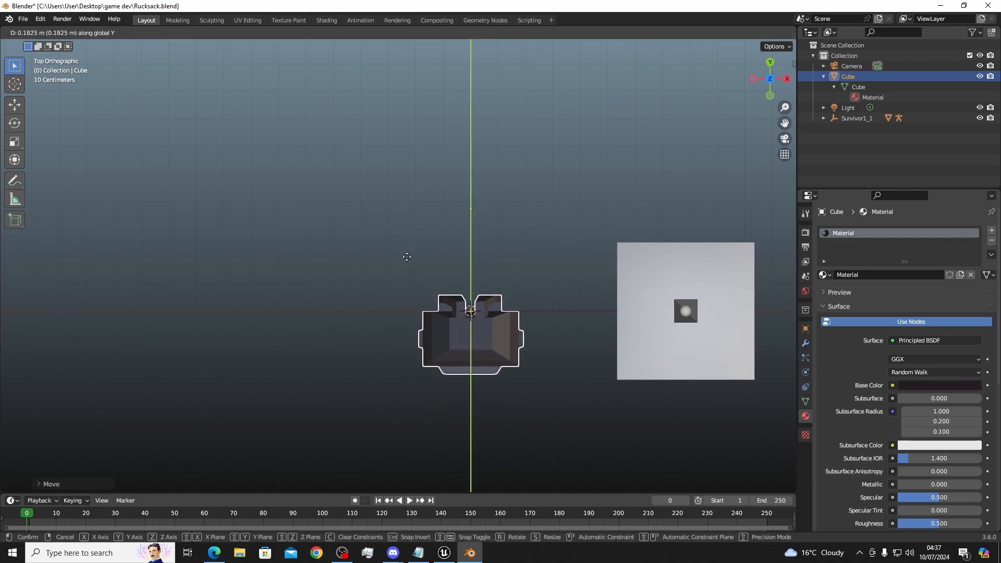
left_click(407, 257)
Try to raise the rucksack about 0.18 m along the Z axis in back orthographic view
middle_click_drag(406, 257, 327, 229)
left_click(763, 82)
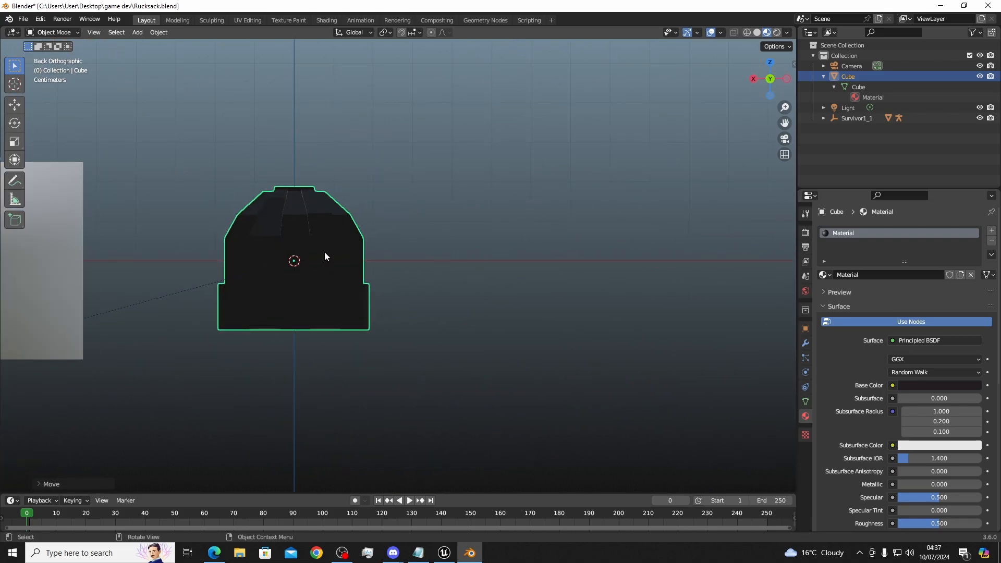
key("g")
key("Escape")
middle_click_drag(208, 246, 425, 225)
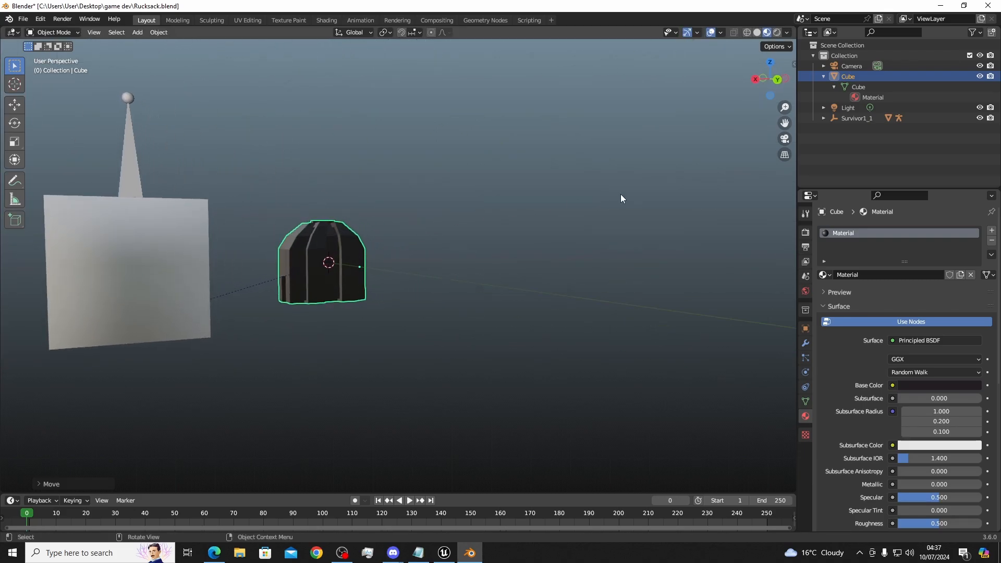
left_click(777, 78)
scroll(439, 285, "up", 3)
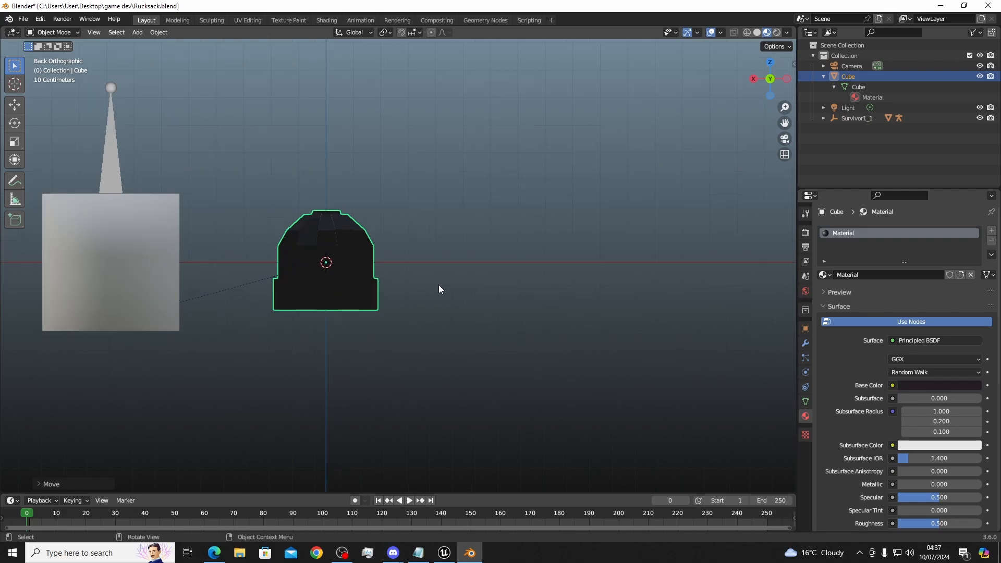
key("g")
key("z")
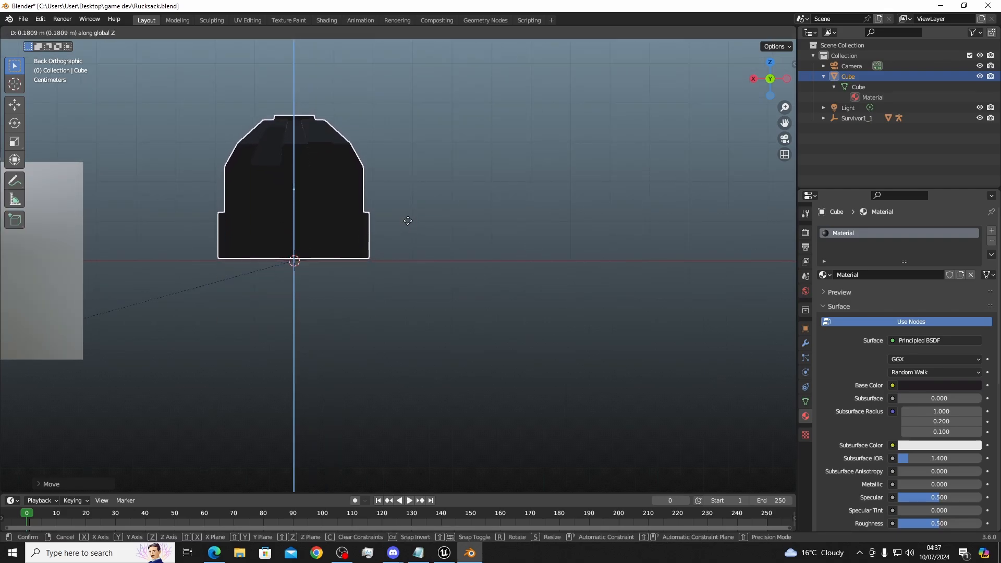
key("Escape")
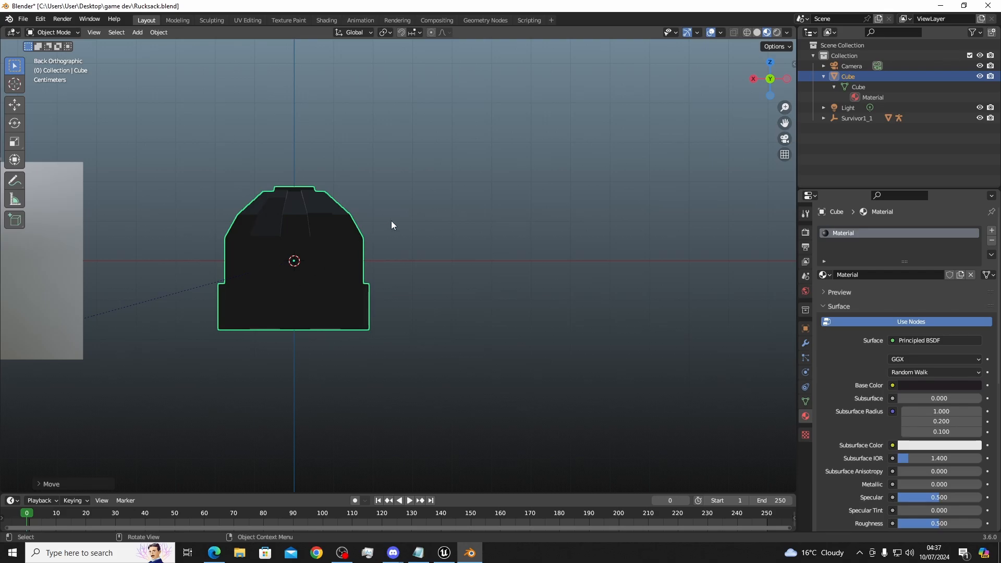
middle_click_drag(391, 220, 201, 245)
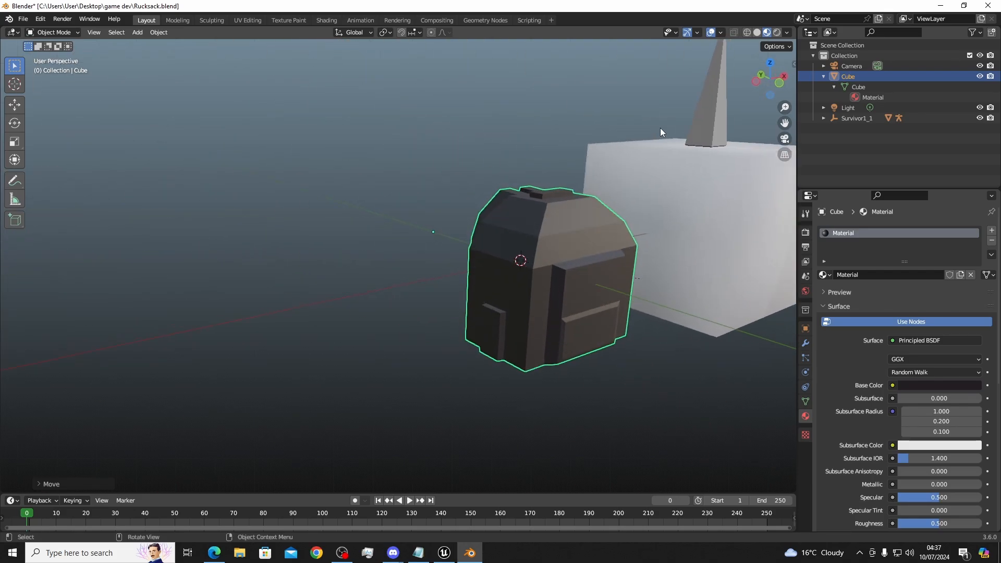
Try deleting the white cube in top view, and undo the deletion
left_click(771, 63)
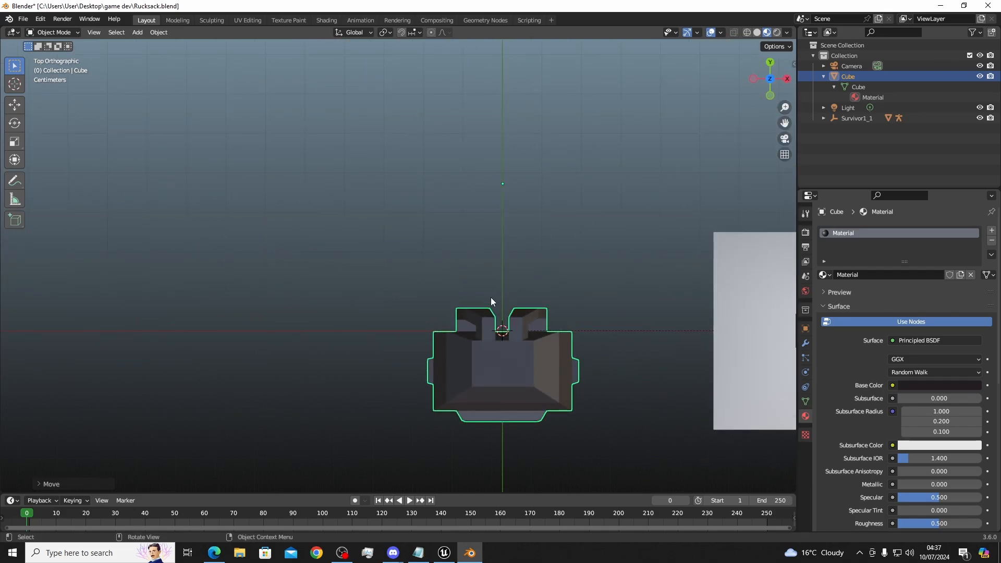
scroll(490, 297, "down", 3)
left_click(655, 266)
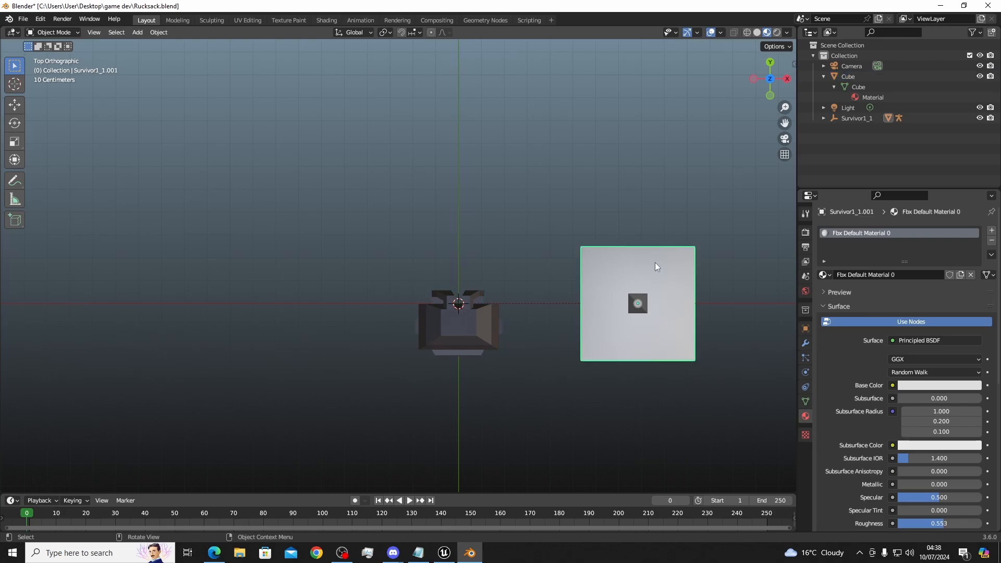
key("Delete")
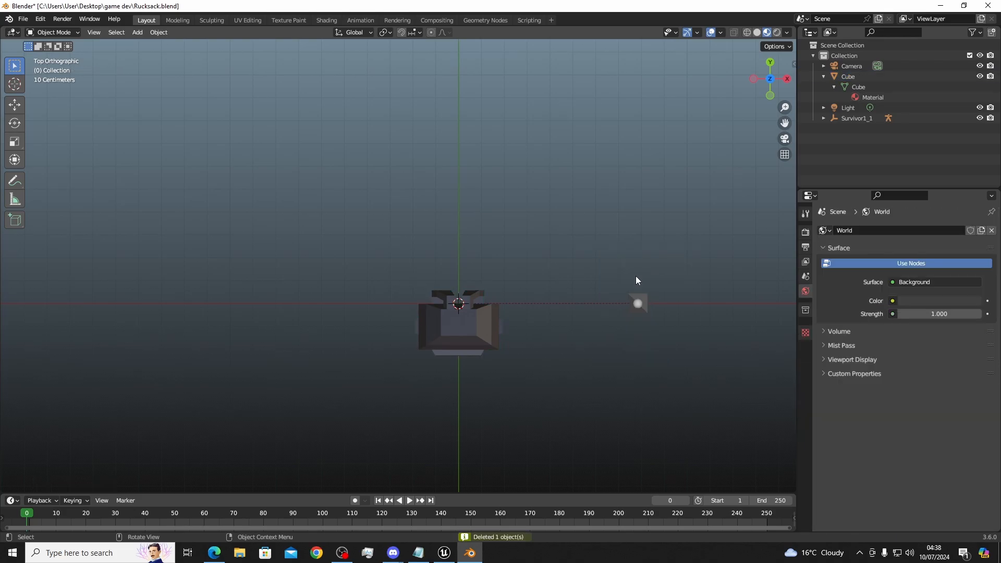
key("ctrl+z")
Select the rucksack and save the scene in the existing Rucksack.blend file
left_click(443, 321)
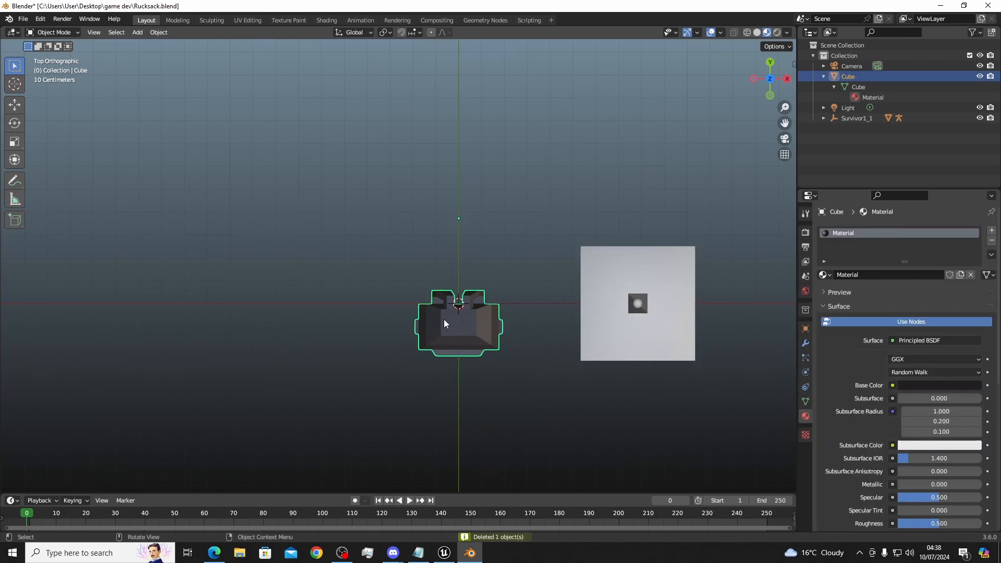
left_click(22, 19)
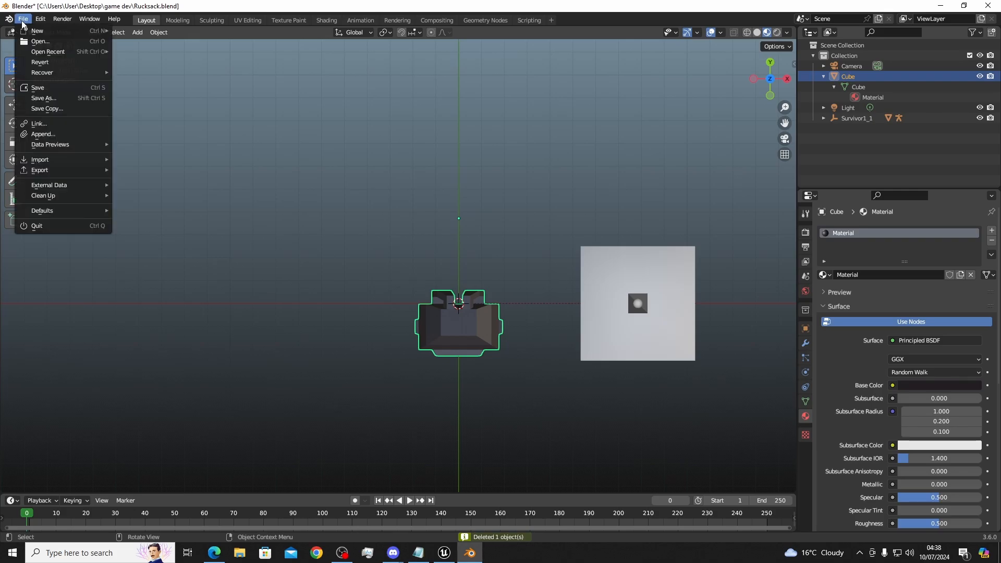
left_click(46, 91)
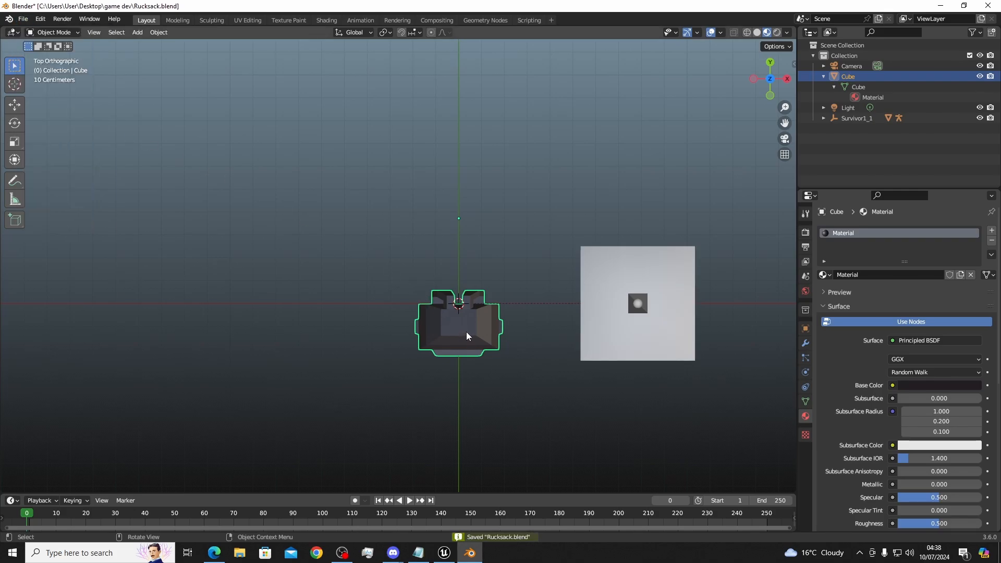
Export only the selected rucksack as Rucksack.fbx to the Game Ready Assets folder inside game dev's Content Library
left_click_drag(395, 252, 510, 365)
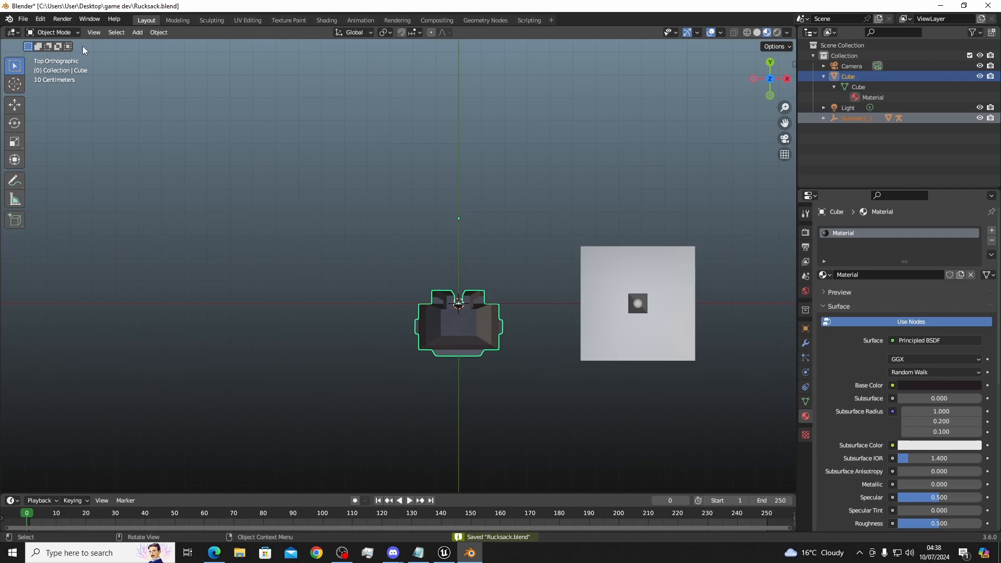
left_click(228, 159)
left_click(21, 20)
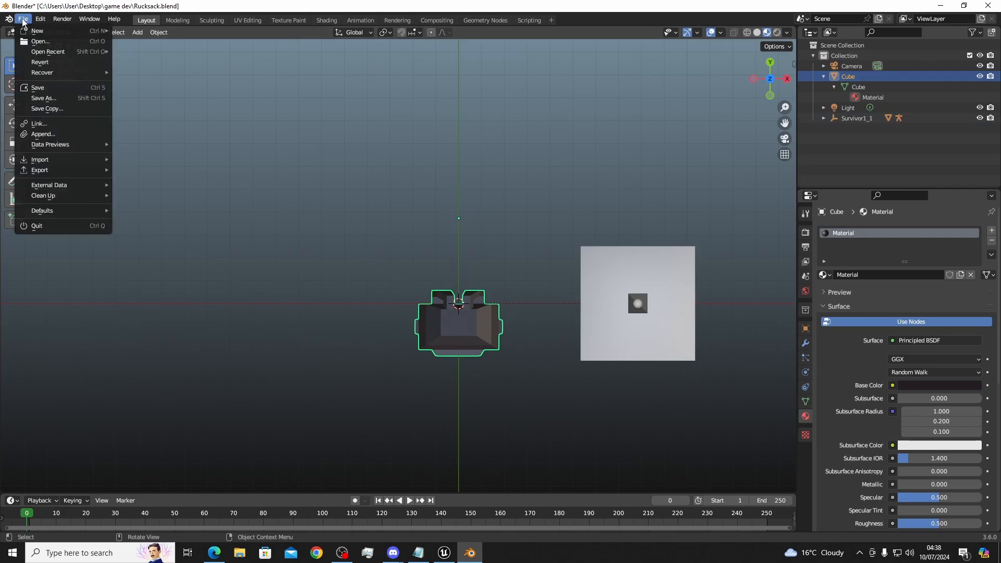
mouse_move(73, 170)
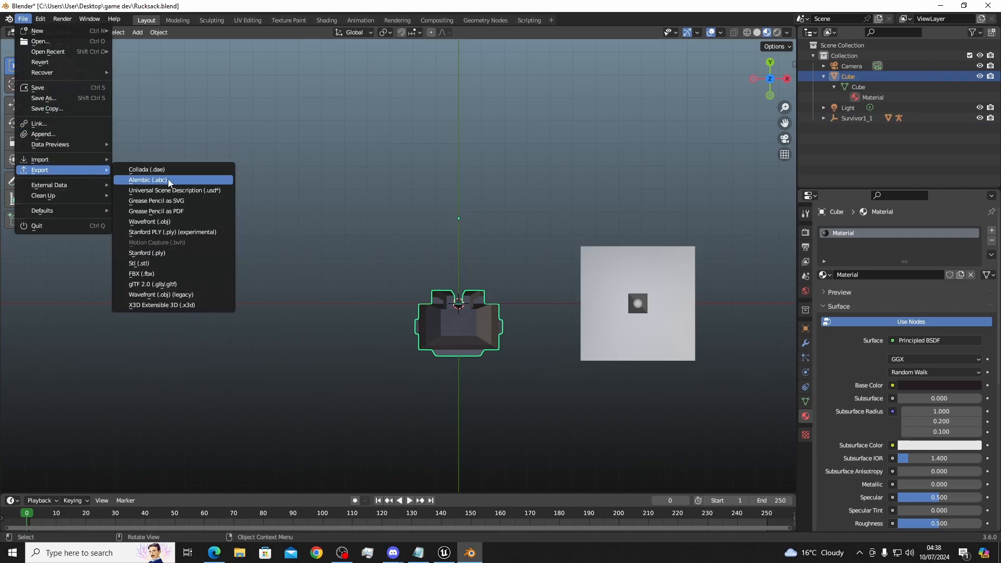
left_click(168, 268)
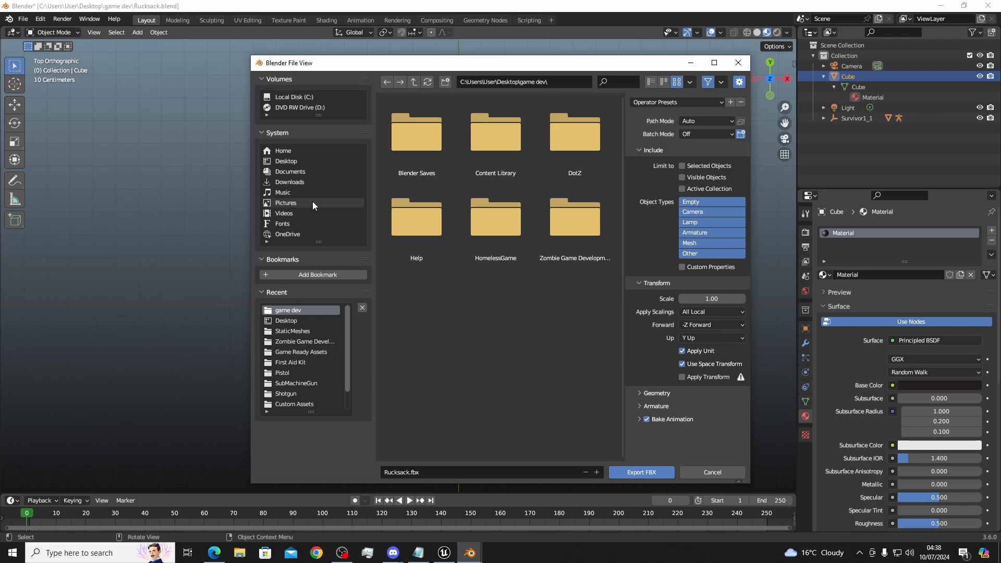
left_click(328, 162)
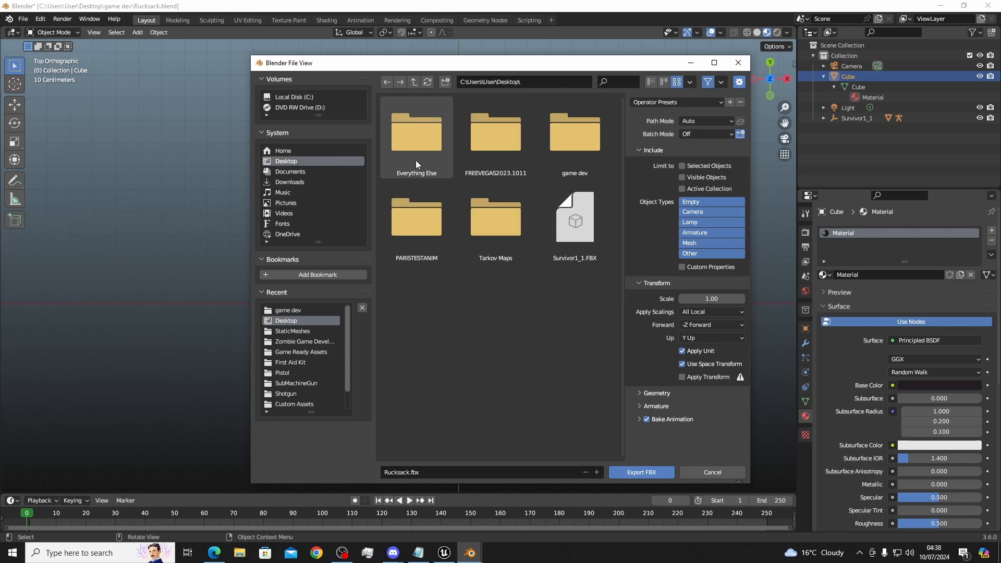
double_click(550, 152)
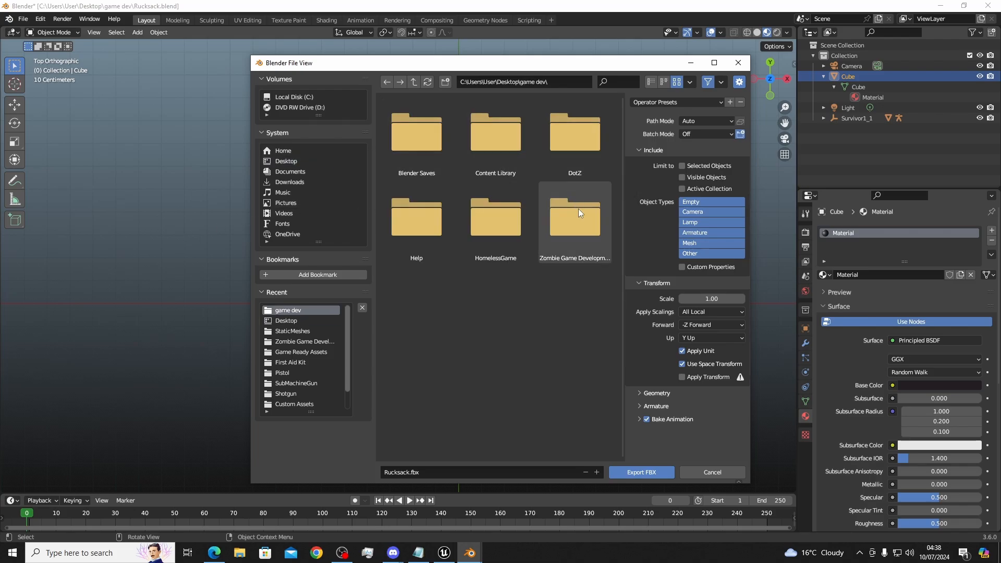
double_click(502, 177)
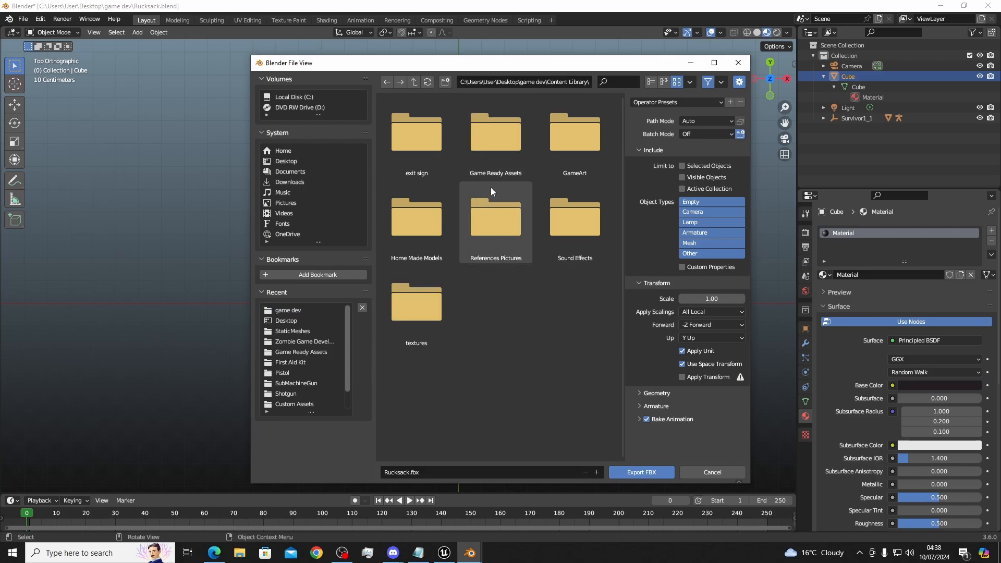
left_click(495, 164)
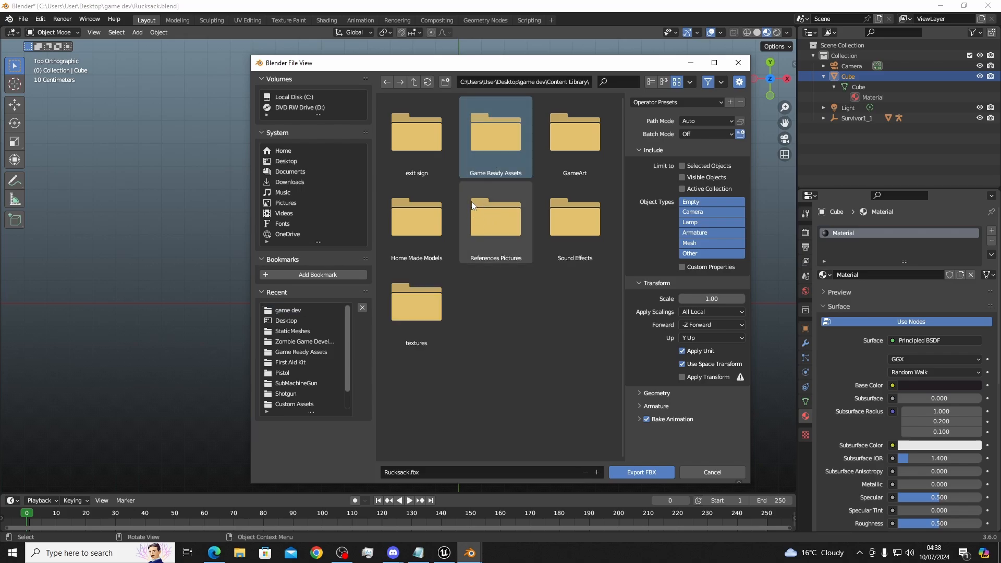
double_click(484, 165)
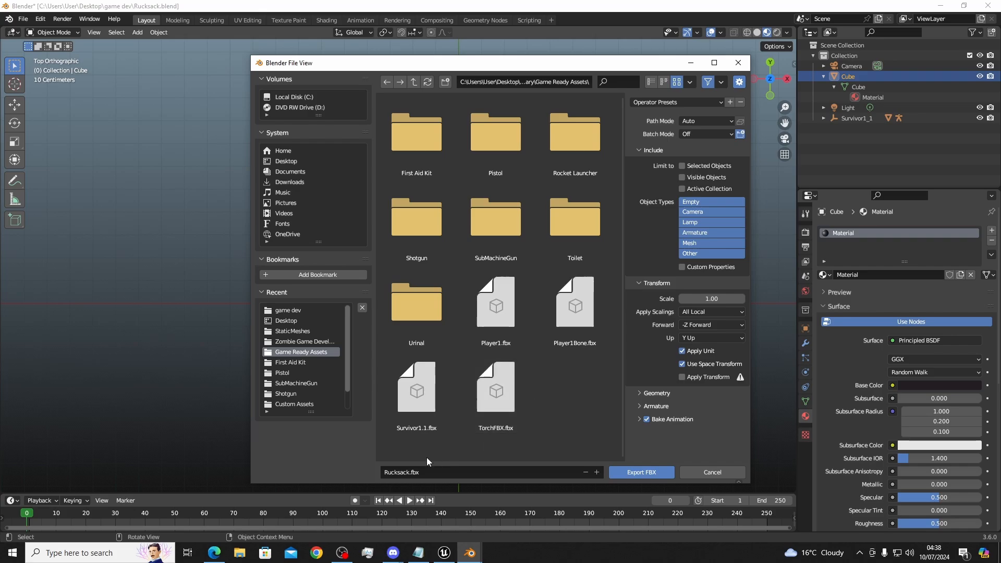
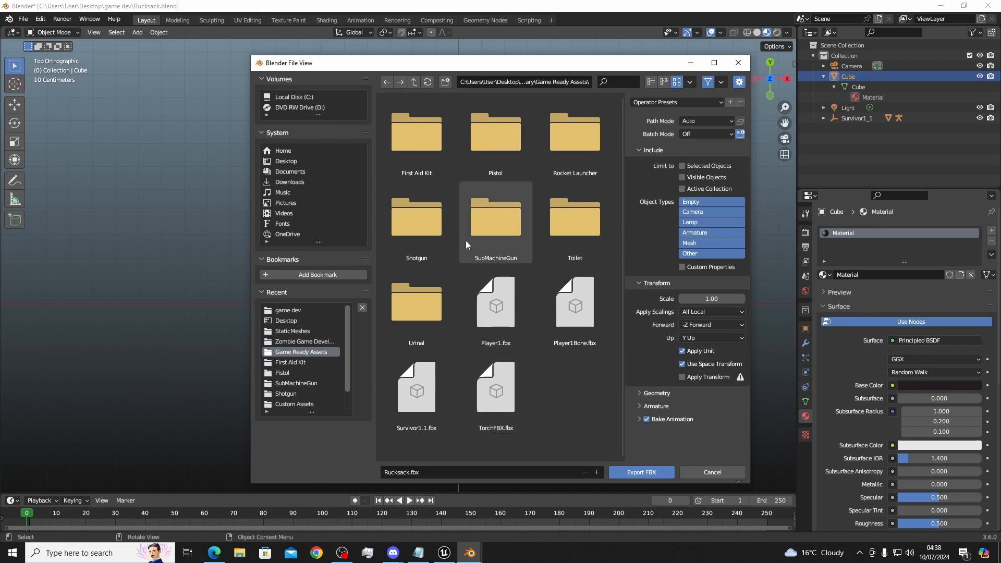
left_click(683, 165)
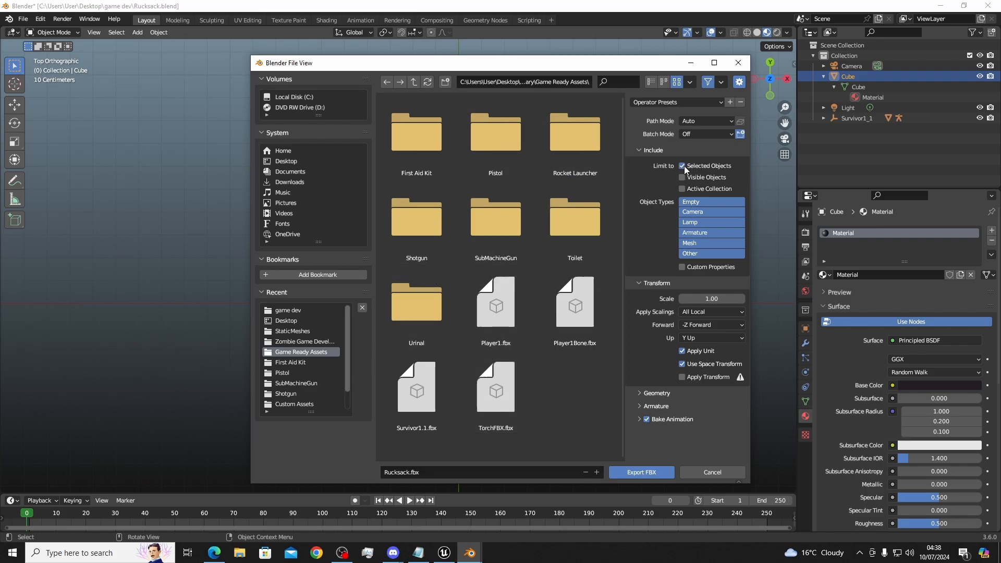
left_click(664, 473)
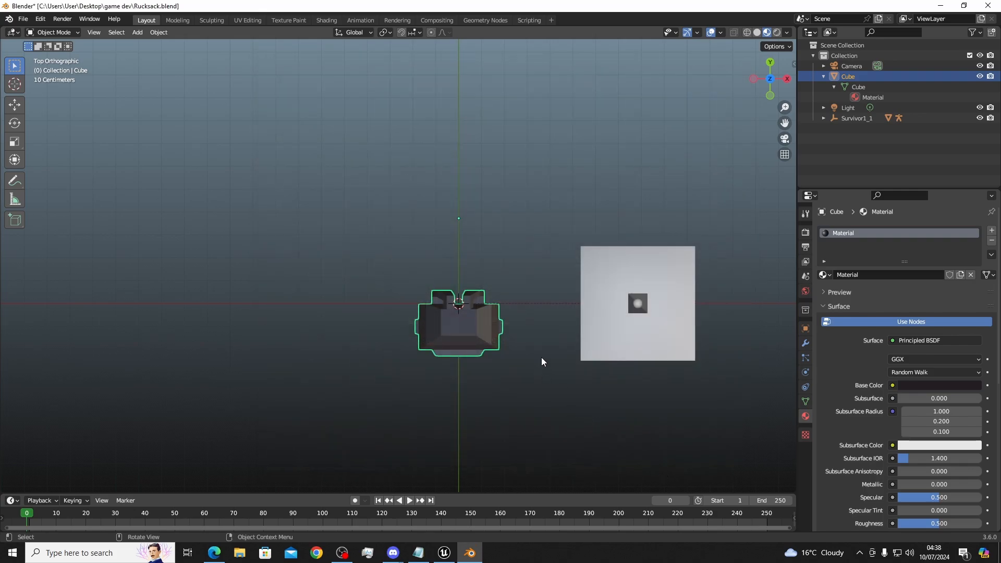
Switch to Unreal Engine, view the item area of TestLevel and show the project's content assets
left_click(444, 553)
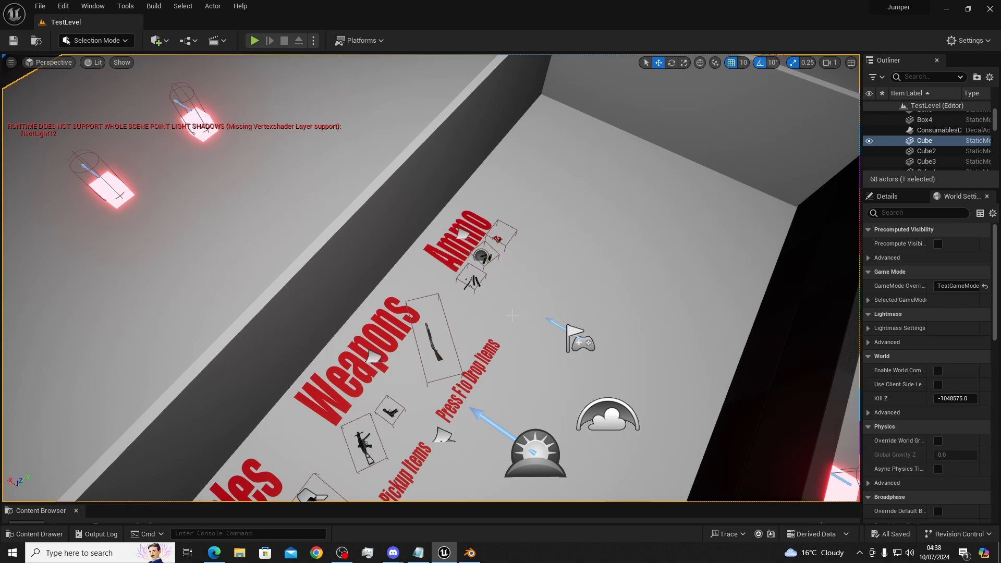
right_click_drag(513, 315, 513, 315)
key("s")
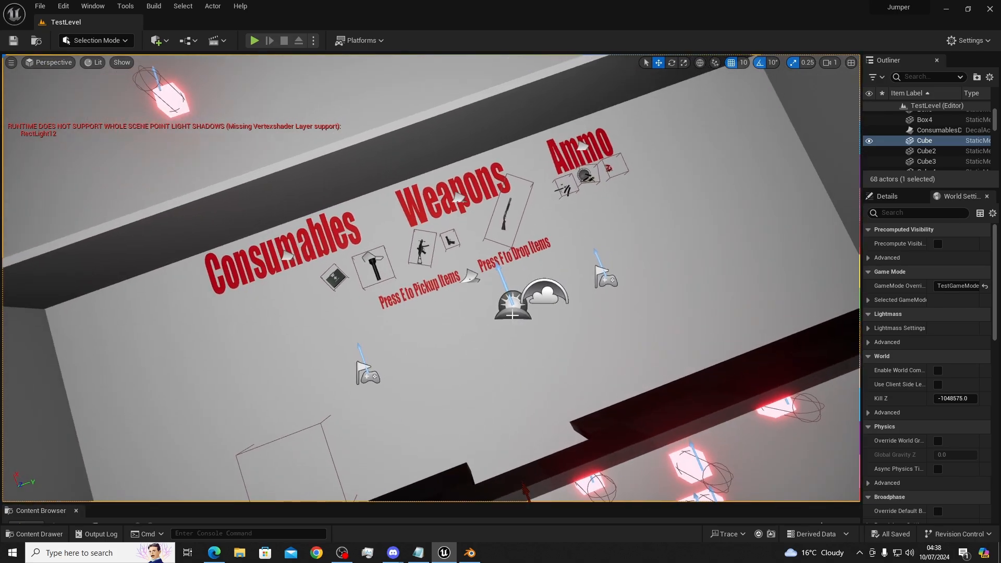
key("ctrl+space")
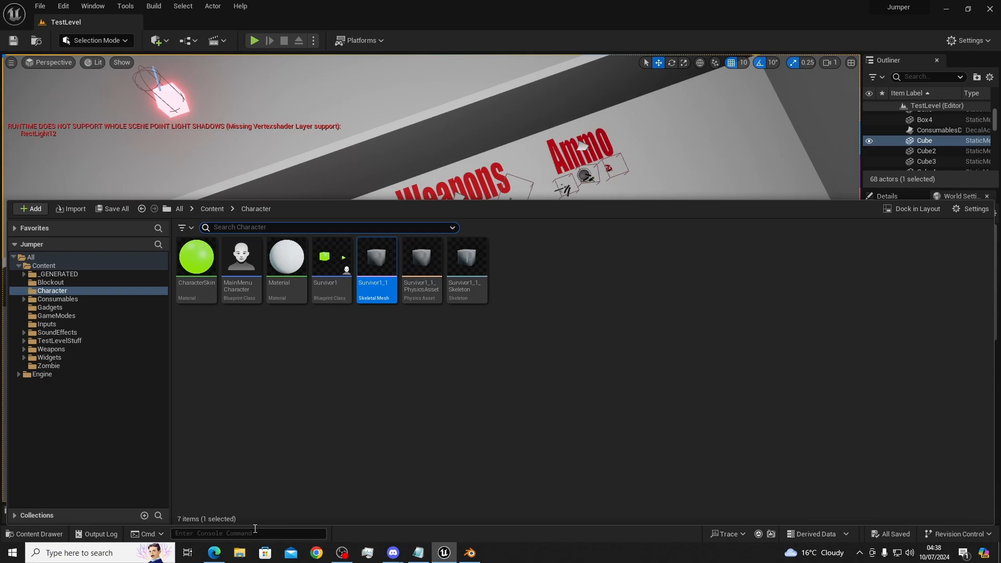
Switch to File Explorer and browse to Game Ready Assets in game dev's Content Library, keeping Unreal's Character folder partly in view
left_click(239, 553)
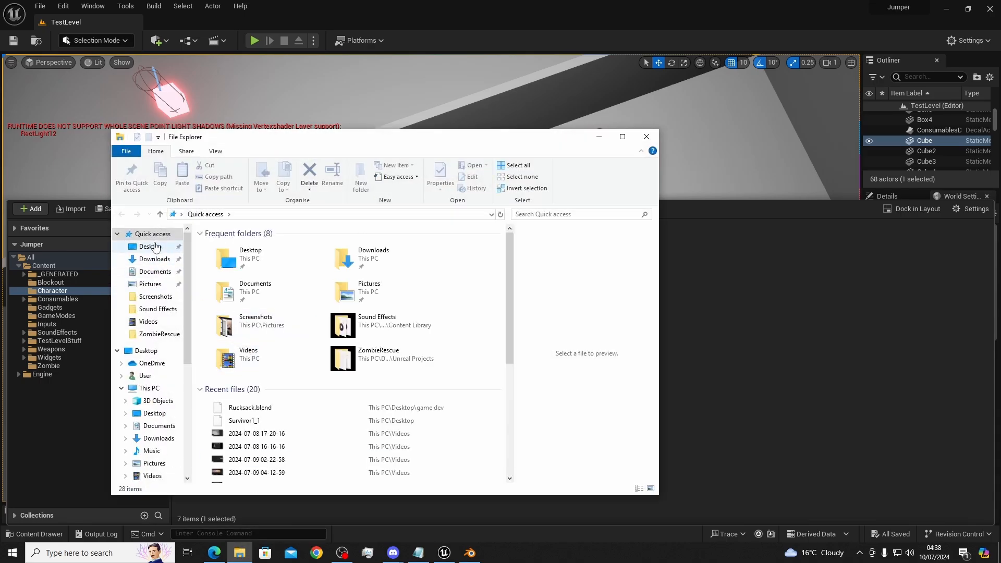
left_click(151, 246)
double_click(362, 246)
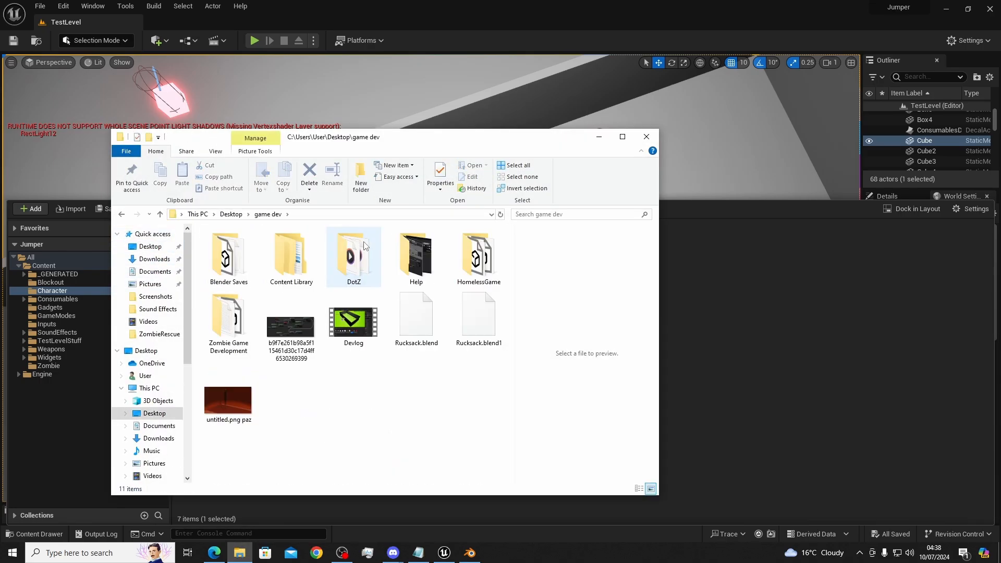
double_click(291, 255)
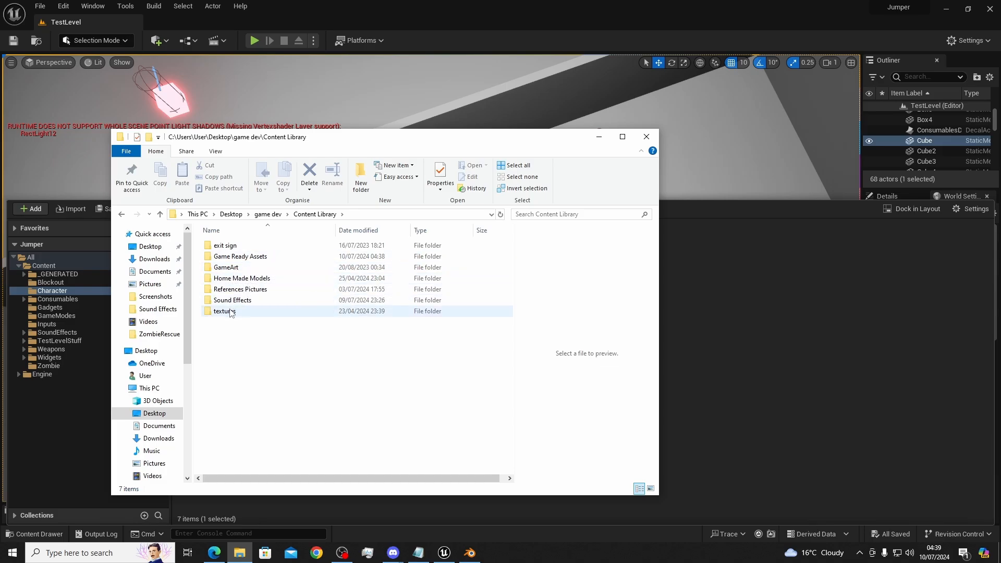
double_click(242, 256)
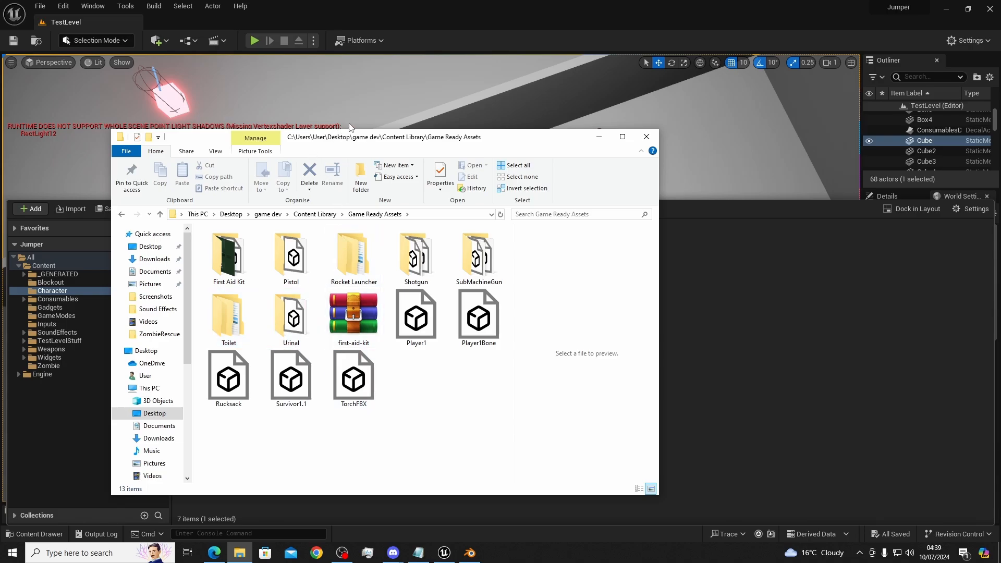
left_click_drag(330, 142, 480, 107)
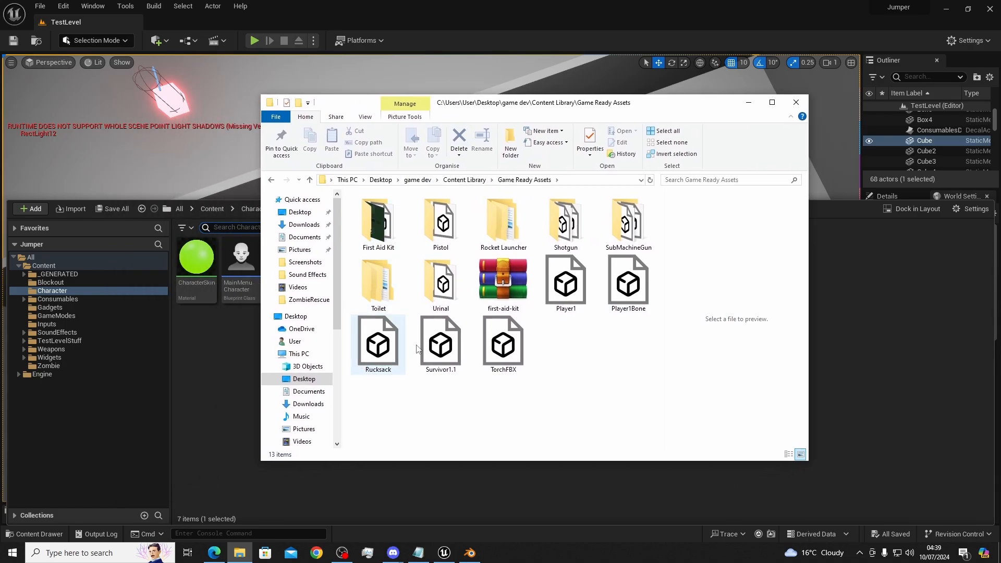
Import the Rucksack FBX into the Character content folder as a static mesh with Import All, and dismiss the message log
left_click(393, 345)
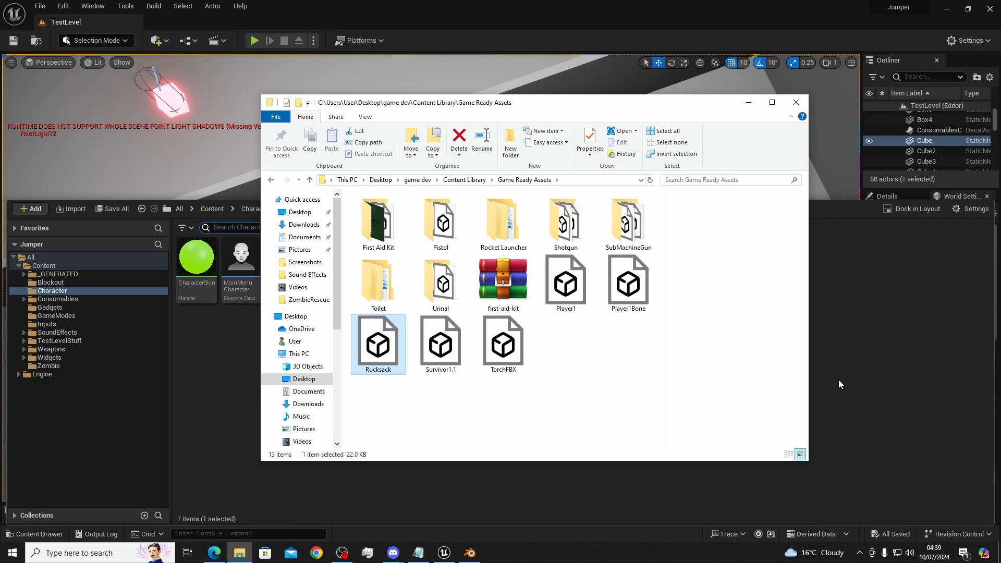
left_click(243, 462)
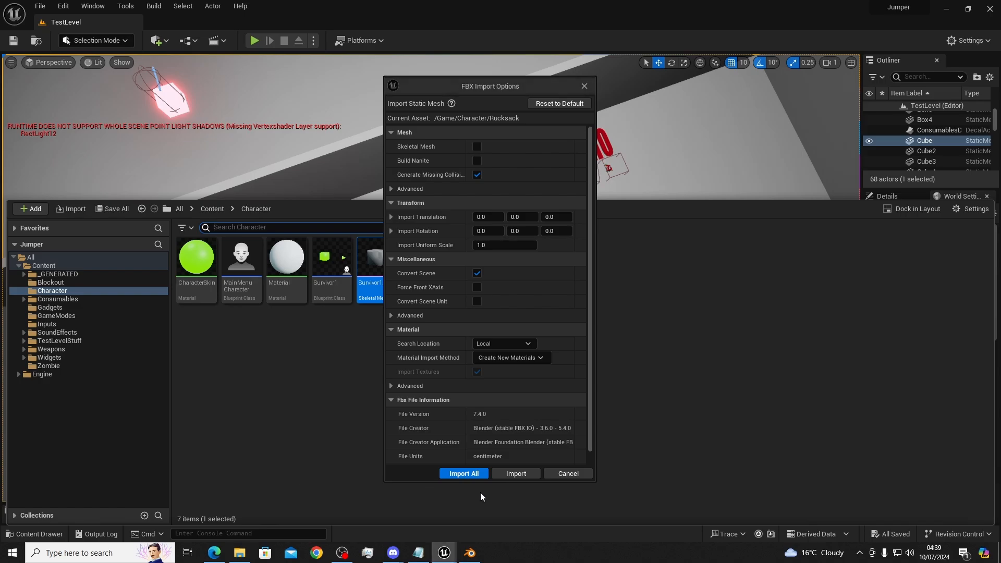
left_click(463, 473)
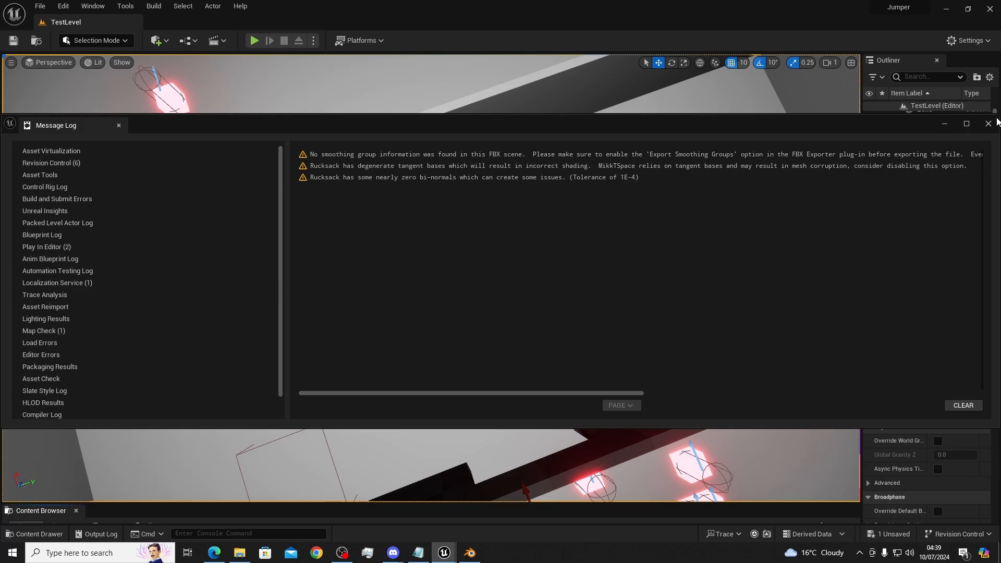
left_click(992, 125)
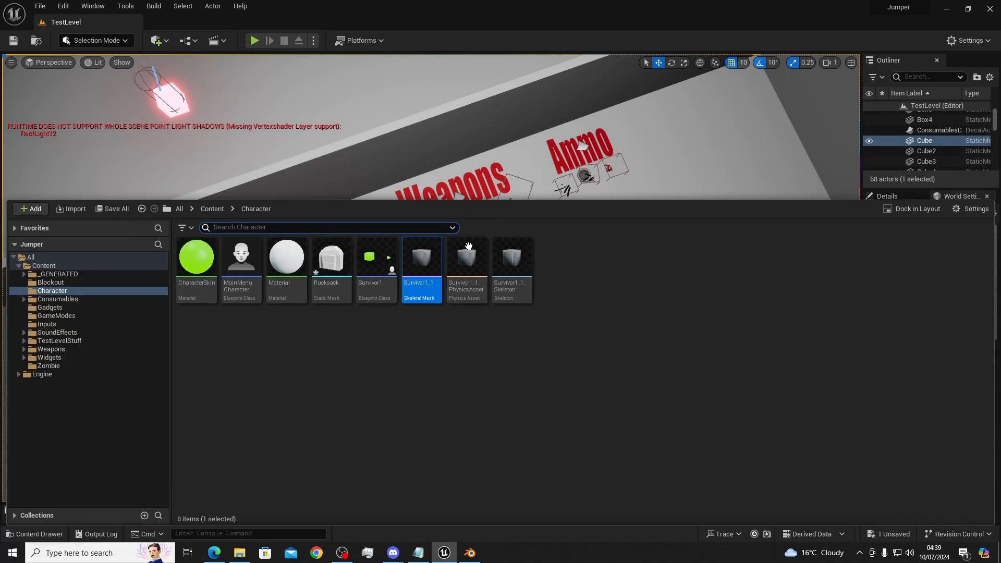
Open the imported Rucksack static mesh and open the Material assigned to its Element 0 slot for editing
left_click(337, 263)
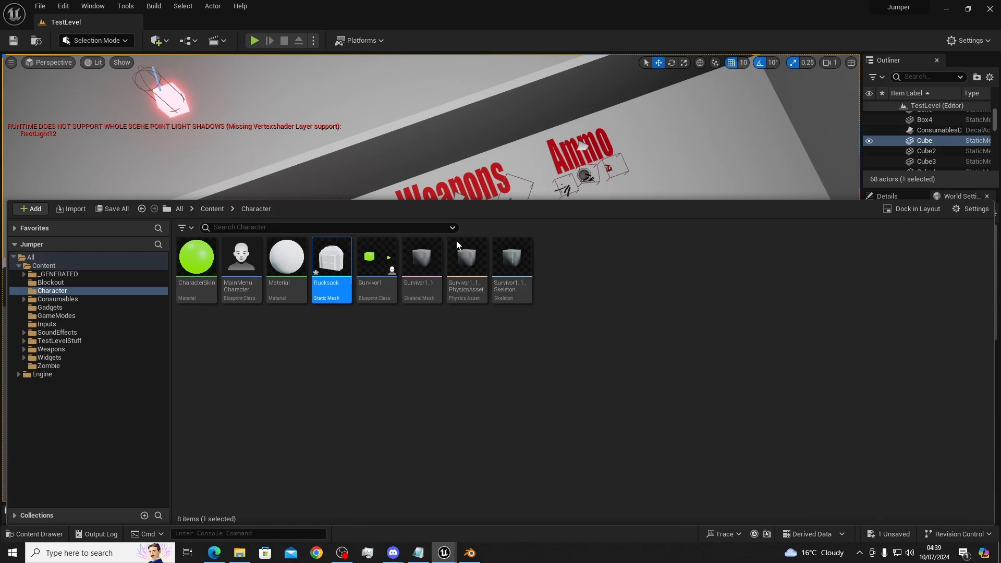
double_click(348, 271)
scroll(279, 300, "up", 6)
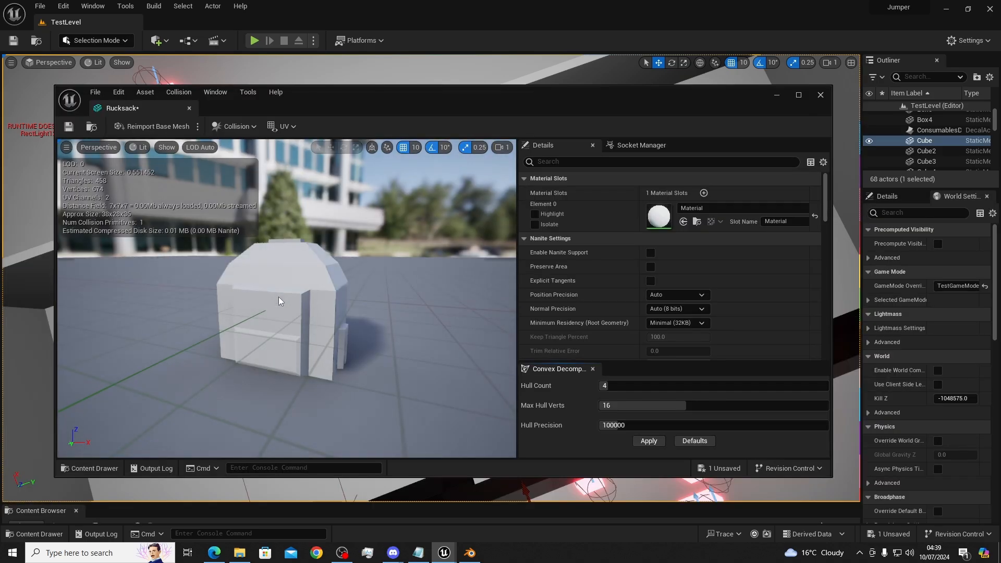
scroll(279, 301, "down", 6)
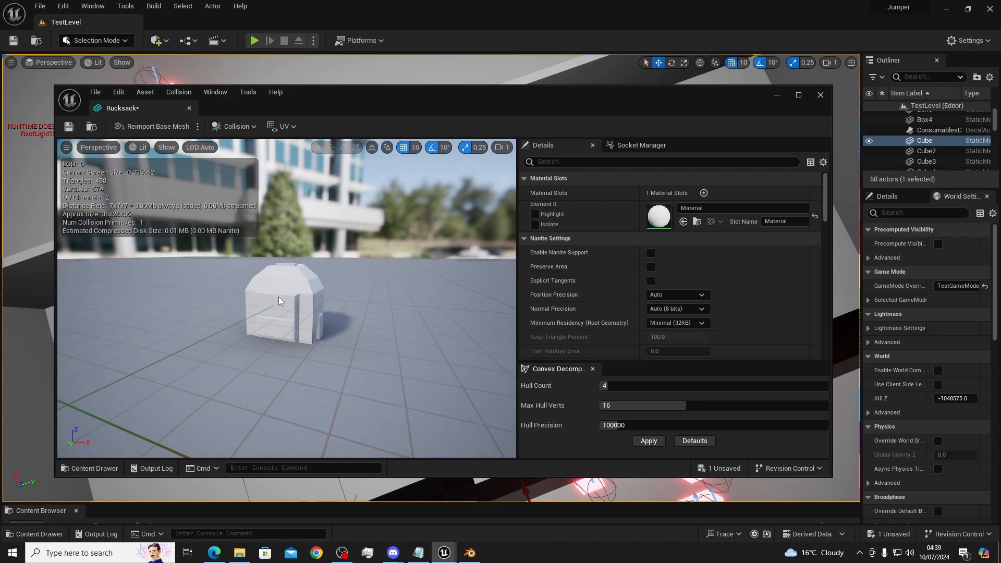
left_click(712, 208)
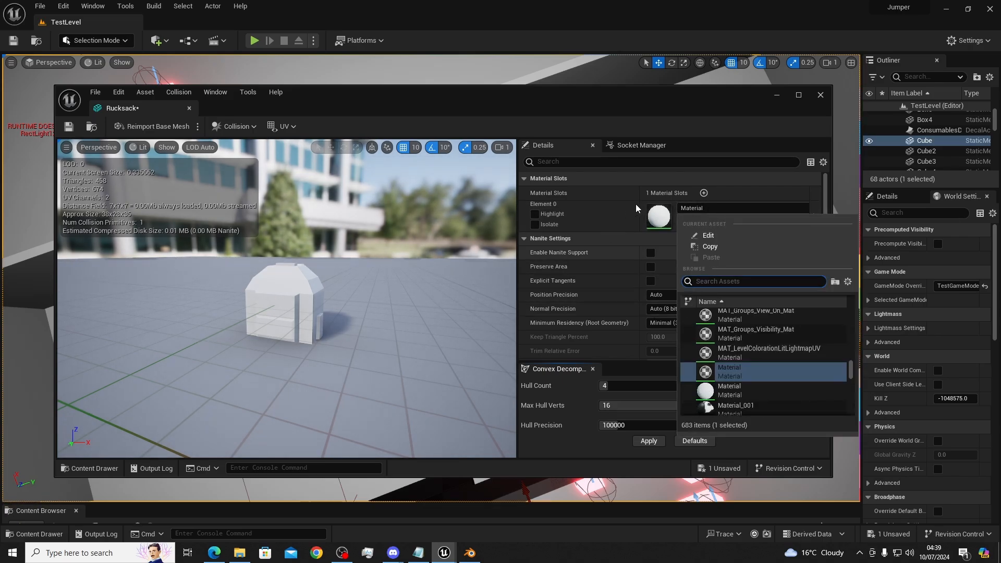
left_click(659, 218)
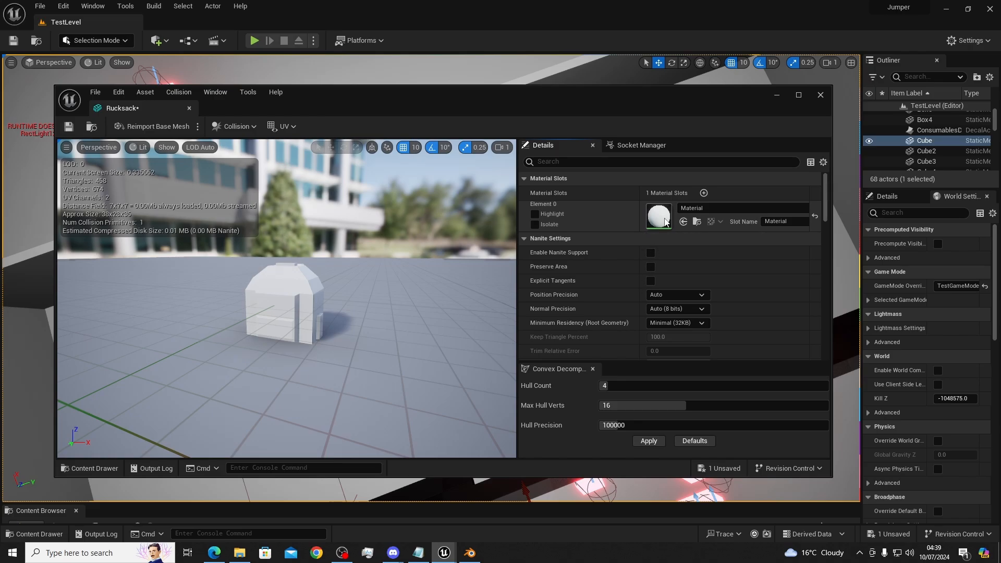
double_click(701, 209)
Set the material's Param base colour to black, apply the change and return to the Character folder's assets
left_click(536, 200)
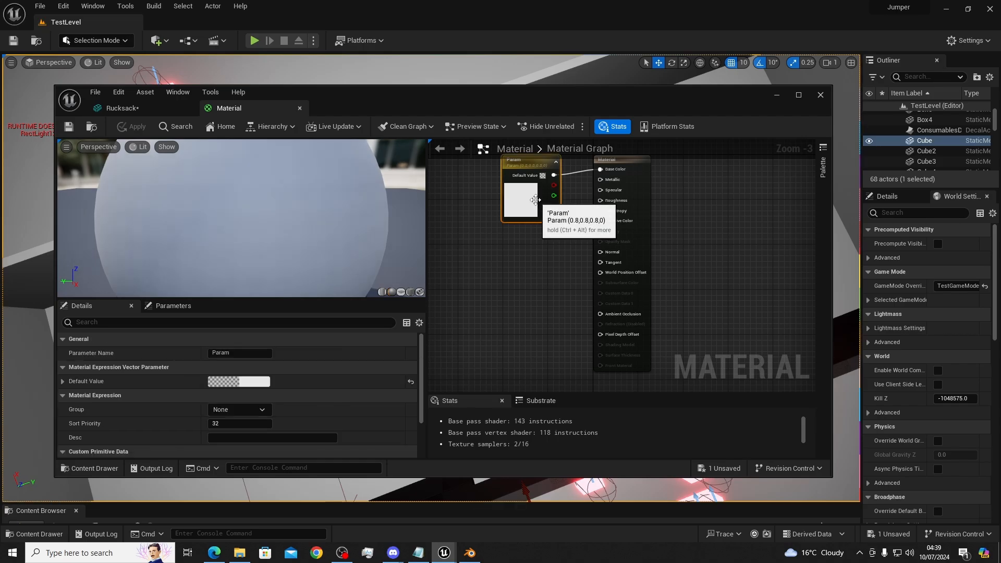
double_click(536, 200)
left_click_drag(683, 295, 682, 358)
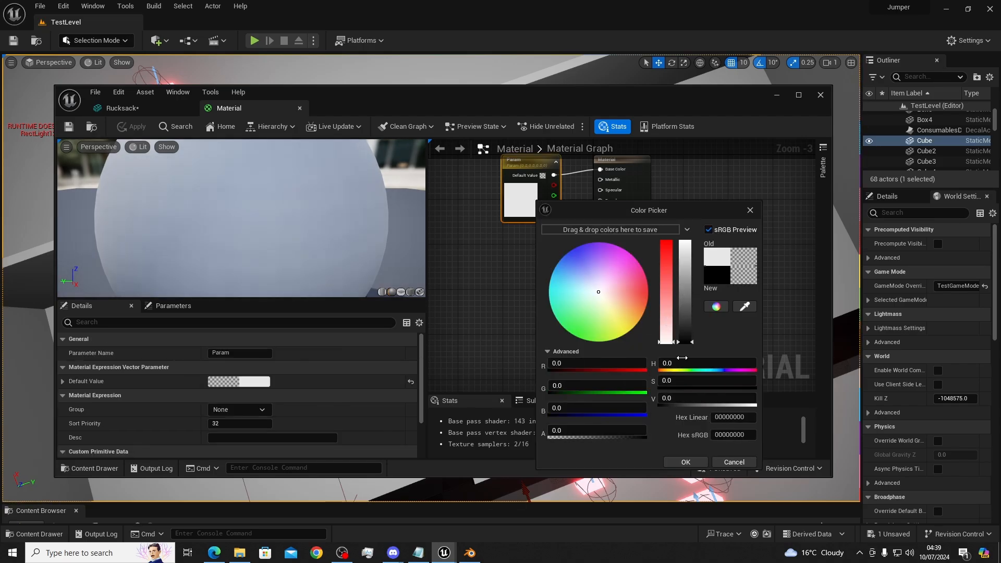
left_click(693, 461)
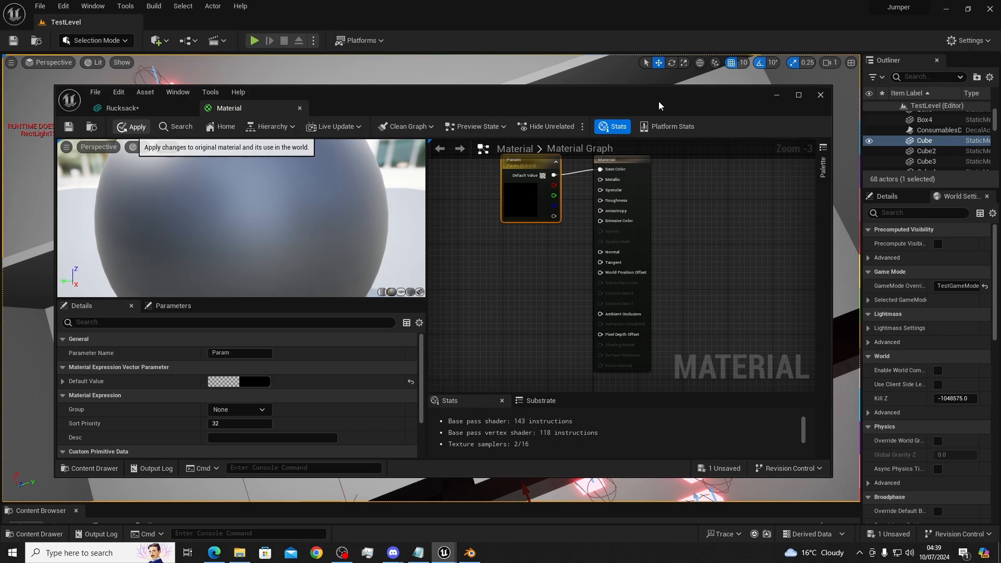
left_click(818, 95)
key("ctrl+space")
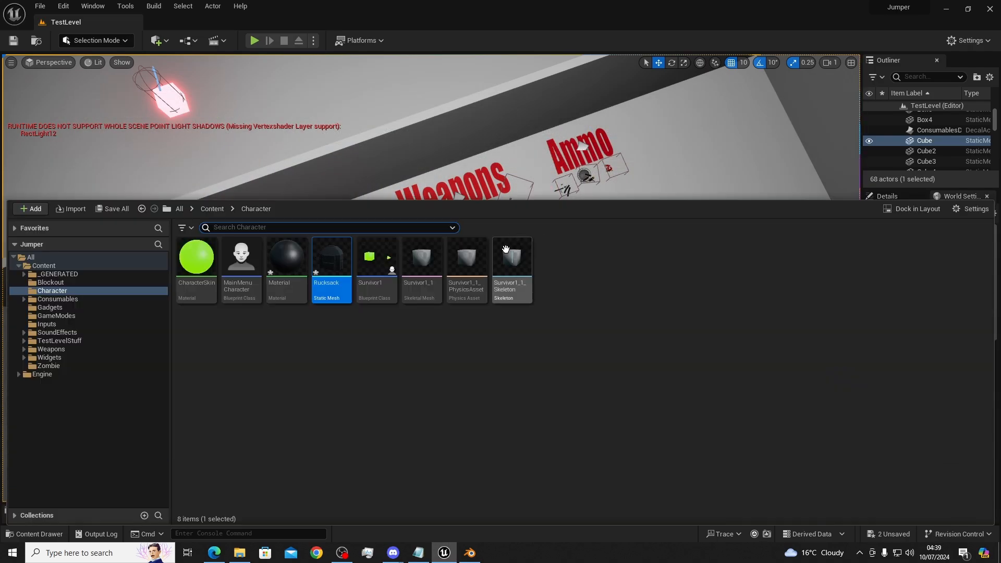
Reopen the Rucksack static mesh, inspect its side and shoulder straps with the dark material, and return to TestLevel
double_click(334, 269)
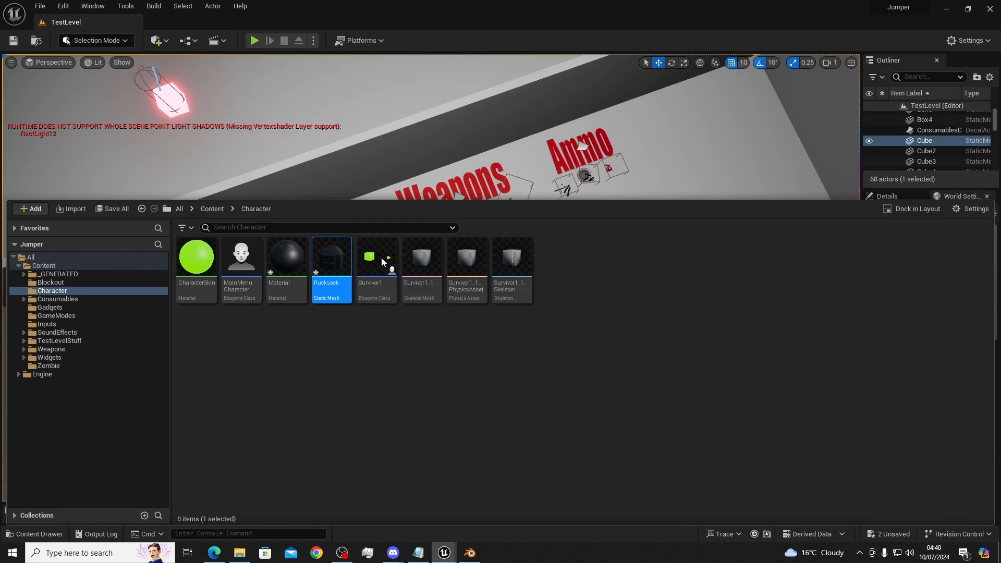
middle_click_drag(257, 291, 229, 264)
right_click_drag(229, 264, 156, 285)
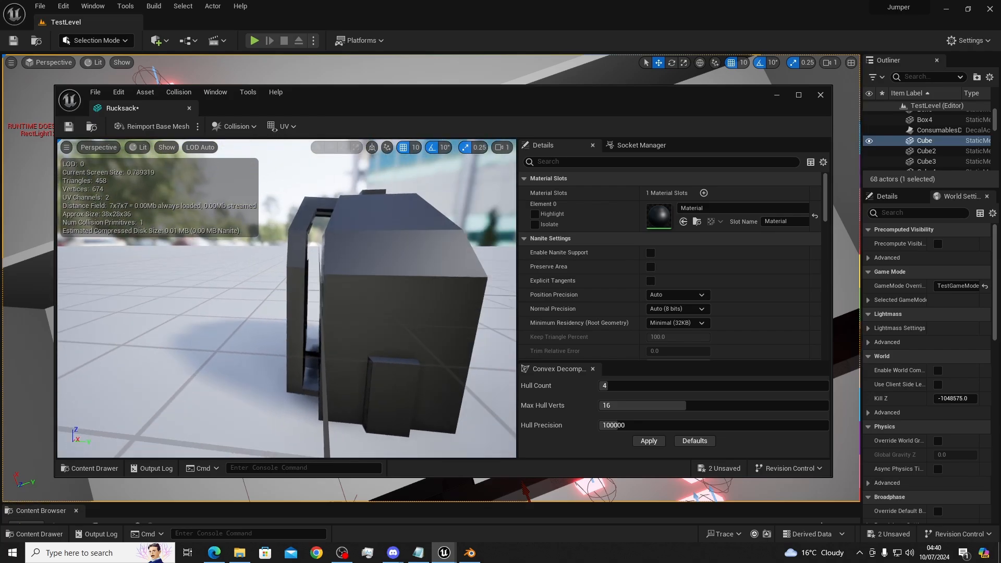
right_click_drag(157, 284, 172, 284)
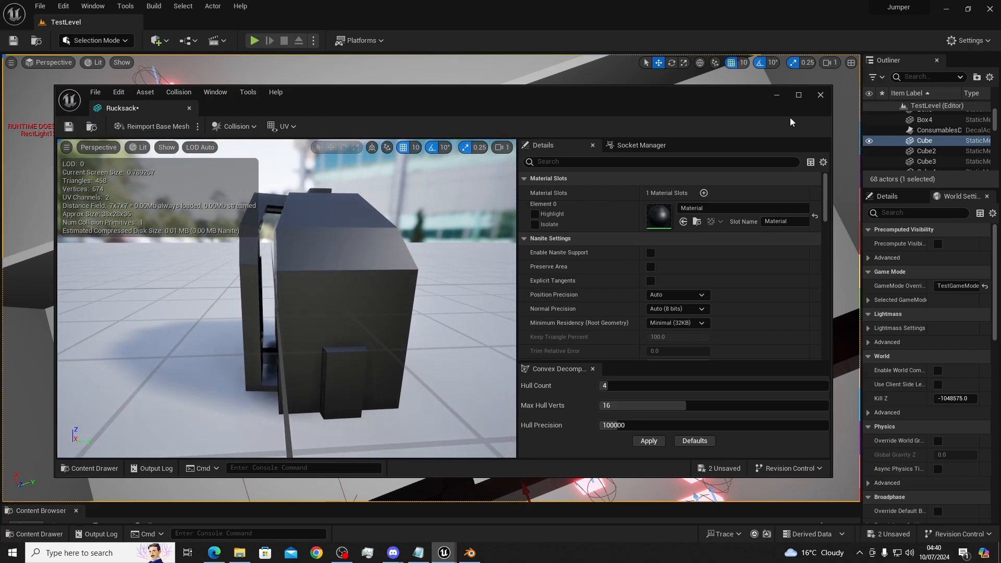
left_click(776, 95)
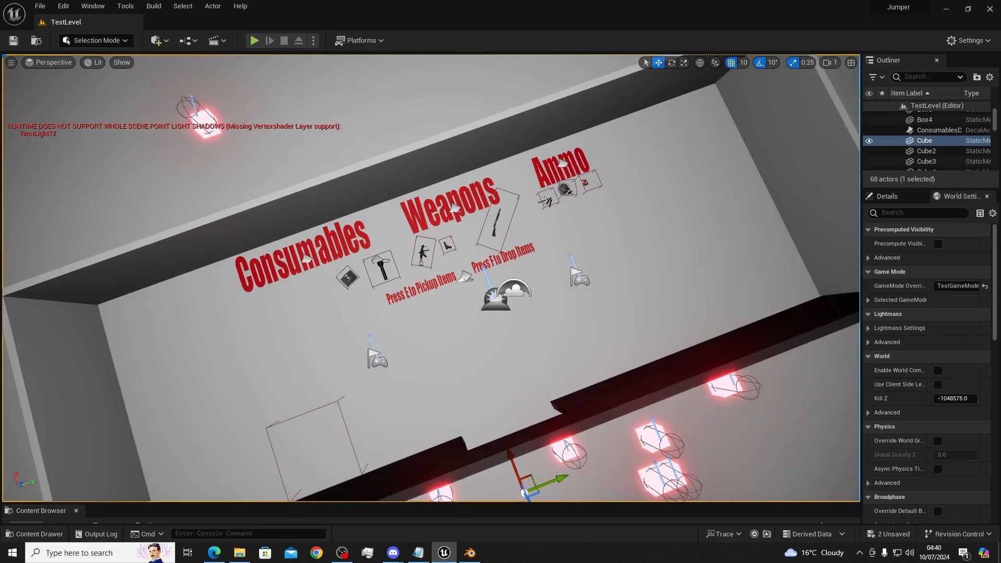
Place the Rucksack static mesh on the TestLevel floor beside the start of the Consumables text
key("ctrl+space")
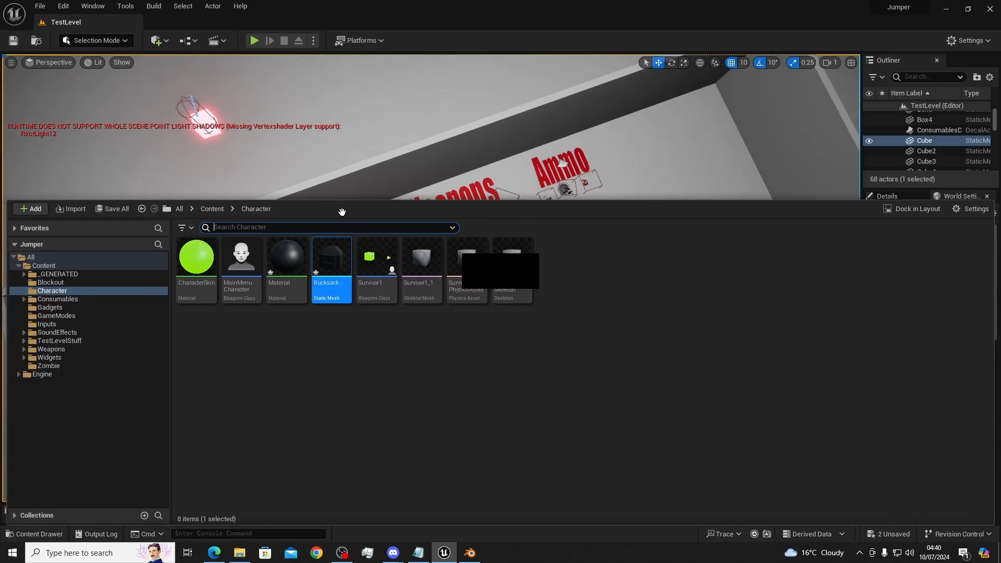
left_click_drag(208, 182, 373, 234)
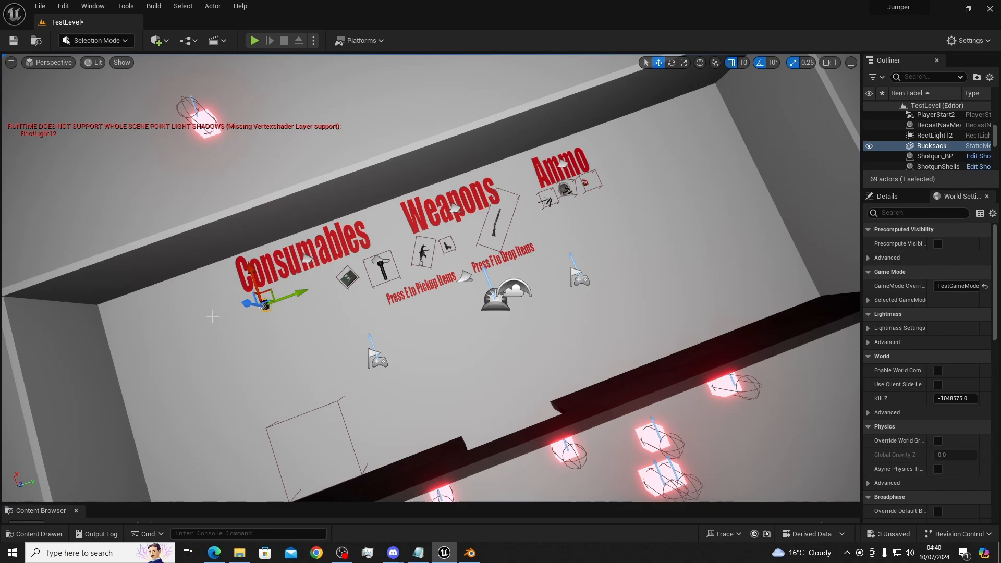
scroll(213, 316, "up", 5)
right_click_drag(208, 314, 293, 287)
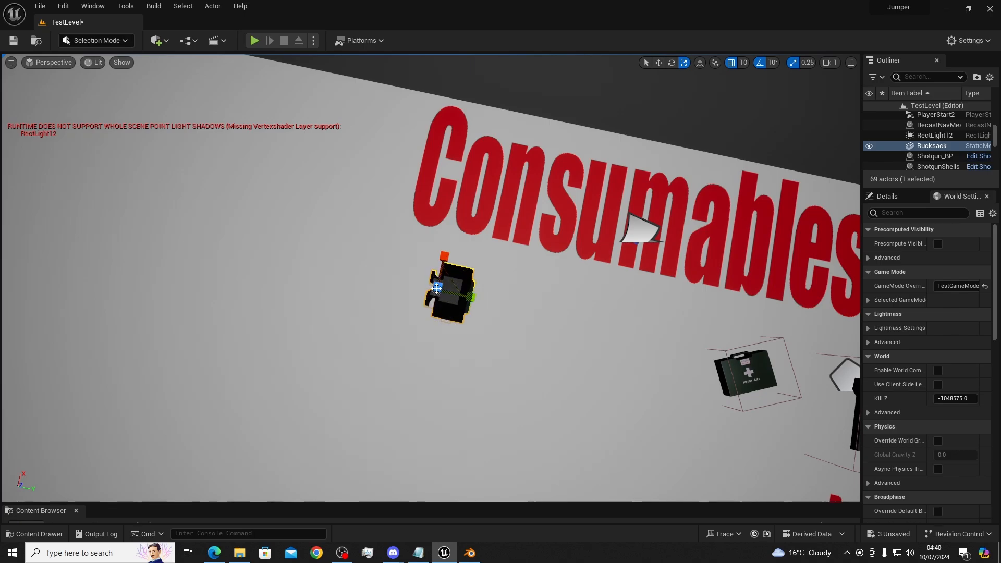
Rotate the placed rucksack by about 110° beside the Consumables text
right_click_drag(437, 289, 503, 278)
key("a")
key("s")
key("w")
key("s")
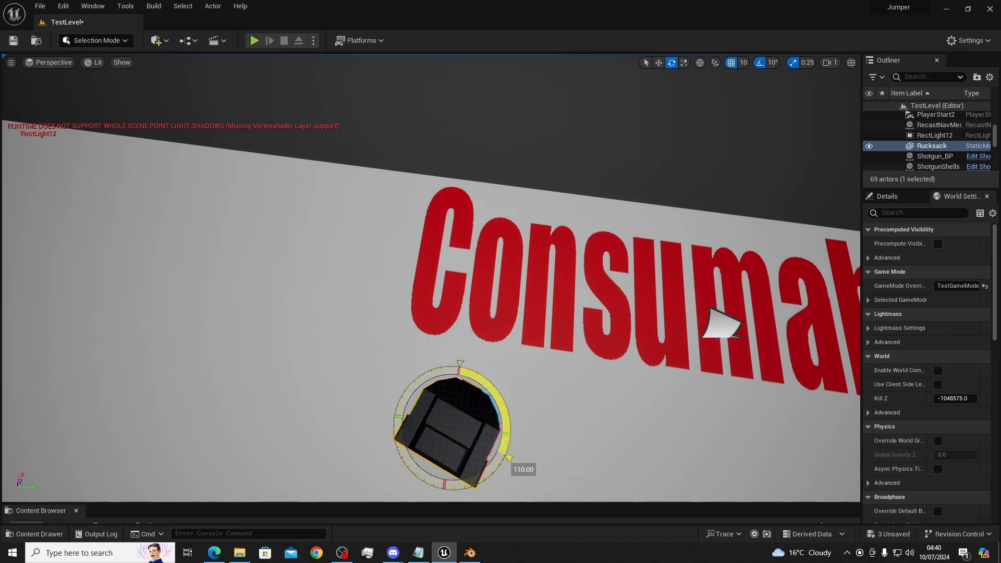
key("s")
right_click_drag(544, 451, 585, 445)
key("w")
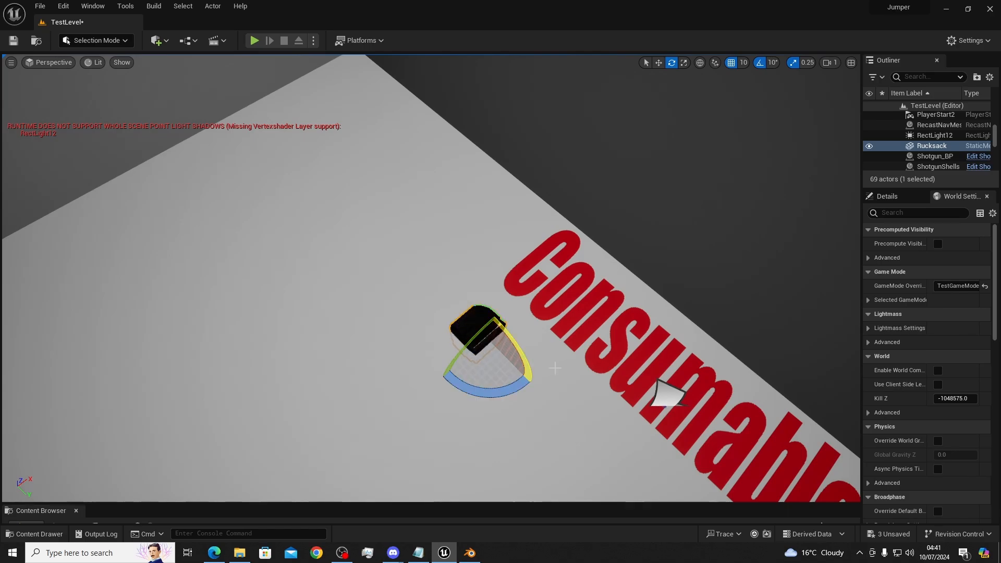
Reposition the rotated rucksack on the floor near the first letters of the Consumables text
right_click_drag(657, 287, 699, 194)
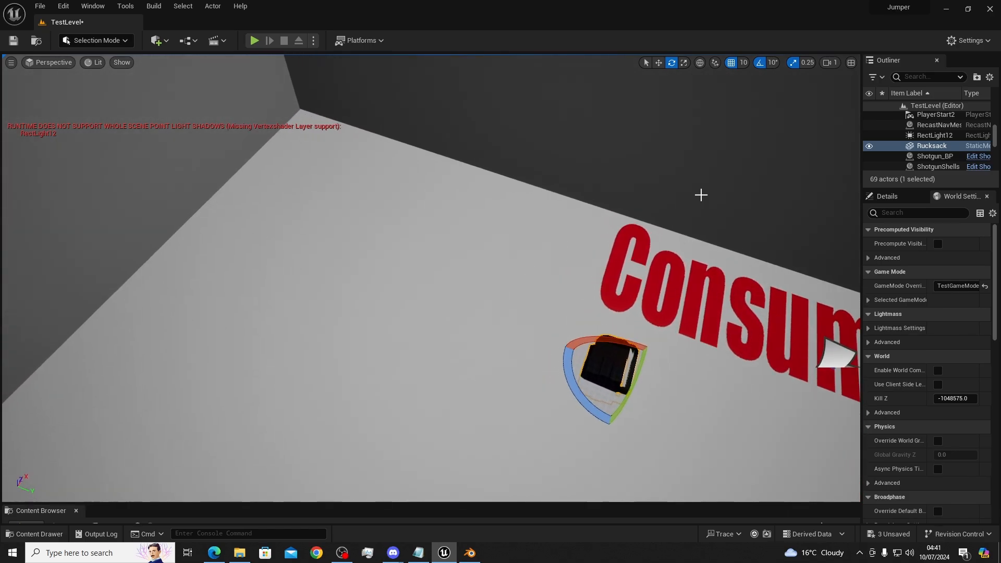
left_click(658, 64)
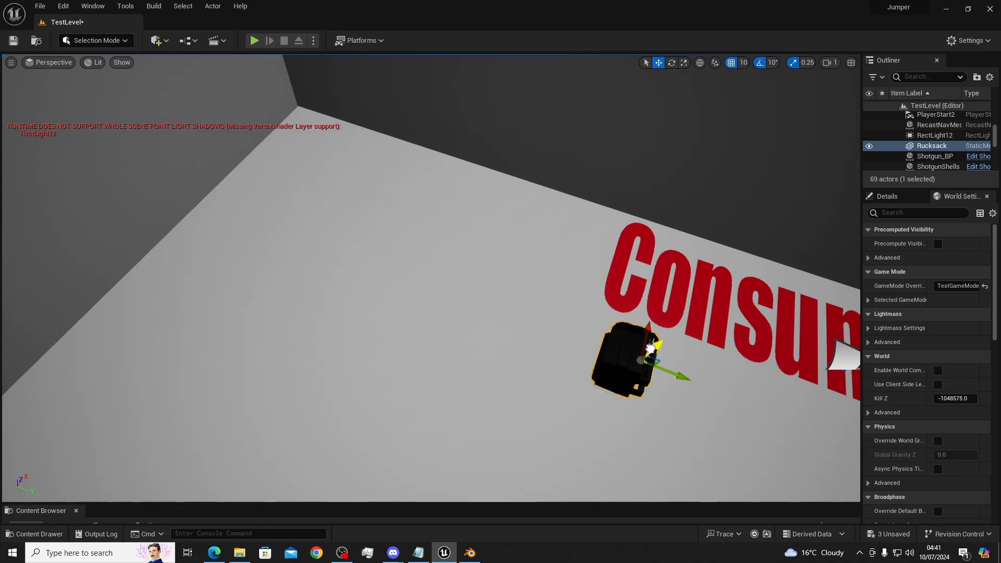
right_click_drag(681, 314, 728, 345)
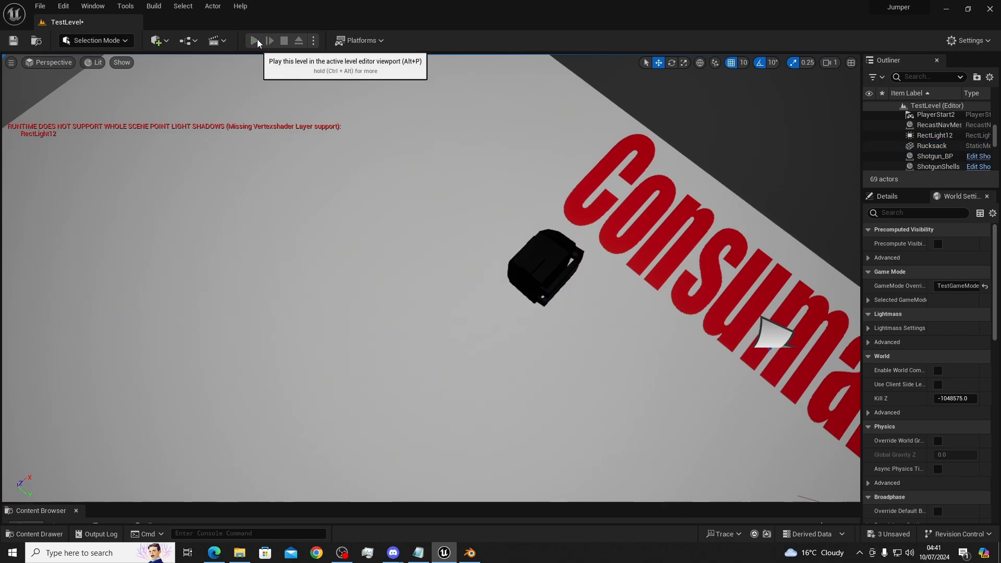
Playtest TestLevel, walk the character around the rucksack to check it in game, and end the session
left_click(258, 40)
key("shift+w")
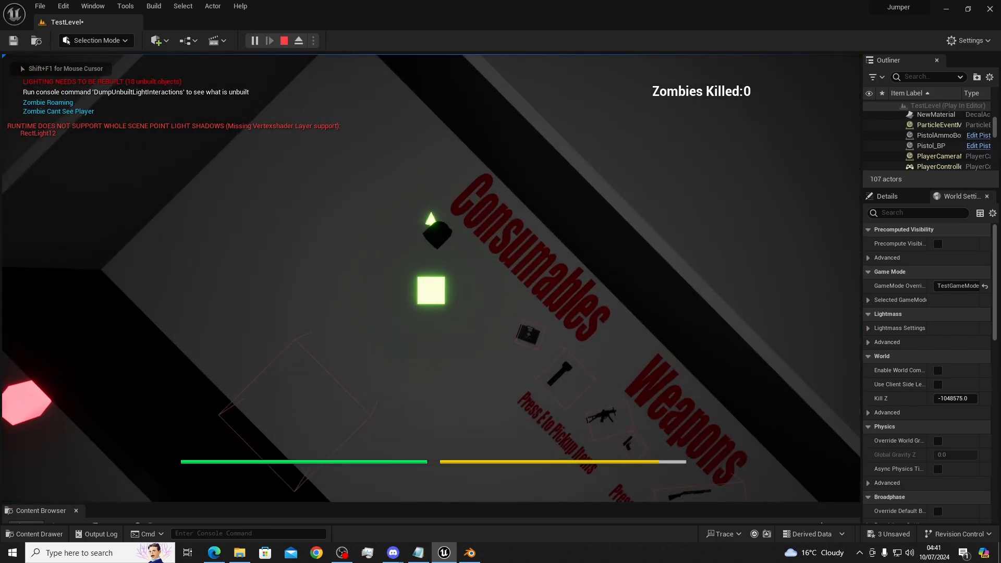
key("w")
key("w")
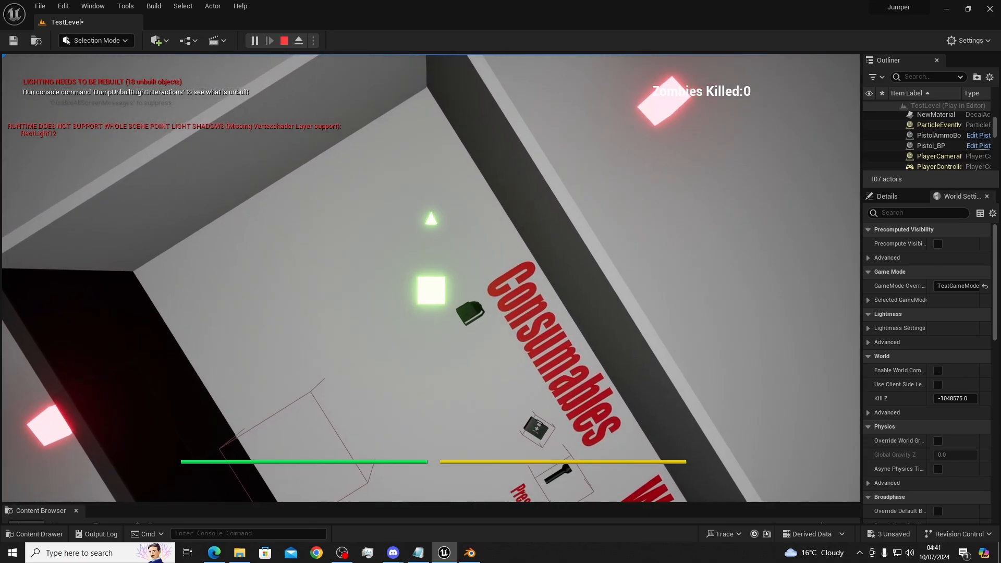
key("Escape")
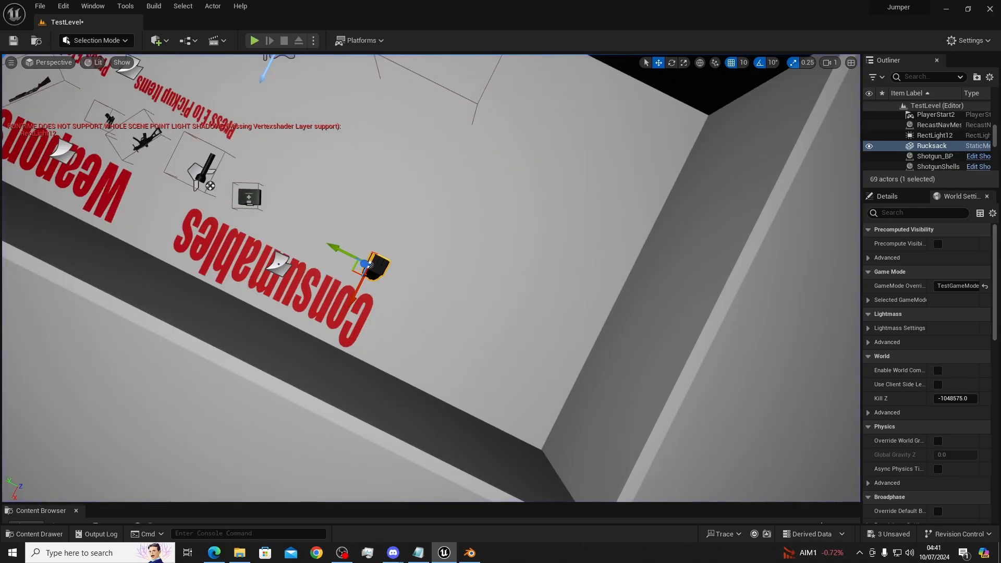
Rotate the rucksack by about 100° so that it lies differently on the floor
right_click_drag(211, 186, 58, 140)
right_click_drag(359, 144, 402, 174)
left_click(674, 62)
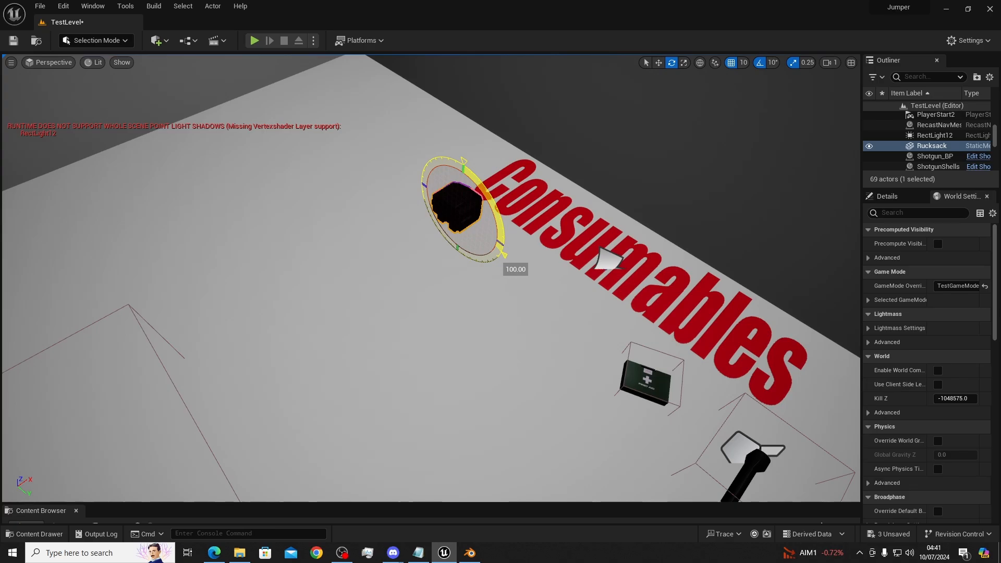
left_click_drag(506, 250, 507, 250)
Lower the rotated rucksack onto the floor just in front of the C of the Consumables text
right_click_drag(506, 250, 508, 217)
key("d")
key("a")
key("w")
key("d")
key("s")
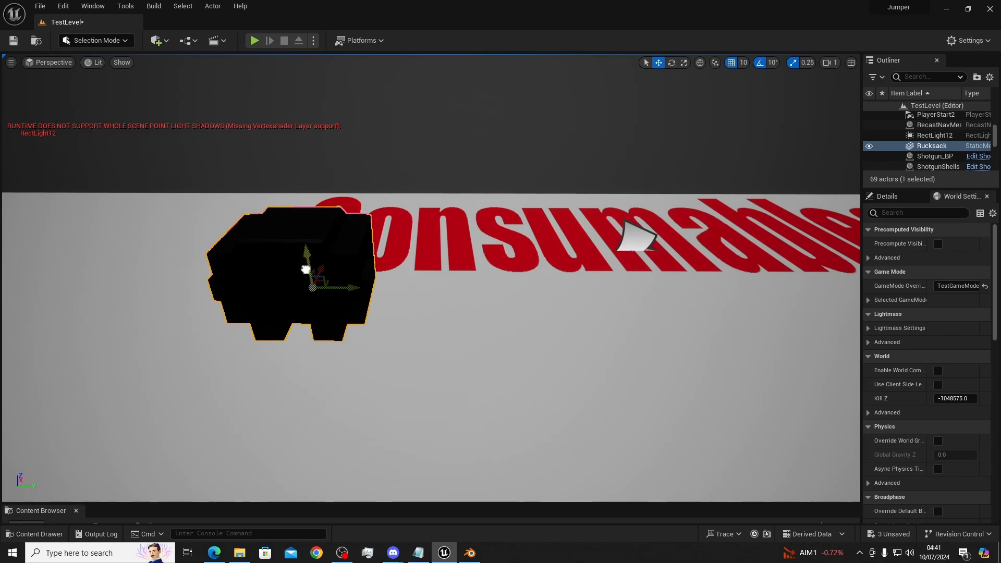
left_click_drag(306, 270, 324, 319)
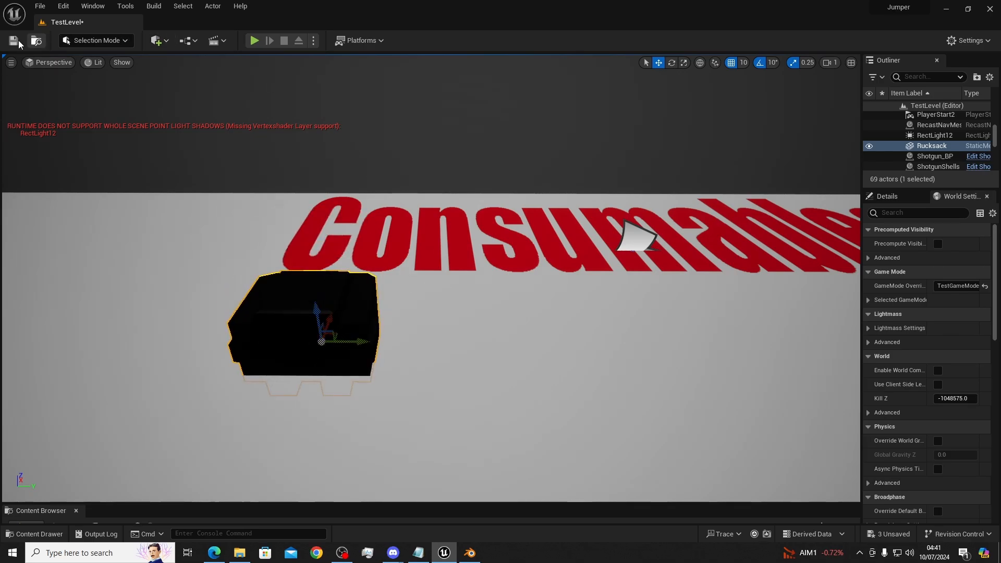
Playtest TestLevel, pick up the torch and shine it on the rucksack to check it in game, and end the session
left_click(254, 40)
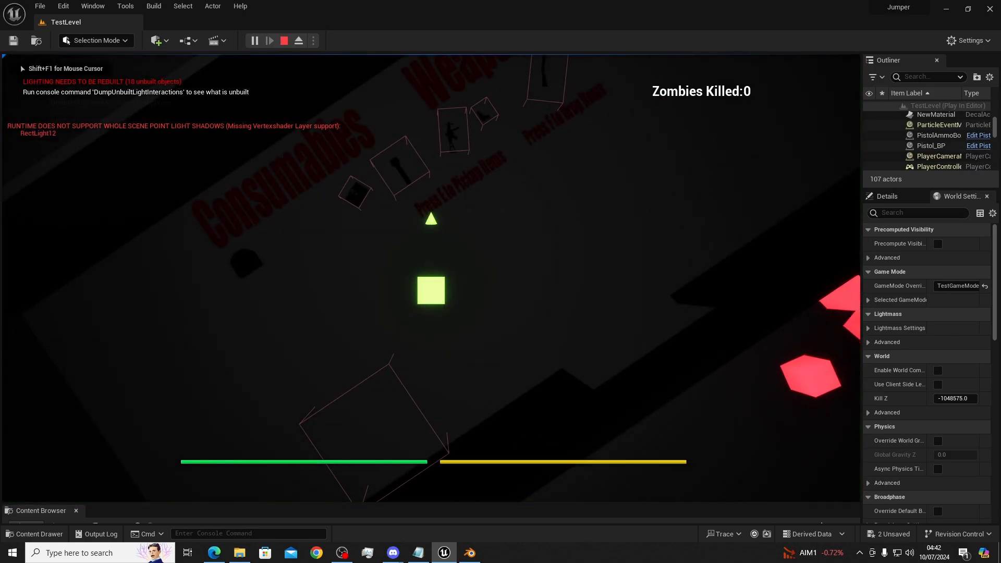
key("w")
key("shift")
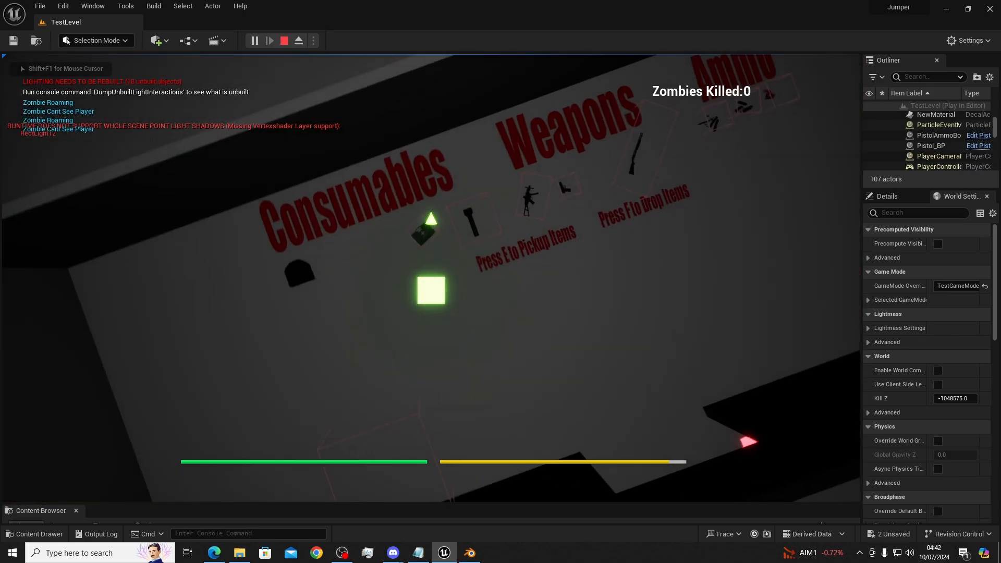
key("e")
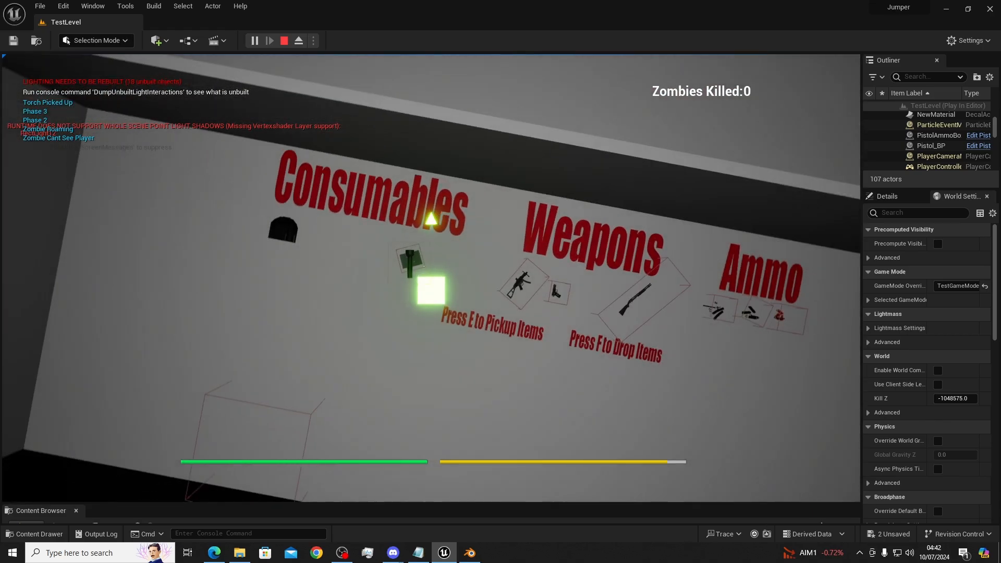
key("t")
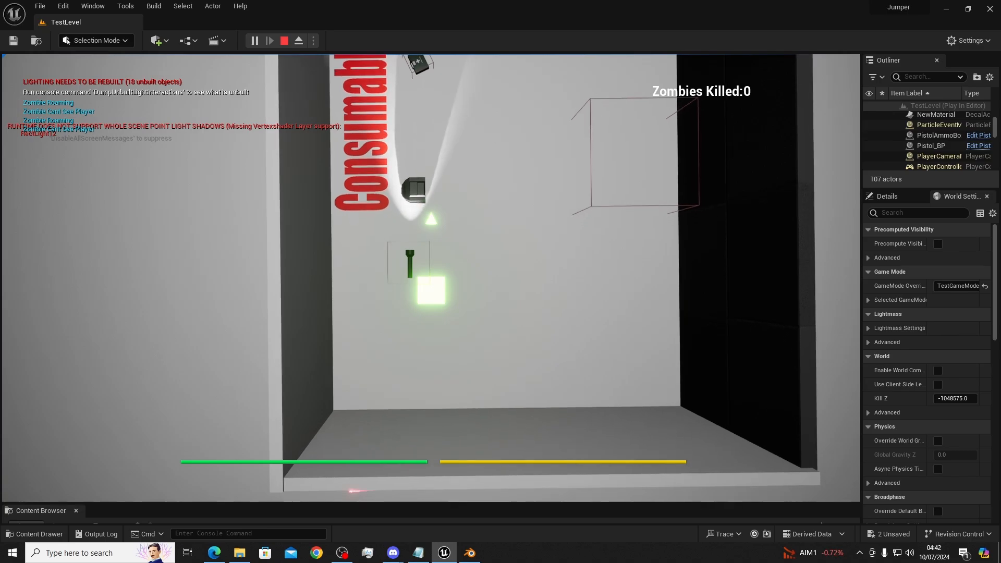
key("Escape")
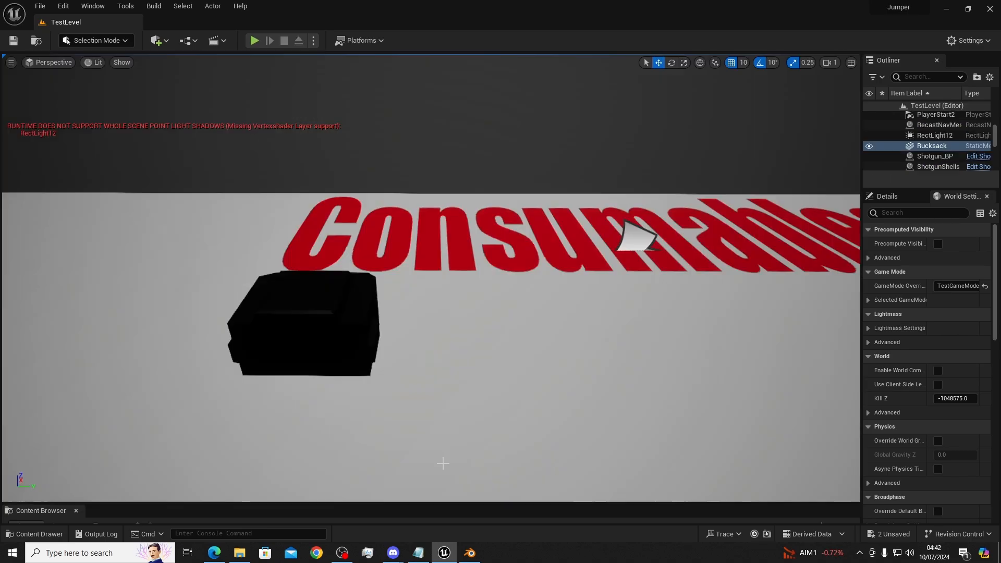
Place a second rucksack in a different orientation beside the first one, near the start of the Consumables text
right_click_drag(441, 327, 523, 337)
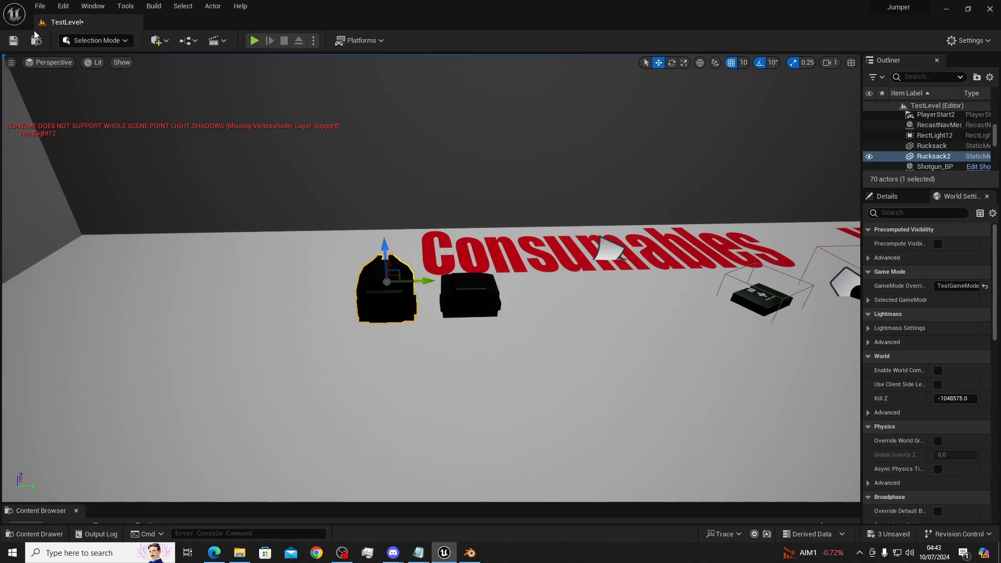
Start a playtest of TestLevel, pick up the pistol and the torch, and switch the torch on
left_click(251, 41)
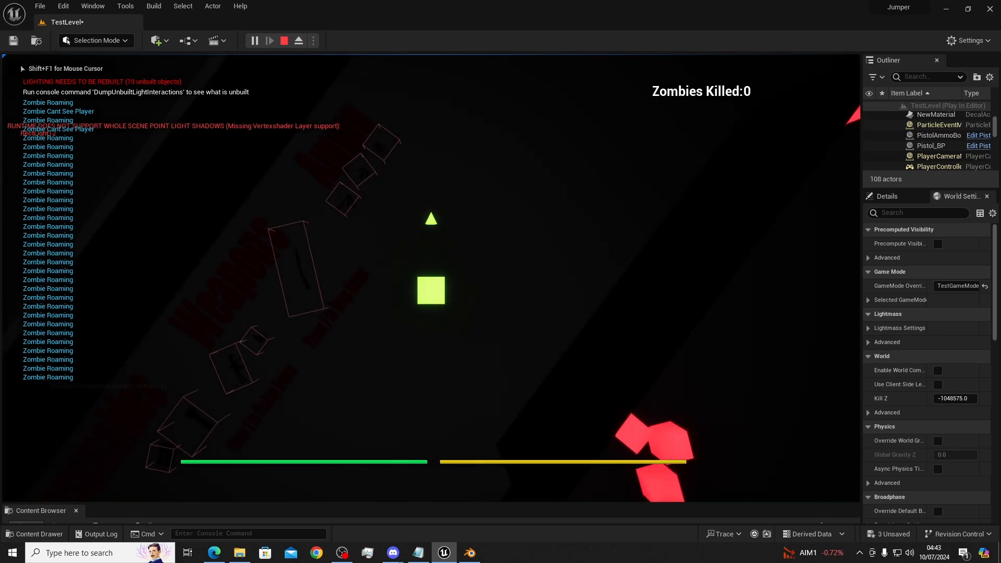
key("shift+w")
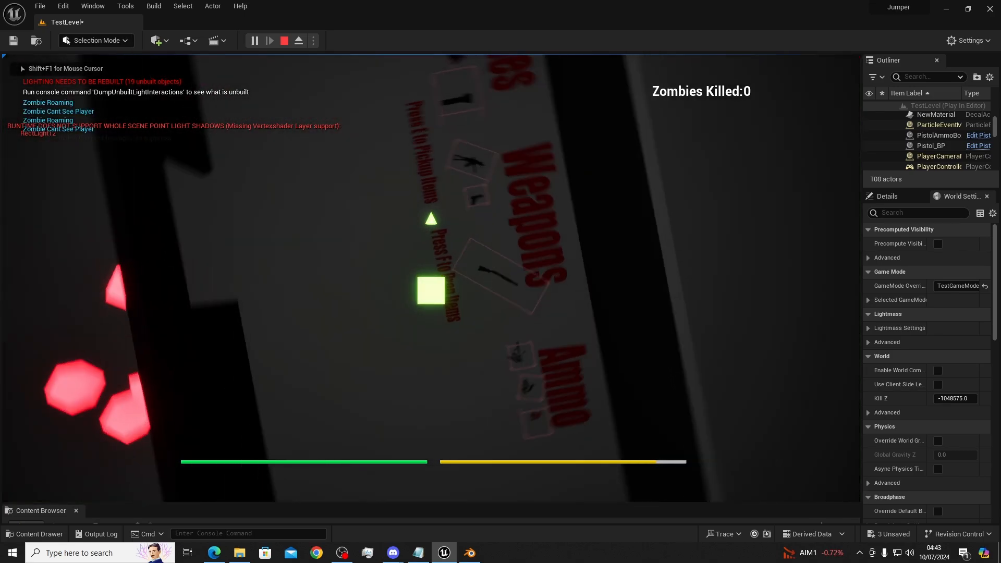
key("e")
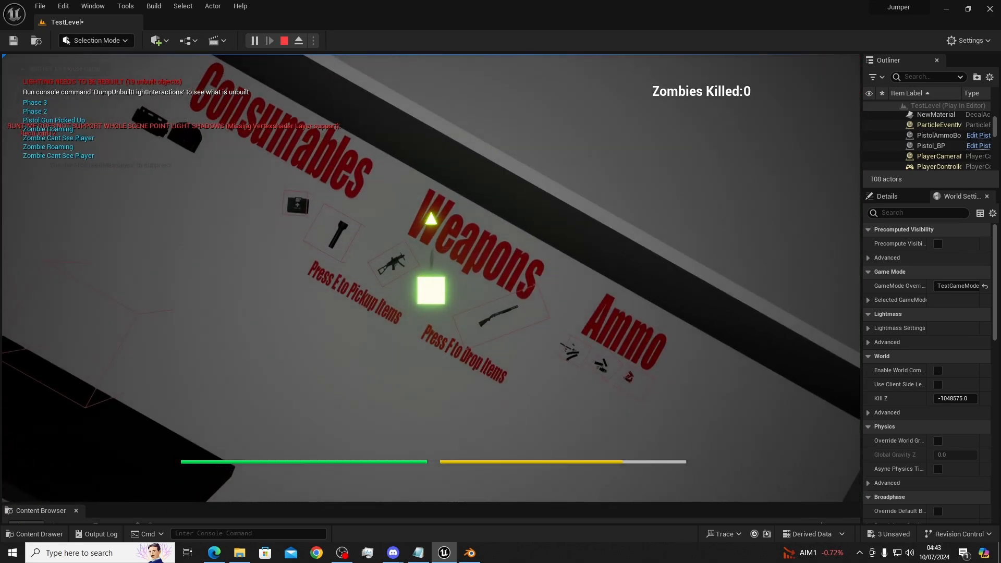
key("shift+w")
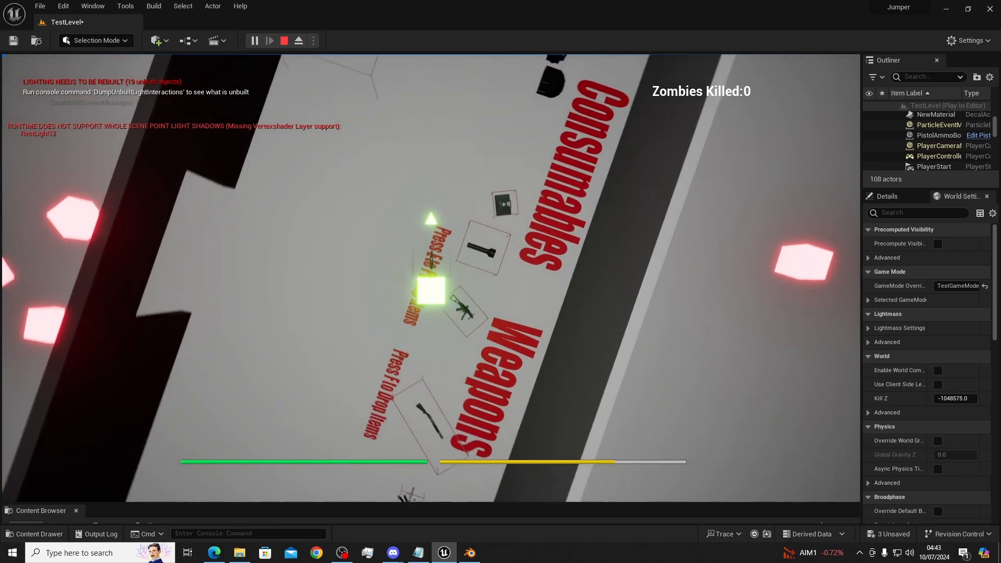
key("e")
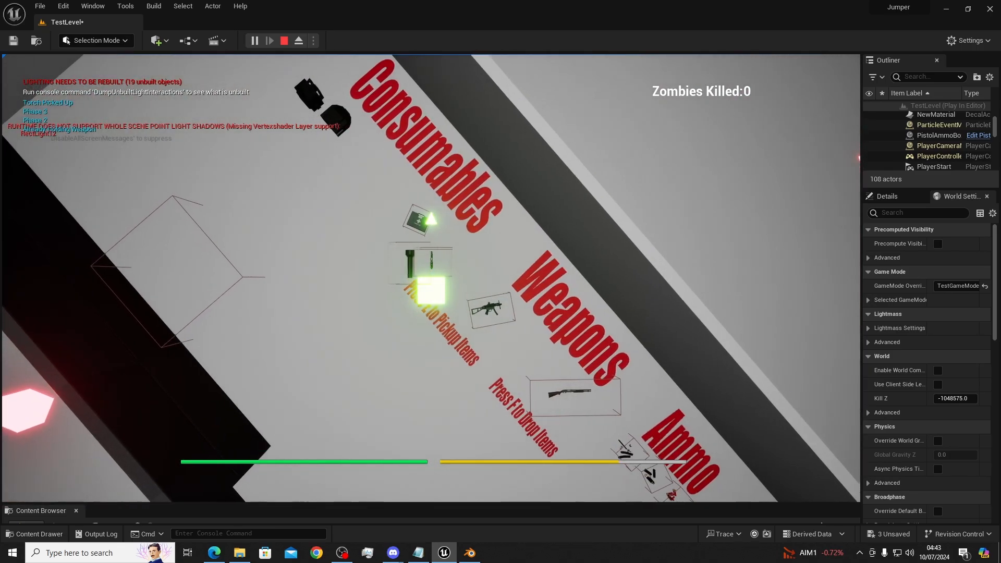
key("w")
key("t")
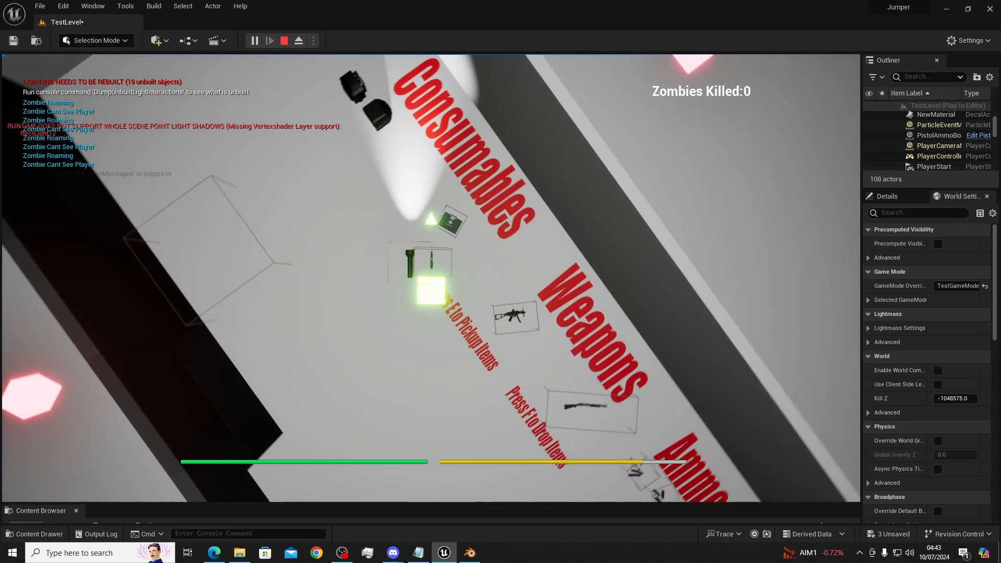
Run the character to the two rucksacks and strafe around them to inspect both in the torchlight
key("shift+w")
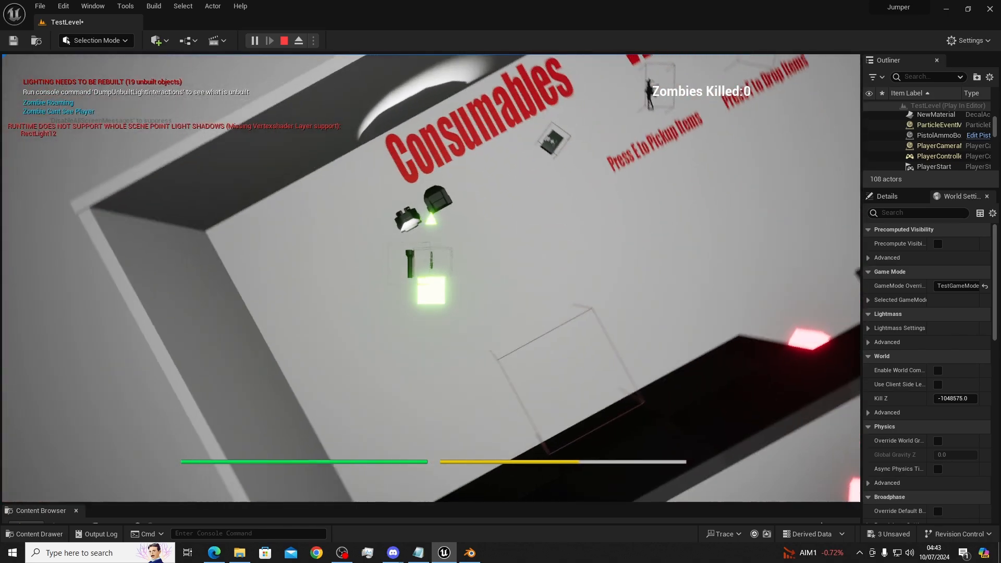
key("s")
key("a")
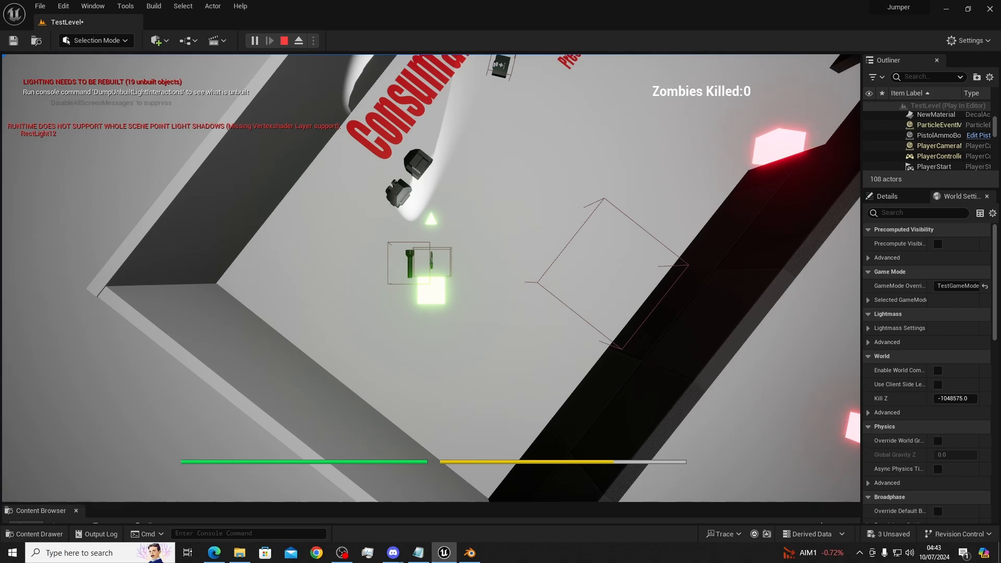
key("a")
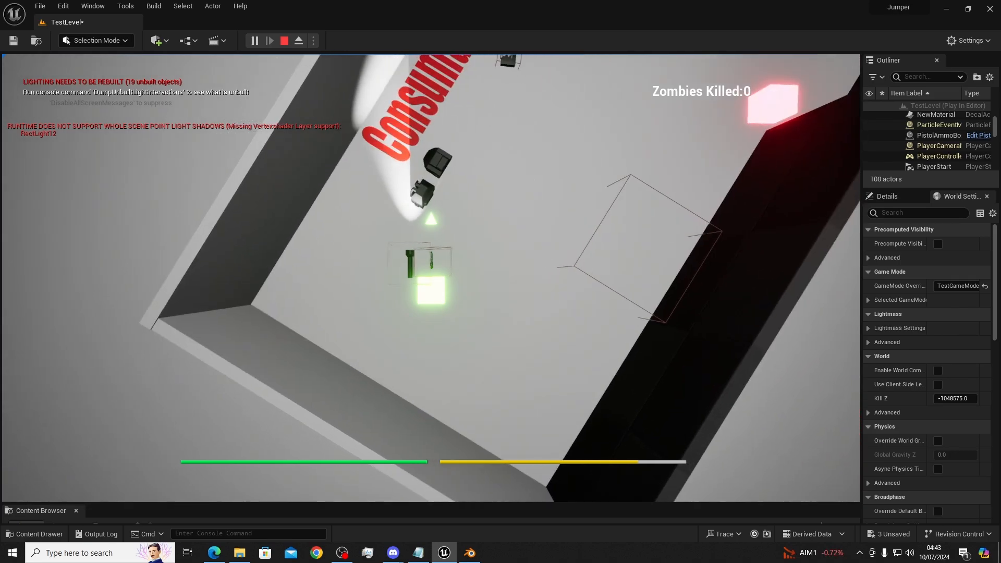
key("a")
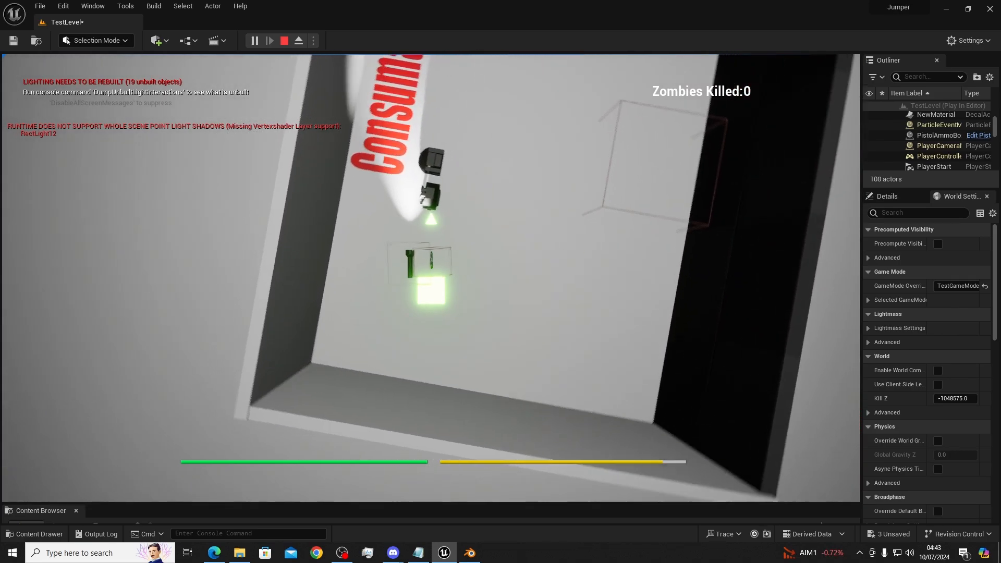
key("a")
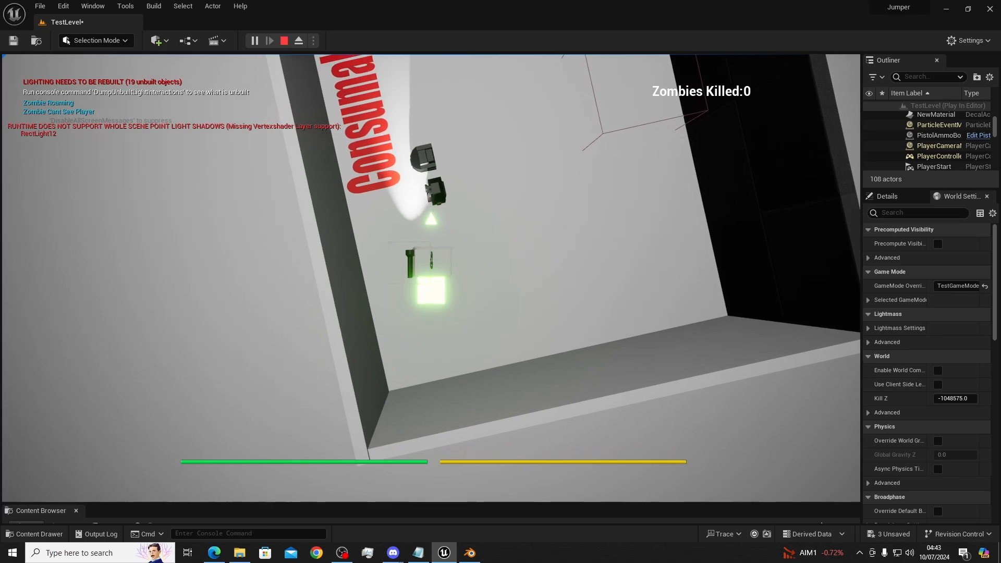
key("a")
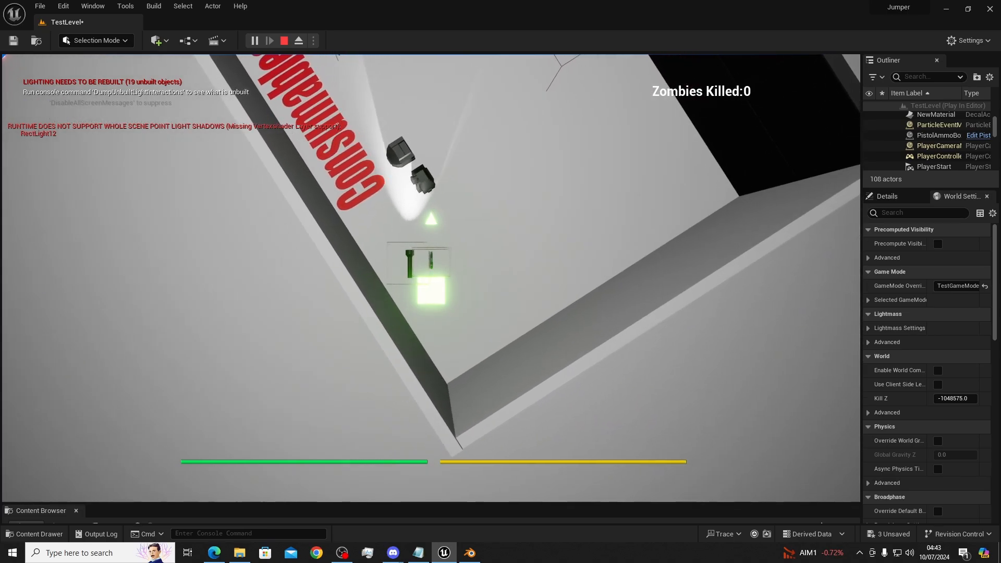
Approach the rucksacks again and circle to the Consumables text side to check how the torch lights them
key("w")
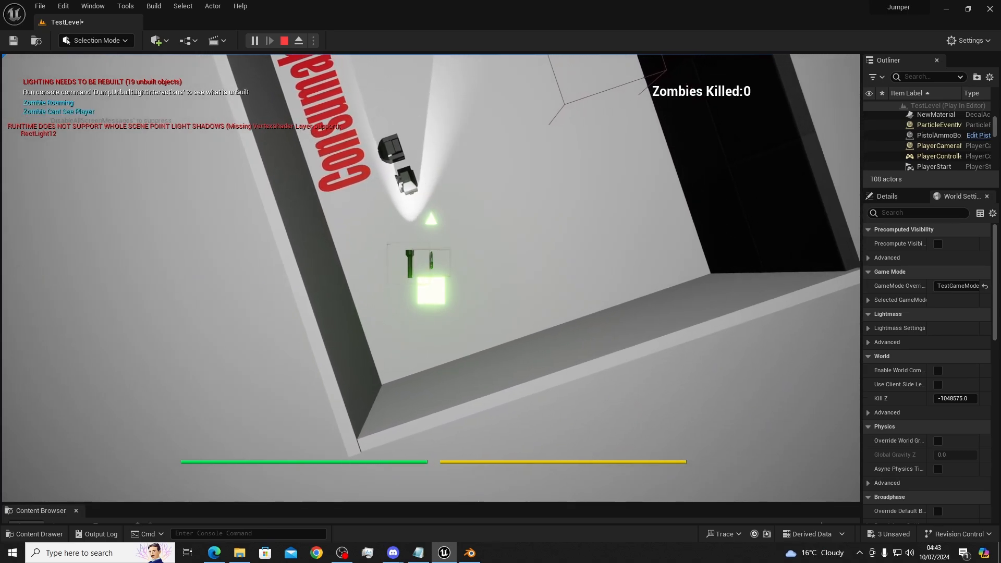
key("shift+w")
key("d")
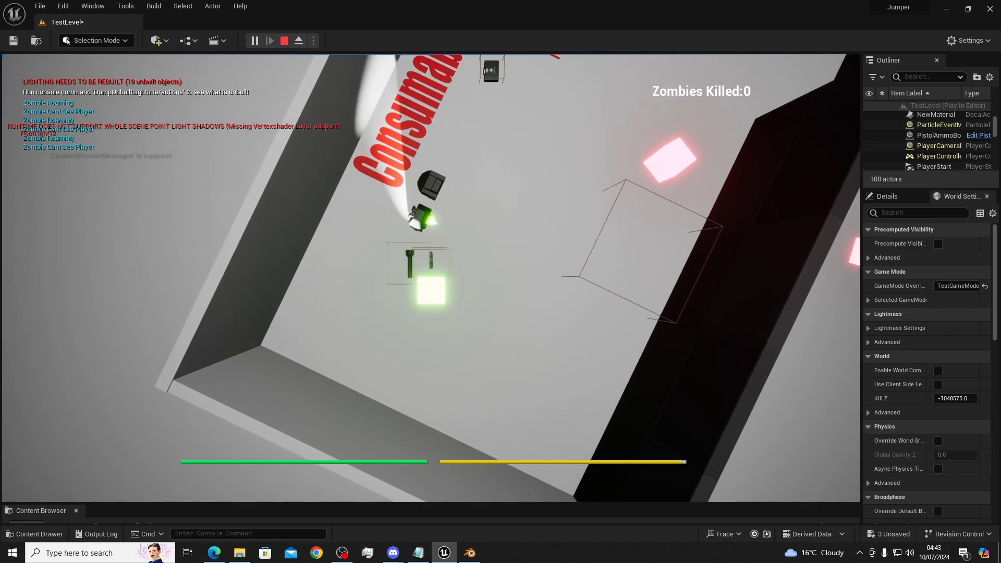
key("d")
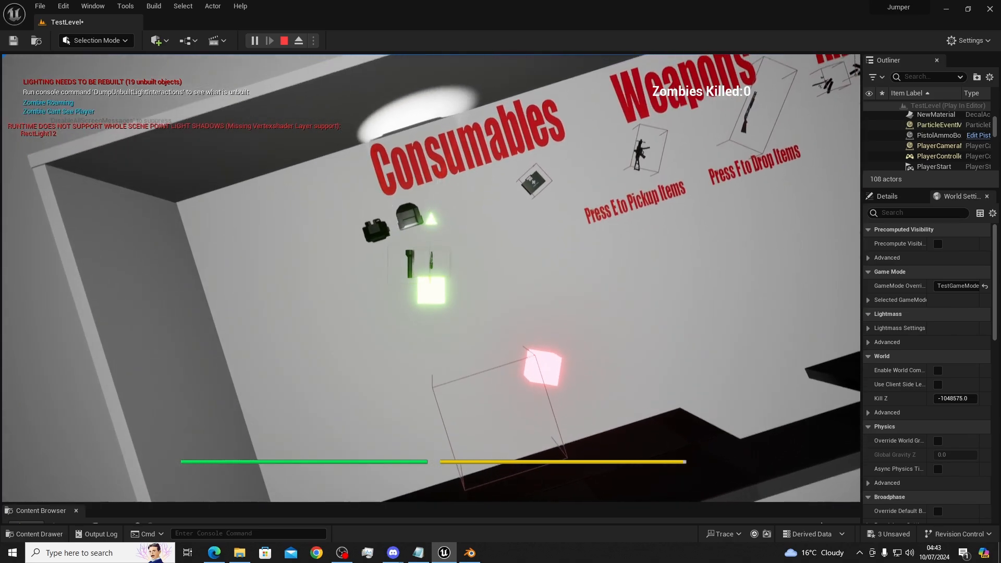
key("q")
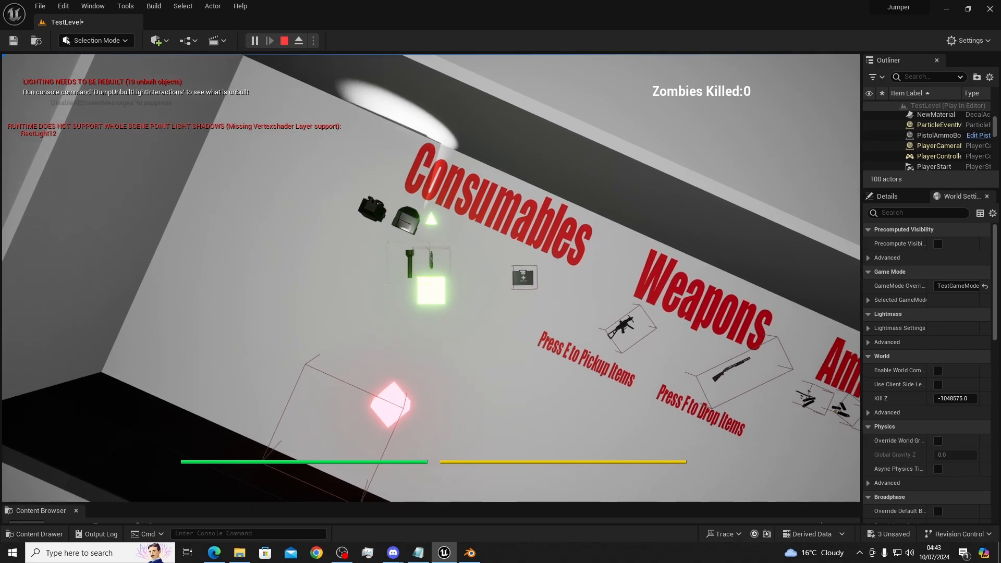
key("d")
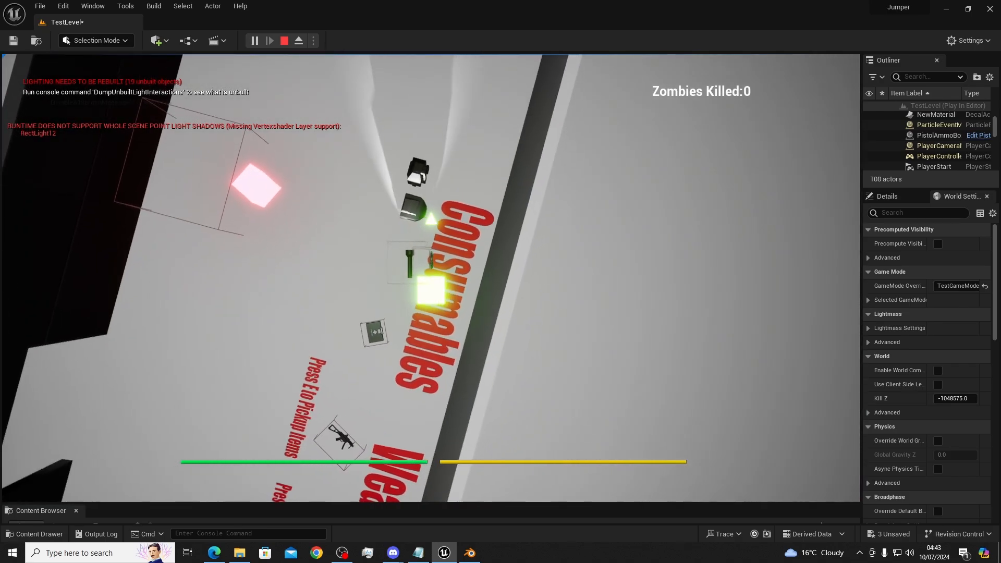
key("s")
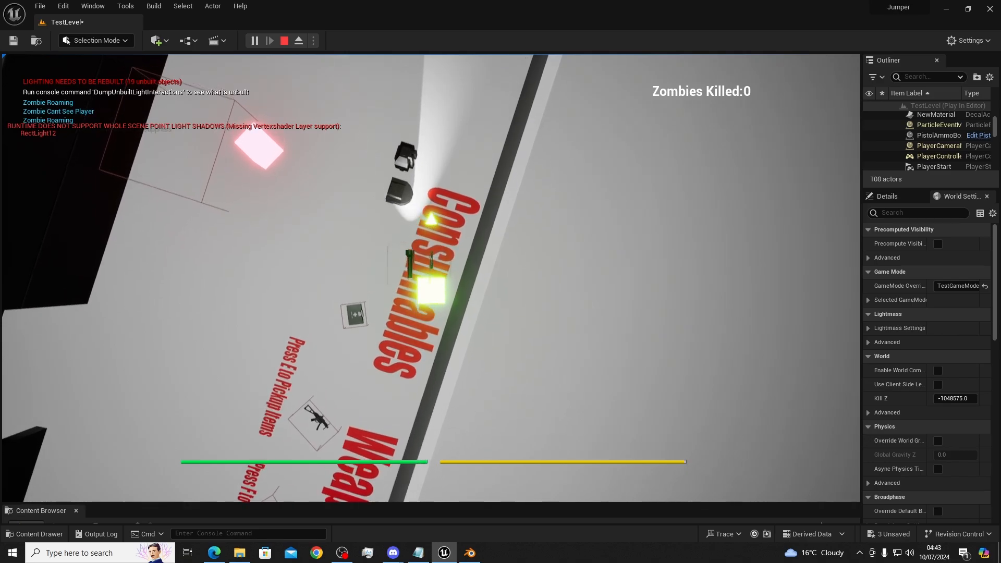
Walk past the rucksacks towards the room's end wall and back along the Consumables text to view them from both sides
key("w")
key("shift+a")
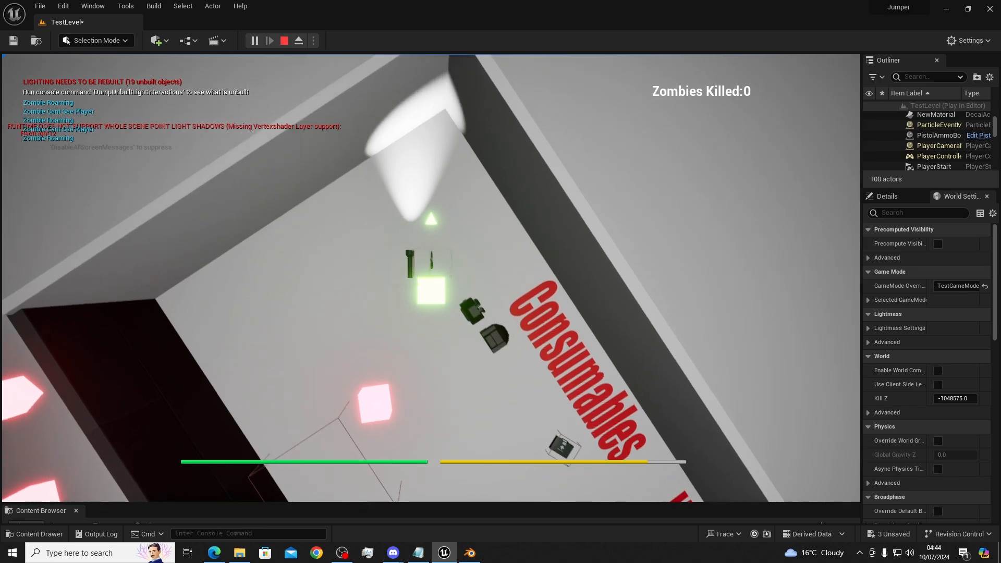
key("a")
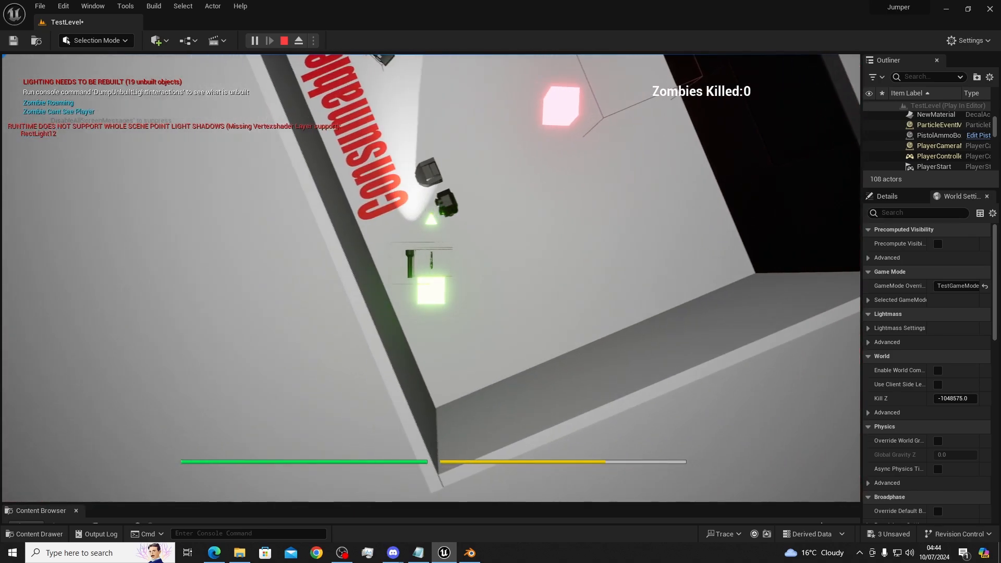
key("w")
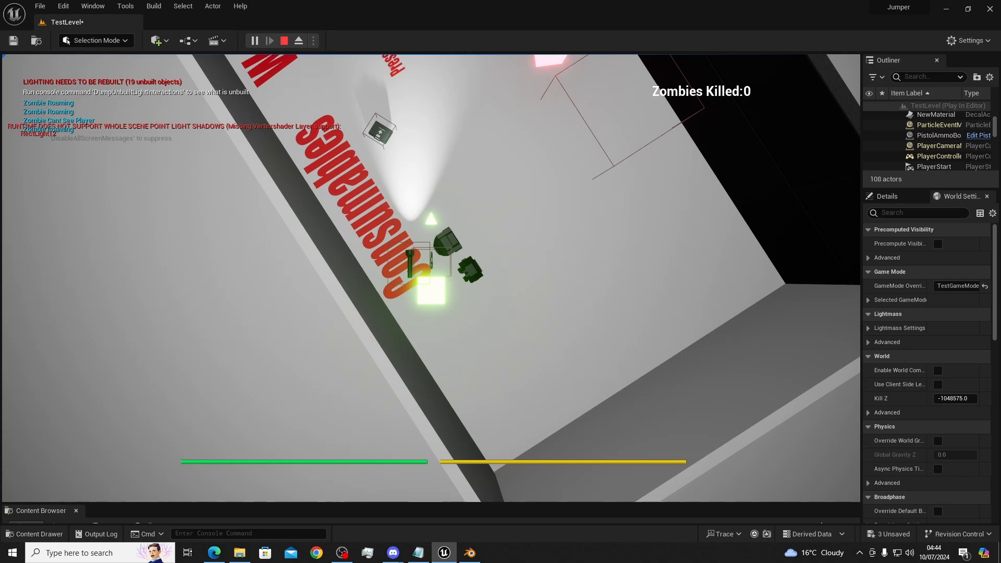
key("w")
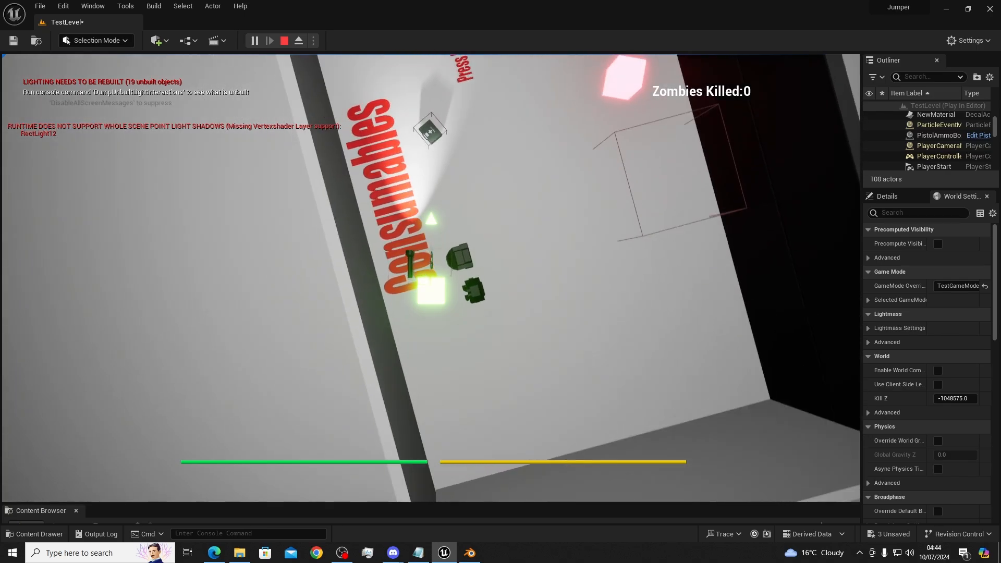
key("shift")
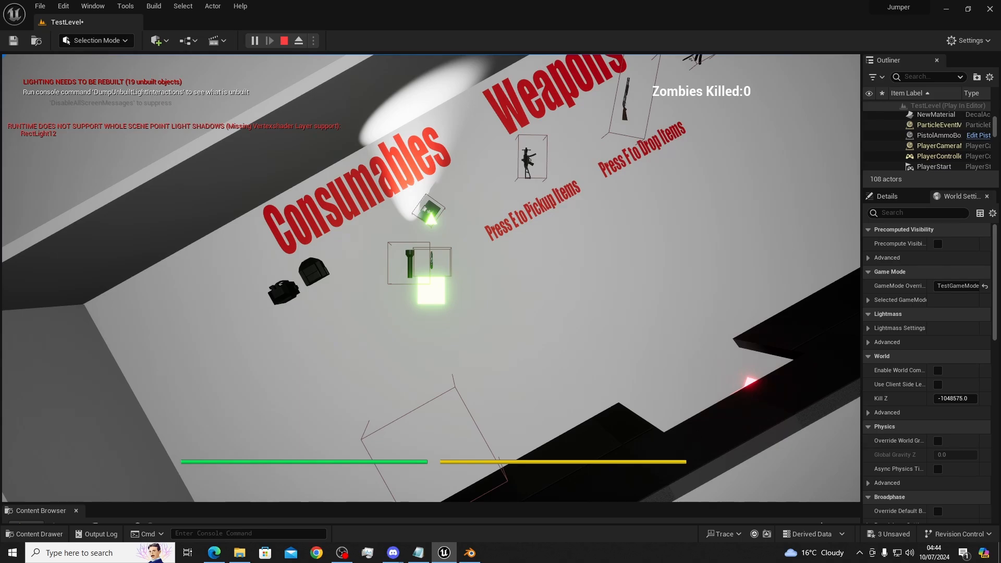
Run the character past the Consumables and Weapons texts, then through the doorway into the zombie area
key("shift+w")
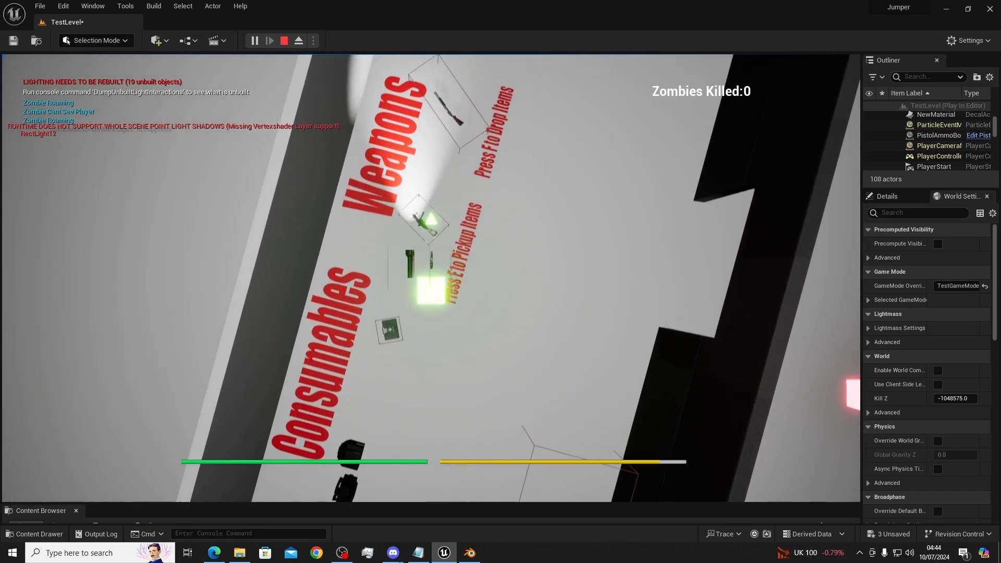
key("w")
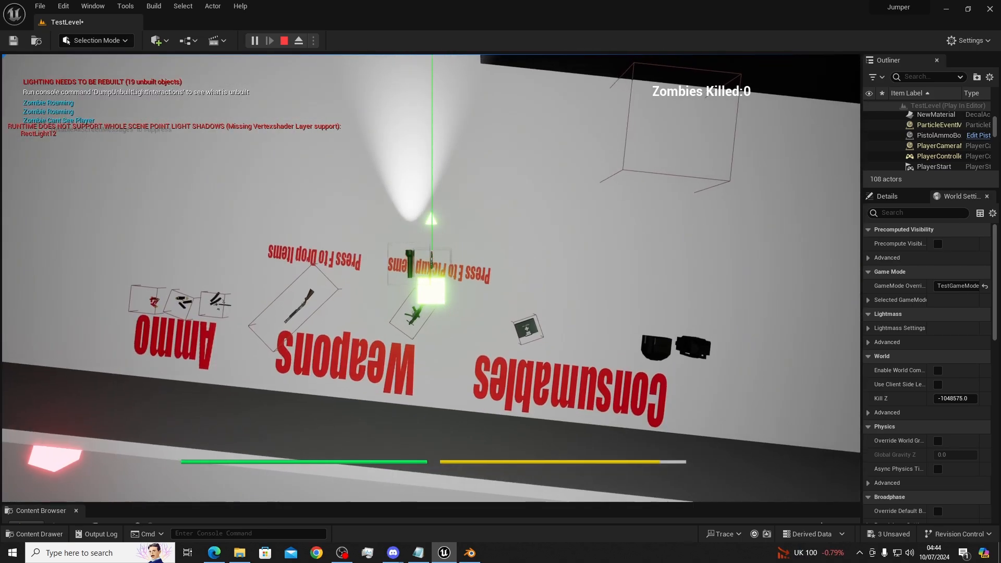
key("w")
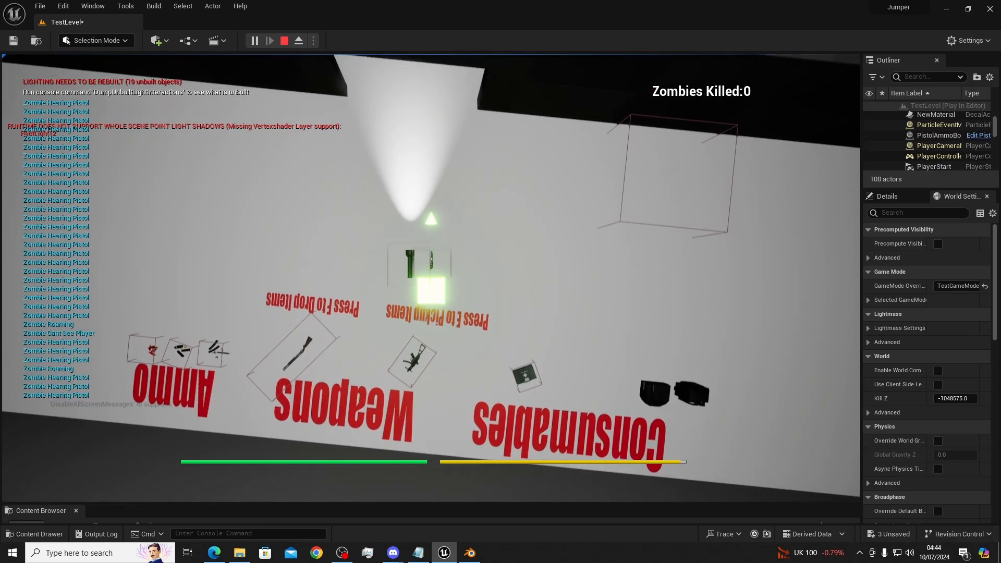
key("shift+w")
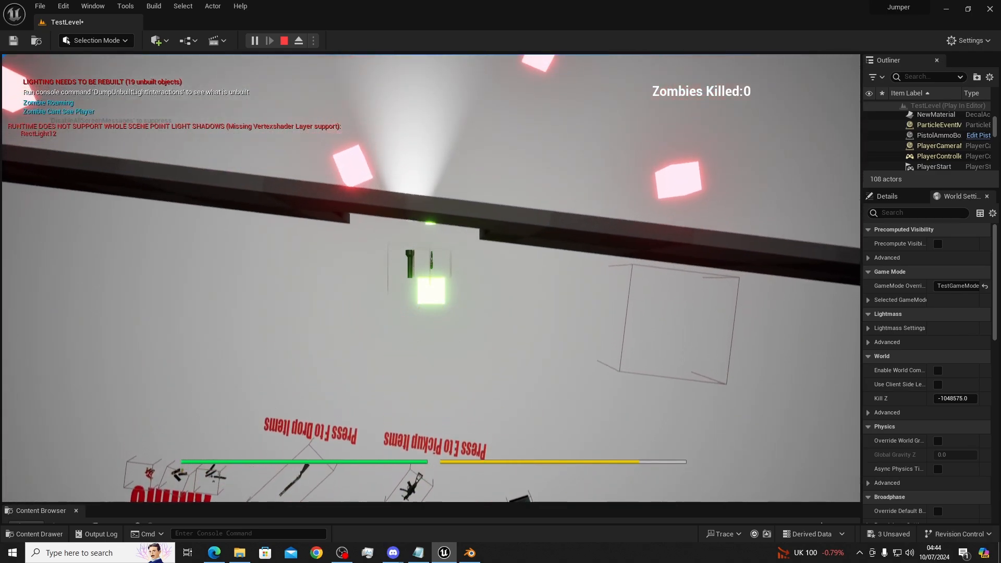
key("shift+w")
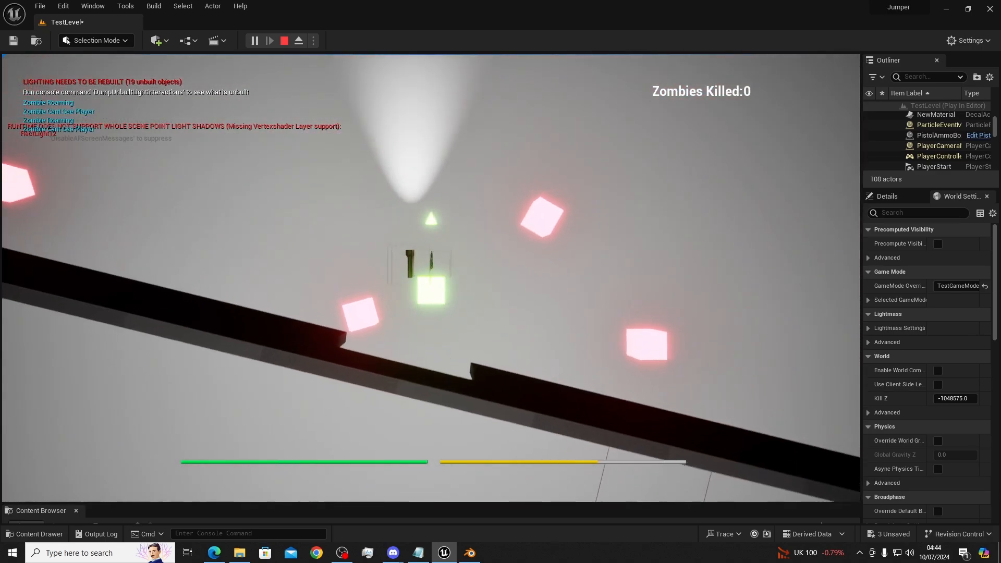
key("shift+w")
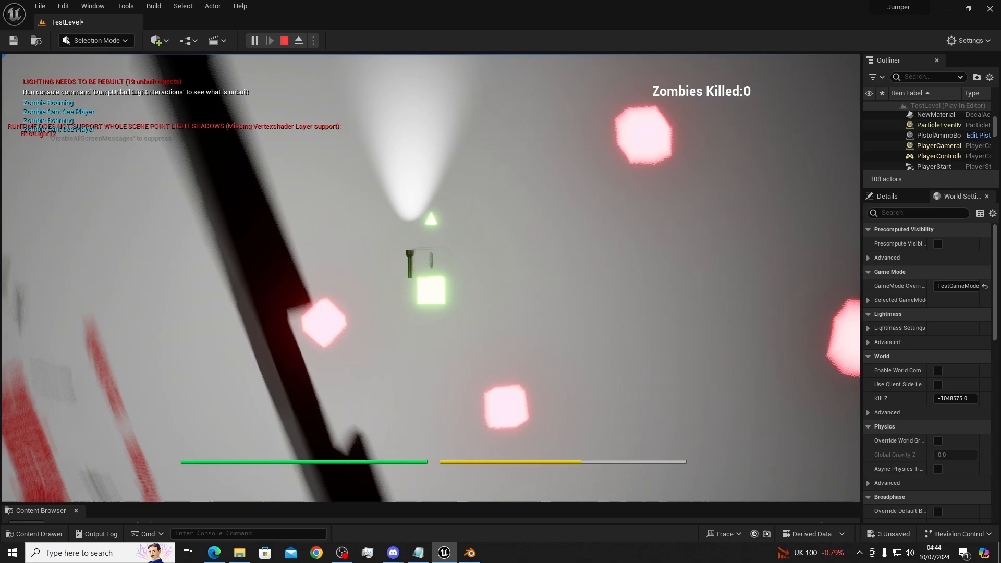
Shoot at the zombies with the pistol while the torch is on to test combat
left_click(431, 278)
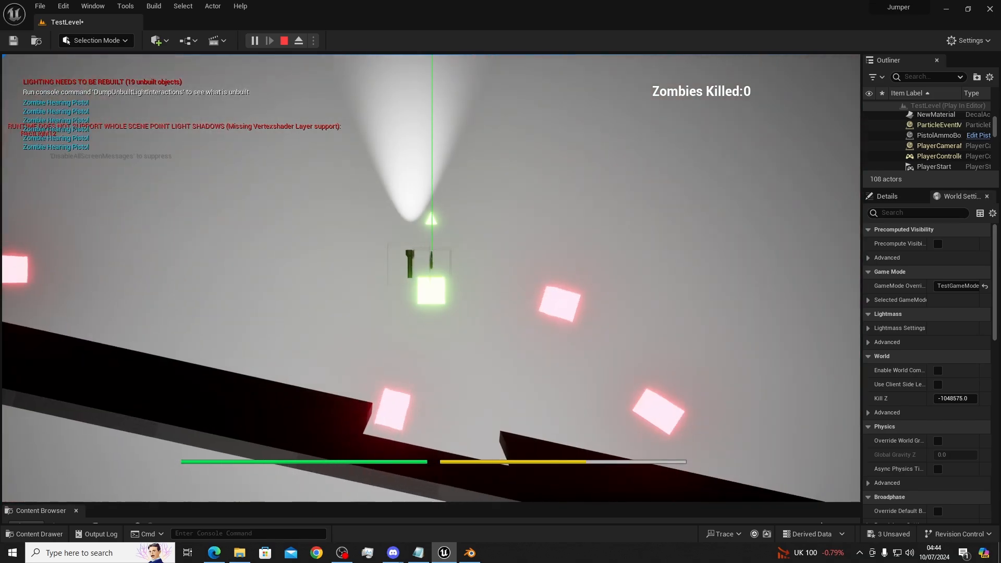
left_click(431, 278)
left_click(431, 278)
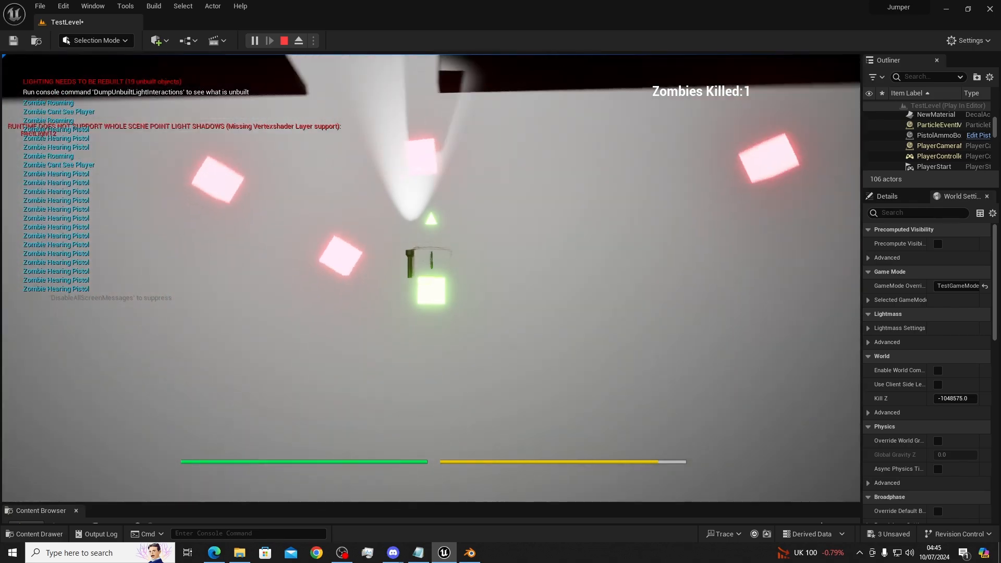
left_click(431, 278)
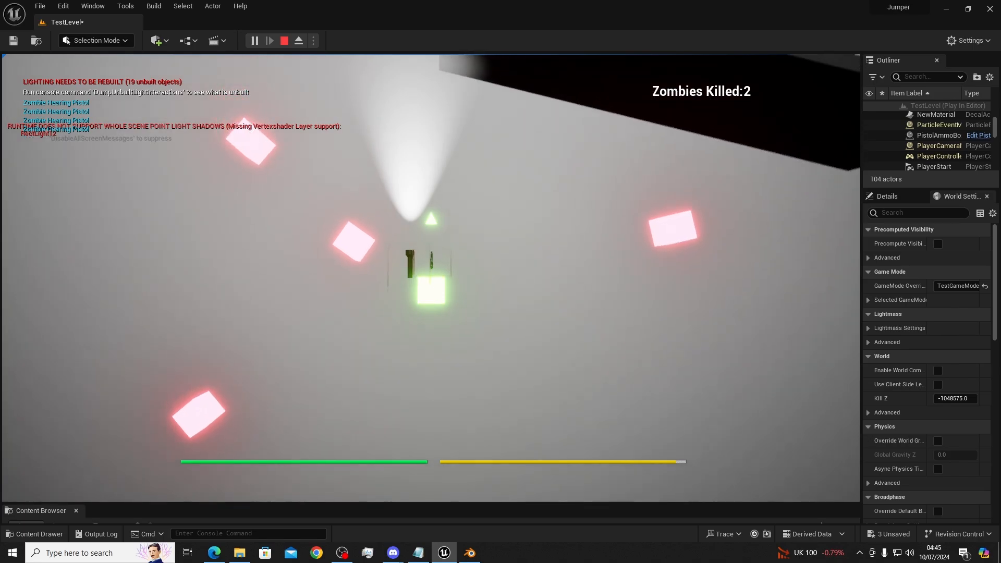
Run away from the remaining zombies and back through the doorway into the item room
key("shift+w")
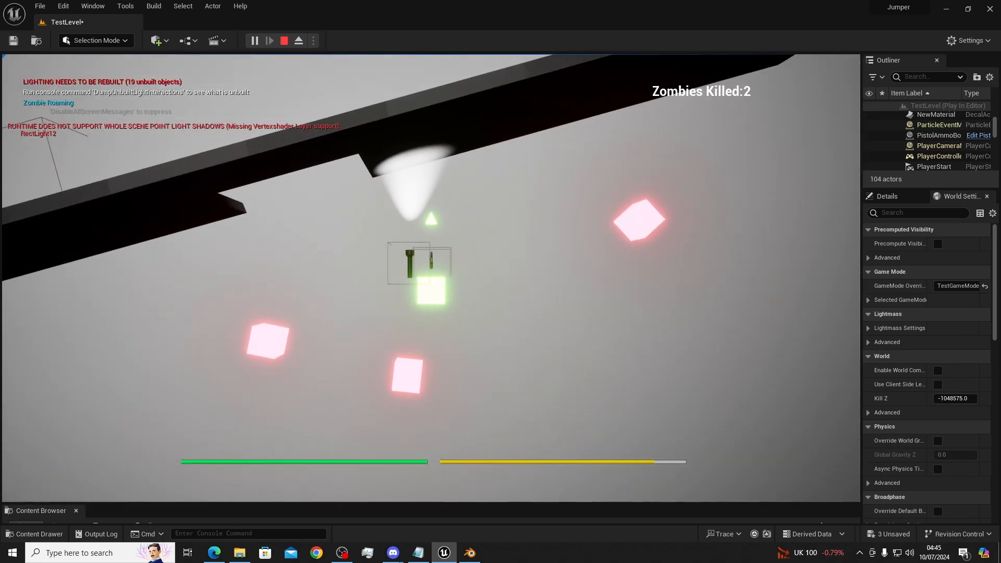
key("a")
key("w")
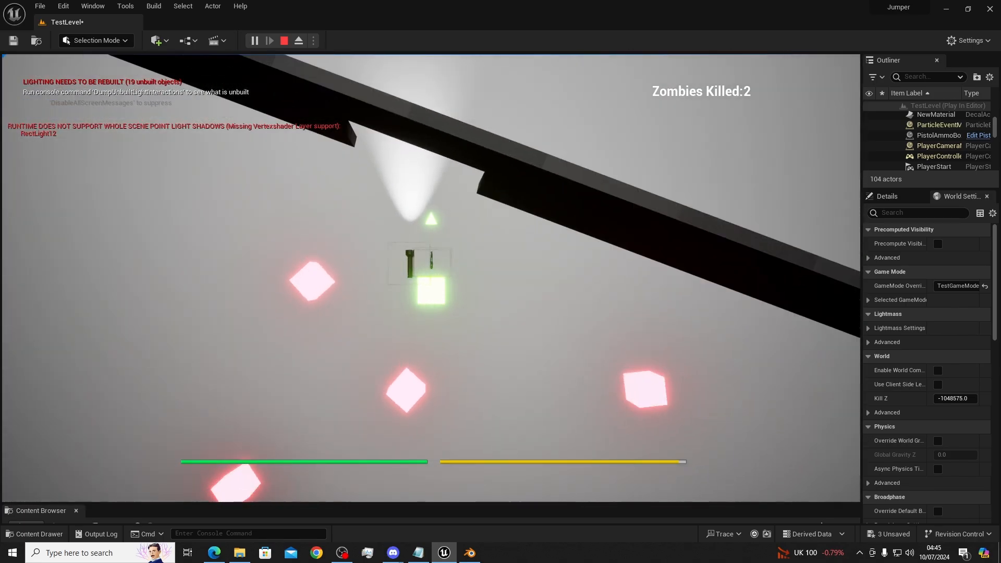
key("shift+w")
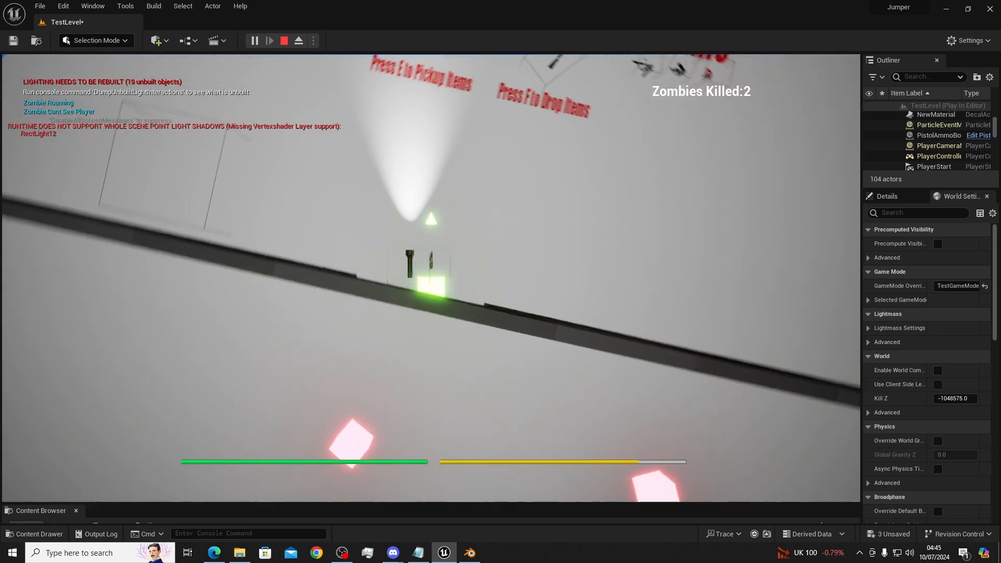
key("shift+w")
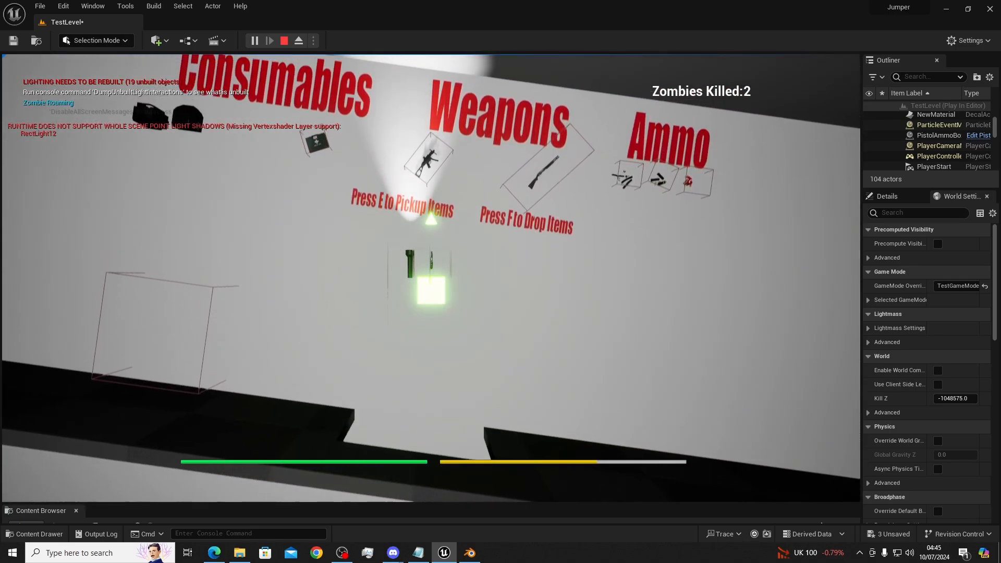
key("shift+w")
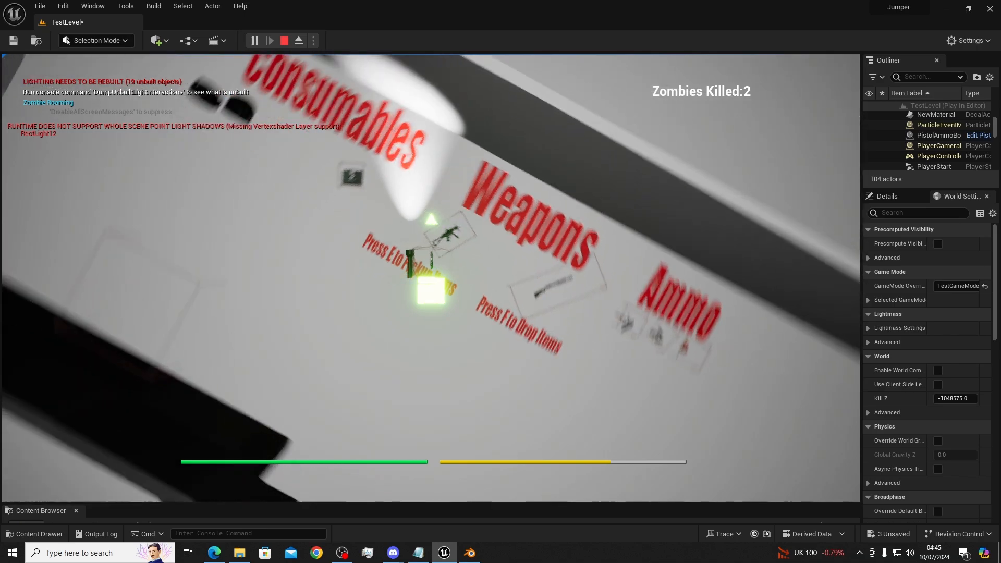
Run around between the Consumables and Weapons texts to view the item display from several directions
key("shift+w")
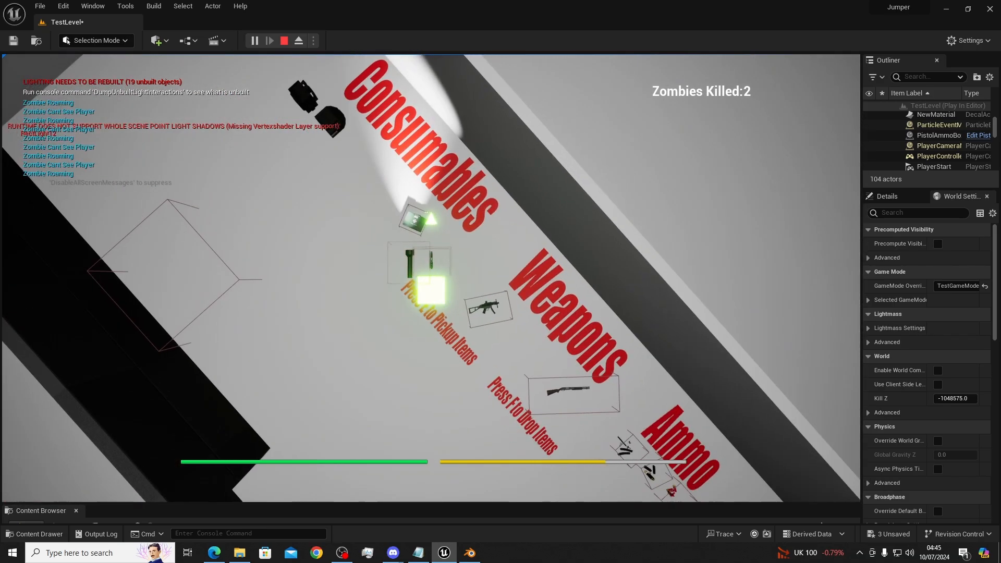
key("d")
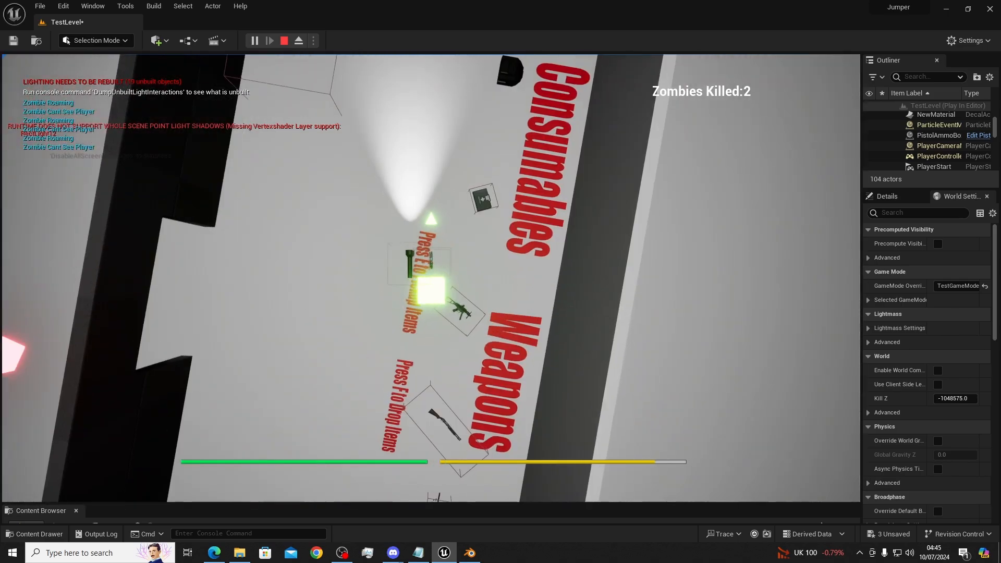
key("shift+w")
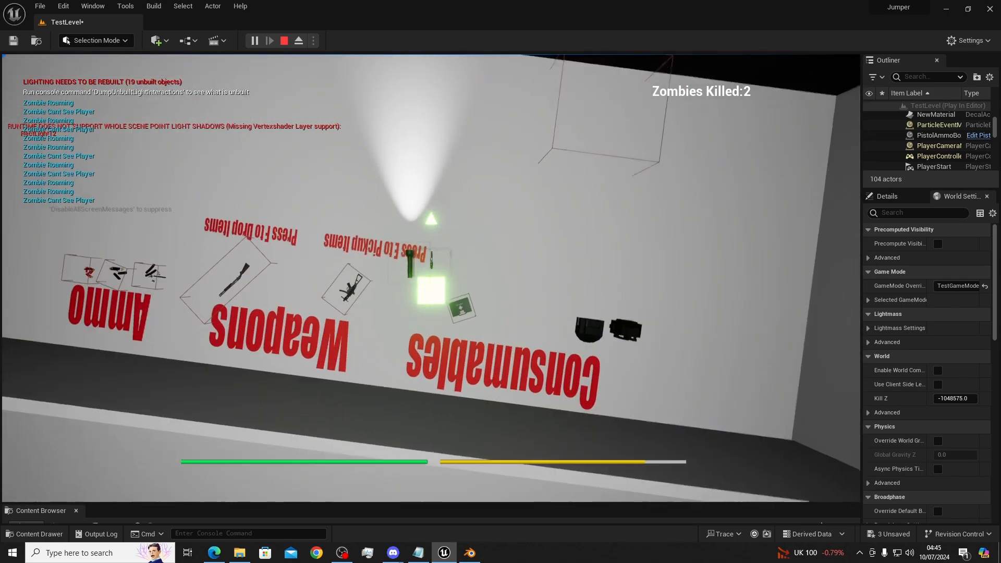
key("shift+w")
key("shift+w")
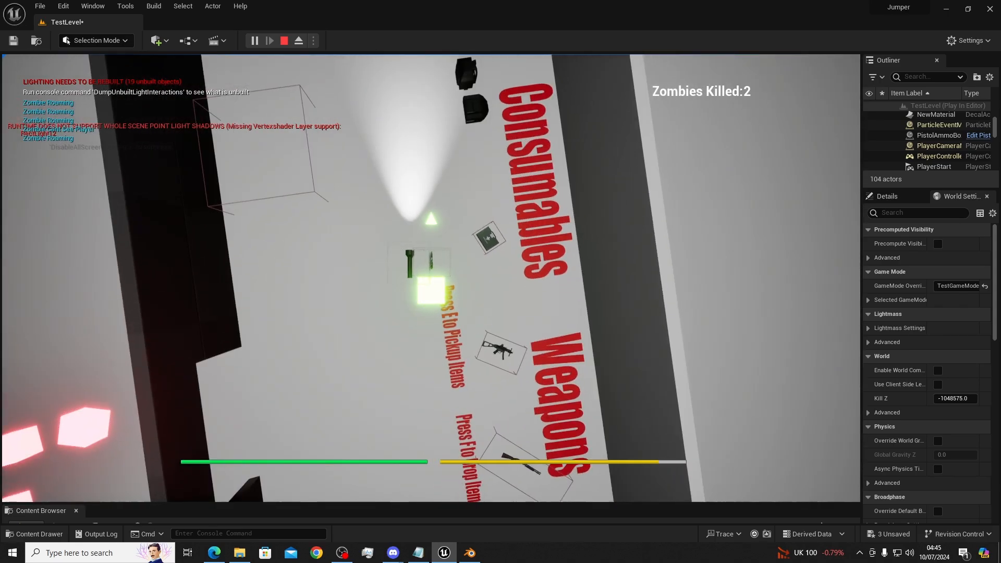
Run along the Consumables text up to the two rucksacks and strafe to inspect them in the torchlight
key("shift+w")
key("shift+w")
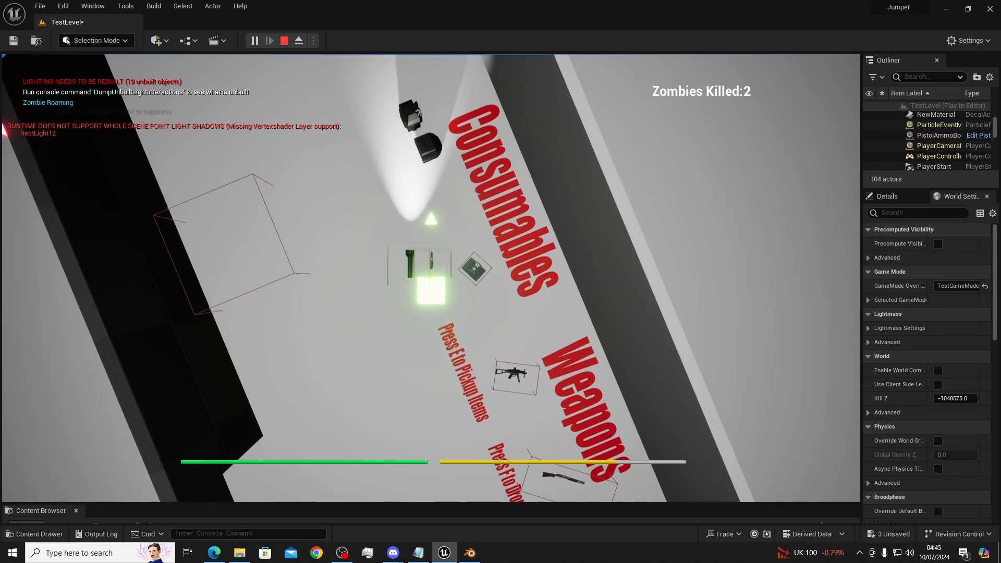
key("shift+w")
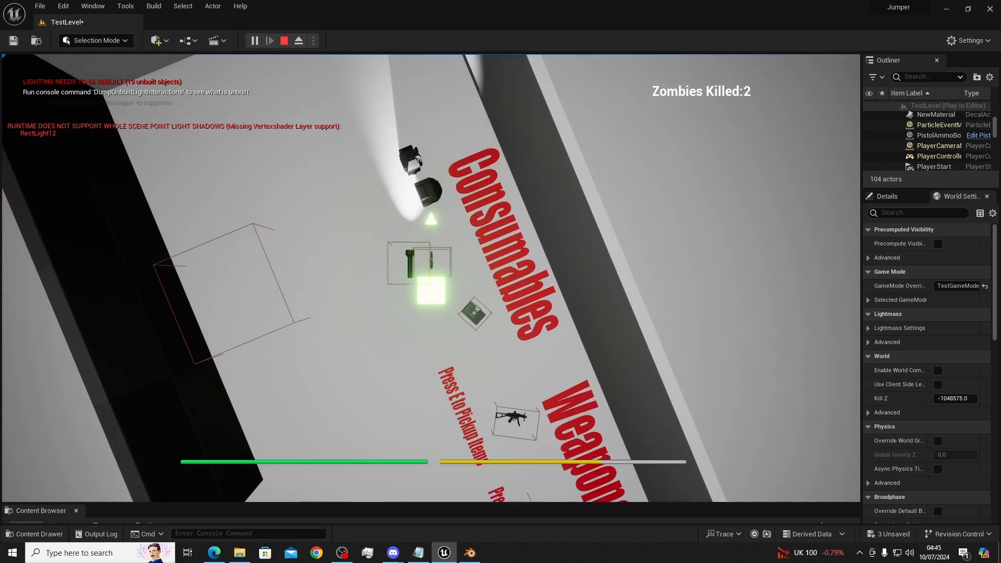
key("a")
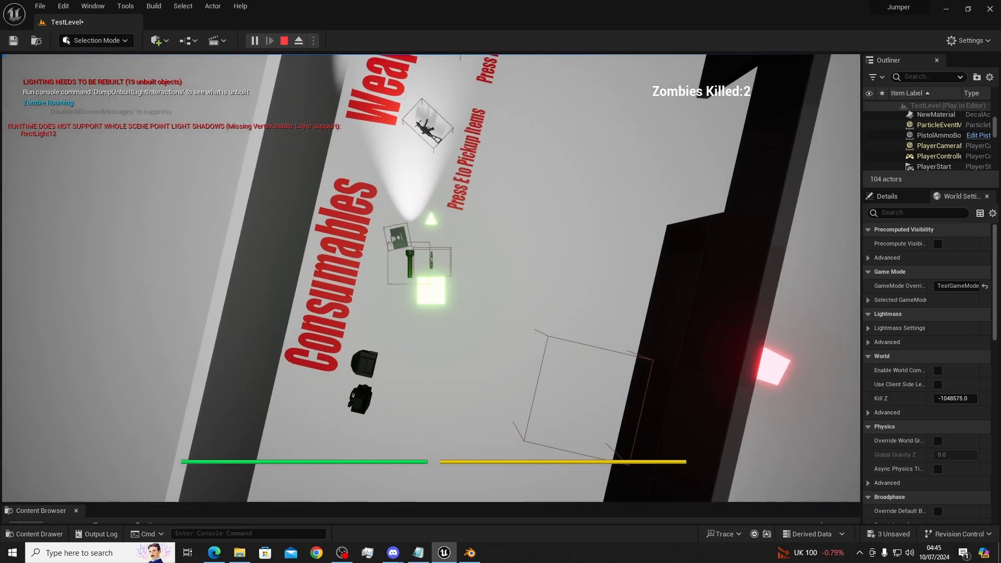
End the TestLevel playtest and switch to OBS Studio
key("Escape")
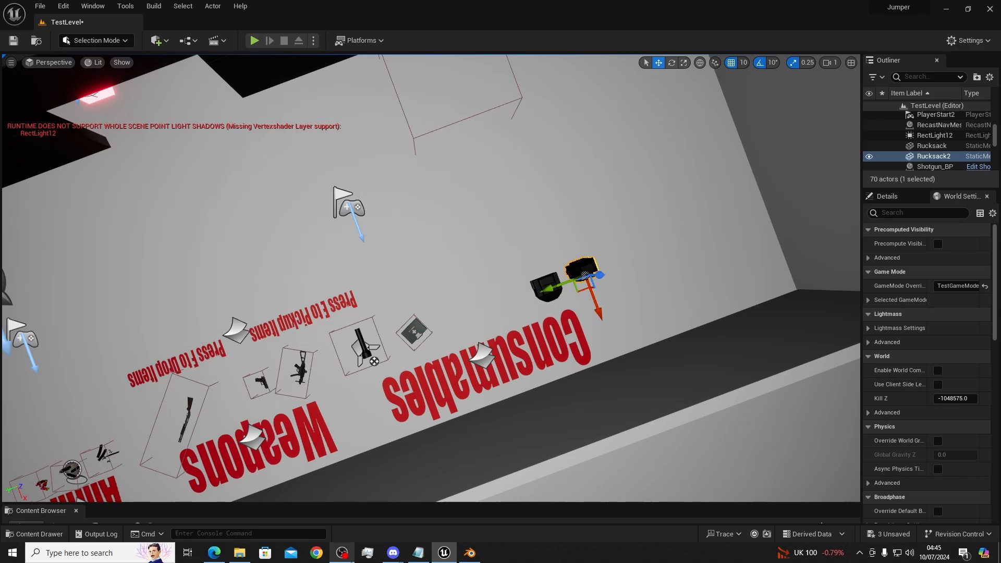
left_click(349, 556)
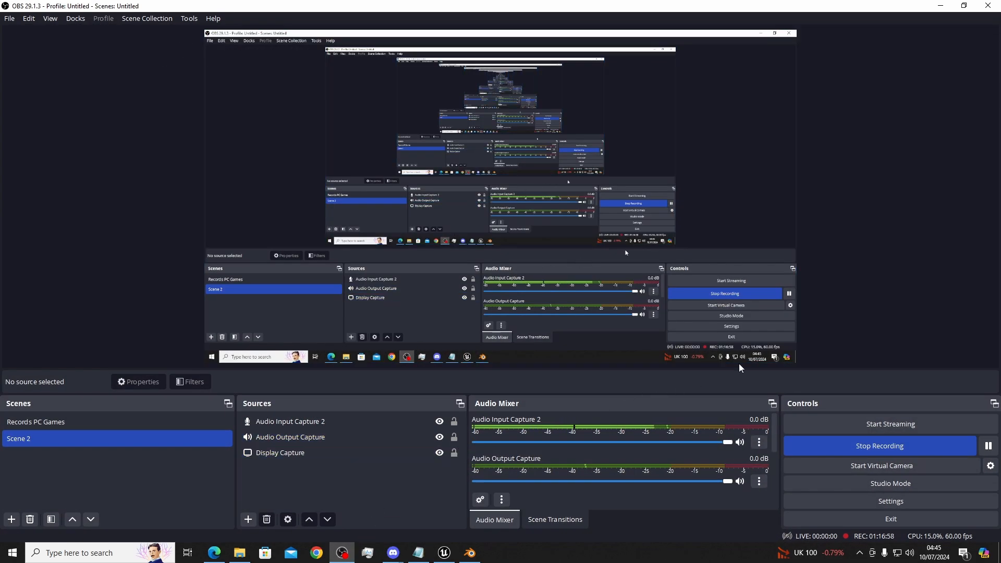